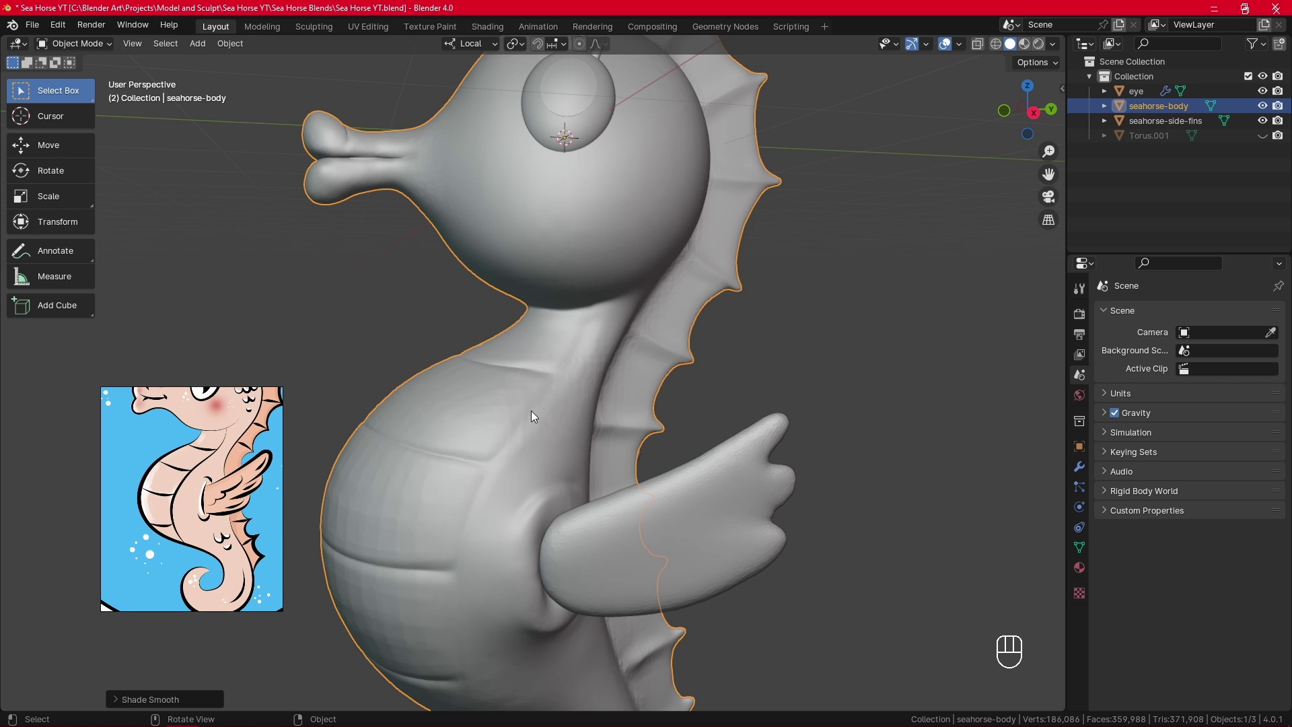
Merge the duplicate vertices in the middle of the seahorse-body's neck crease at center, in Edit Mode.
{"action": "left_click_drag", "start_coordinate": [531, 412], "coordinate": [503, 372], "text": "alt"}
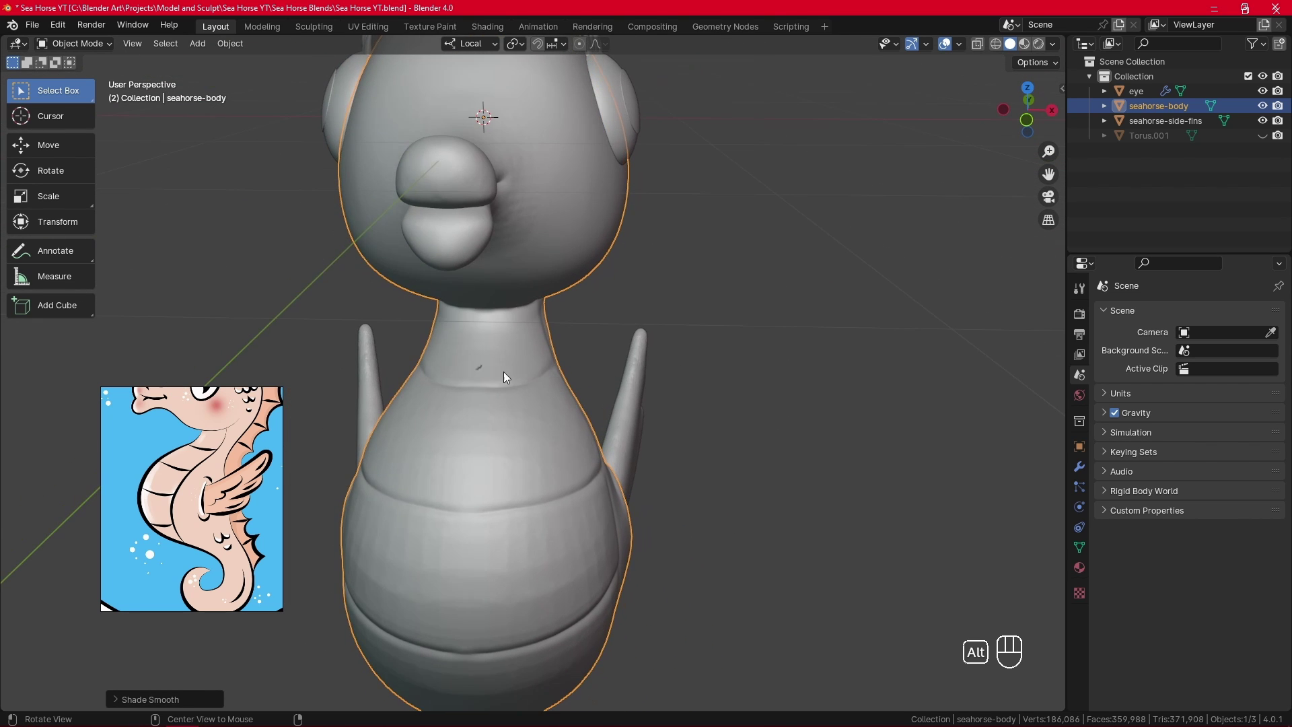
{"action": "scroll", "coordinate": [479, 368], "scroll_direction": "up", "scroll_amount": 6}
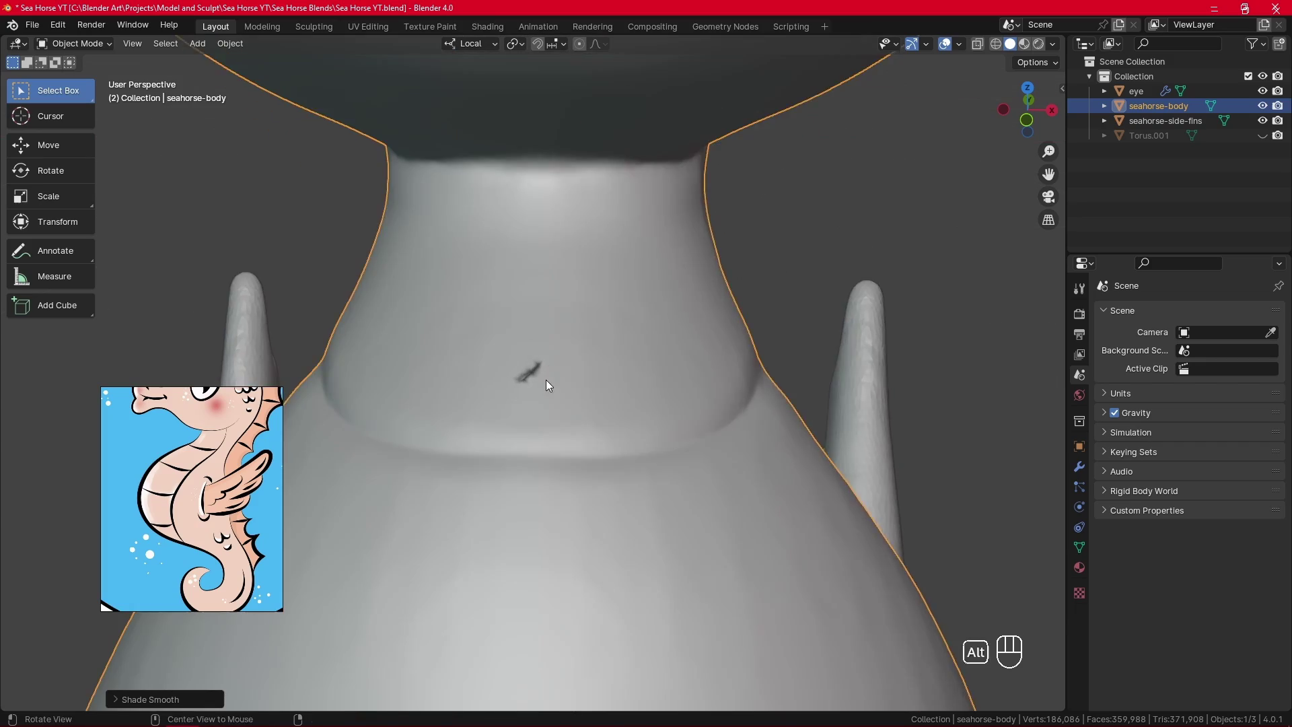
{"action": "left_click_drag", "start_coordinate": [547, 384], "coordinate": [524, 366], "text": "alt"}
{"action": "key", "text": "Tab"}
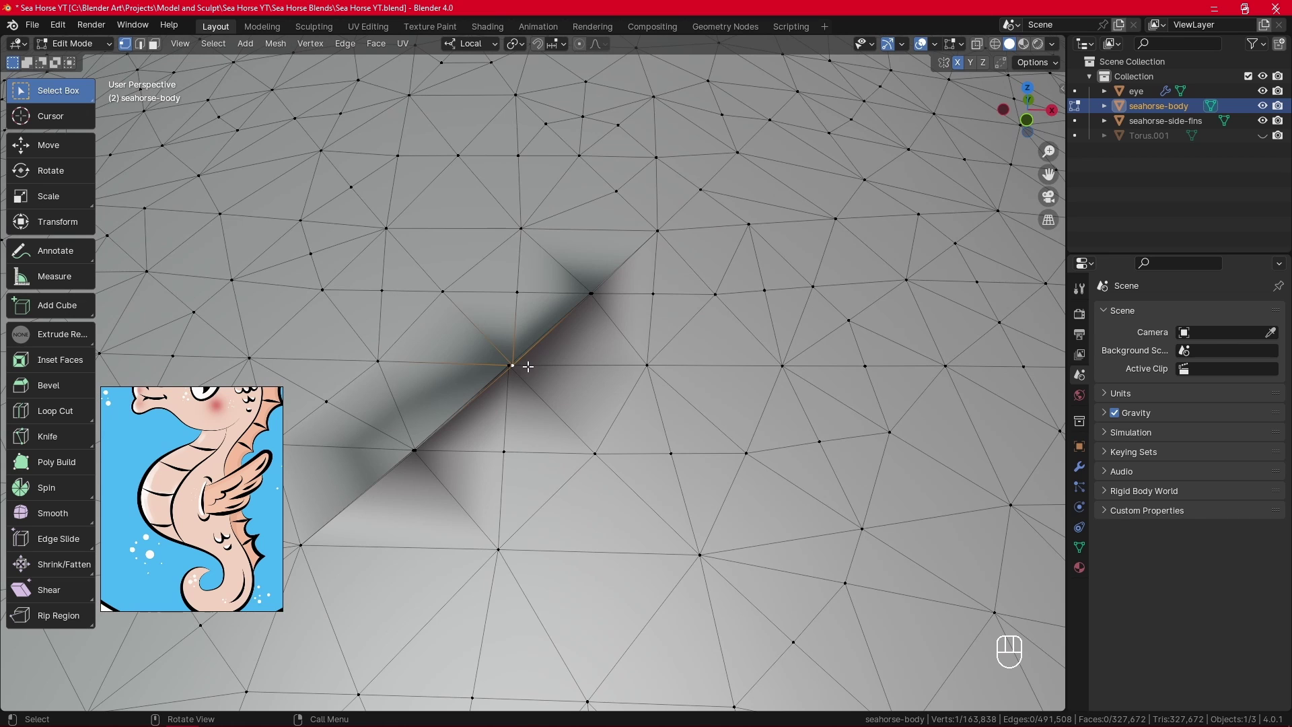
{"action": "key", "text": "g"}
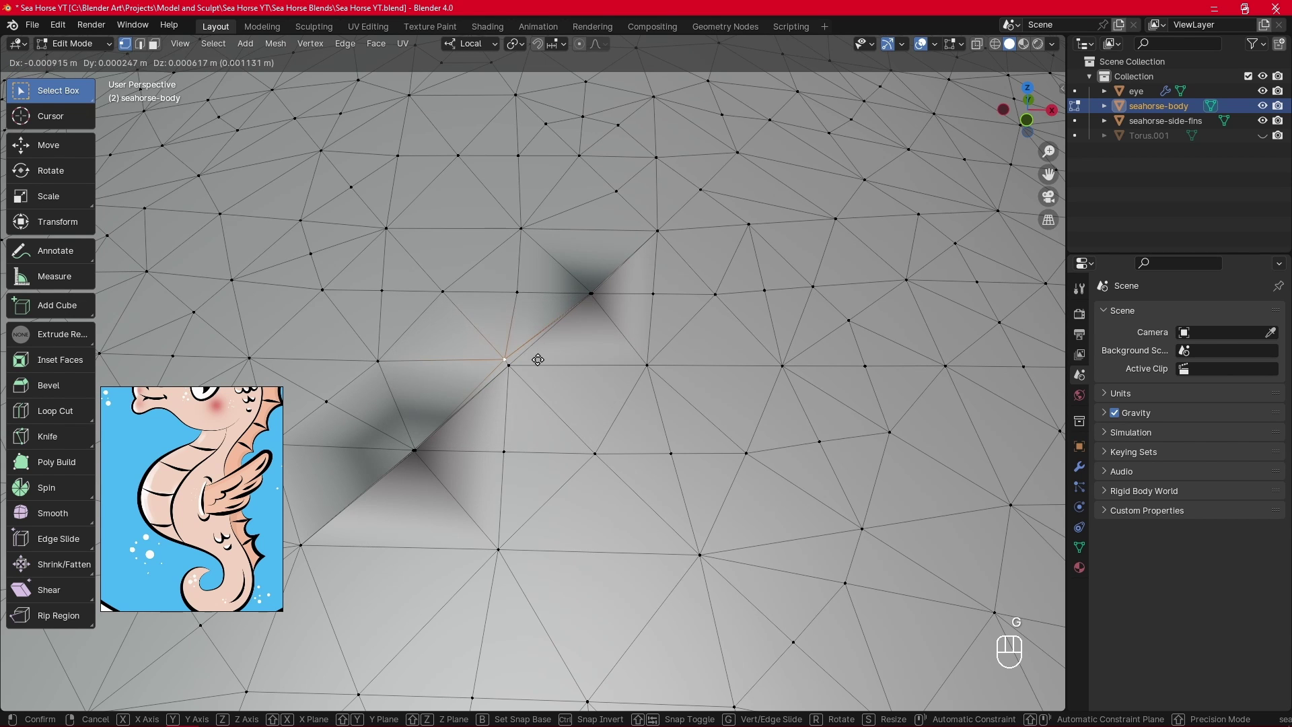
{"action": "left_click", "coordinate": [538, 360]}
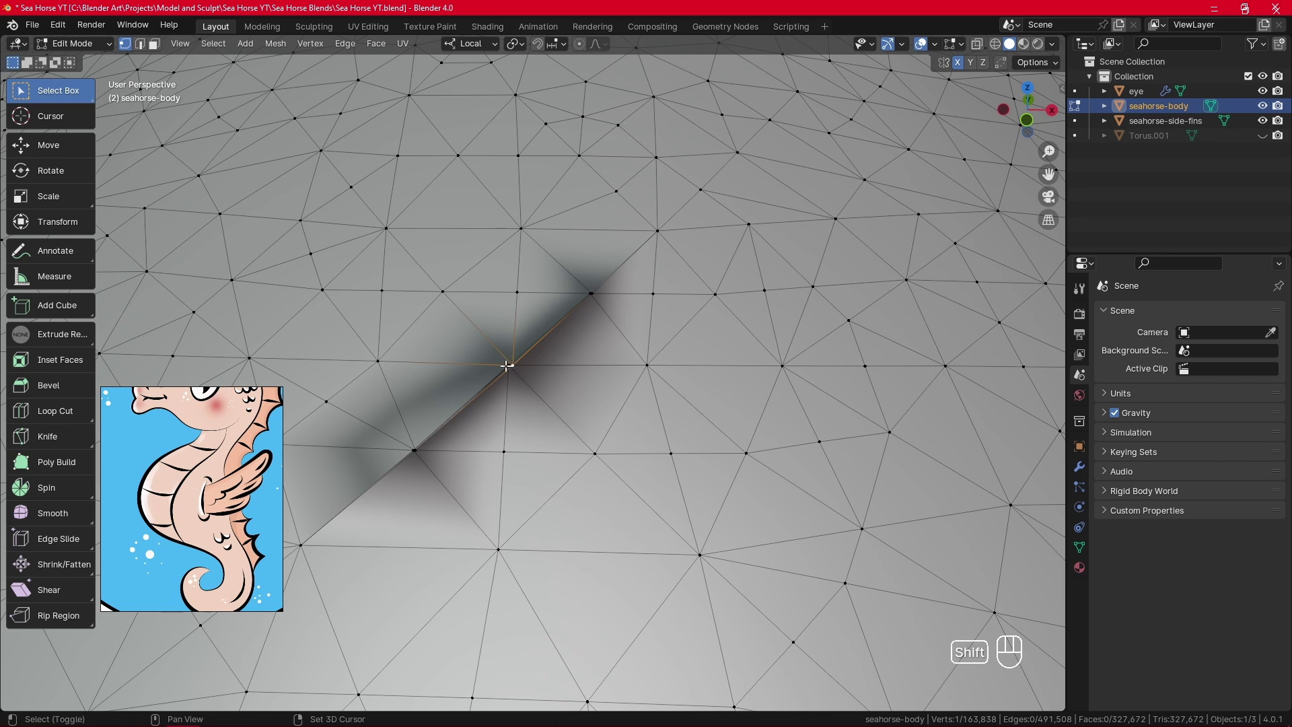
{"action": "key", "text": "m"}
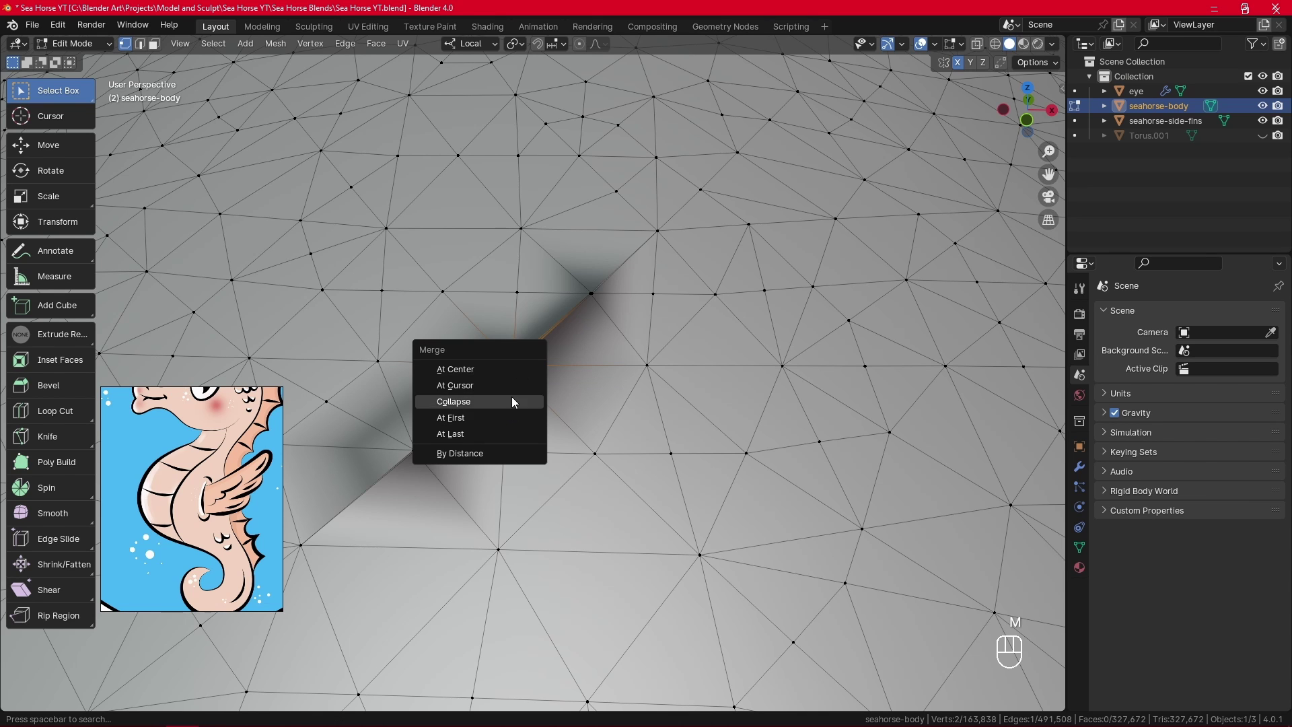
{"action": "left_click", "coordinate": [516, 368]}
Merge the remaining vertex pairs at both ends of the neck crease at center and return to Object Mode.
{"action": "left_click", "coordinate": [592, 298]}
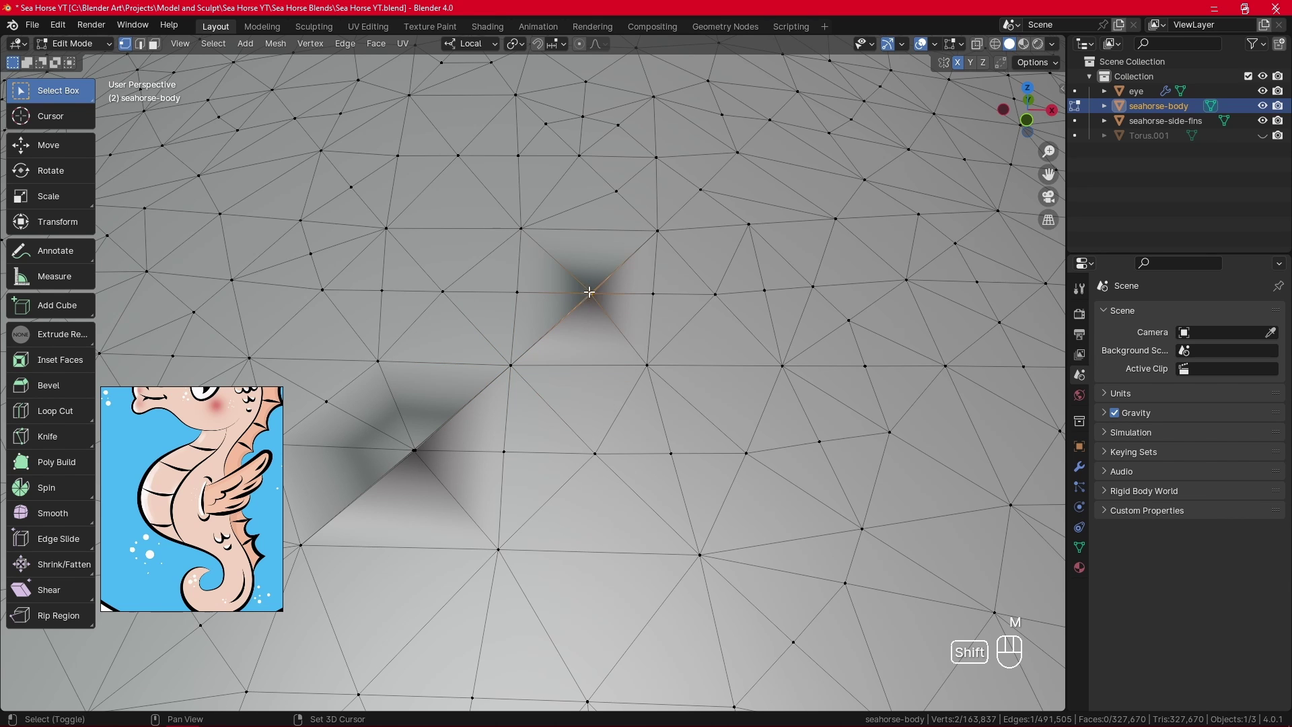
{"action": "key", "text": "m"}
{"action": "left_click", "coordinate": [542, 349]}
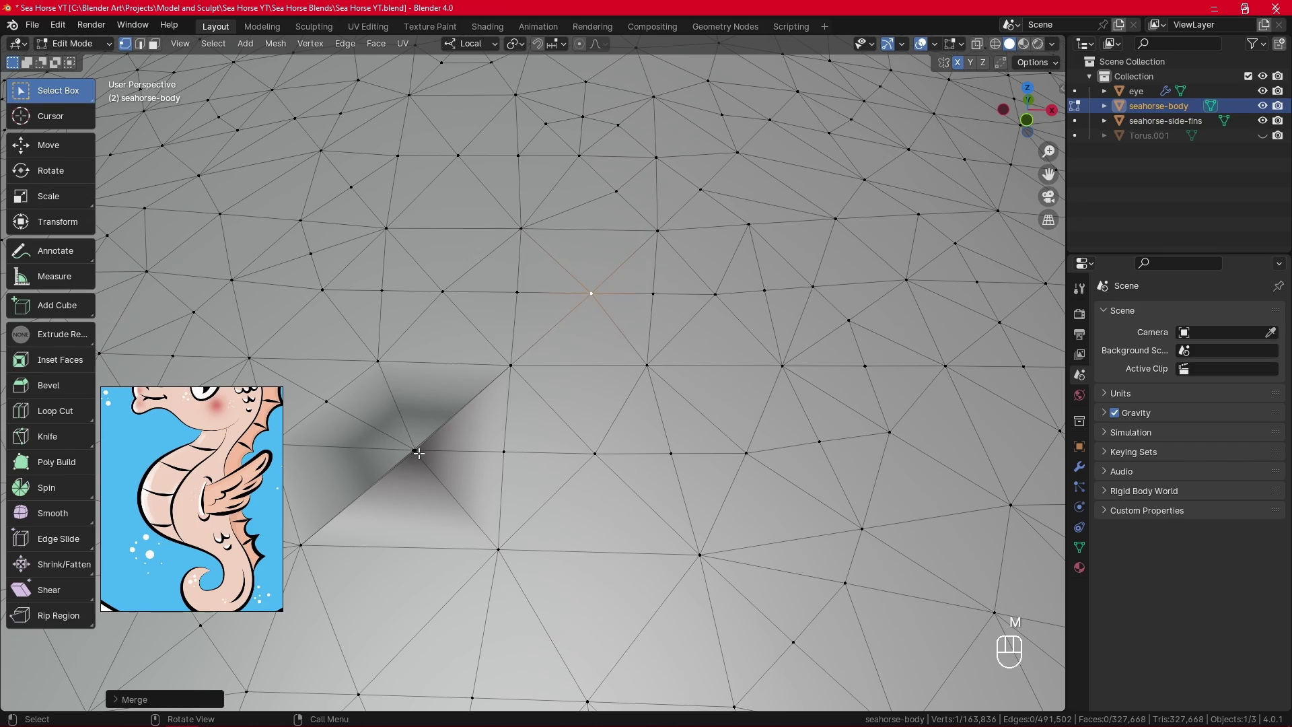
{"action": "key", "text": "m"}
{"action": "left_click", "coordinate": [469, 429]}
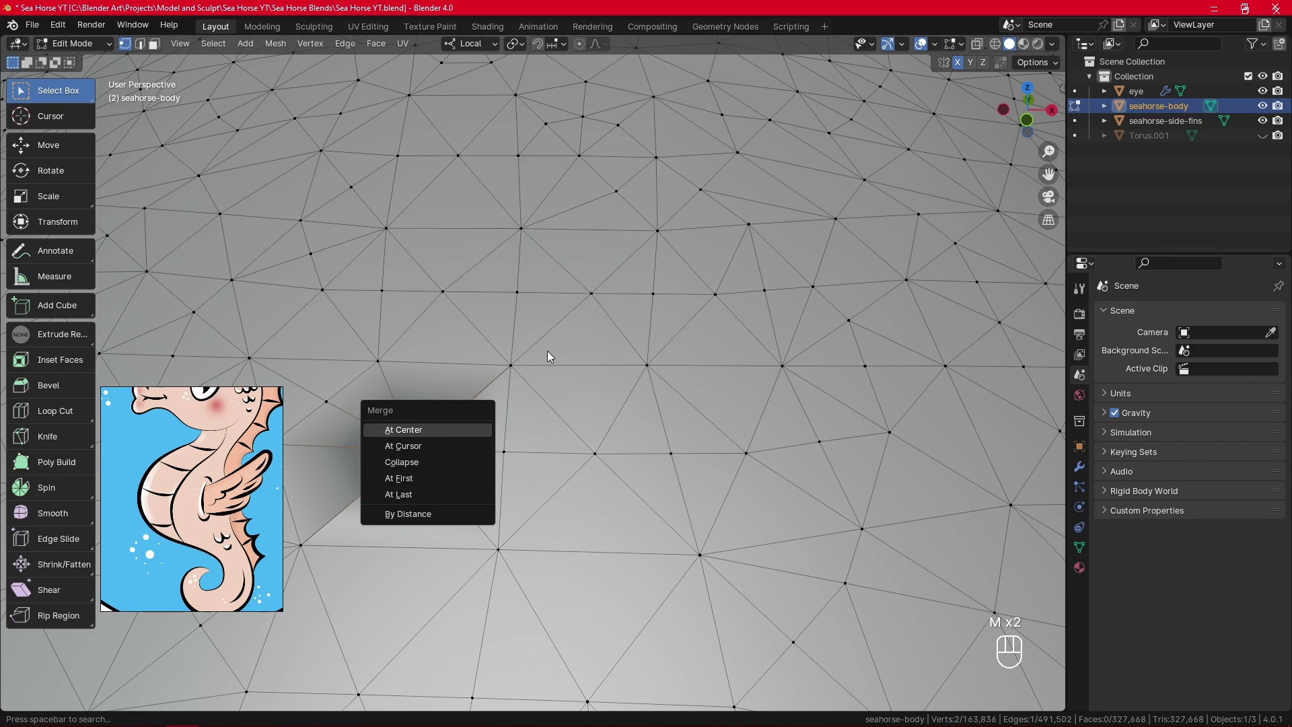
{"action": "middle_click_drag", "start_coordinate": [549, 351], "coordinate": [724, 424], "text": "ctrl+alt"}
{"action": "key", "text": "Tab"}
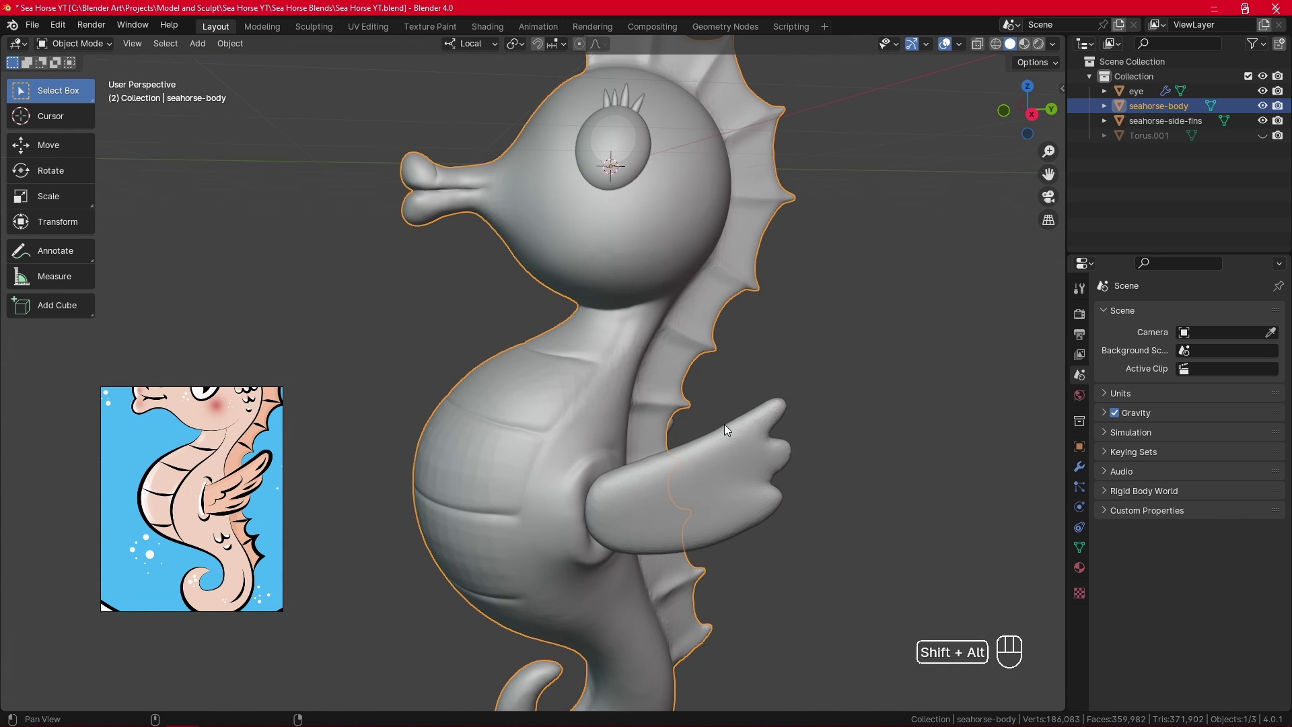
Apply Shade Flat to the seahorse-body.
{"action": "right_click", "coordinate": [648, 297]}
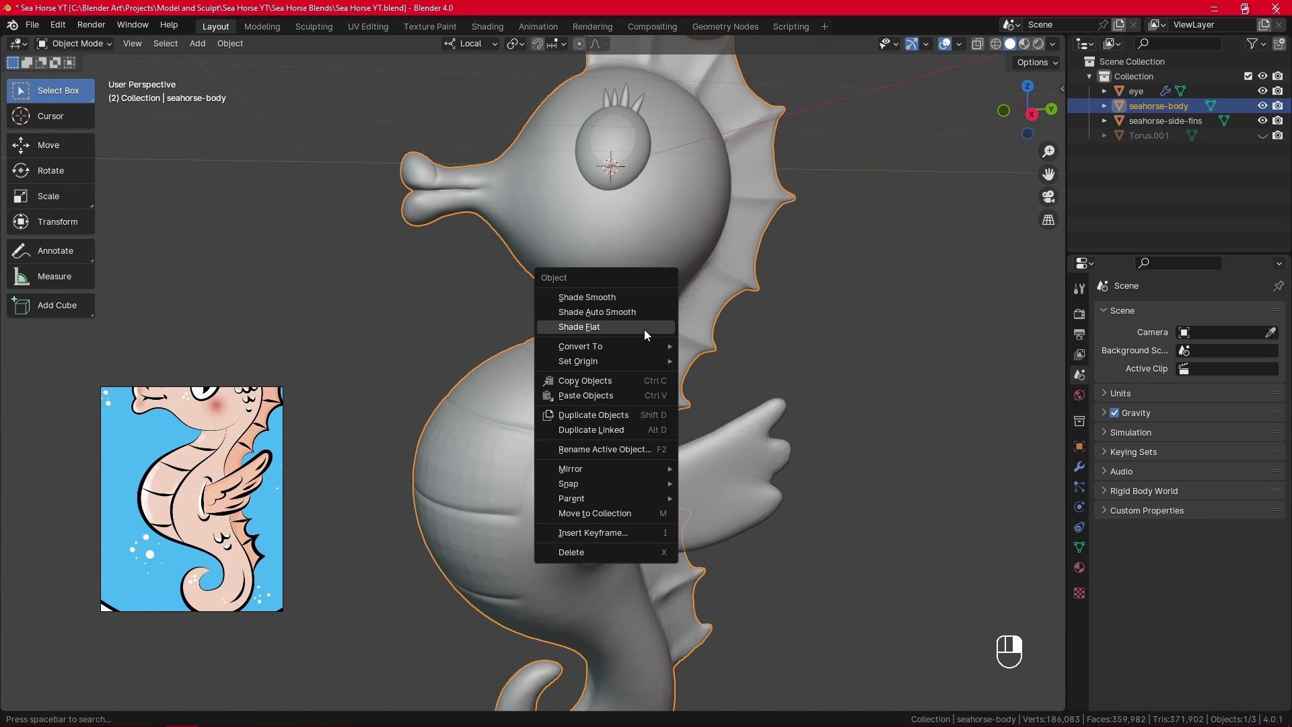
{"action": "left_click", "coordinate": [644, 328]}
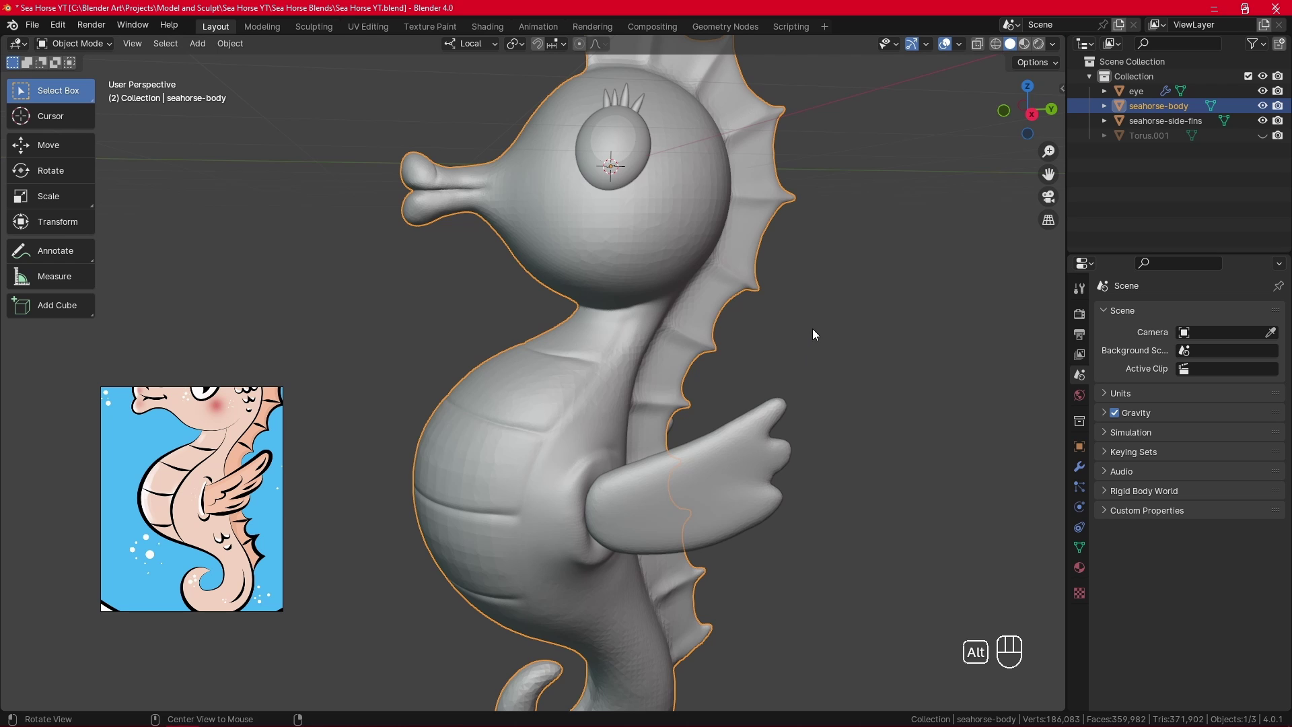
{"action": "middle_click_drag", "start_coordinate": [813, 334], "coordinate": [752, 325], "text": "alt"}
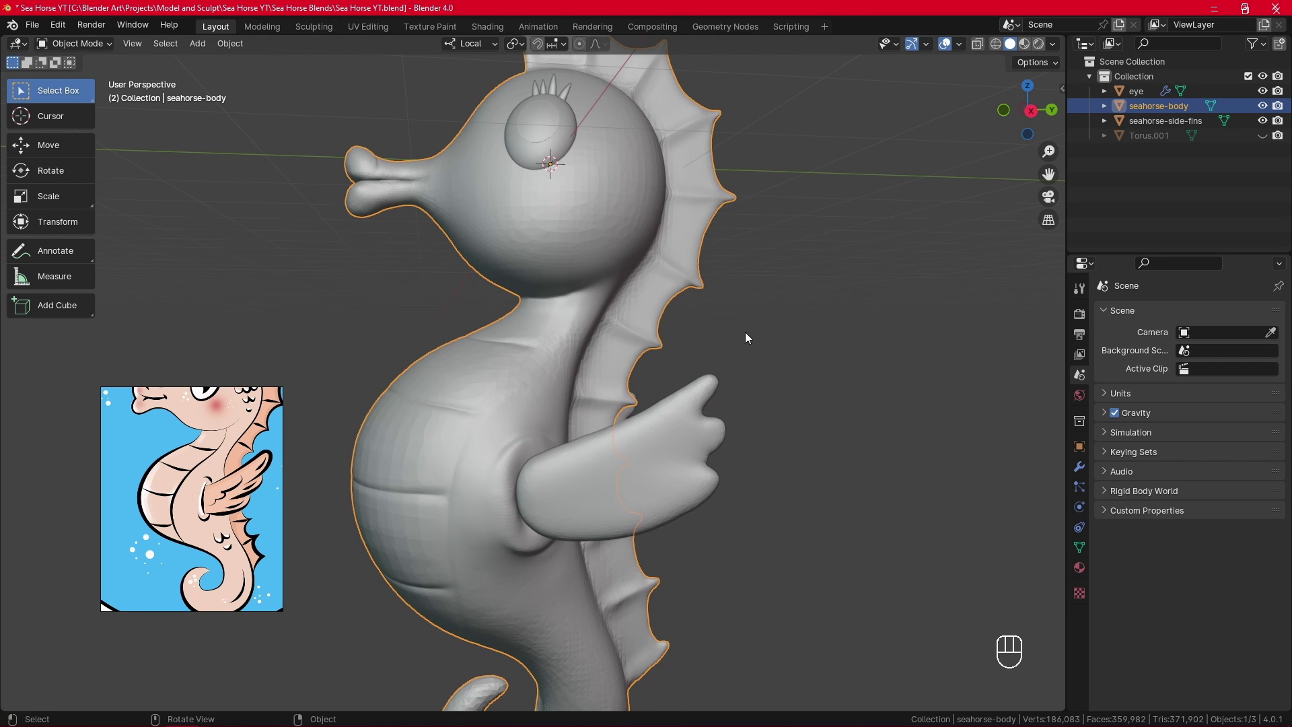
Isolate the seahorse-side-fins object in local view and switch it to Sculpt Mode.
{"action": "left_click", "coordinate": [691, 418]}
{"action": "middle_click_drag", "start_coordinate": [692, 438], "coordinate": [687, 361], "text": "alt+shift"}
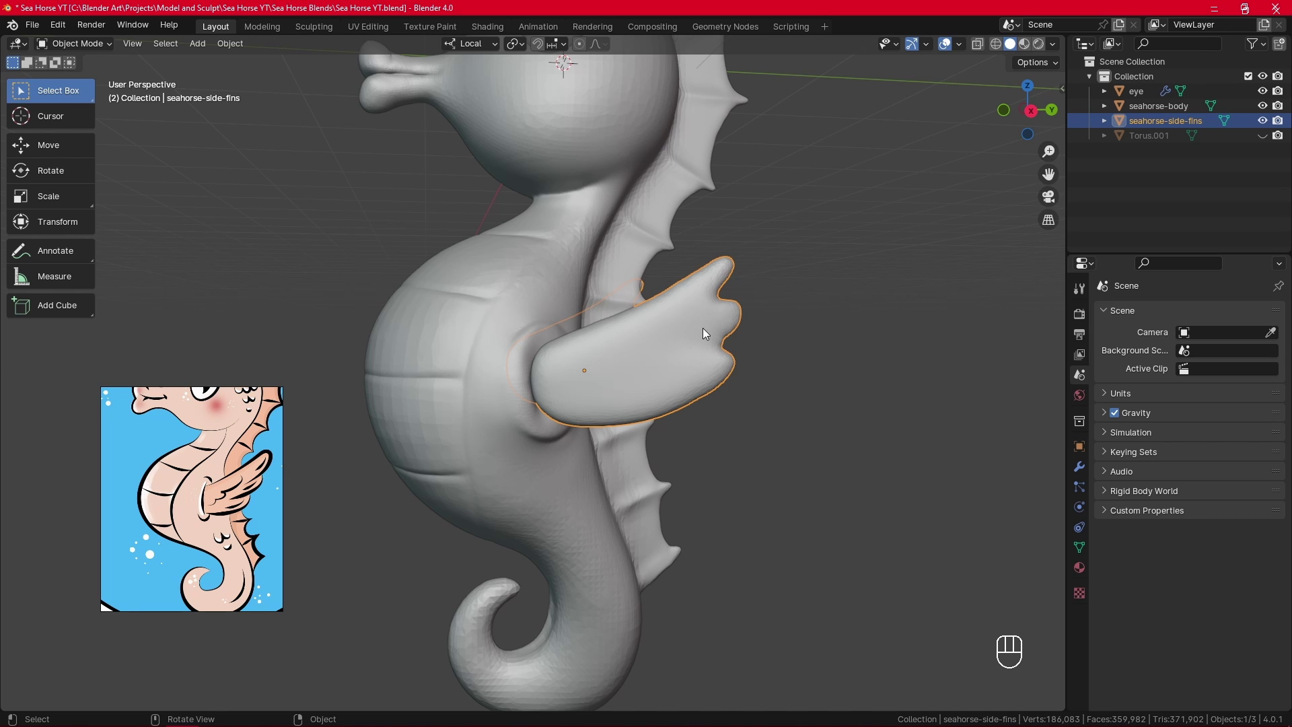
{"action": "key", "text": "KP_Divide"}
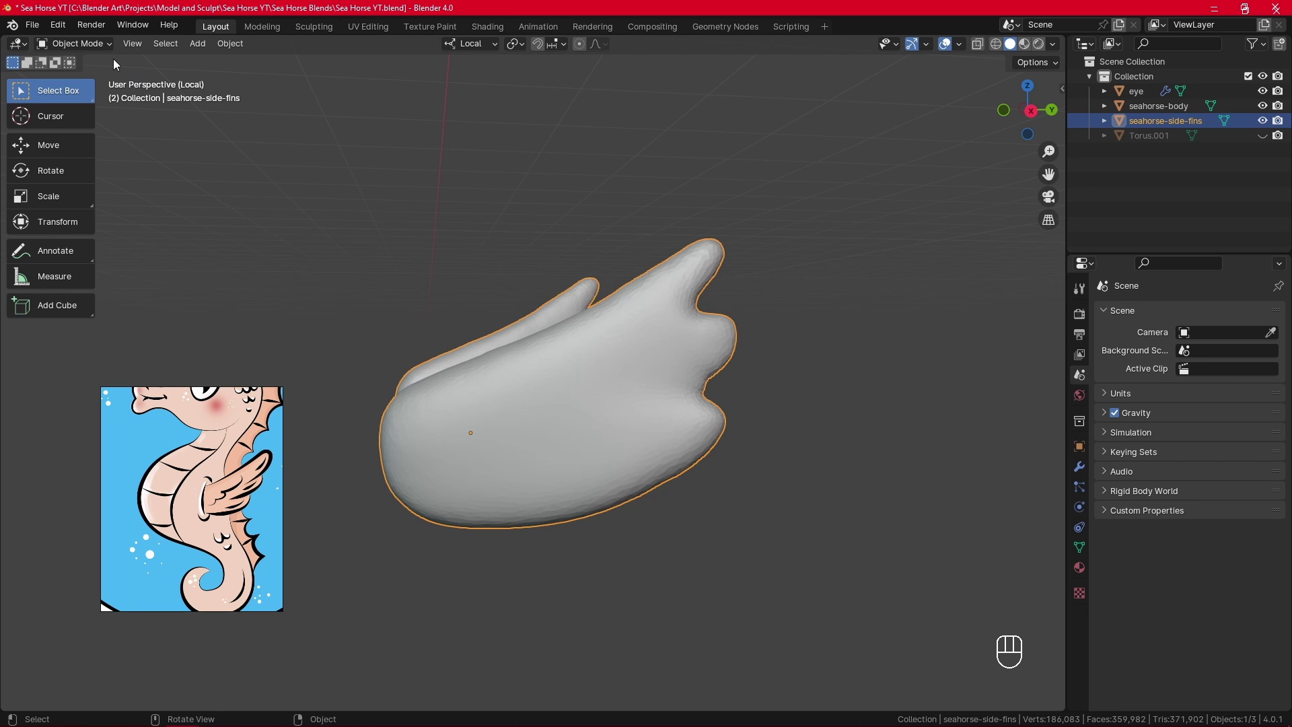
{"action": "left_click", "coordinate": [74, 43]}
{"action": "left_click", "coordinate": [107, 93]}
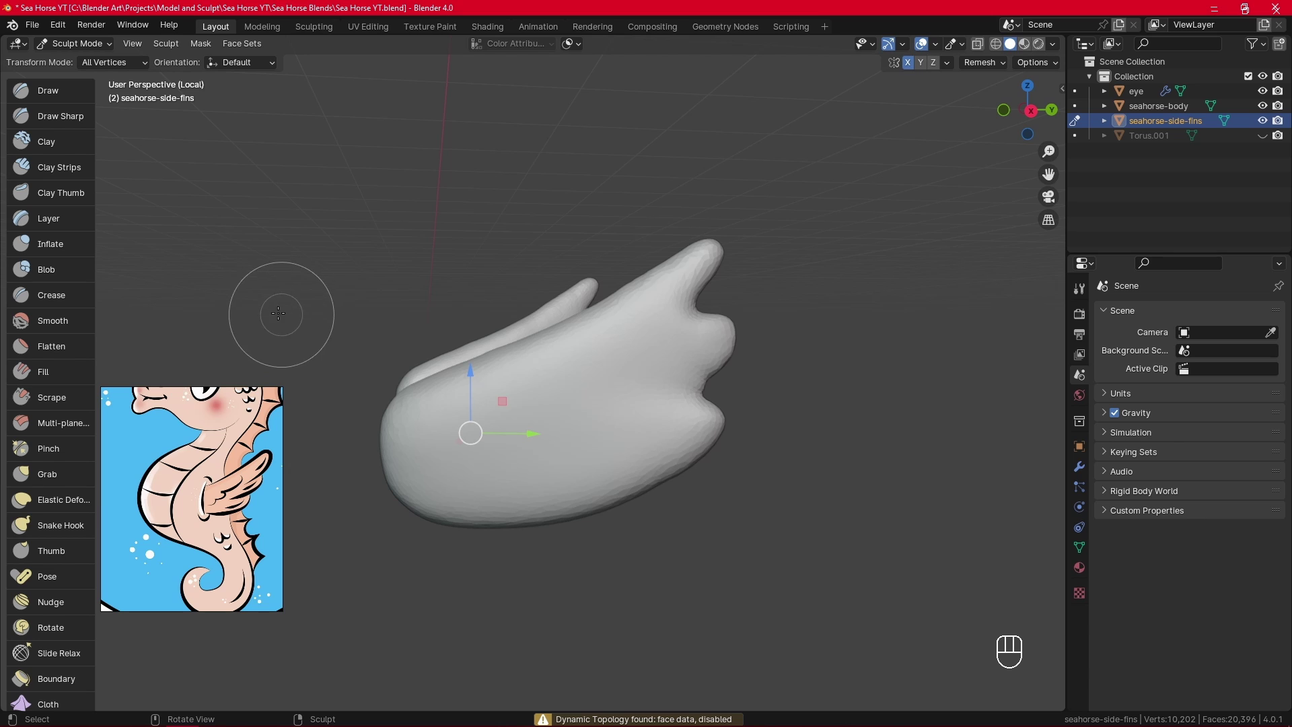
Pull the notch between the fin's upper and middle feathers downward using the Grab brush at 135 px radius.
{"action": "left_click", "coordinate": [74, 472]}
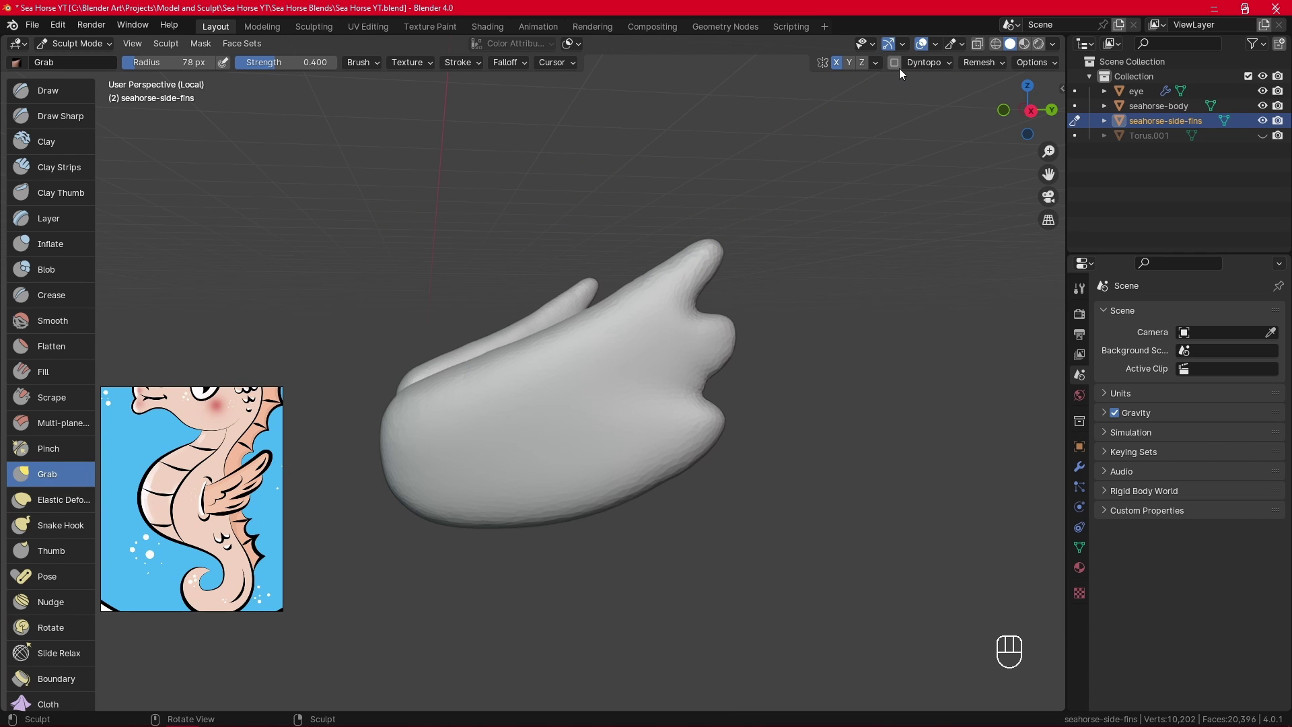
{"action": "mouse_move", "coordinate": [760, 286]}
{"action": "middle_mouse_down", "text": "shift"}
{"action": "mouse_move", "coordinate": [730, 234]}
{"action": "mouse_move", "coordinate": [732, 263]}
{"action": "middle_mouse_up", "text": "shift"}
{"action": "key", "text": "f"}
{"action": "left_click", "coordinate": [756, 262]}
{"action": "key", "text": "f"}
{"action": "left_click", "coordinate": [753, 271]}
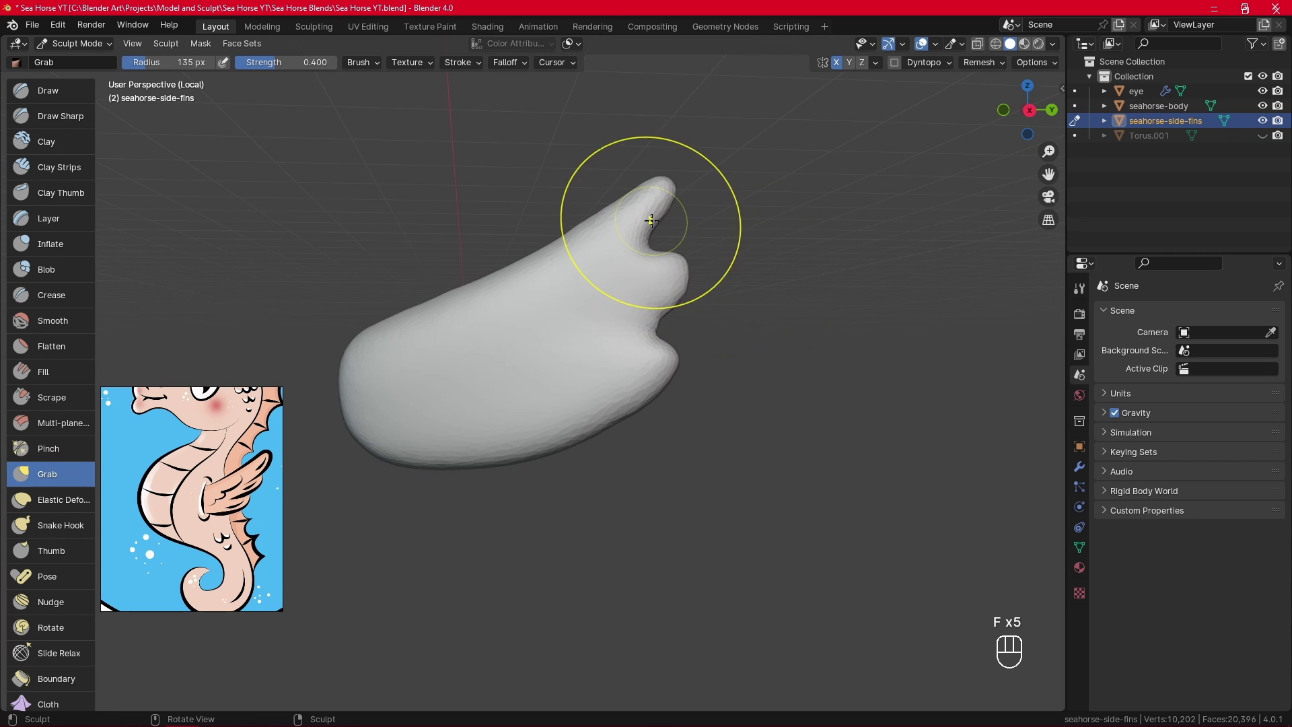
{"action": "mouse_move", "coordinate": [652, 223]}
{"action": "left_mouse_down"}
{"action": "mouse_move", "coordinate": [665, 233]}
{"action": "mouse_move", "coordinate": [654, 243]}
{"action": "mouse_move", "coordinate": [660, 300]}
{"action": "left_mouse_up"}
Pull the fin's lower feather inward with the Grab brush to shorten it.
{"action": "key", "text": "f"}
{"action": "left_click", "coordinate": [653, 272]}
{"action": "key", "text": "f"}
{"action": "left_click", "coordinate": [678, 371]}
{"action": "left_click_drag", "start_coordinate": [645, 392], "coordinate": [626, 405]}
Reshape the middle feather and extend the upper feather's tip using the Grab brush at 77 px radius.
{"action": "key", "text": "f"}
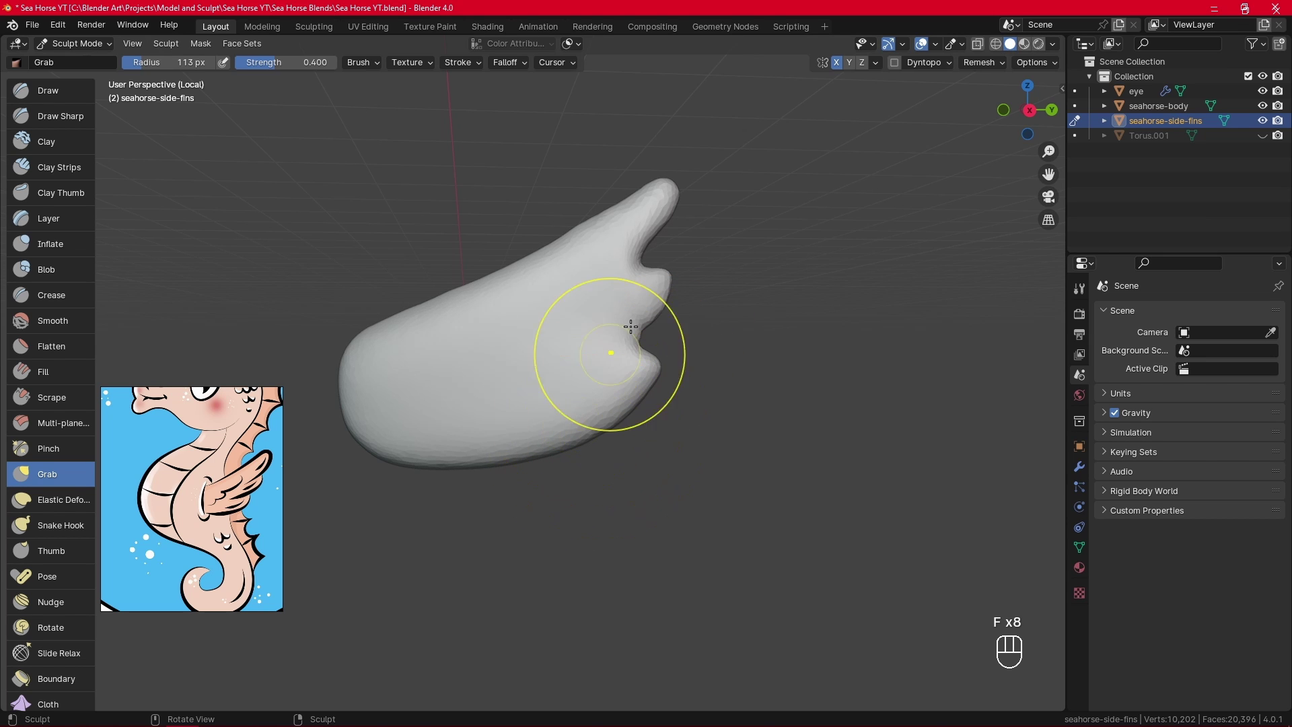
{"action": "left_click", "coordinate": [656, 296]}
{"action": "key", "text": "f"}
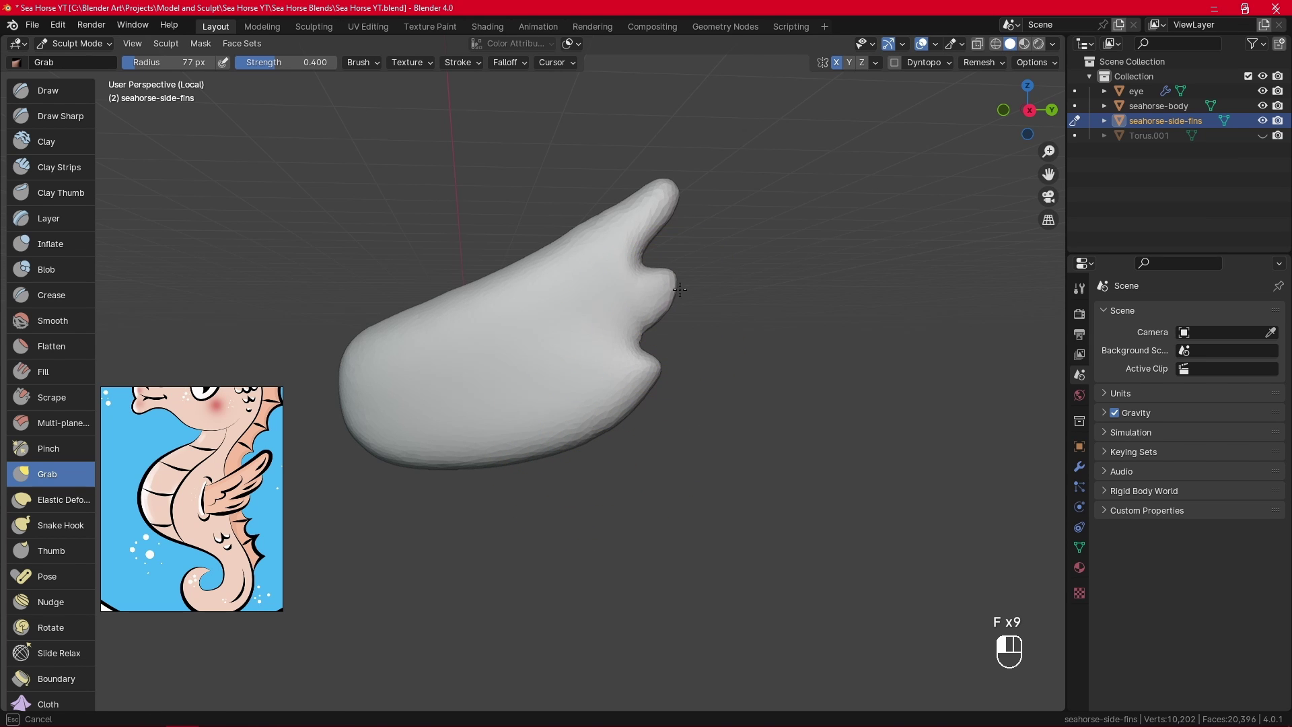
{"action": "left_click", "coordinate": [679, 290]}
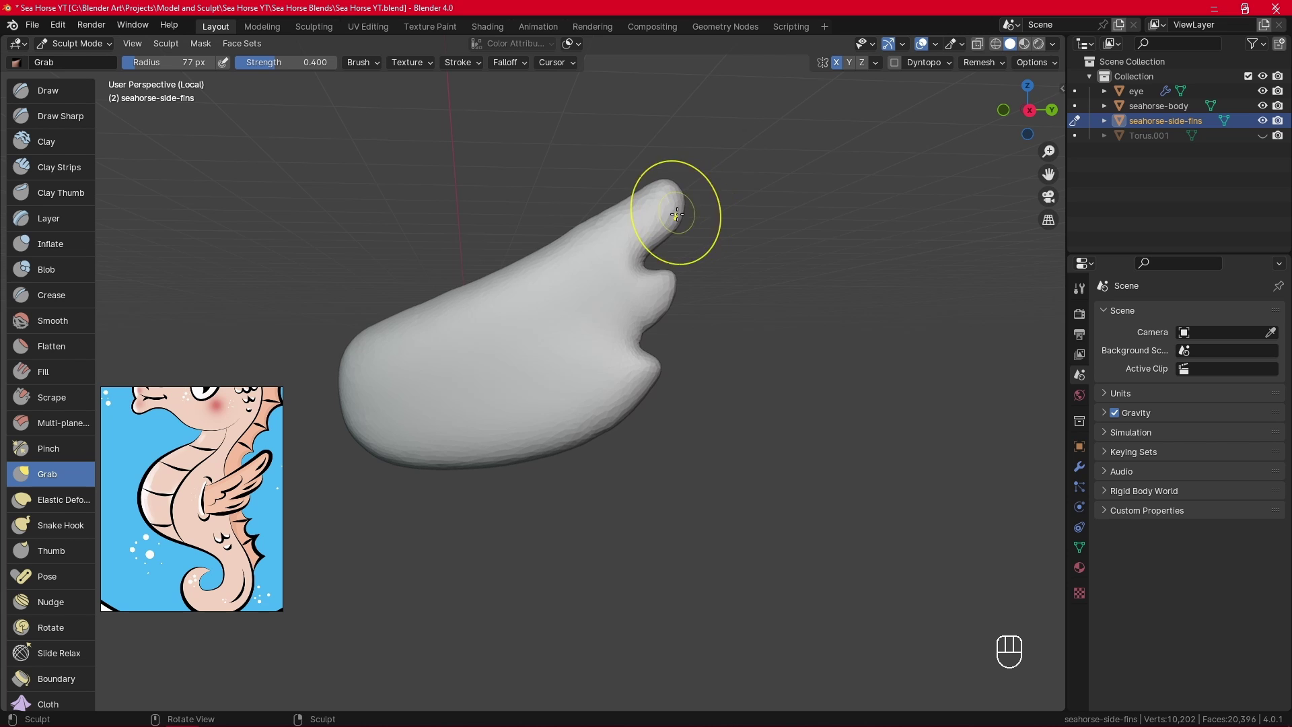
{"action": "left_click_drag", "start_coordinate": [683, 198], "coordinate": [689, 185]}
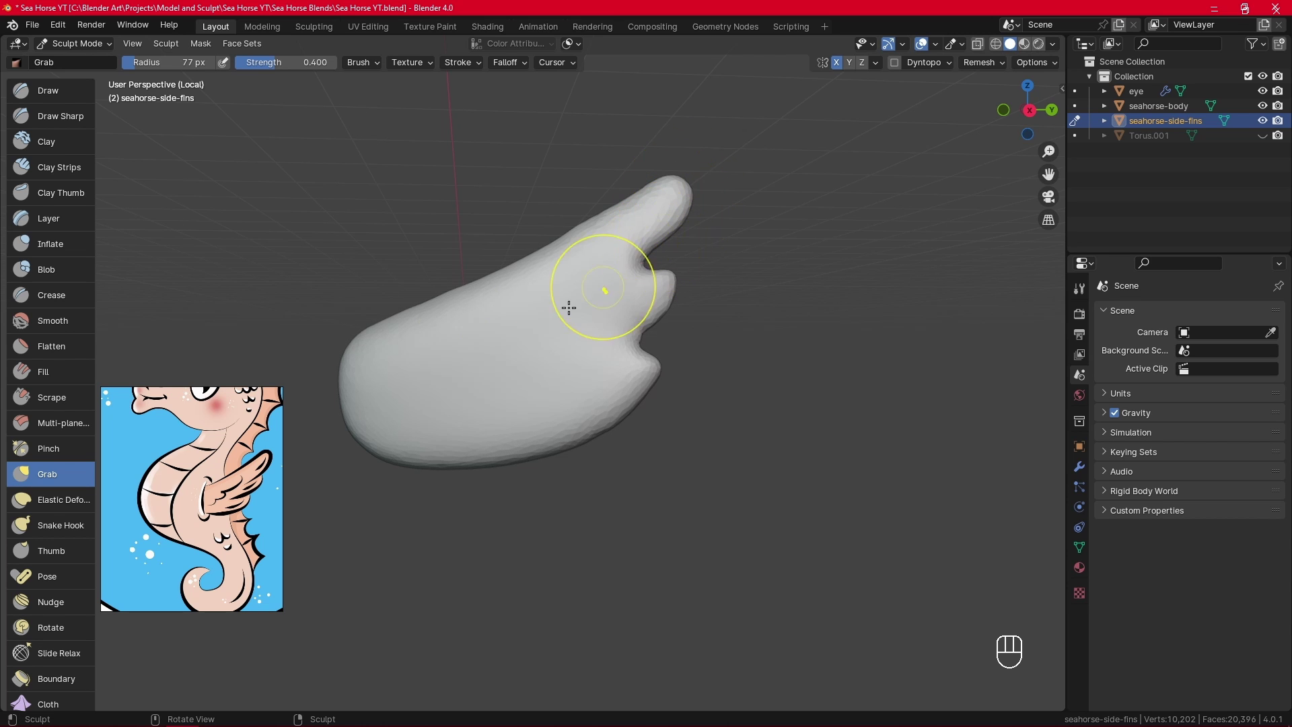
Thicken the fin's three feathers with the Inflate brush at 102 px radius and 0.585 strength, and smooth the fin's broad base.
{"action": "left_click", "coordinate": [51, 244]}
{"action": "key", "text": "f"}
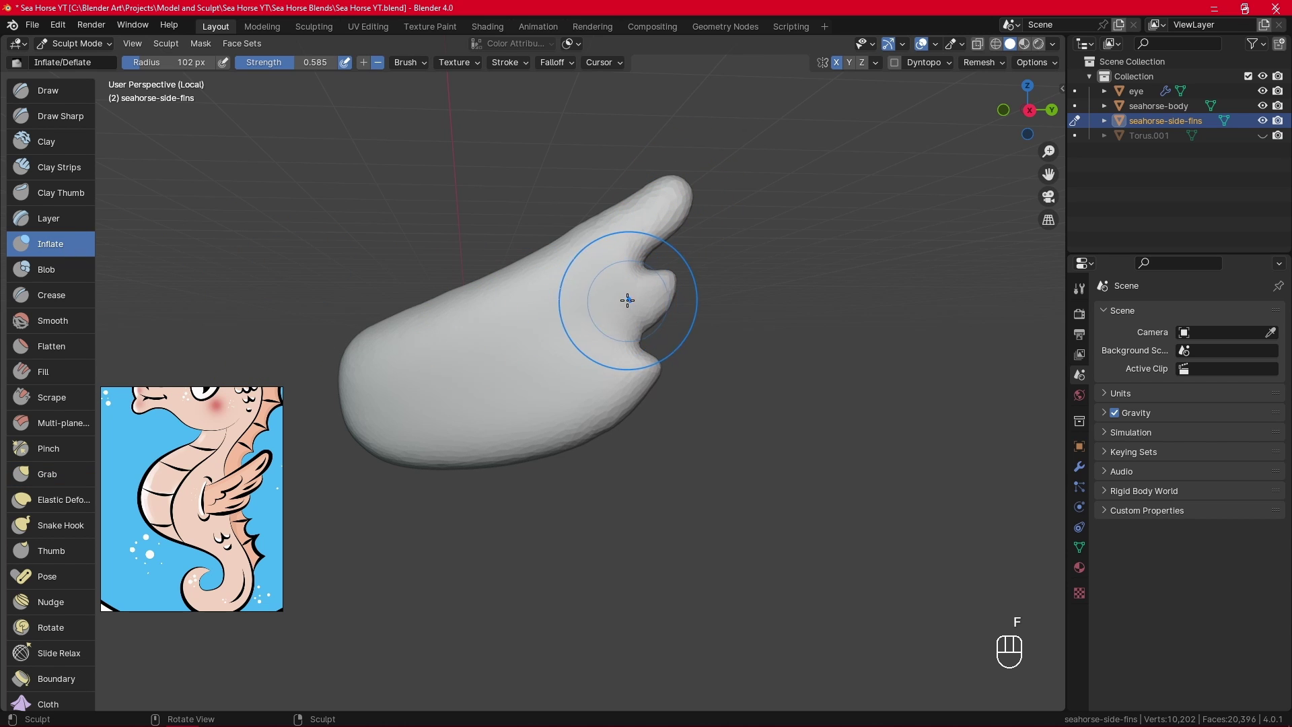
{"action": "left_click_drag", "start_coordinate": [602, 283], "coordinate": [670, 213]}
{"action": "left_click_drag", "start_coordinate": [609, 267], "coordinate": [671, 206]}
{"action": "left_click_drag", "start_coordinate": [636, 232], "coordinate": [687, 194]}
{"action": "left_click_drag", "start_coordinate": [629, 311], "coordinate": [652, 289]}
{"action": "left_click_drag", "start_coordinate": [529, 393], "coordinate": [636, 295]}
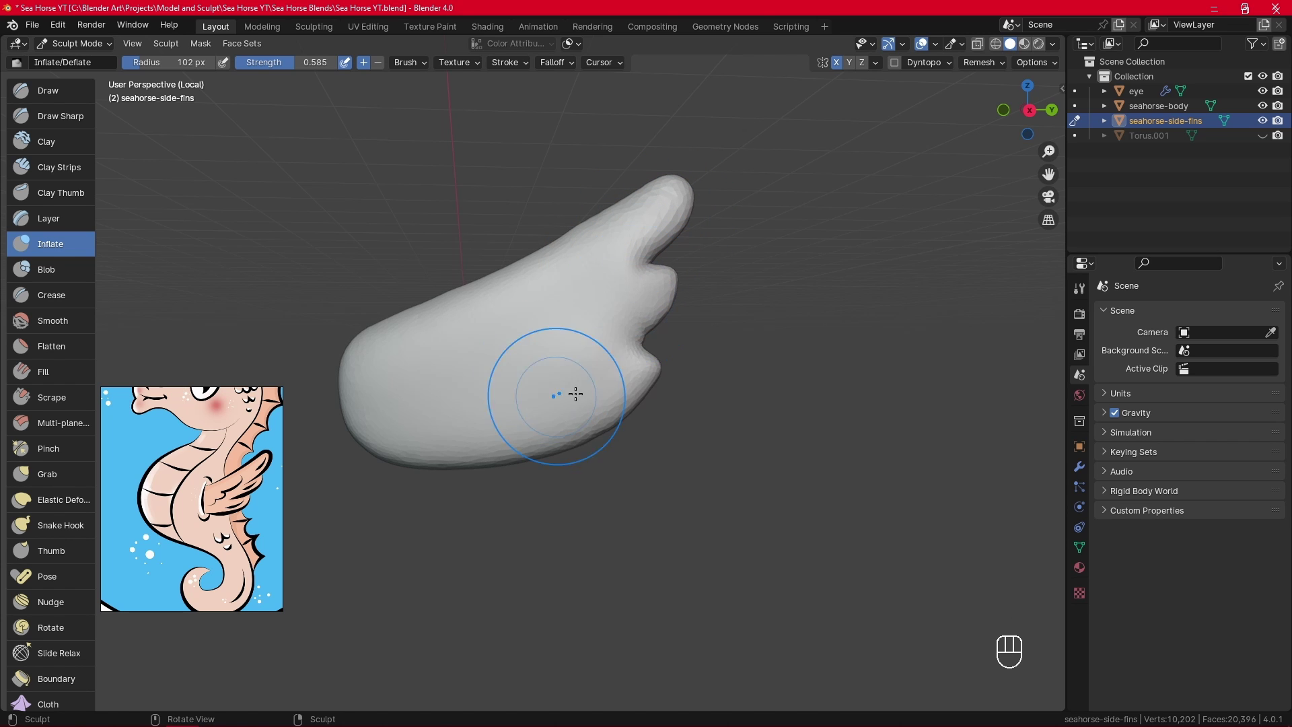
{"action": "left_click_drag", "start_coordinate": [574, 393], "coordinate": [643, 370]}
{"action": "mouse_move", "coordinate": [598, 410]}
{"action": "left_mouse_down"}
{"action": "mouse_move", "coordinate": [634, 374]}
{"action": "mouse_move", "coordinate": [633, 303]}
{"action": "left_mouse_up"}
{"action": "left_click_drag", "start_coordinate": [636, 252], "coordinate": [665, 210]}
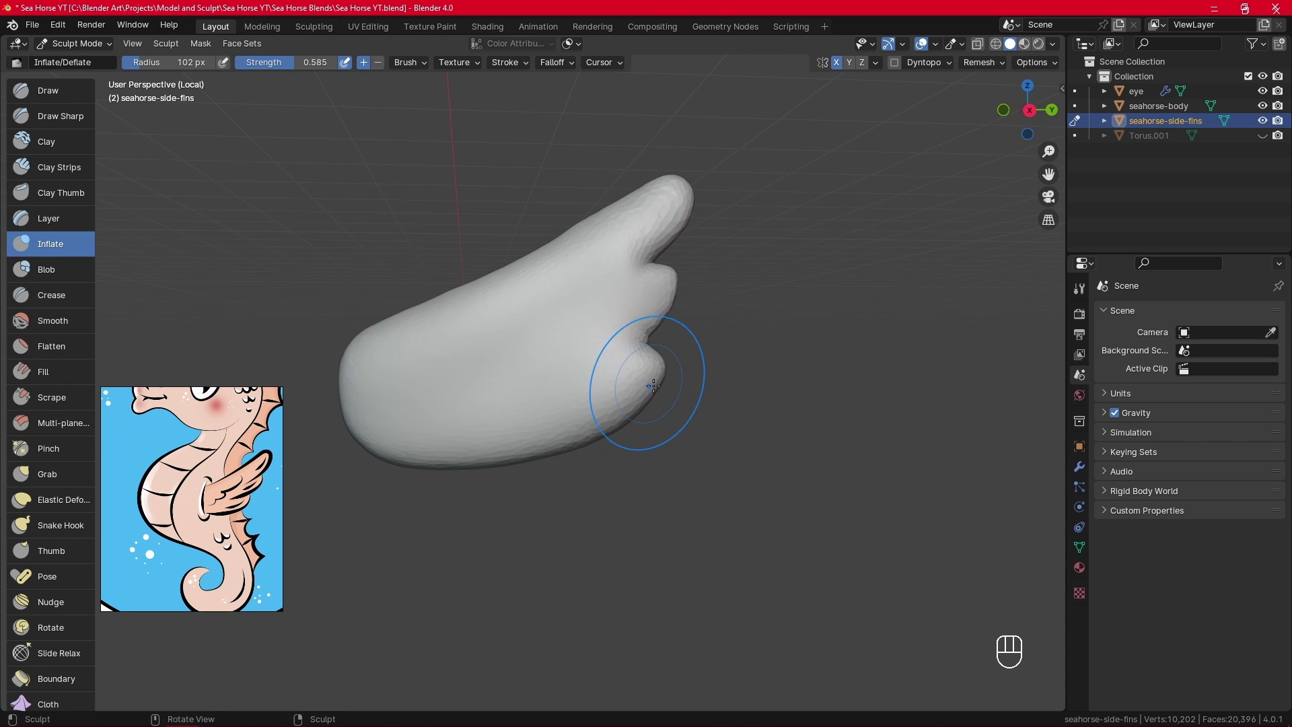
{"action": "key", "text": "shift+f"}
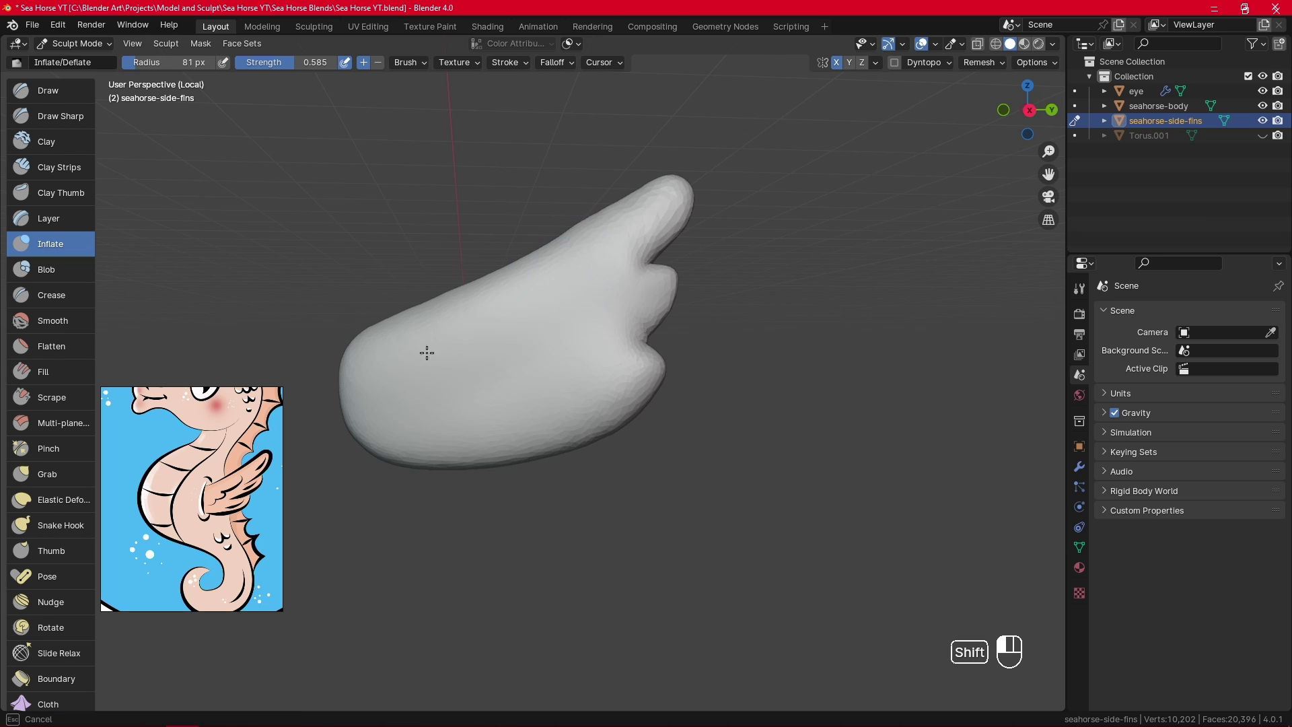
{"action": "left_click_drag", "start_coordinate": [388, 399], "coordinate": [537, 396], "text": "shift"}
Refine the notch beside the middle feather and stretch the upper feather's tip outward with the Grab brush.
{"action": "left_click", "coordinate": [66, 475]}
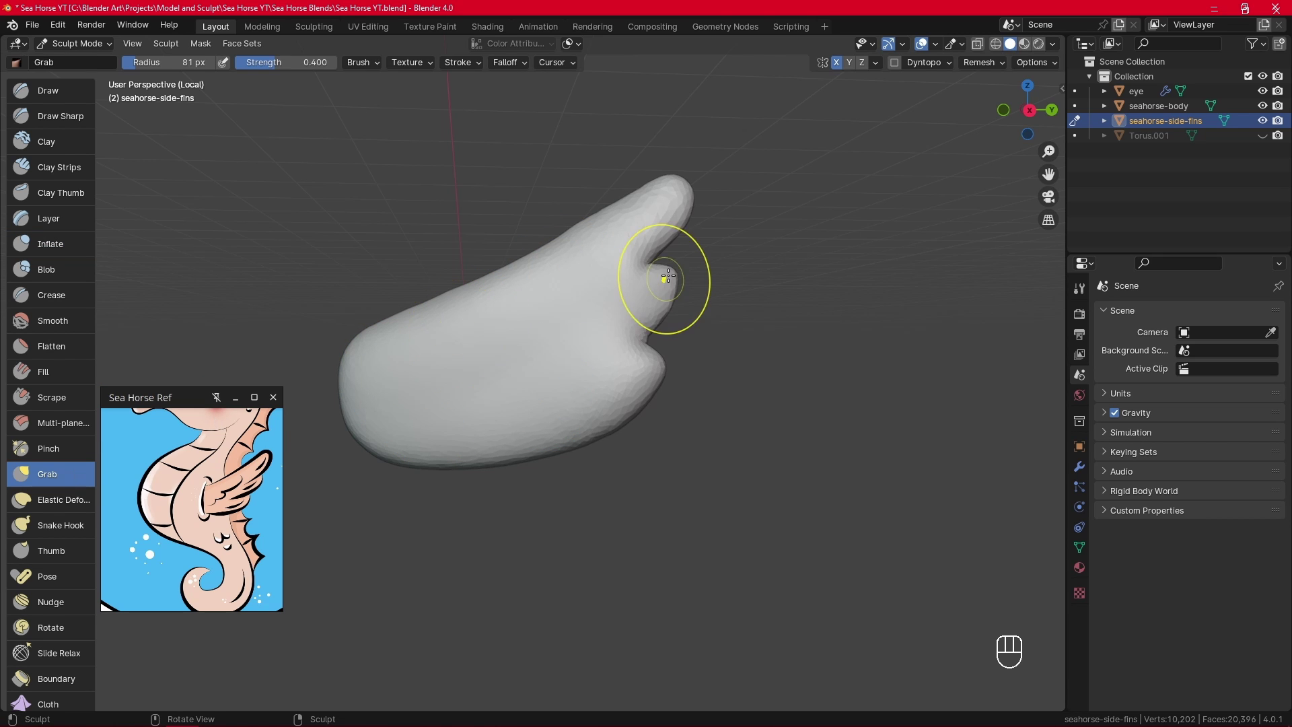
{"action": "key", "text": "f"}
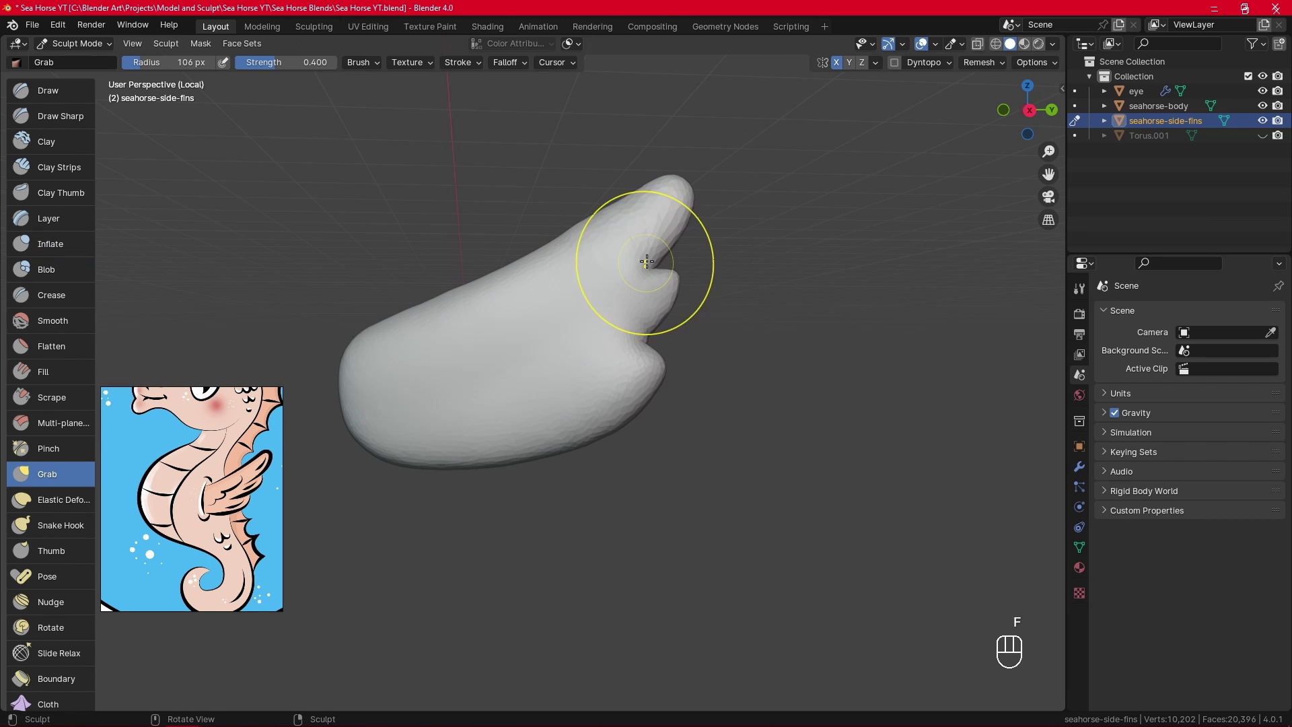
{"action": "key", "text": "f"}
{"action": "left_click", "coordinate": [663, 187]}
{"action": "left_click_drag", "start_coordinate": [664, 187], "coordinate": [673, 175]}
{"action": "key", "text": "f"}
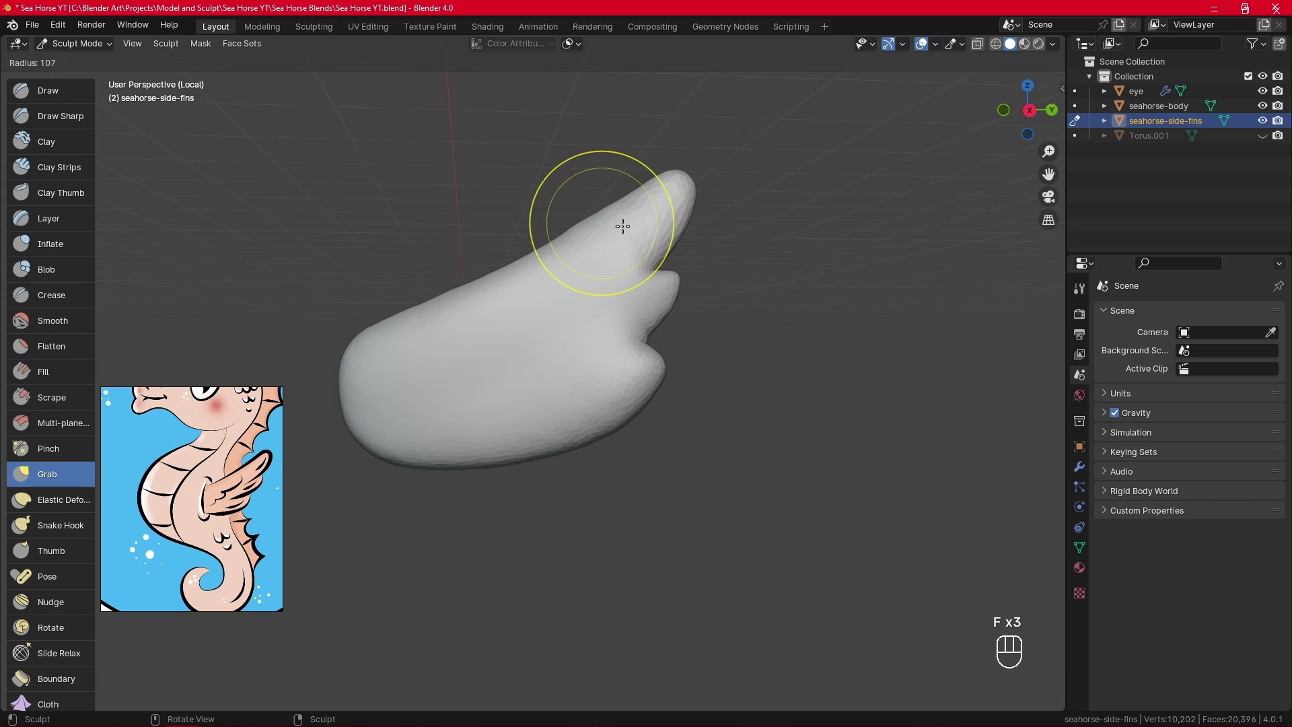
{"action": "left_click", "coordinate": [625, 201]}
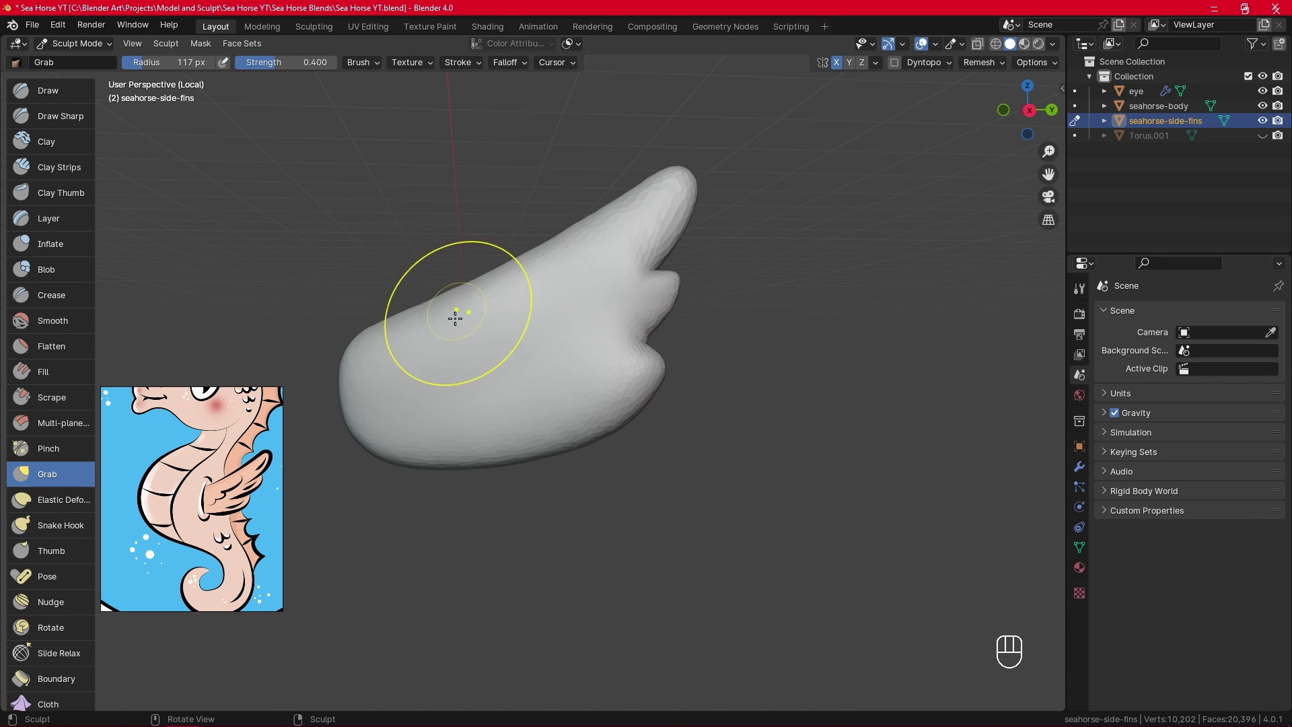
Reshape the fin's long upper edge using an enlarged Grab brush.
{"action": "key", "text": "f"}
{"action": "left_click", "coordinate": [404, 317]}
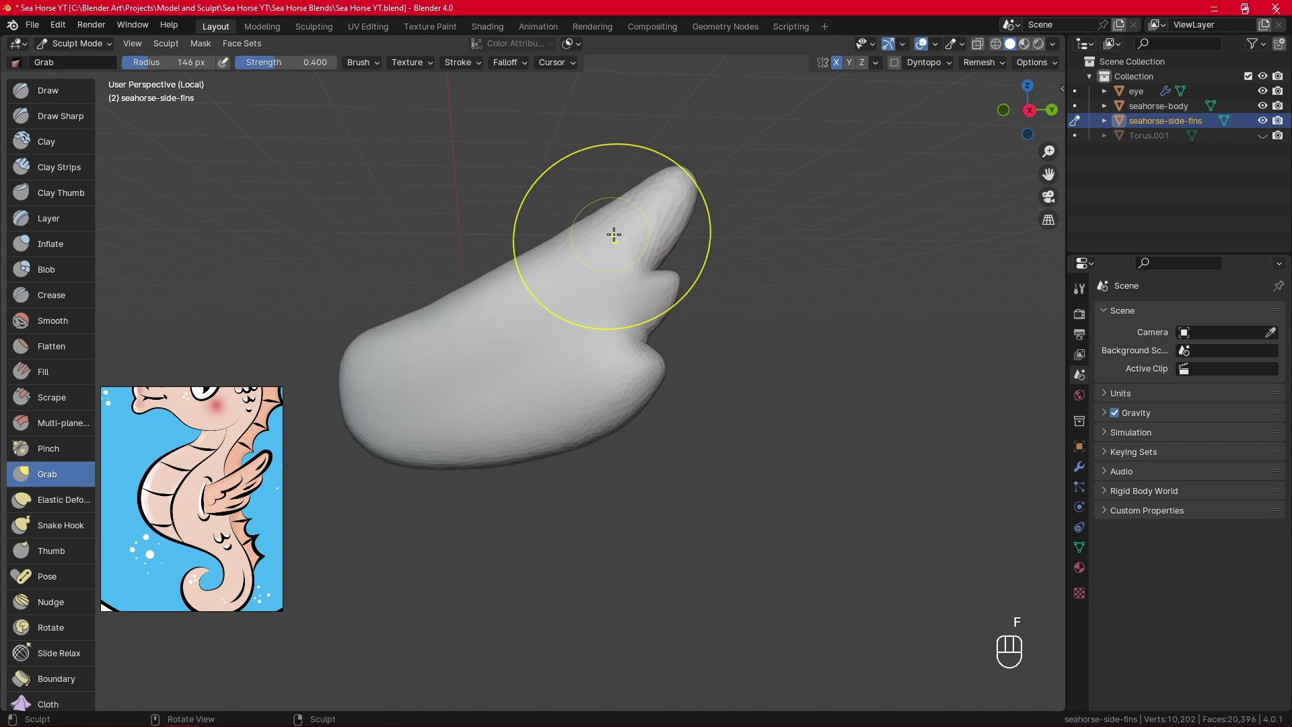
{"action": "key", "text": "f"}
{"action": "left_click", "coordinate": [591, 231]}
Pull the lower feather's tip upward with the Grab brush at 50 px radius to round it.
{"action": "mouse_move", "coordinate": [705, 346]}
{"action": "left_mouse_down", "text": "alt+shift"}
{"action": "mouse_move", "coordinate": [715, 328]}
{"action": "mouse_move", "coordinate": [666, 312]}
{"action": "mouse_move", "coordinate": [684, 266]}
{"action": "mouse_move", "coordinate": [670, 241]}
{"action": "left_mouse_up", "text": "alt+shift"}
{"action": "key", "text": "f"}
{"action": "left_click", "coordinate": [686, 327]}
{"action": "key", "text": "f"}
{"action": "left_click", "coordinate": [668, 295]}
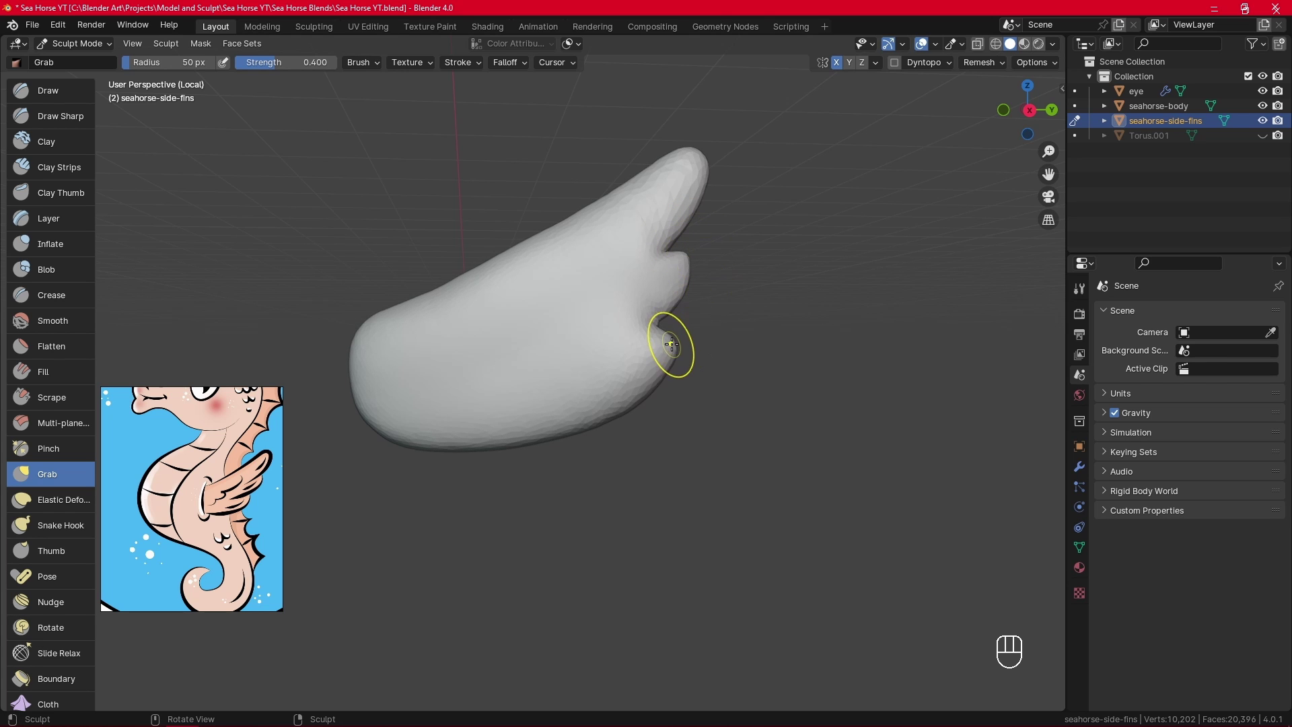
{"action": "left_click_drag", "start_coordinate": [671, 345], "coordinate": [679, 313]}
Push the upper feather's inner edge inward using the Grab brush at 80 px radius.
{"action": "key", "text": "f"}
{"action": "left_click", "coordinate": [698, 308]}
{"action": "key", "text": "f"}
{"action": "left_click", "coordinate": [707, 224]}
{"action": "left_click_drag", "start_coordinate": [687, 224], "coordinate": [680, 225]}
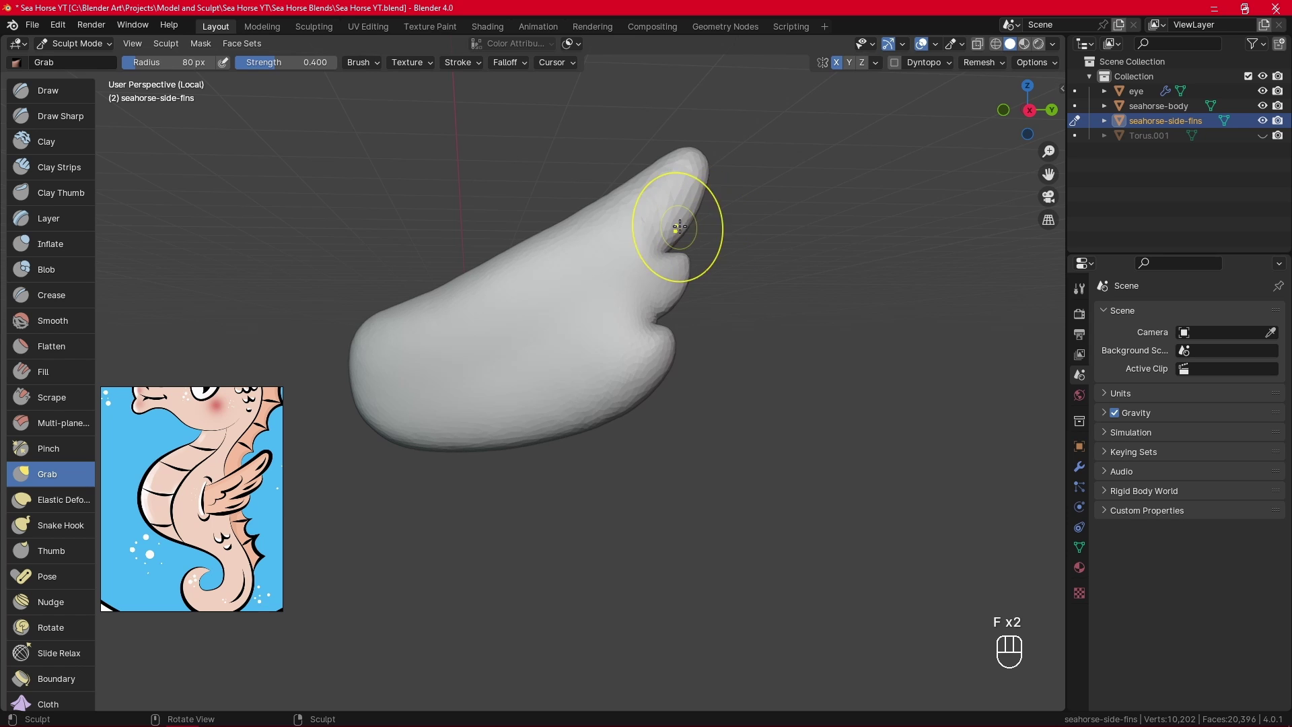
Adjust the lower feather's outer edge inward using the Grab brush at 85 px radius.
{"action": "key", "text": "f"}
{"action": "left_click", "coordinate": [674, 368]}
{"action": "left_click_drag", "start_coordinate": [662, 377], "coordinate": [654, 383]}
{"action": "middle_click_drag", "start_coordinate": [651, 370], "coordinate": [526, 467], "text": "shift"}
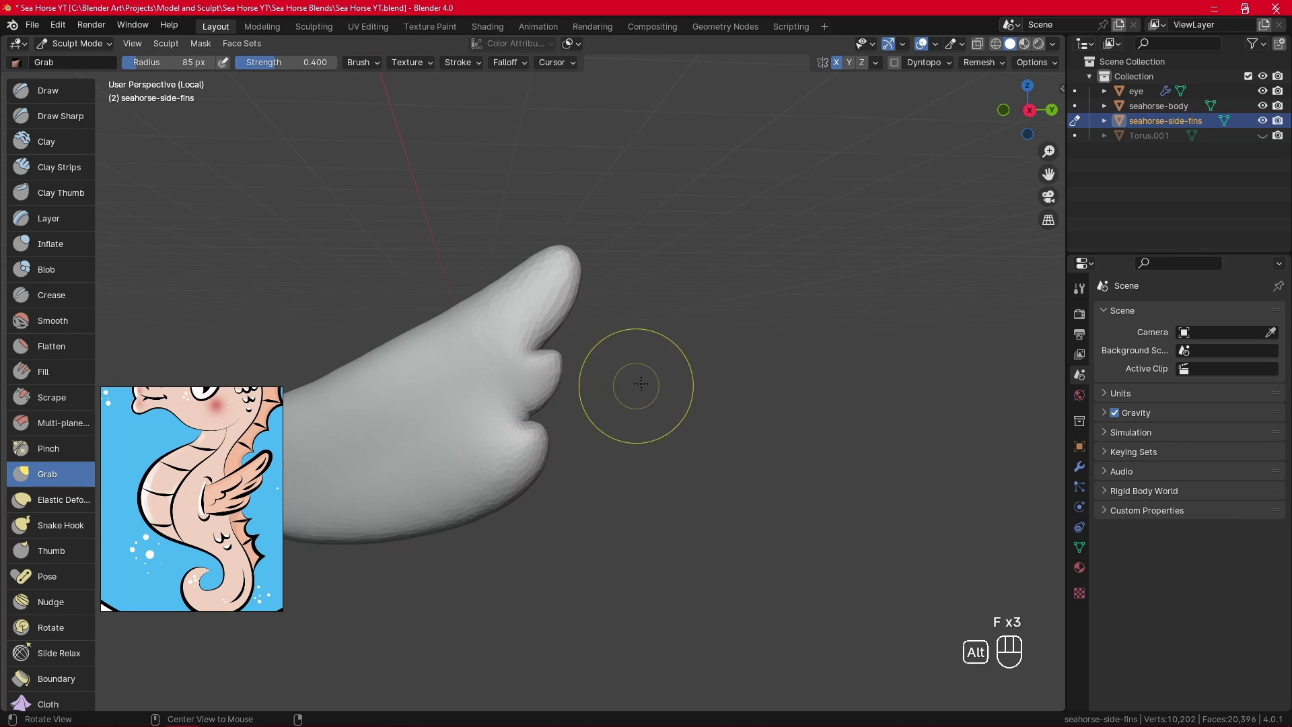
{"action": "left_click_drag", "start_coordinate": [640, 384], "coordinate": [464, 313], "text": "alt"}
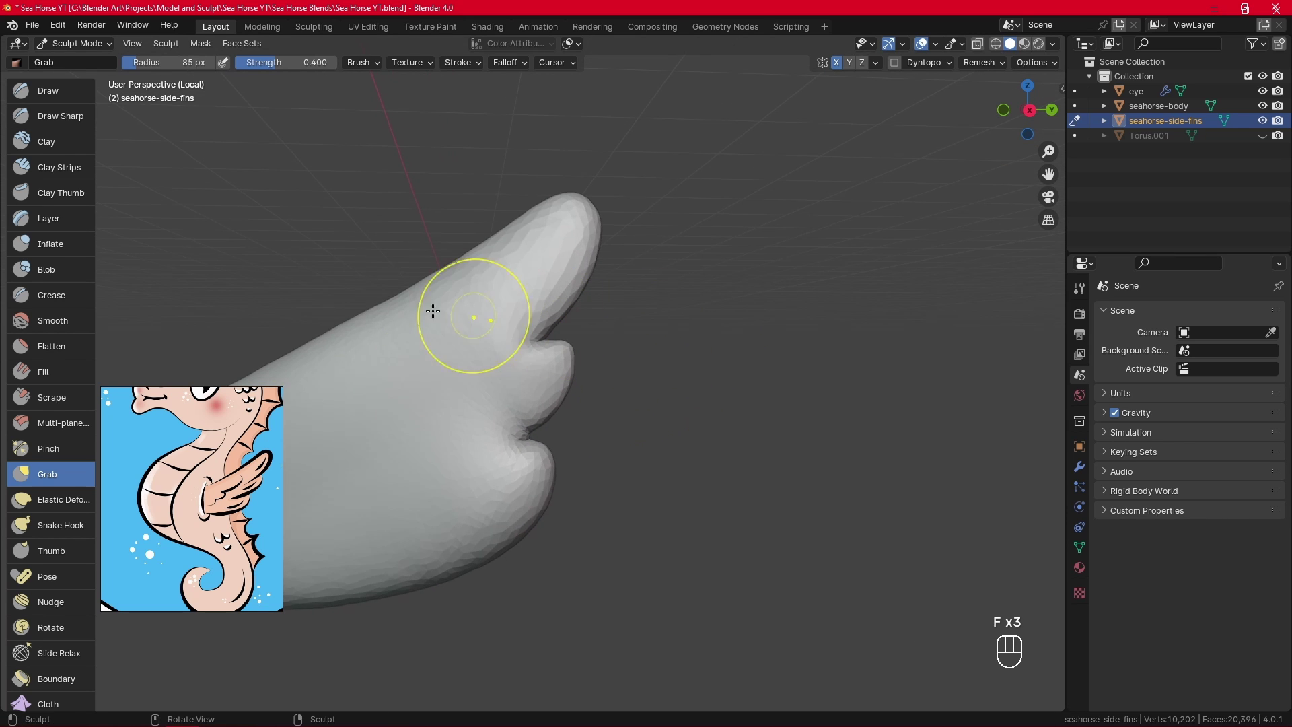
Carve grooves between the three feathers on the side fin using the Draw Sharp brush at 35 px radius.
{"action": "left_click", "coordinate": [73, 123]}
{"action": "key", "text": "f"}
{"action": "mouse_move", "coordinate": [519, 351]}
{"action": "middle_mouse_down", "text": "ctrl"}
{"action": "mouse_move", "coordinate": [528, 333]}
{"action": "mouse_move", "coordinate": [597, 340]}
{"action": "mouse_move", "coordinate": [661, 319]}
{"action": "middle_mouse_up", "text": "ctrl"}
{"action": "left_click", "coordinate": [541, 343]}
{"action": "key", "text": "f"}
{"action": "left_click", "coordinate": [617, 321]}
{"action": "left_click_drag", "start_coordinate": [649, 304], "coordinate": [586, 354]}
{"action": "left_click_drag", "start_coordinate": [639, 310], "coordinate": [540, 375]}
{"action": "left_click_drag", "start_coordinate": [646, 305], "coordinate": [528, 382]}
{"action": "mouse_move", "coordinate": [656, 310]}
{"action": "middle_mouse_down", "text": "alt+shift"}
{"action": "mouse_move", "coordinate": [676, 298]}
{"action": "mouse_move", "coordinate": [716, 215]}
{"action": "middle_mouse_up", "text": "alt+shift"}
{"action": "left_click_drag", "start_coordinate": [693, 330], "coordinate": [614, 396]}
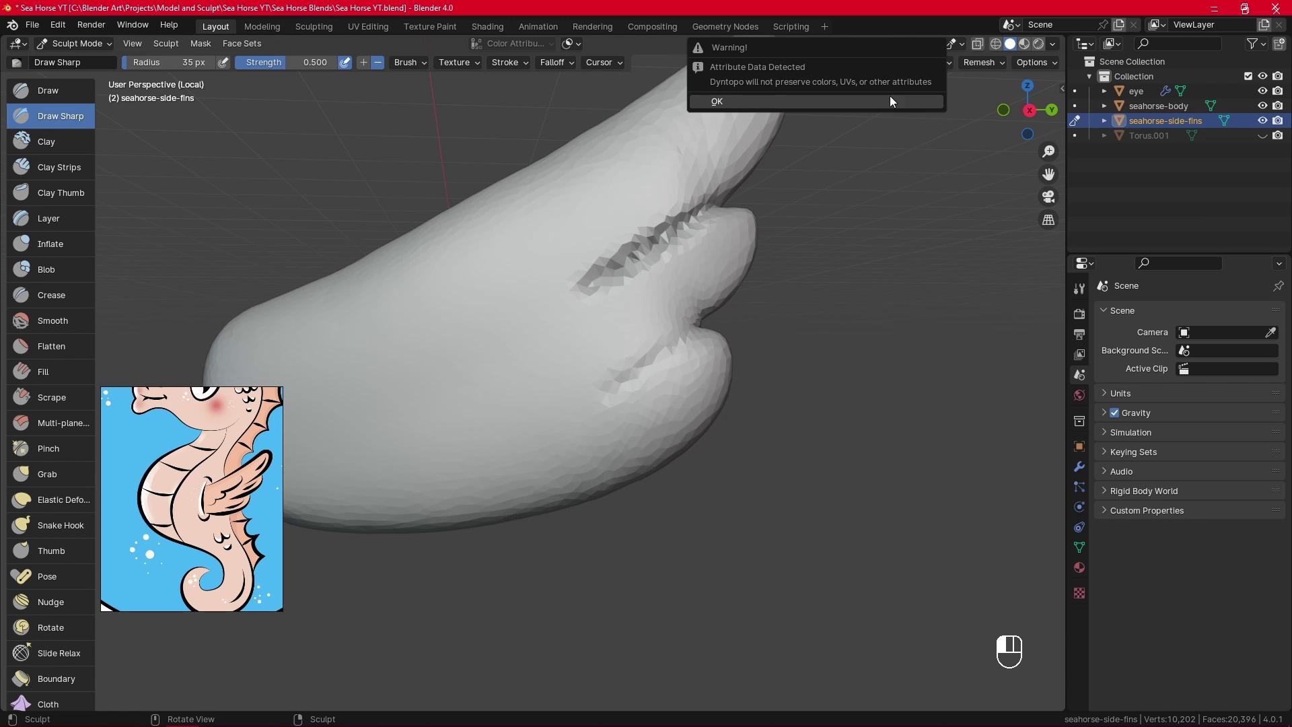
Enable dynamic topology and deepen the upper feather groove with the Draw Sharp brush.
{"action": "left_click", "coordinate": [894, 62]}
{"action": "left_click", "coordinate": [932, 62]}
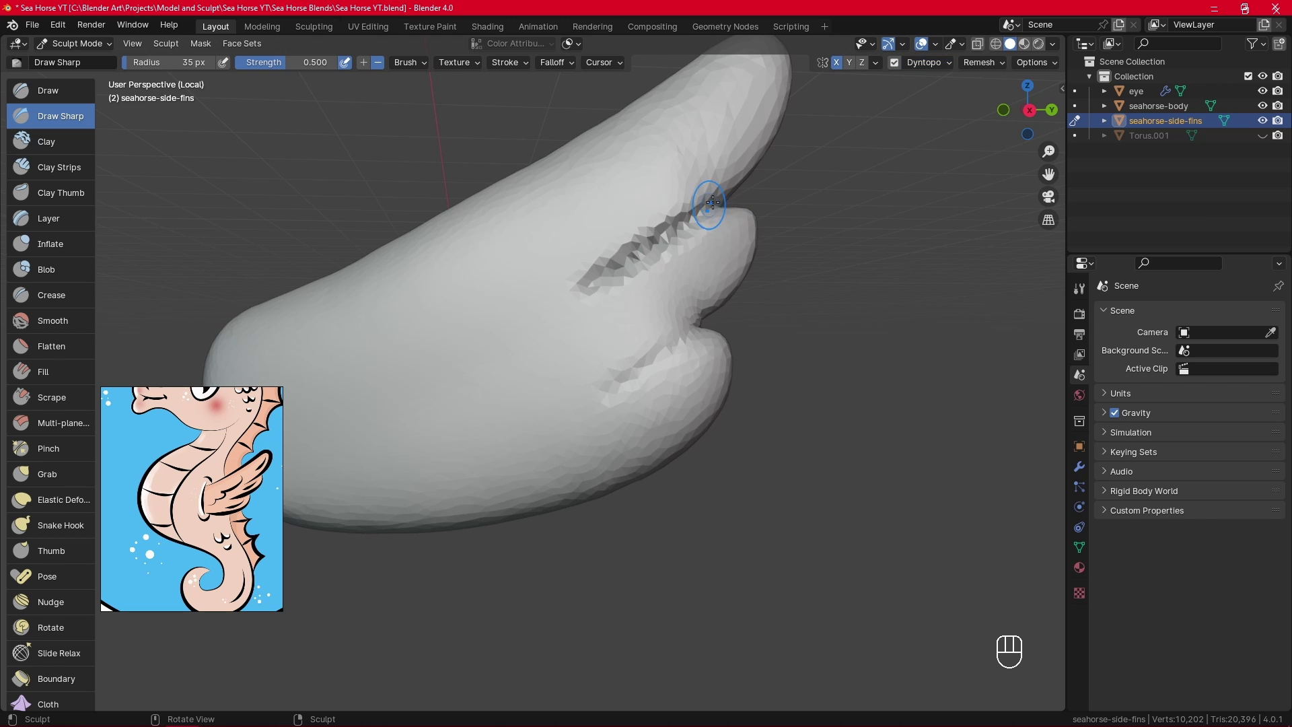
{"action": "left_click_drag", "start_coordinate": [679, 225], "coordinate": [605, 277]}
{"action": "mouse_move", "coordinate": [716, 209]}
{"action": "left_mouse_down"}
{"action": "mouse_move", "coordinate": [646, 242]}
{"action": "mouse_move", "coordinate": [616, 276]}
{"action": "left_mouse_up"}
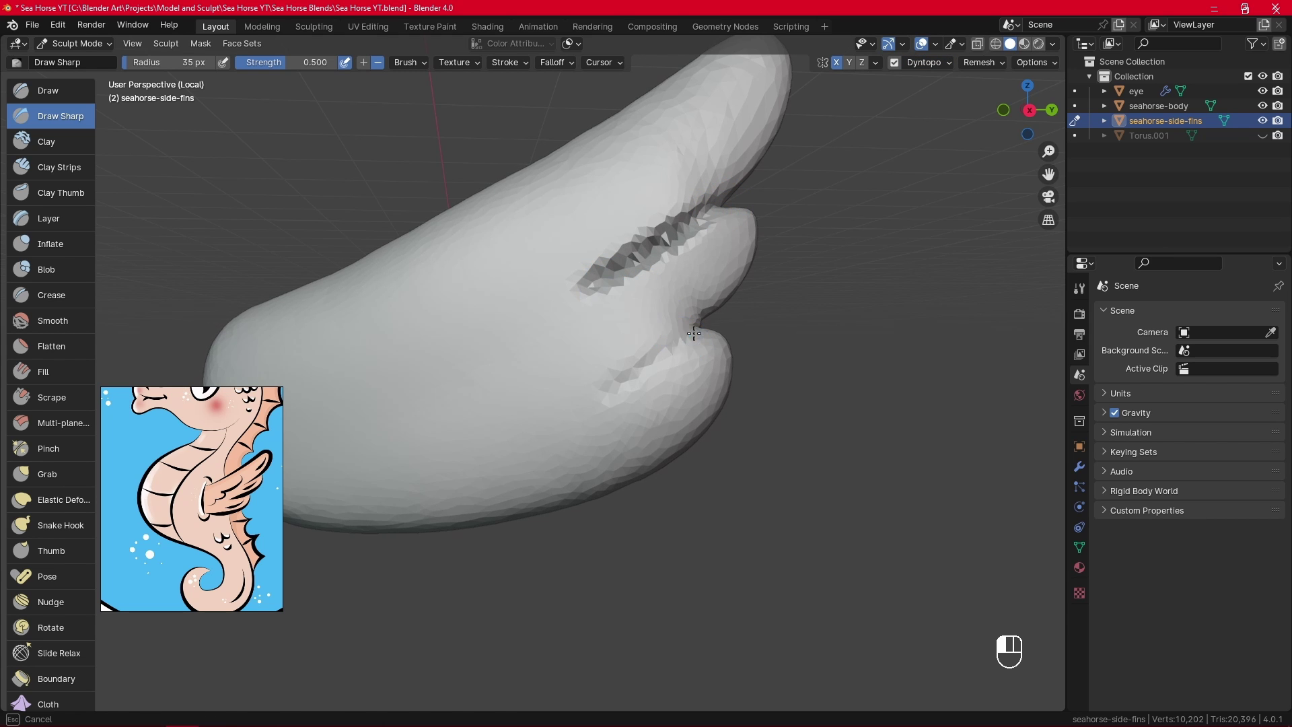
Deepen and lengthen the lower feather groove toward the fin's base with Draw Sharp, and touch up the upper groove.
{"action": "left_click_drag", "start_coordinate": [694, 332], "coordinate": [548, 436]}
{"action": "left_click_drag", "start_coordinate": [674, 350], "coordinate": [673, 351]}
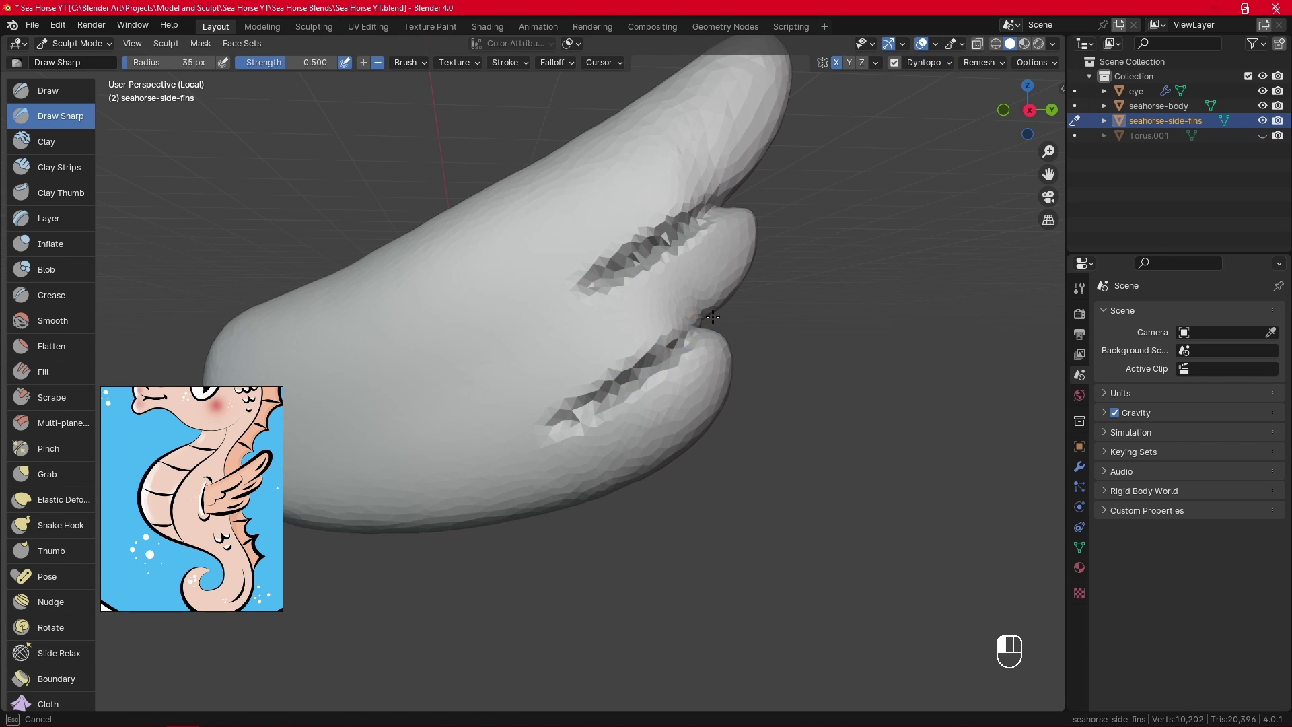
{"action": "middle_click_drag", "start_coordinate": [673, 351], "coordinate": [707, 332]}
{"action": "middle_click_drag", "start_coordinate": [570, 388], "coordinate": [692, 265]}
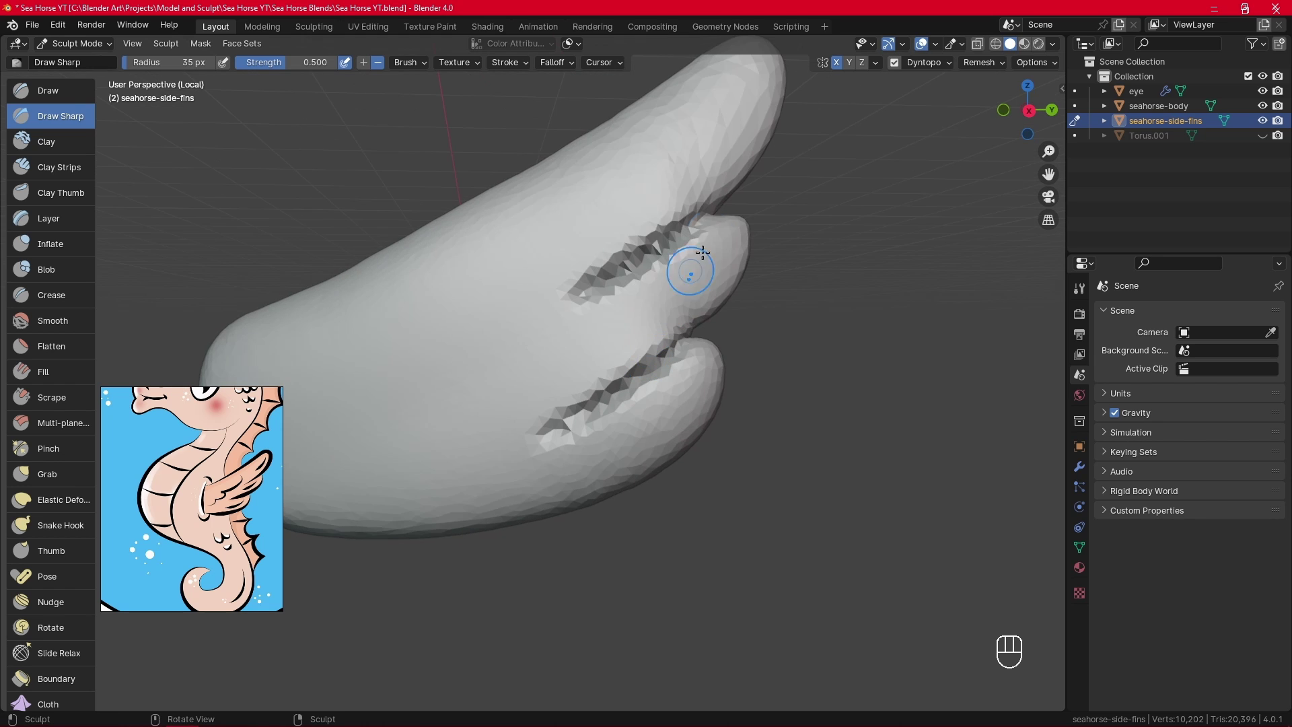
{"action": "left_click_drag", "start_coordinate": [692, 265], "coordinate": [699, 247]}
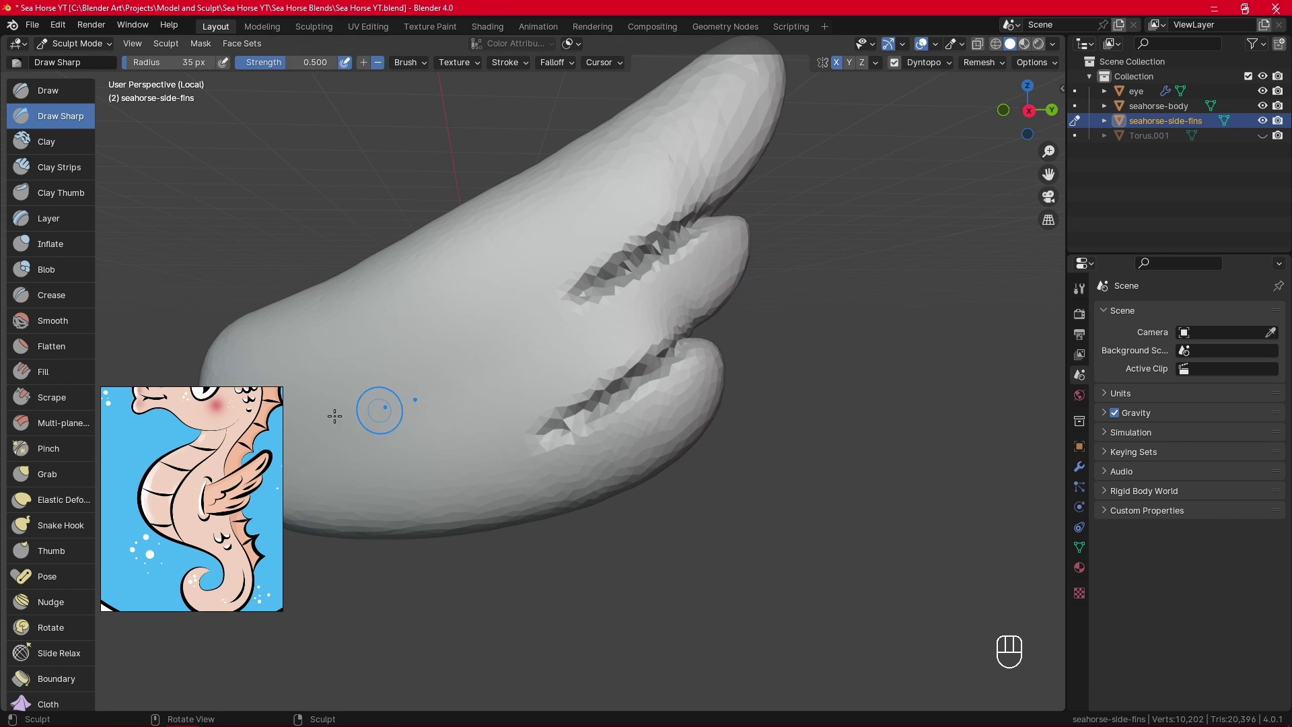
Sharpen both feather grooves using the Crease brush at 42 px radius and smooth the surface around them.
{"action": "left_click", "coordinate": [59, 298]}
{"action": "key", "text": "f"}
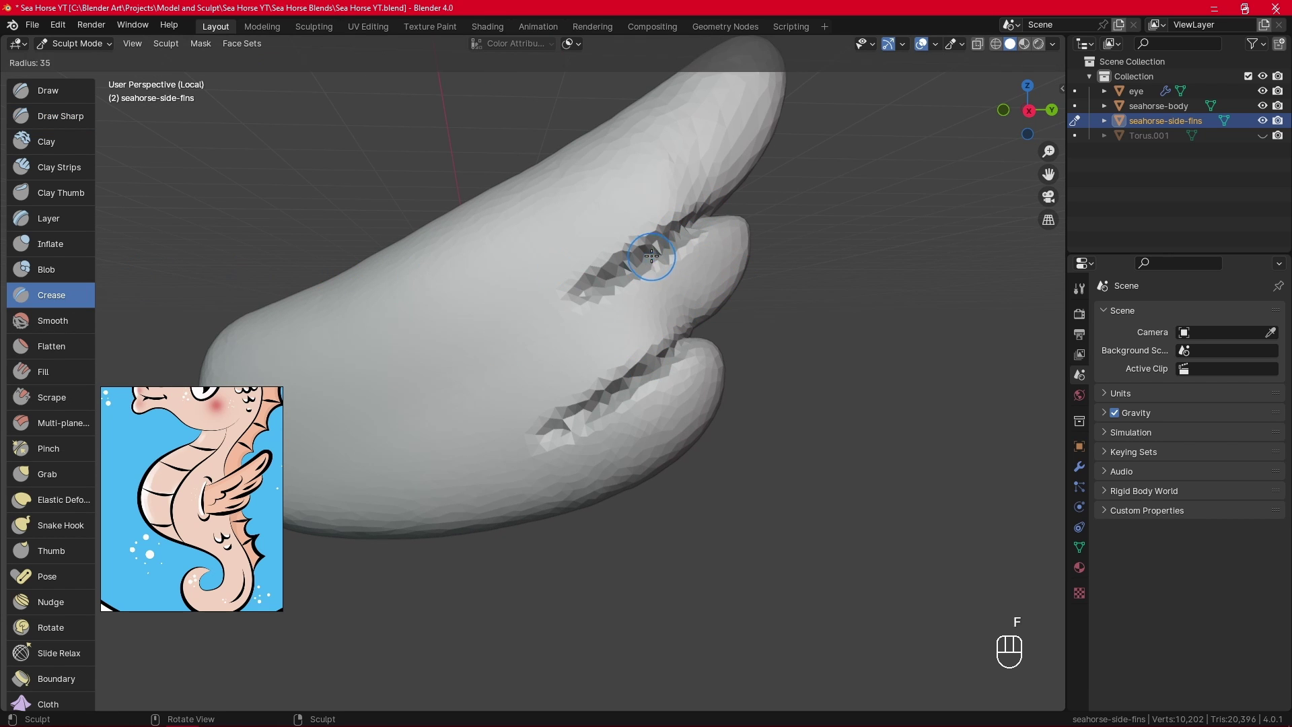
{"action": "left_click", "coordinate": [666, 244]}
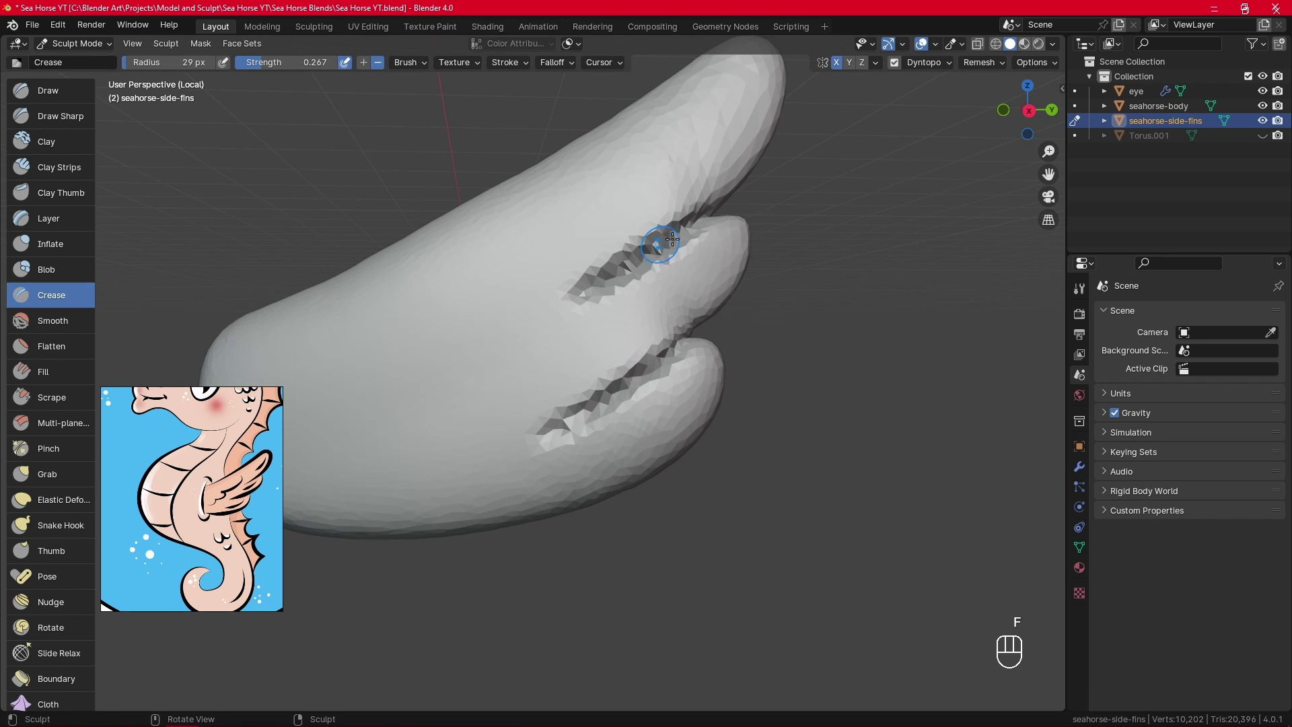
{"action": "left_click", "coordinate": [703, 222]}
{"action": "left_click_drag", "start_coordinate": [615, 274], "coordinate": [659, 243]}
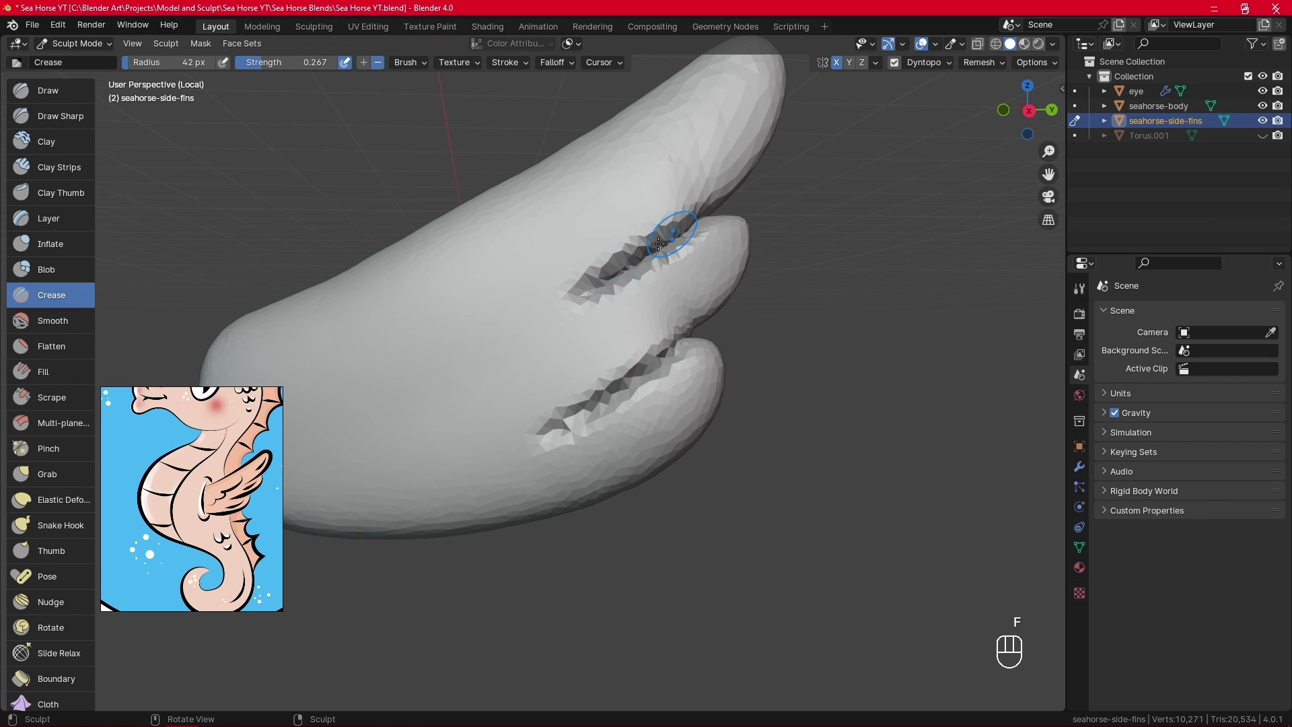
{"action": "middle_click_drag", "start_coordinate": [633, 297], "coordinate": [687, 332]}
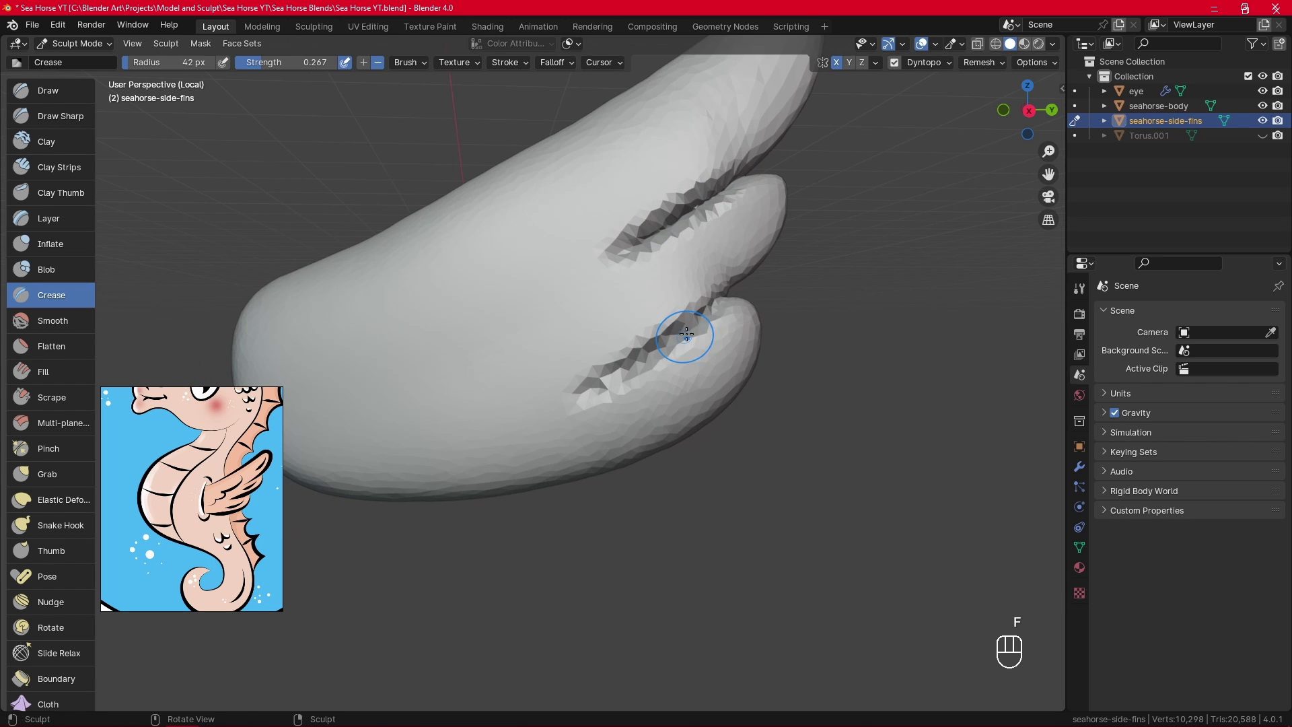
{"action": "mouse_move", "coordinate": [687, 331]}
{"action": "left_mouse_down"}
{"action": "mouse_move", "coordinate": [600, 382]}
{"action": "mouse_move", "coordinate": [665, 334]}
{"action": "left_mouse_up"}
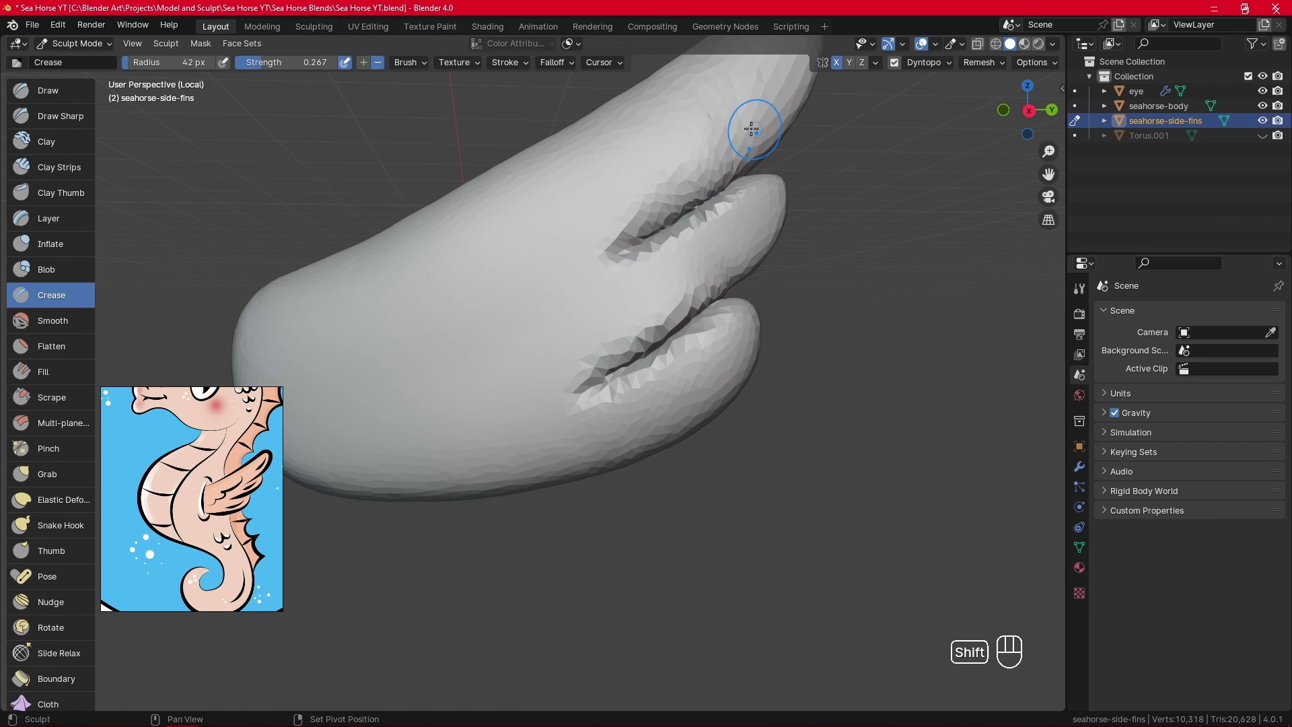
{"action": "mouse_move", "coordinate": [752, 128]}
{"action": "left_mouse_down", "text": "shift"}
{"action": "mouse_move", "coordinate": [688, 165]}
{"action": "mouse_move", "coordinate": [723, 216]}
{"action": "mouse_move", "coordinate": [700, 242]}
{"action": "left_mouse_up", "text": "shift"}
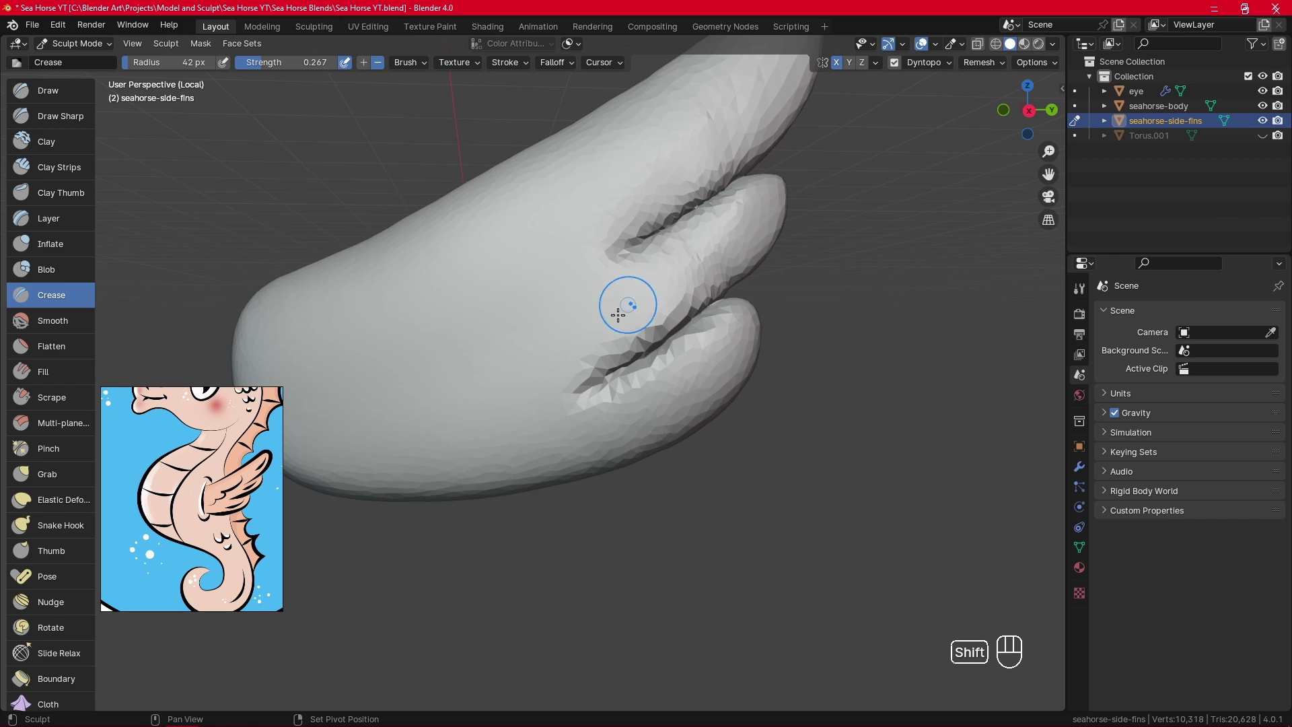
{"action": "left_click_drag", "start_coordinate": [616, 388], "coordinate": [696, 317], "text": "shift"}
Tighten the grooves between the feathers with the Pinch brush at 61 px radius and smooth the lower feather.
{"action": "left_click", "coordinate": [61, 448]}
{"action": "middle_click_drag", "start_coordinate": [471, 303], "coordinate": [693, 280]}
{"action": "key", "text": "f"}
{"action": "mouse_move", "coordinate": [691, 247]}
{"action": "left_mouse_down"}
{"action": "mouse_move", "coordinate": [614, 287]}
{"action": "mouse_move", "coordinate": [663, 288]}
{"action": "left_mouse_up"}
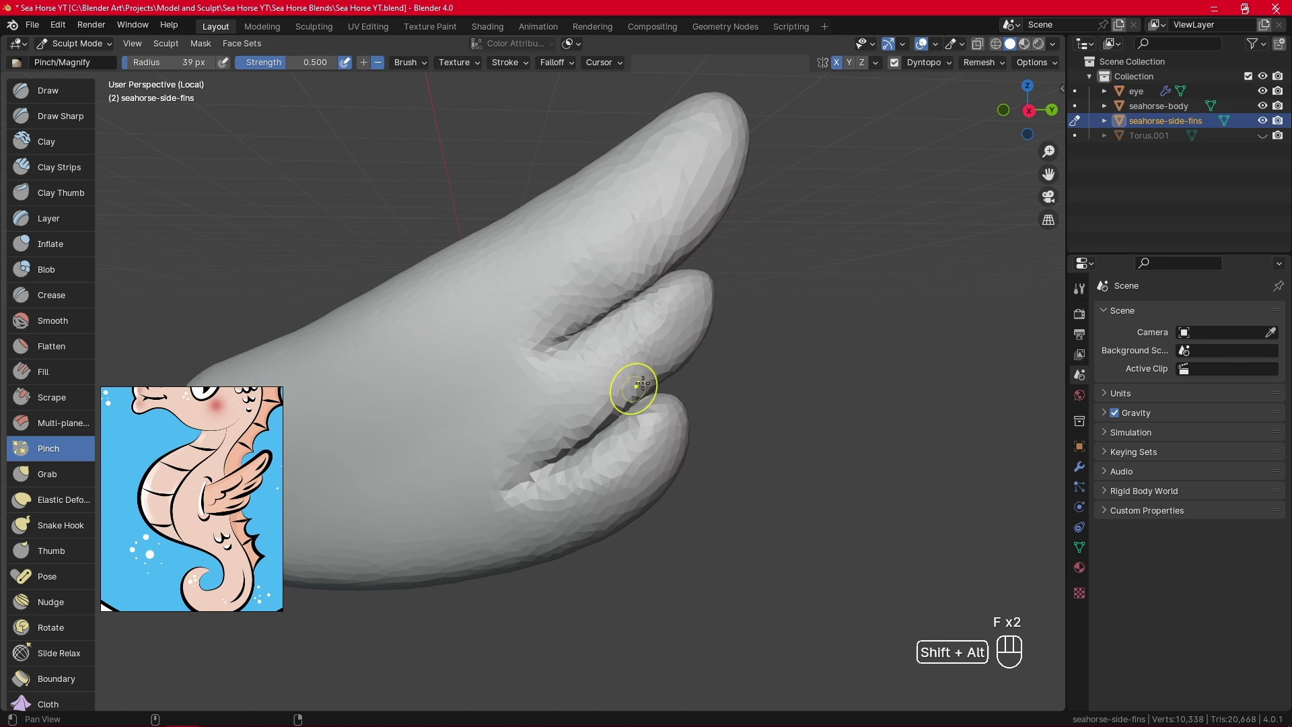
{"action": "left_click_drag", "start_coordinate": [635, 389], "coordinate": [697, 296], "text": "alt+shift"}
{"action": "key", "text": "f"}
{"action": "left_click", "coordinate": [673, 343]}
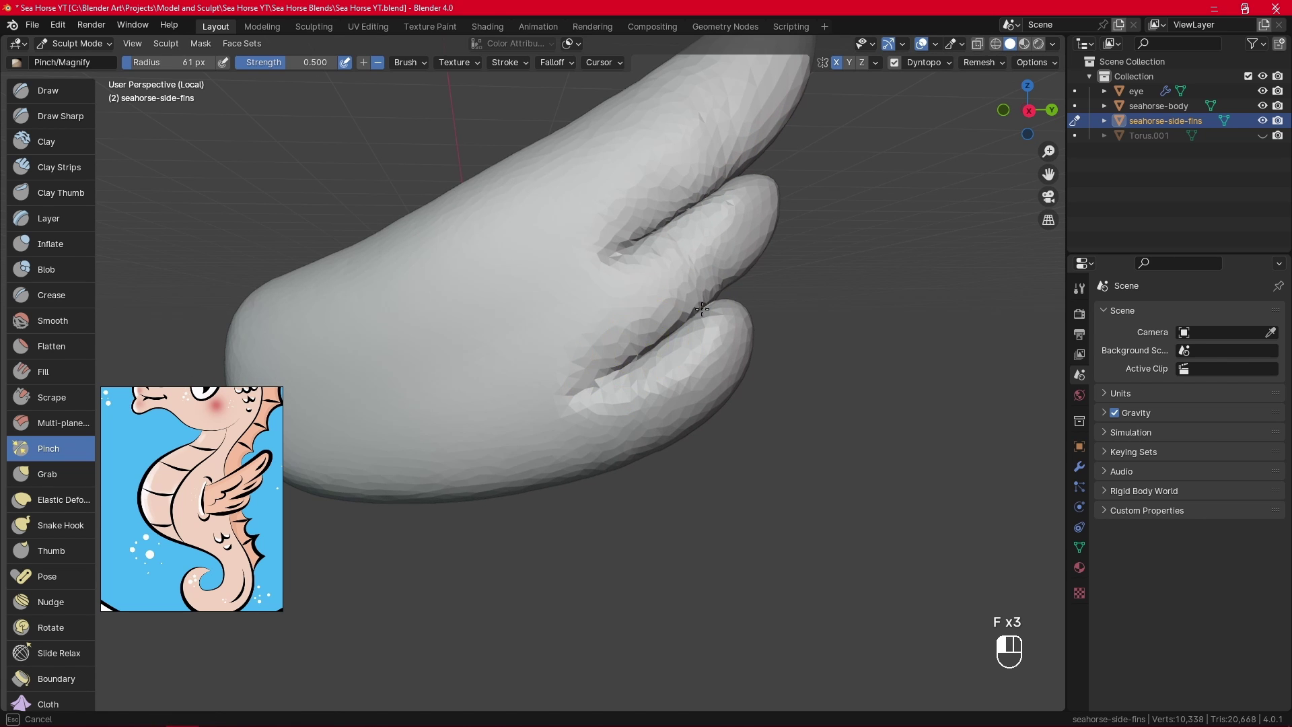
{"action": "left_click", "coordinate": [739, 276]}
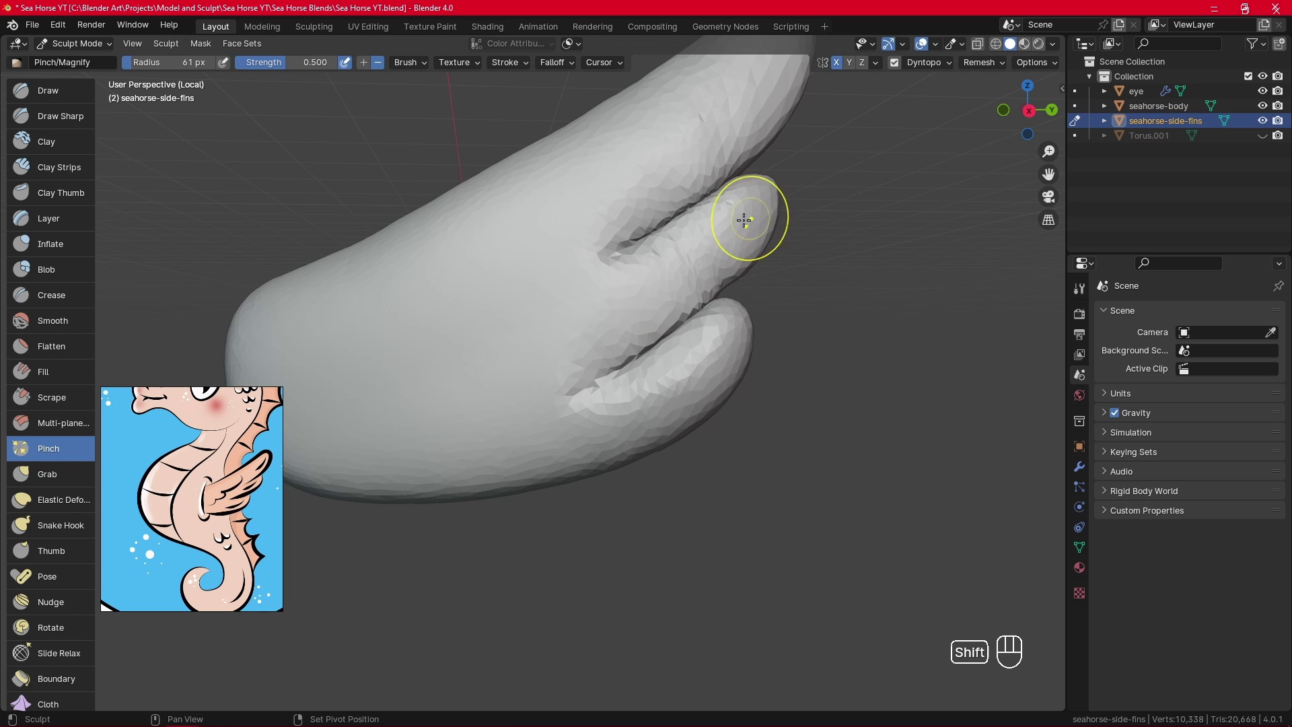
{"action": "left_click_drag", "start_coordinate": [719, 344], "coordinate": [622, 414], "text": "shift"}
Smooth the inner ends of the feather grooves with the brush radius at 51 px.
{"action": "middle_click_drag", "start_coordinate": [617, 407], "coordinate": [511, 367], "text": "alt"}
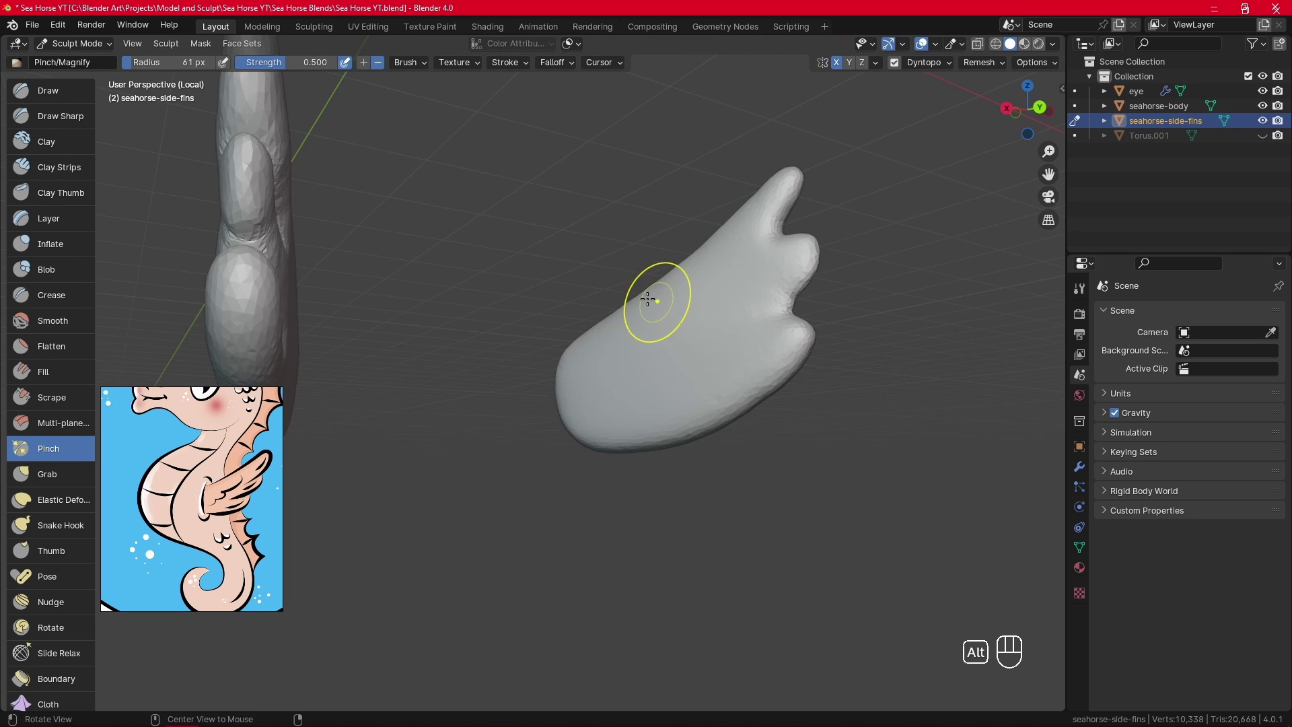
{"action": "mouse_move", "coordinate": [650, 300]}
{"action": "middle_mouse_down", "text": "alt+shift"}
{"action": "mouse_move", "coordinate": [796, 362]}
{"action": "mouse_move", "coordinate": [747, 368]}
{"action": "mouse_move", "coordinate": [572, 340]}
{"action": "mouse_move", "coordinate": [343, 257]}
{"action": "middle_mouse_up", "text": "alt+shift"}
{"action": "key", "text": "f"}
{"action": "left_click", "coordinate": [541, 337]}
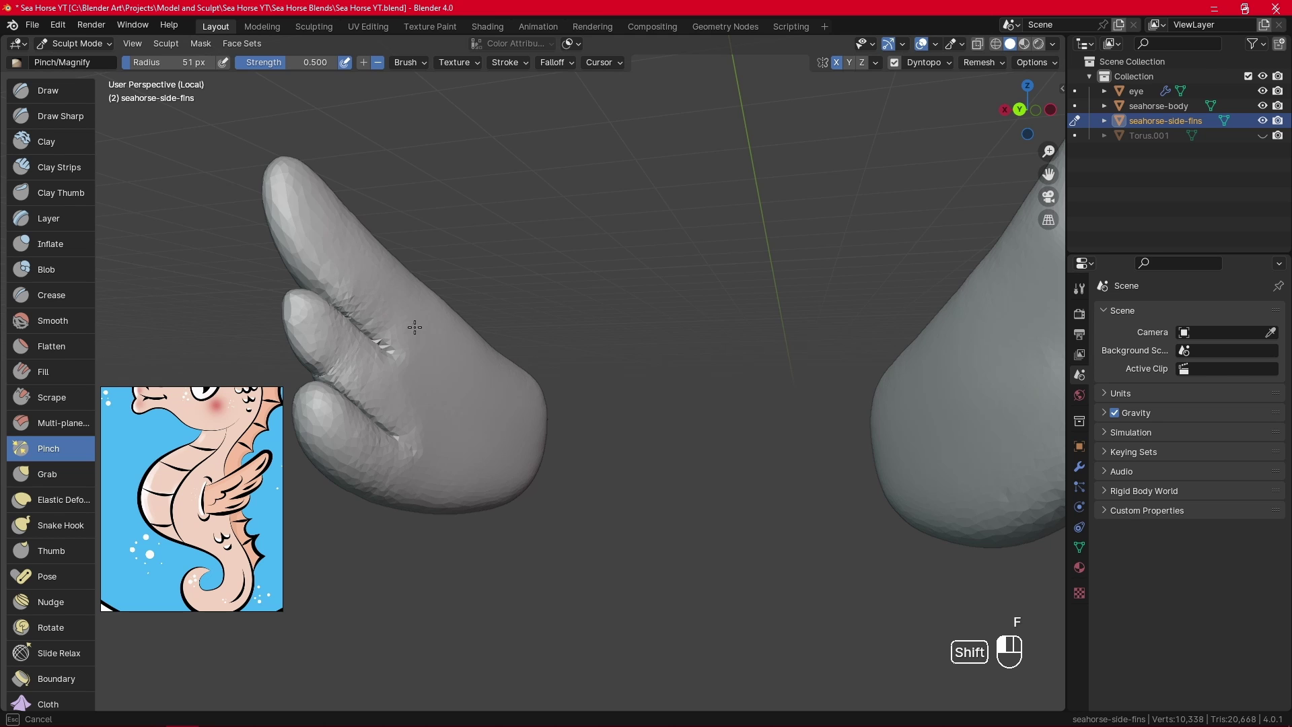
{"action": "mouse_move", "coordinate": [436, 343]}
{"action": "middle_mouse_down", "text": "alt+shift"}
{"action": "mouse_move", "coordinate": [383, 341]}
{"action": "mouse_move", "coordinate": [548, 370]}
{"action": "mouse_move", "coordinate": [510, 341]}
{"action": "mouse_move", "coordinate": [337, 312]}
{"action": "middle_mouse_up", "text": "alt+shift"}
Switch to the Inflate brush and smooth the feather surfaces around the grooves.
{"action": "left_click", "coordinate": [84, 242]}
{"action": "mouse_move", "coordinate": [431, 316]}
{"action": "middle_mouse_down", "text": "alt"}
{"action": "mouse_move", "coordinate": [698, 323]}
{"action": "mouse_move", "coordinate": [633, 311]}
{"action": "middle_mouse_up", "text": "alt"}
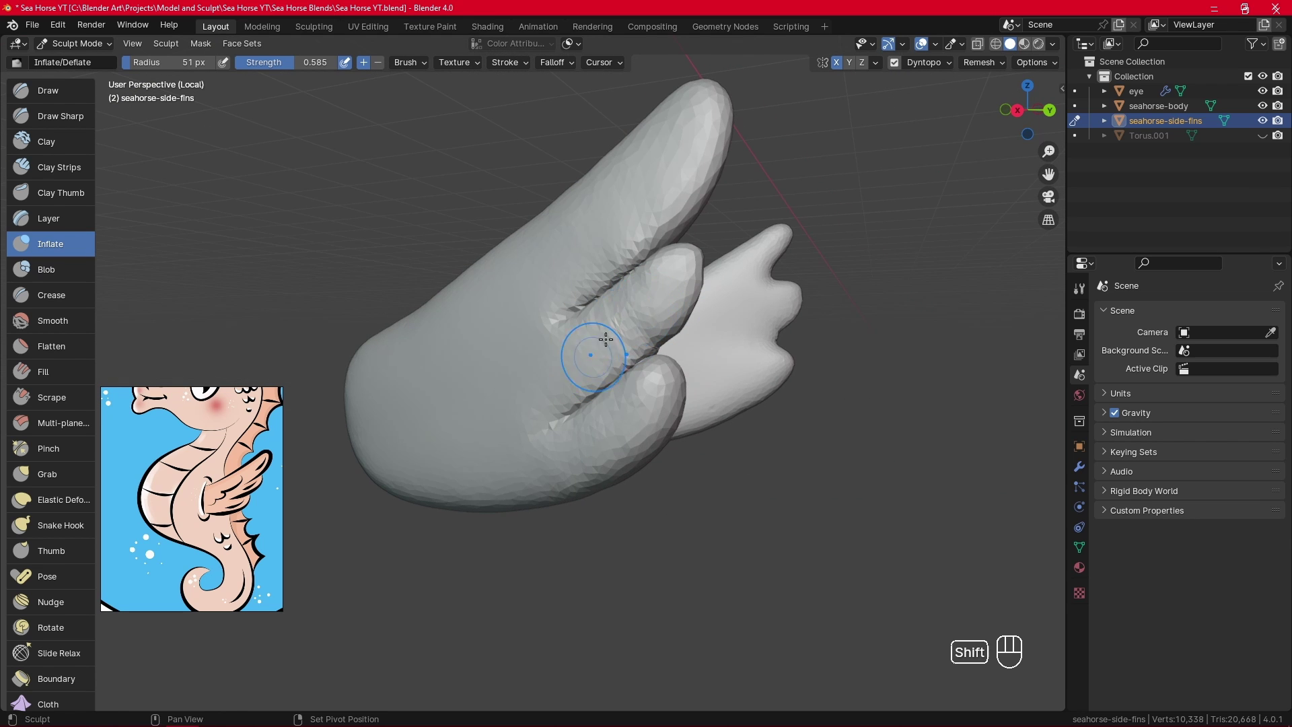
{"action": "middle_click_drag", "start_coordinate": [606, 339], "coordinate": [686, 288]}
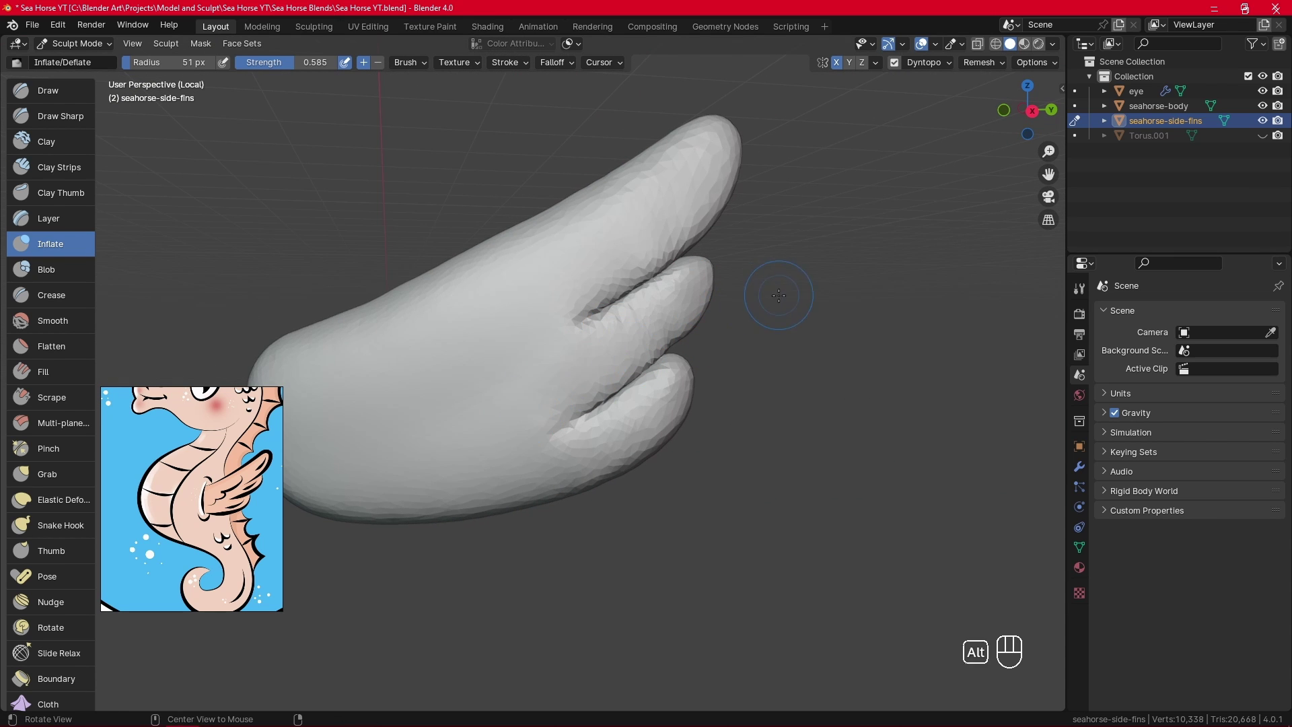
{"action": "middle_click_drag", "start_coordinate": [778, 295], "coordinate": [640, 296]}
{"action": "left_click_drag", "start_coordinate": [823, 249], "coordinate": [774, 288], "text": "ctrl+alt"}
Undo the smoothing along the lower groove and sharpen its inner end using the Crease brush at 31 px radius.
{"action": "left_click", "coordinate": [71, 300]}
{"action": "left_click_drag", "start_coordinate": [609, 397], "coordinate": [605, 375], "text": "ctrl+alt"}
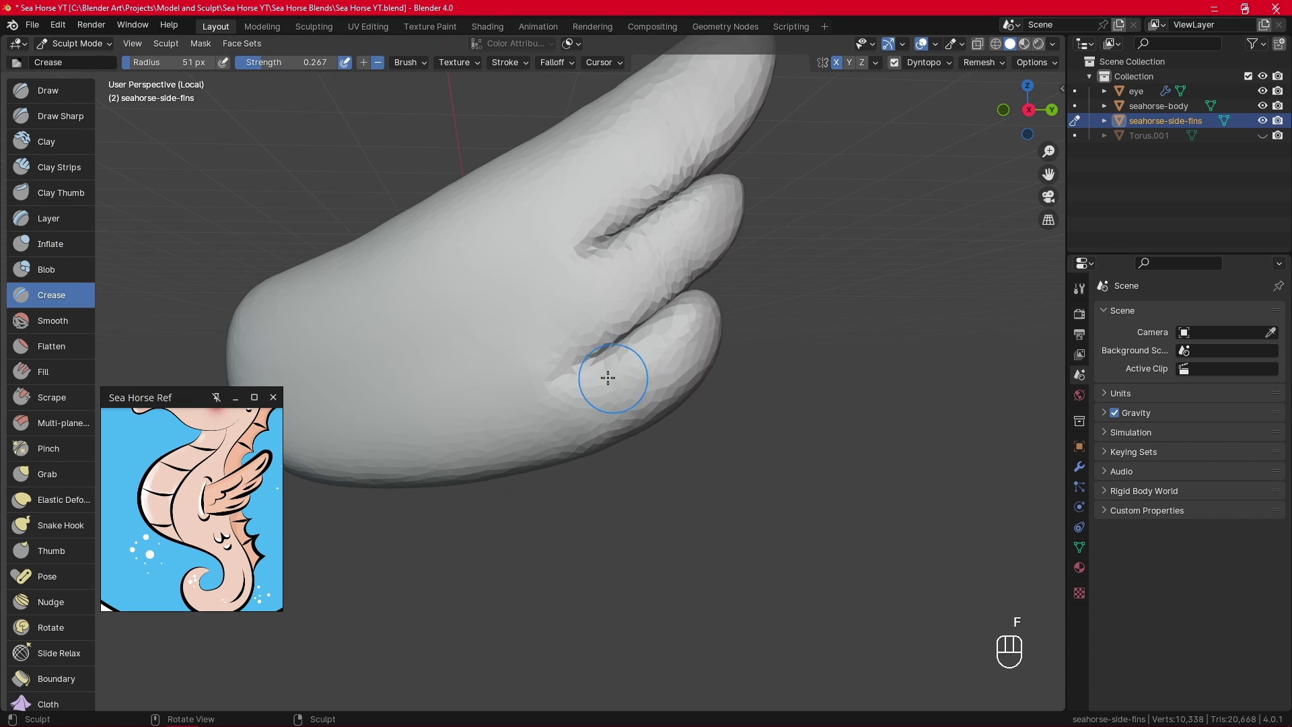
{"action": "key", "text": "f"}
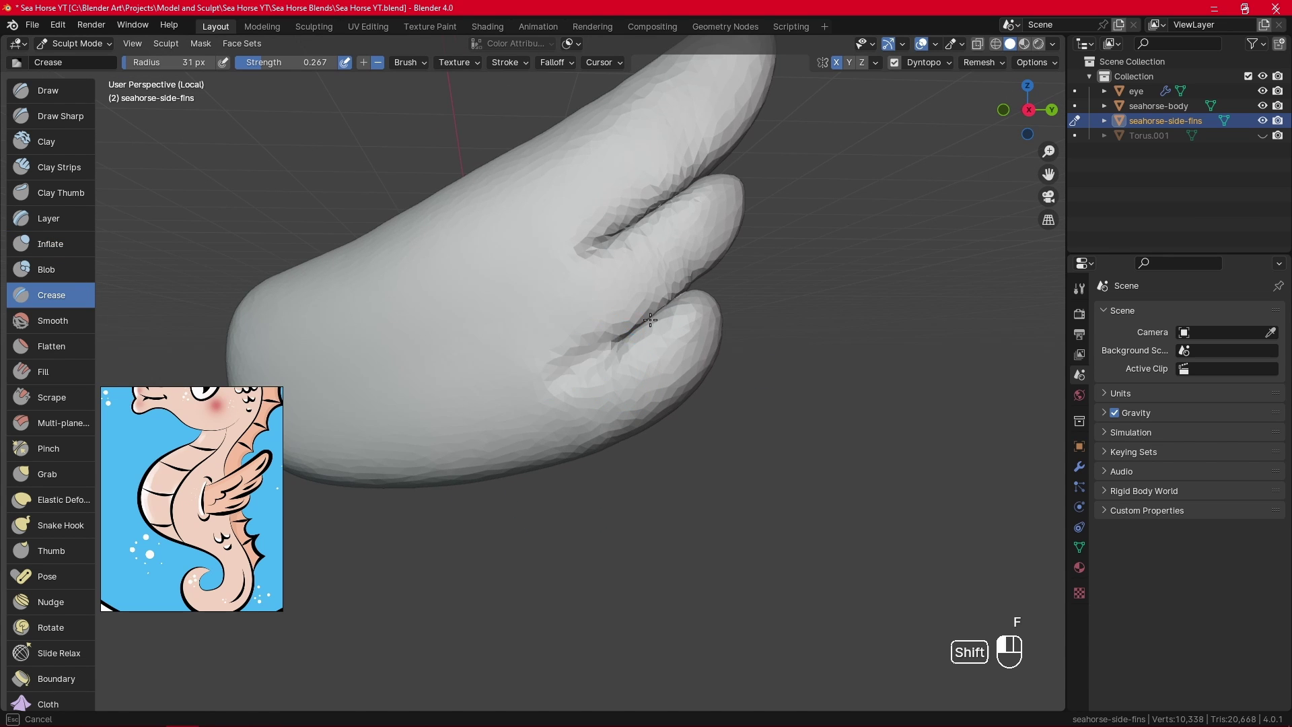
{"action": "key", "text": "ctrl+z"}
{"action": "key", "text": "ctrl+y"}
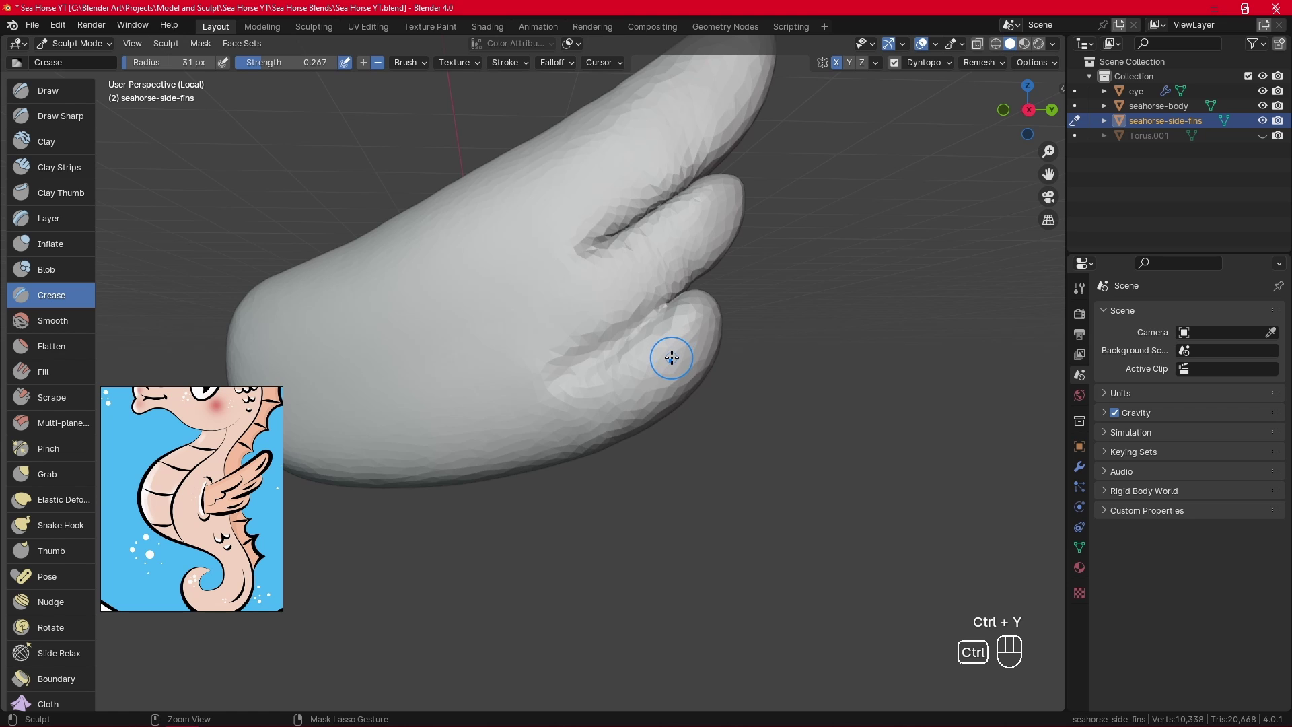
{"action": "key", "text": "ctrl+z"}
{"action": "key", "text": "ctrl+z"}
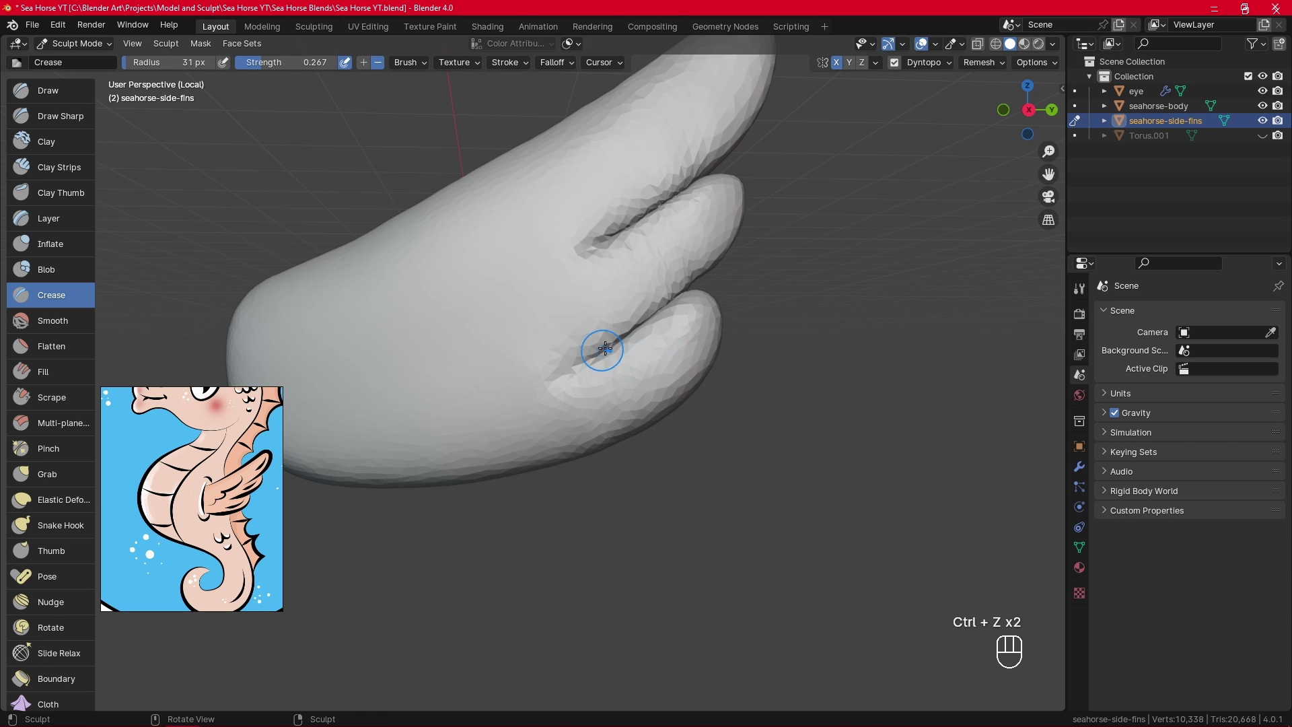
{"action": "left_click_drag", "start_coordinate": [595, 354], "coordinate": [545, 392]}
Raise a ridge along the fin's long upper edge using the Crease brush in Add mode at 59 px radius.
{"action": "mouse_move", "coordinate": [739, 271]}
{"action": "middle_mouse_down", "text": "ctrl"}
{"action": "mouse_move", "coordinate": [689, 357]}
{"action": "mouse_move", "coordinate": [957, 377]}
{"action": "mouse_move", "coordinate": [631, 393]}
{"action": "middle_mouse_up", "text": "ctrl"}
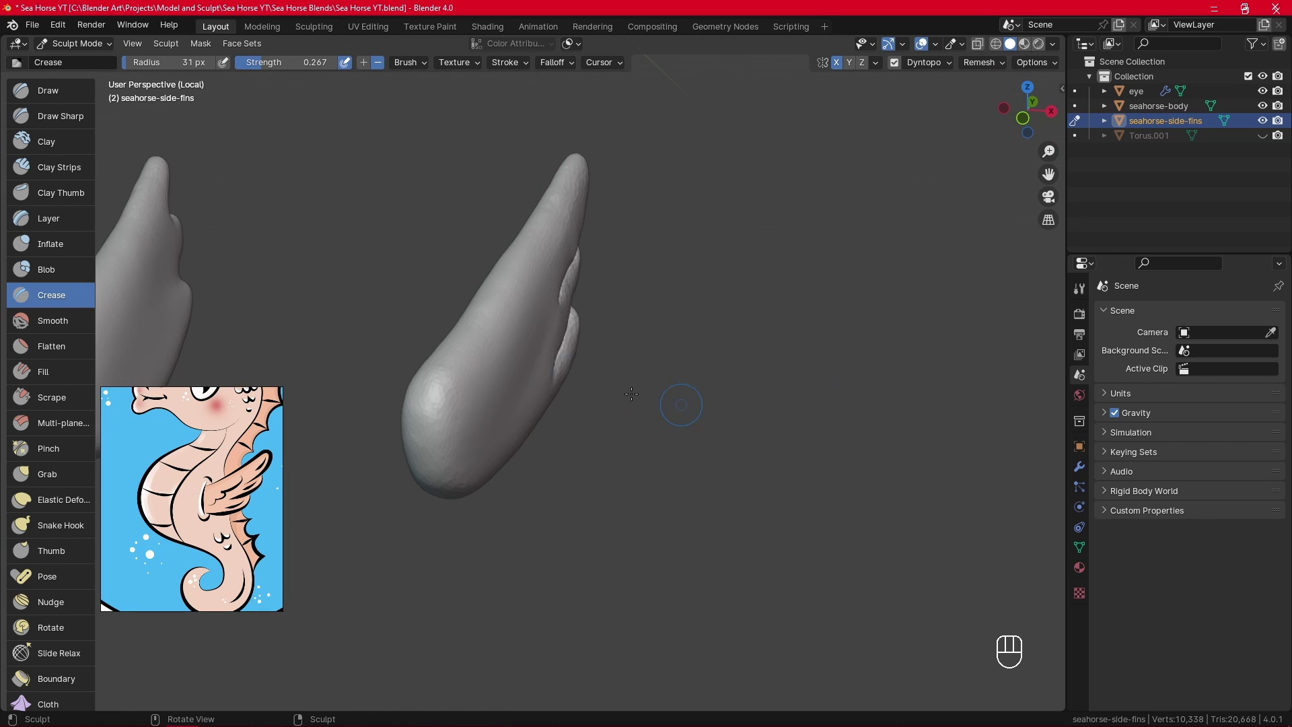
{"action": "middle_click_drag", "start_coordinate": [472, 230], "coordinate": [576, 374], "text": "alt"}
{"action": "key", "text": "f"}
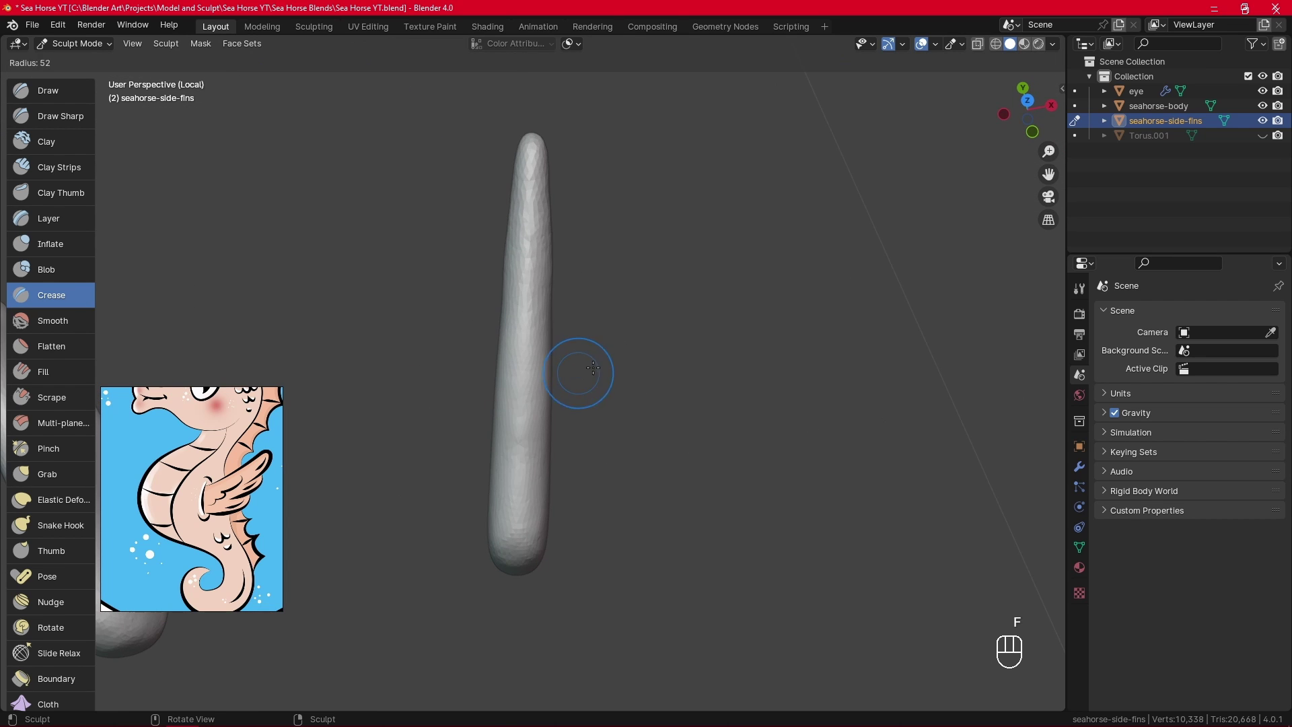
{"action": "left_click", "coordinate": [576, 323]}
{"action": "left_click_drag", "start_coordinate": [533, 165], "coordinate": [531, 193]}
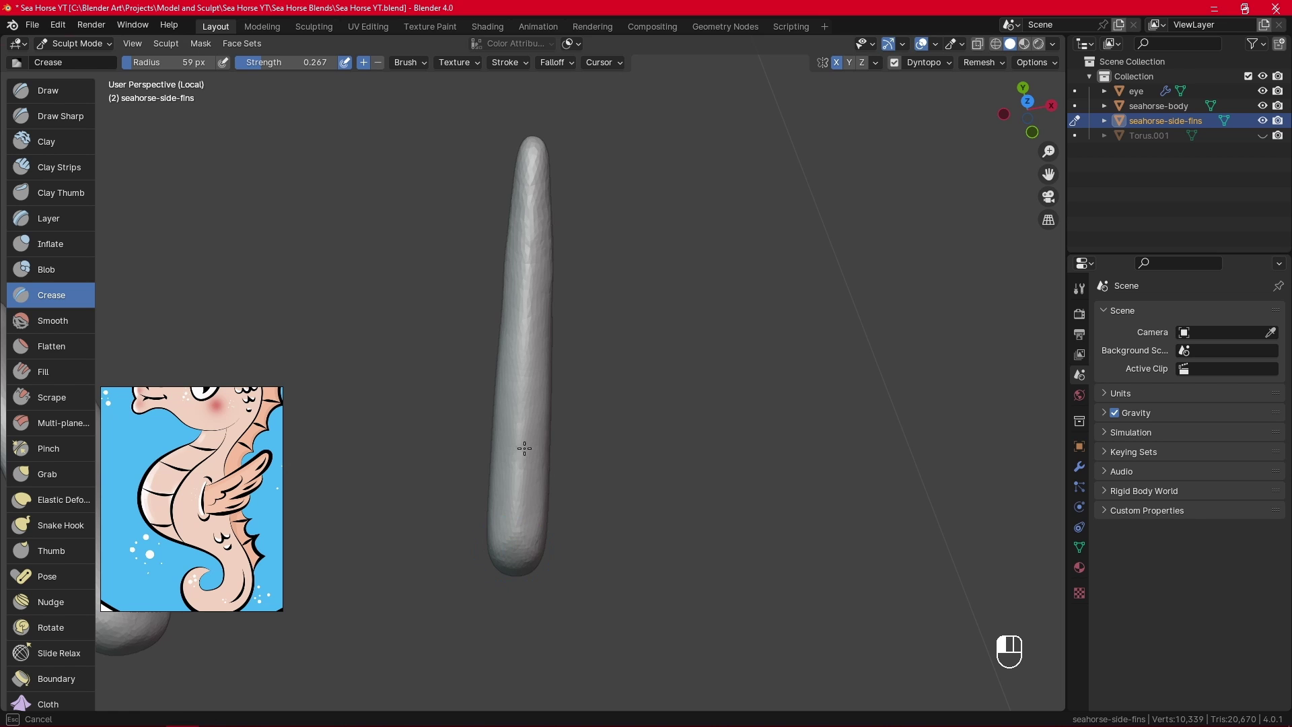
{"action": "left_click_drag", "start_coordinate": [529, 281], "coordinate": [528, 289]}
Raise a matching ridge along the fin's underside edge with the additive Crease brush.
{"action": "mouse_move", "coordinate": [528, 144]}
{"action": "middle_mouse_down", "text": "alt"}
{"action": "mouse_move", "coordinate": [529, 109]}
{"action": "mouse_move", "coordinate": [659, 164]}
{"action": "mouse_move", "coordinate": [651, 323]}
{"action": "mouse_move", "coordinate": [549, 270]}
{"action": "middle_mouse_up", "text": "alt"}
{"action": "left_click_drag", "start_coordinate": [546, 264], "coordinate": [543, 336]}
{"action": "left_click_drag", "start_coordinate": [545, 286], "coordinate": [545, 304]}
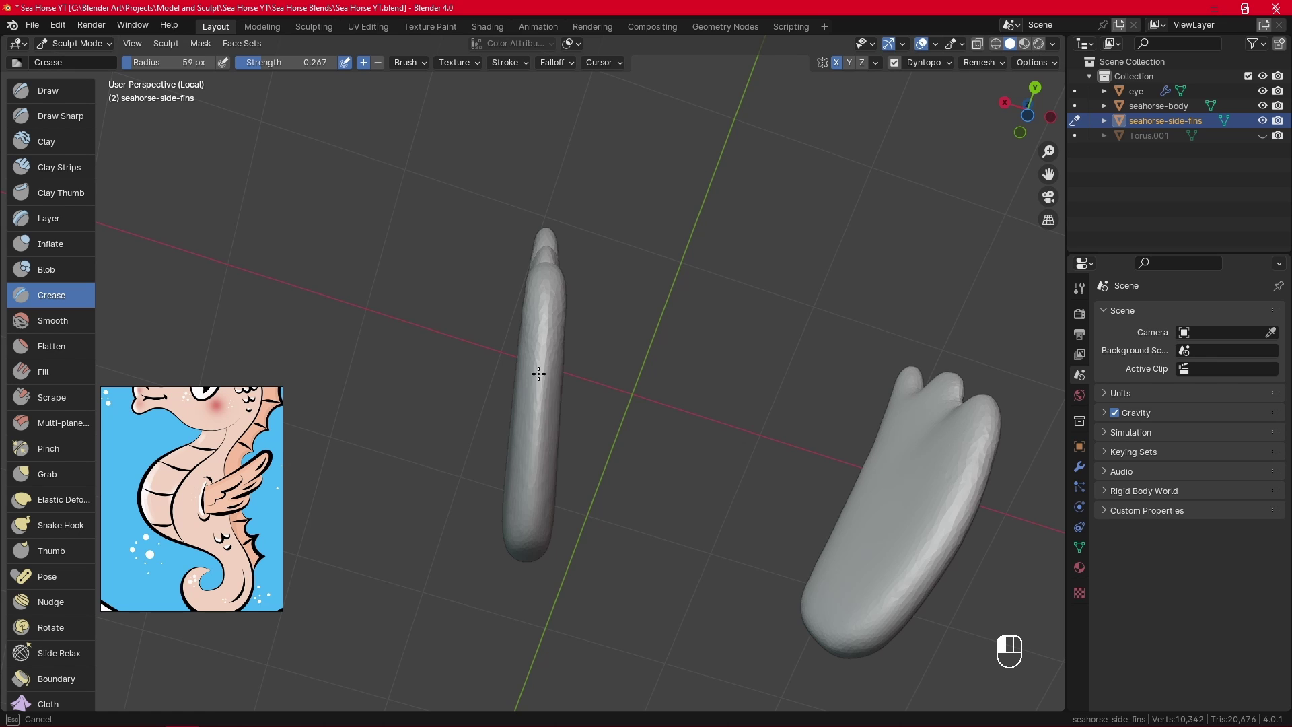
{"action": "left_click_drag", "start_coordinate": [532, 474], "coordinate": [532, 537]}
Smooth the fin's broad surface and outer edges with the brush radius at 56 px.
{"action": "mouse_move", "coordinate": [538, 508]}
{"action": "middle_mouse_down", "text": "alt"}
{"action": "mouse_move", "coordinate": [697, 572]}
{"action": "mouse_move", "coordinate": [701, 586]}
{"action": "middle_mouse_up", "text": "alt"}
{"action": "key", "text": "f"}
{"action": "left_click", "coordinate": [663, 525]}
{"action": "middle_click_drag", "start_coordinate": [622, 493], "coordinate": [695, 508], "text": "alt"}
{"action": "middle_click_drag", "start_coordinate": [695, 507], "coordinate": [704, 402], "text": "ctrl+alt"}
{"action": "key", "text": "f"}
{"action": "left_click", "coordinate": [710, 419]}
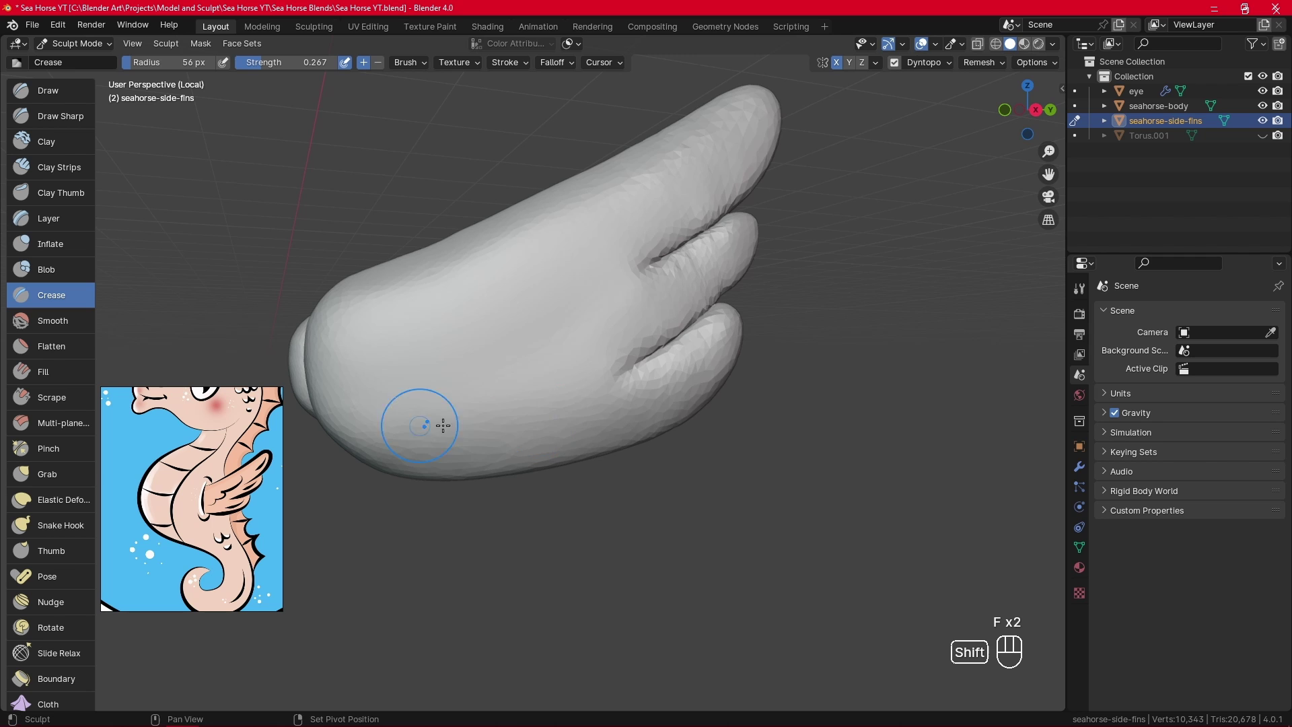
{"action": "middle_click_drag", "start_coordinate": [609, 421], "coordinate": [732, 129]}
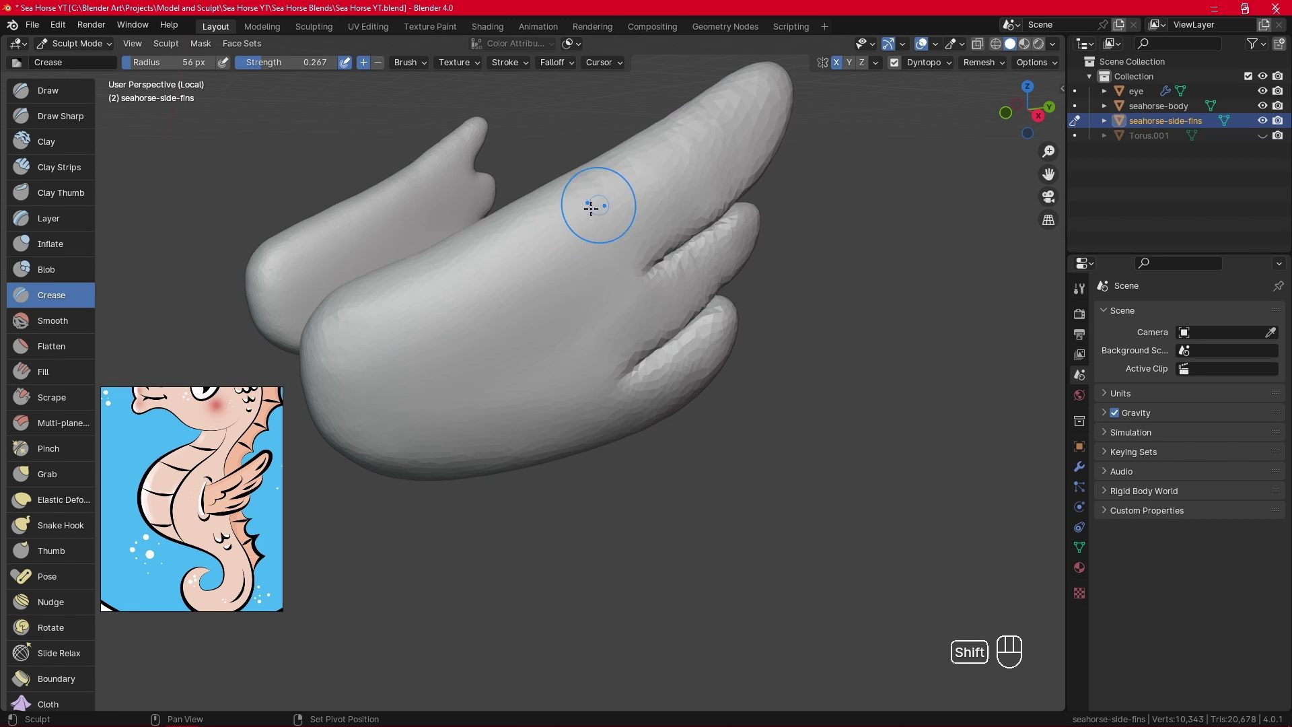
{"action": "mouse_move", "coordinate": [800, 121]}
{"action": "left_mouse_down", "text": "alt"}
{"action": "mouse_move", "coordinate": [761, 118]}
{"action": "mouse_move", "coordinate": [761, 142]}
{"action": "left_mouse_up", "text": "alt"}
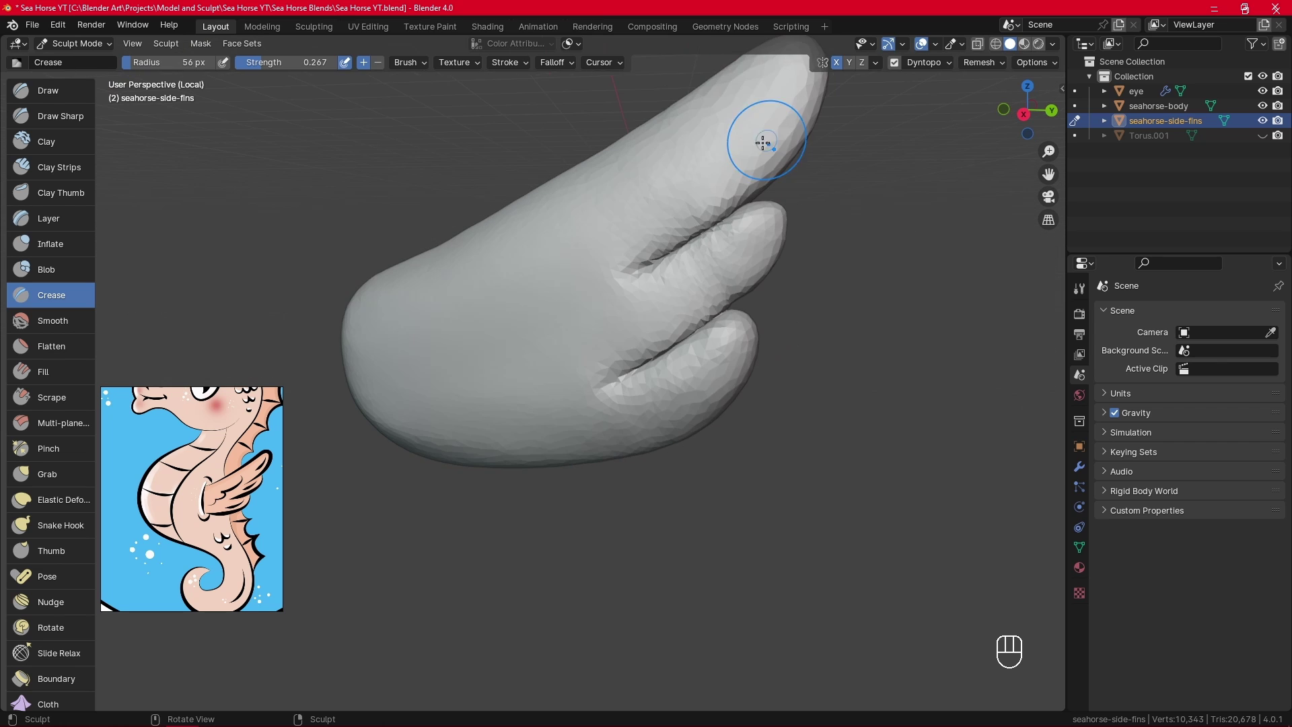
Smooth the upper feather beside its groove with the brush radius reduced to 33 px.
{"action": "key", "text": "f"}
{"action": "left_click", "coordinate": [746, 149]}
{"action": "mouse_move", "coordinate": [661, 226]}
{"action": "left_mouse_down", "text": "shift"}
{"action": "mouse_move", "coordinate": [695, 205]}
{"action": "mouse_move", "coordinate": [591, 251]}
{"action": "mouse_move", "coordinate": [591, 280]}
{"action": "mouse_move", "coordinate": [793, 287]}
{"action": "mouse_move", "coordinate": [777, 290]}
{"action": "left_mouse_up", "text": "shift"}
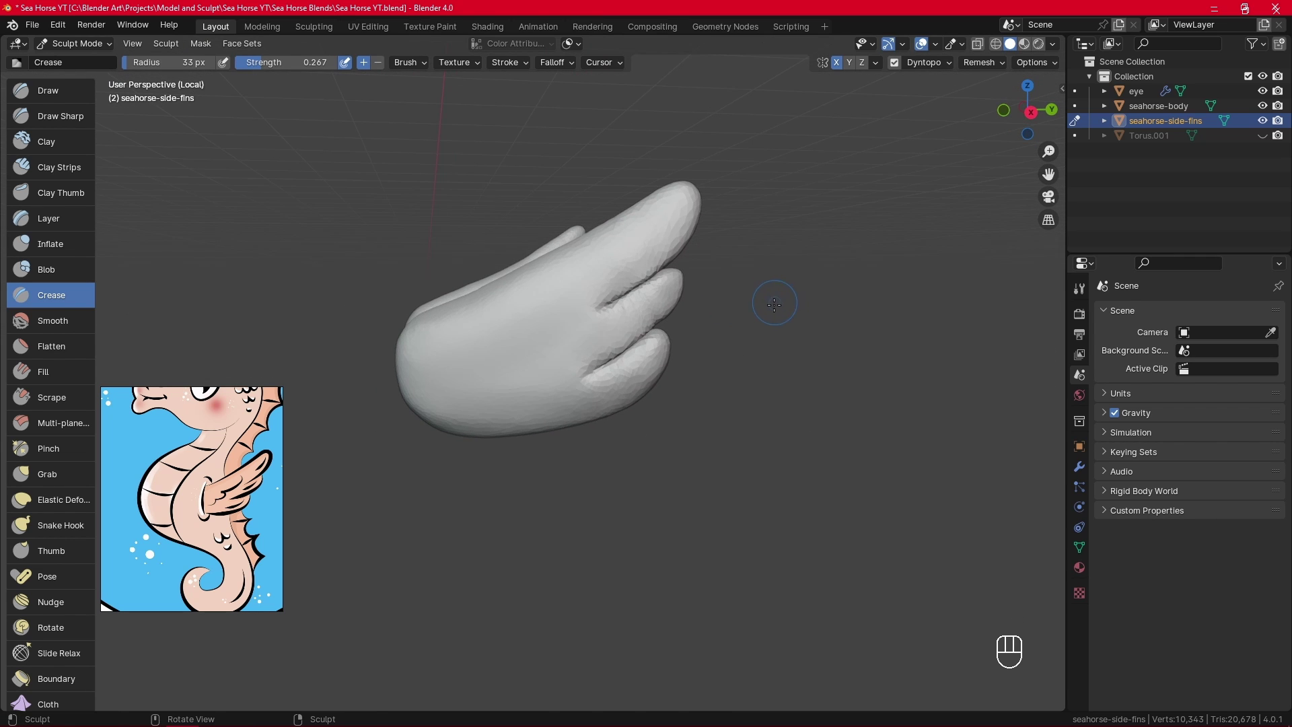
Push the fin's lower edge inward using the Grab brush at 96 px radius.
{"action": "left_click", "coordinate": [72, 475]}
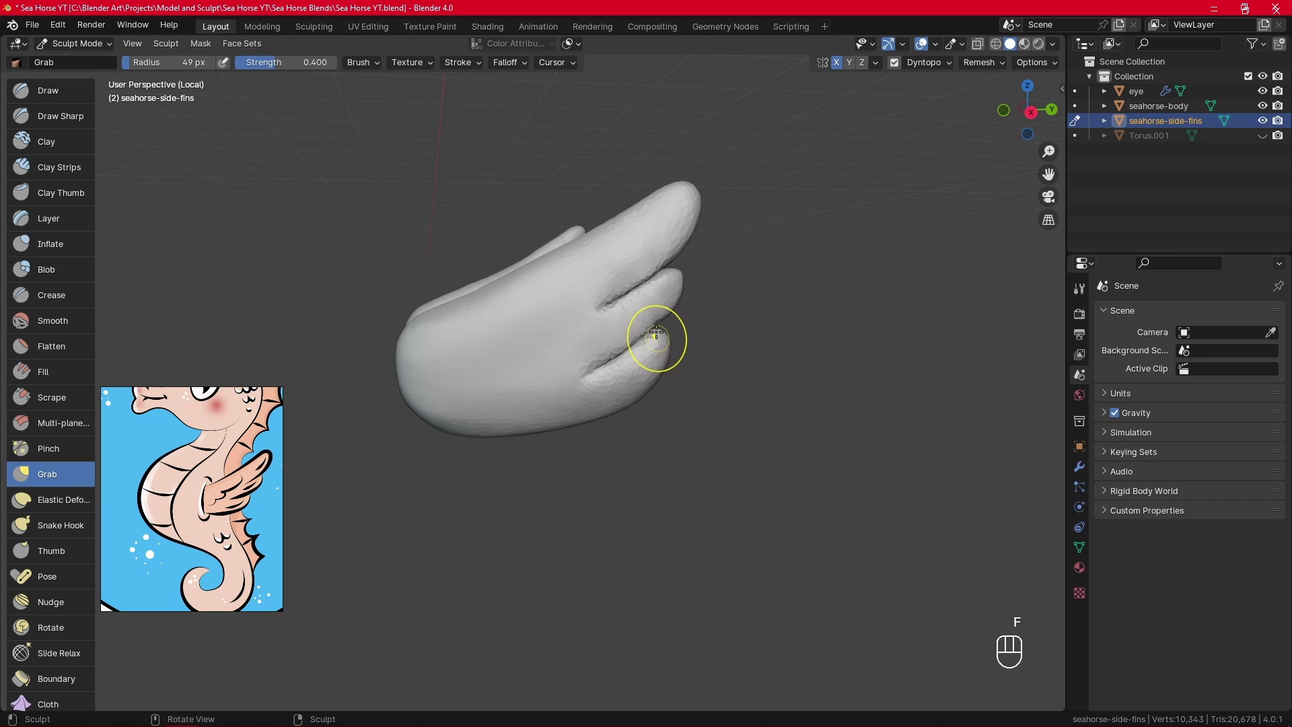
{"action": "key", "text": "f"}
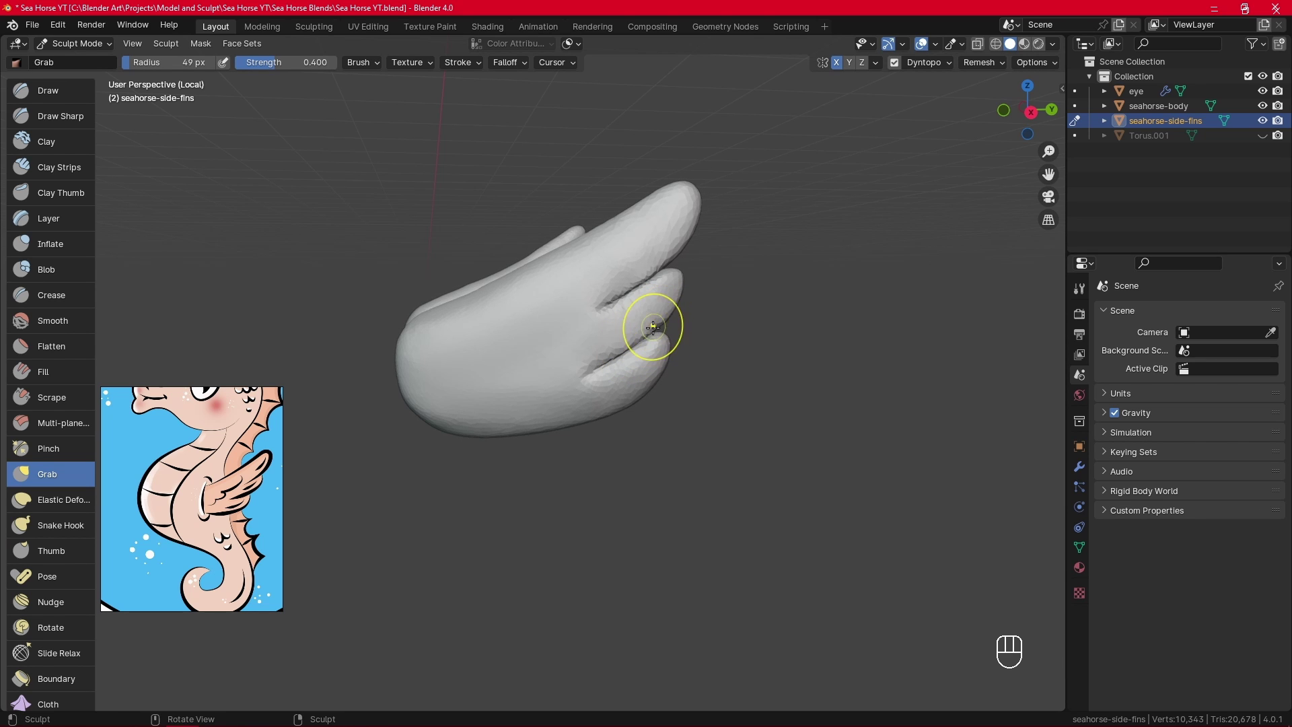
{"action": "key", "text": "f"}
{"action": "left_click", "coordinate": [697, 378]}
{"action": "left_click_drag", "start_coordinate": [694, 381], "coordinate": [678, 379], "text": "alt"}
{"action": "left_click_drag", "start_coordinate": [576, 425], "coordinate": [622, 409]}
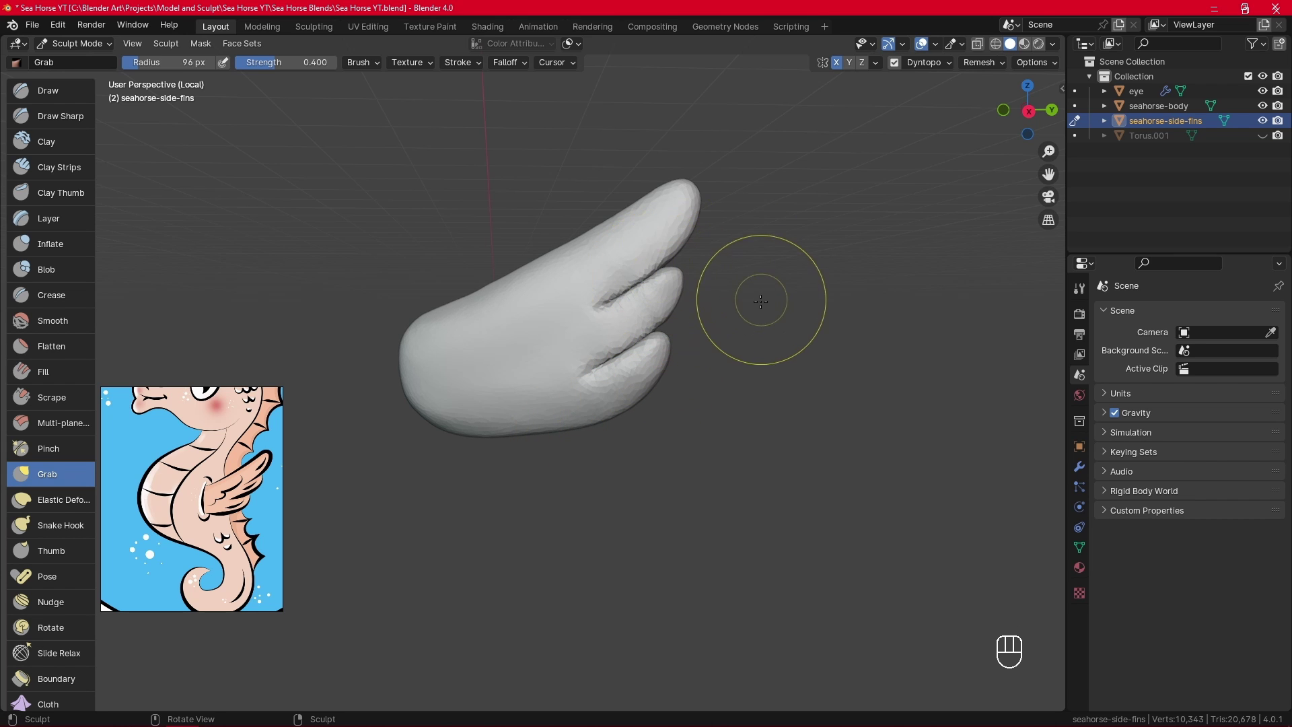
Preview the side fins under the beige clay MatCap, viewing them from a second angle.
{"action": "key", "text": "f"}
{"action": "left_click", "coordinate": [734, 285]}
{"action": "left_click", "coordinate": [1051, 45]}
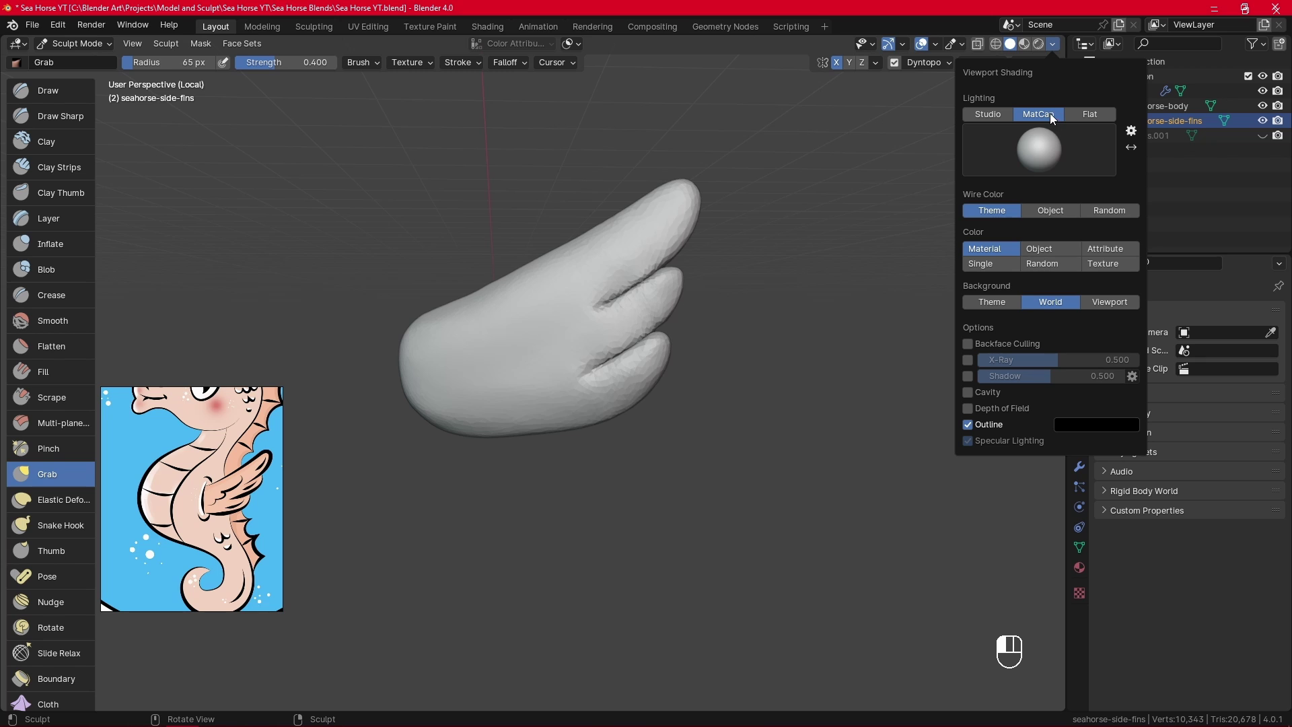
{"action": "left_click", "coordinate": [1046, 149]}
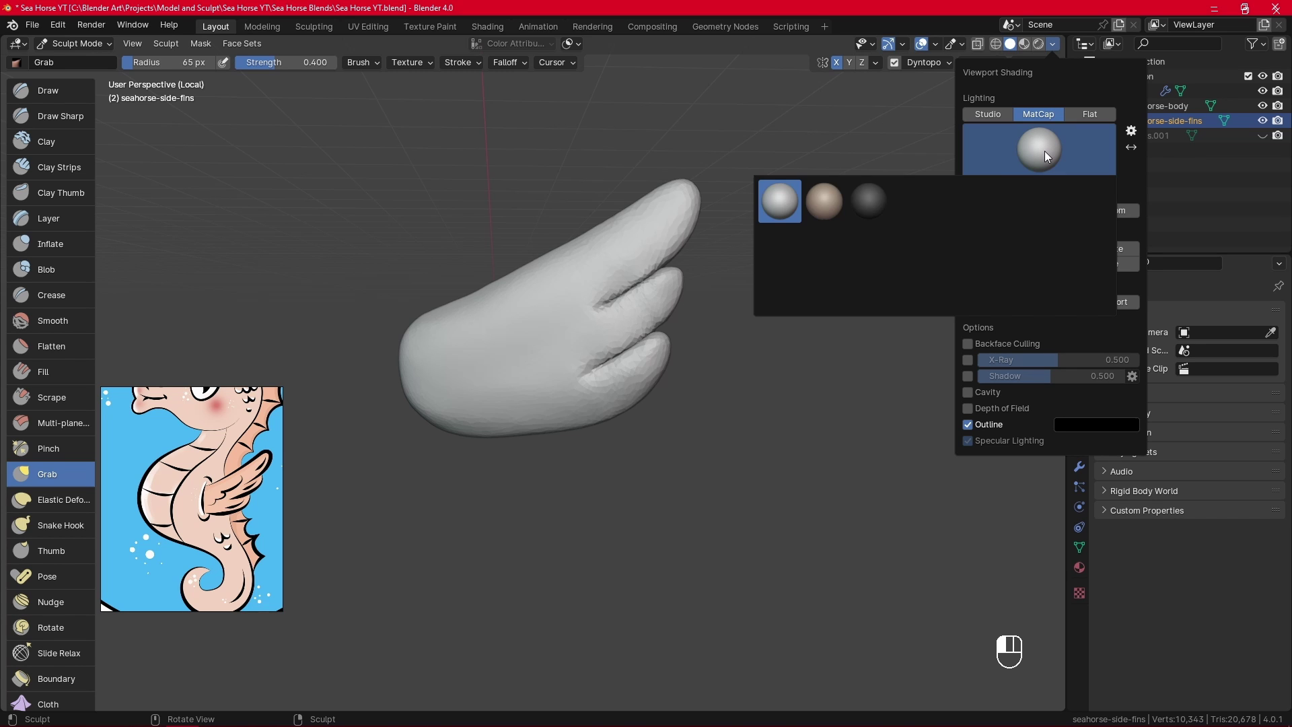
{"action": "left_click", "coordinate": [830, 204]}
{"action": "middle_click_drag", "start_coordinate": [586, 337], "coordinate": [672, 361]}
{"action": "left_click_drag", "start_coordinate": [461, 415], "coordinate": [464, 412], "text": "shift"}
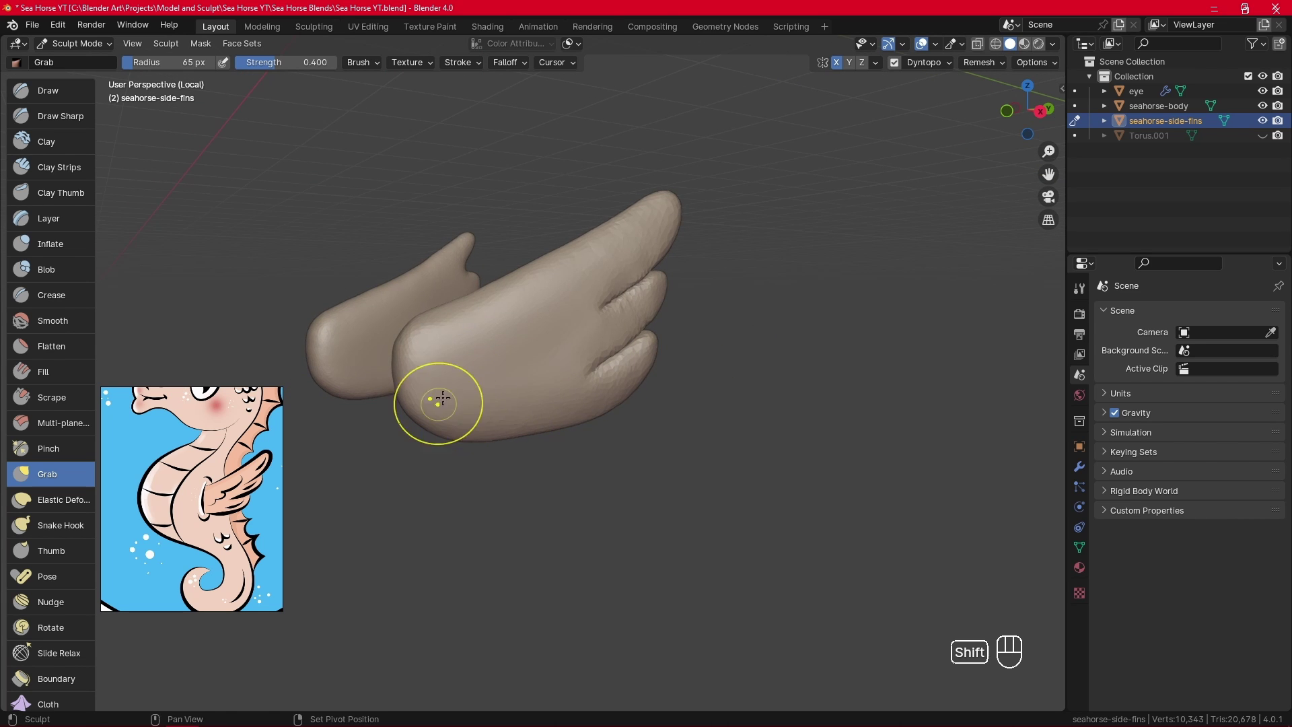
{"action": "left_click_drag", "start_coordinate": [701, 318], "coordinate": [667, 316], "text": "alt"}
Switch the viewport MatCap back to the light grey one.
{"action": "left_click", "coordinate": [1053, 43]}
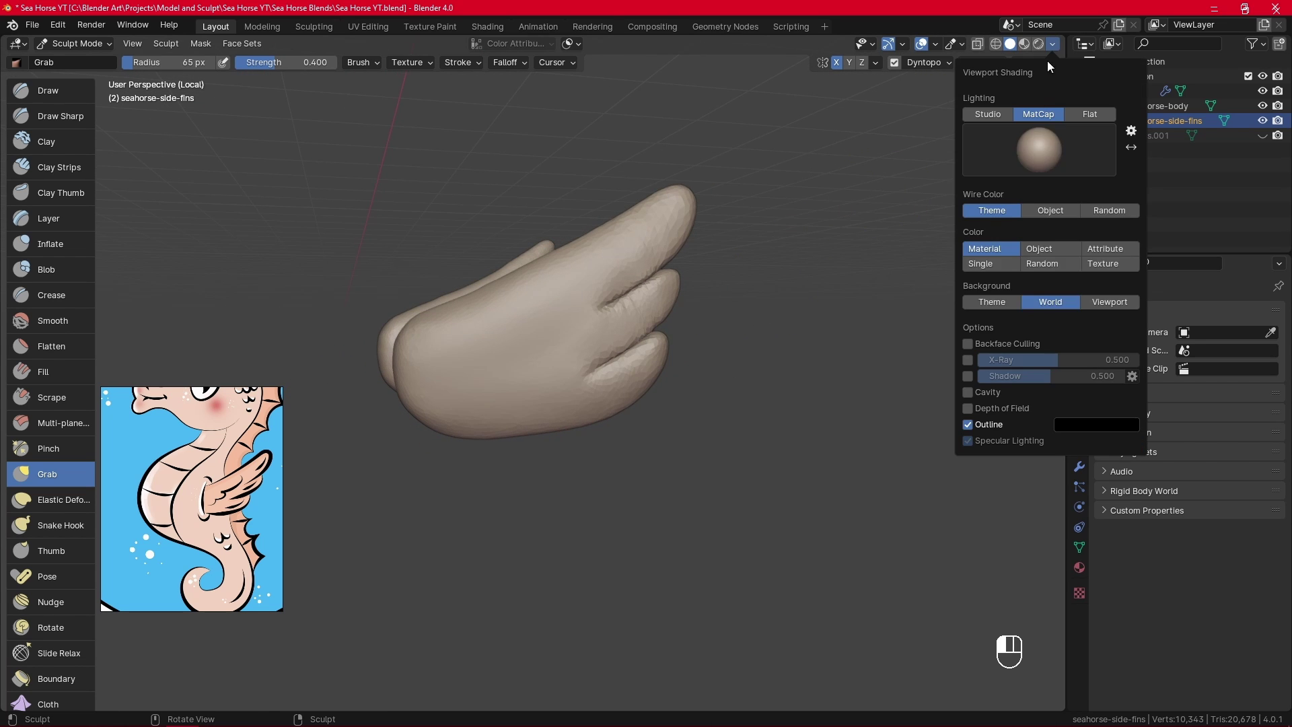
{"action": "left_click", "coordinate": [1040, 136]}
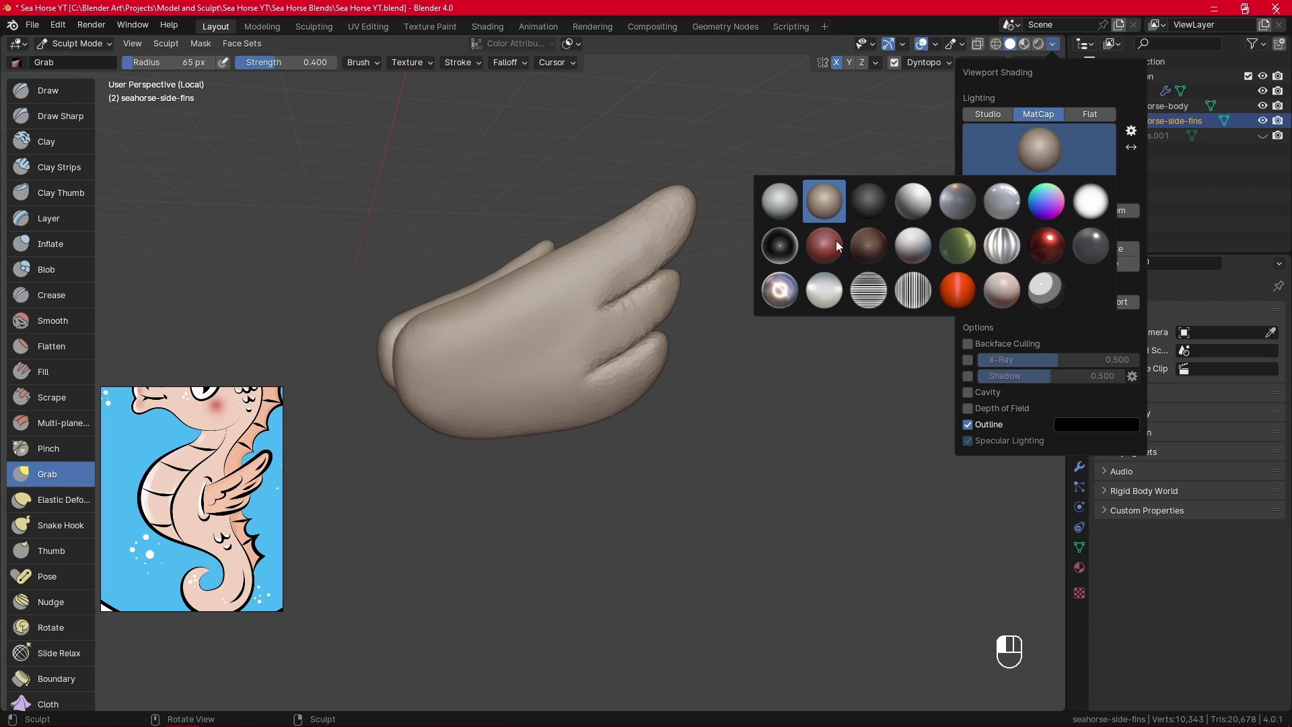
{"action": "left_click", "coordinate": [780, 202]}
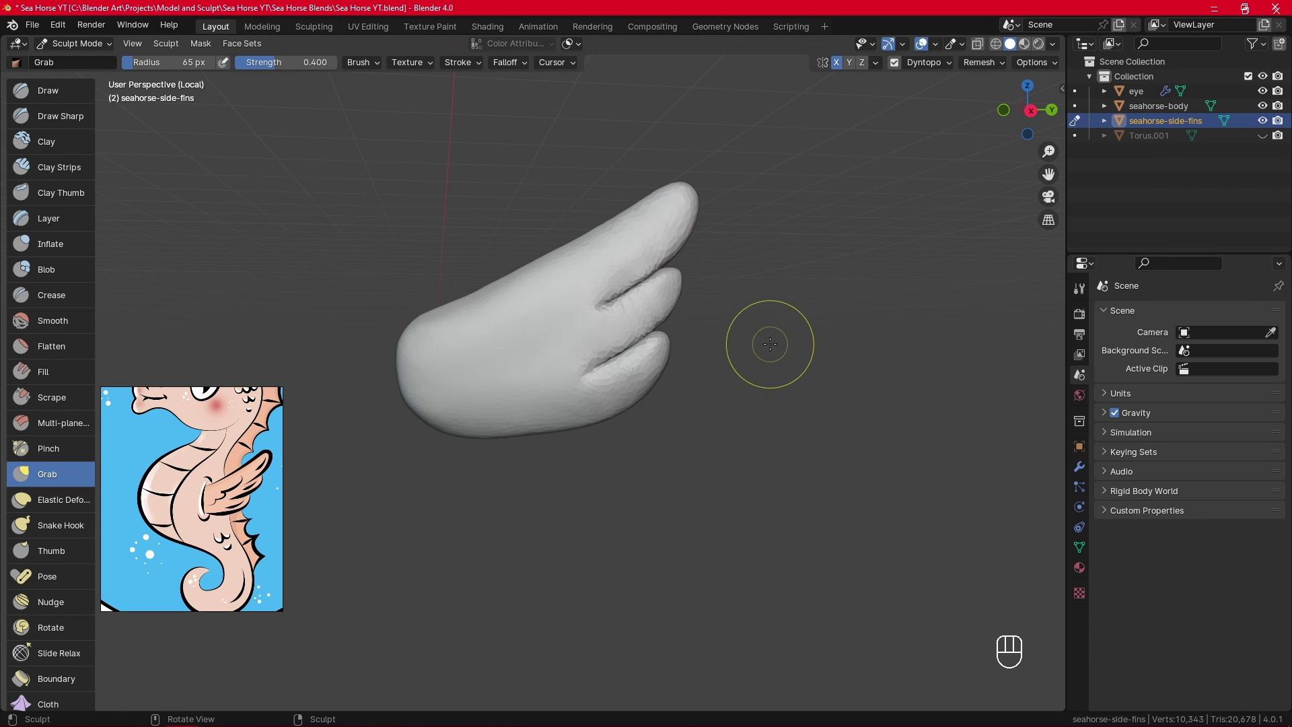
Exit local view and frame the whole seahorse with its side fins.
{"action": "key", "text": "KP_Divide"}
{"action": "scroll", "coordinate": [1013, 618], "scroll_direction": "down", "scroll_amount": 4}
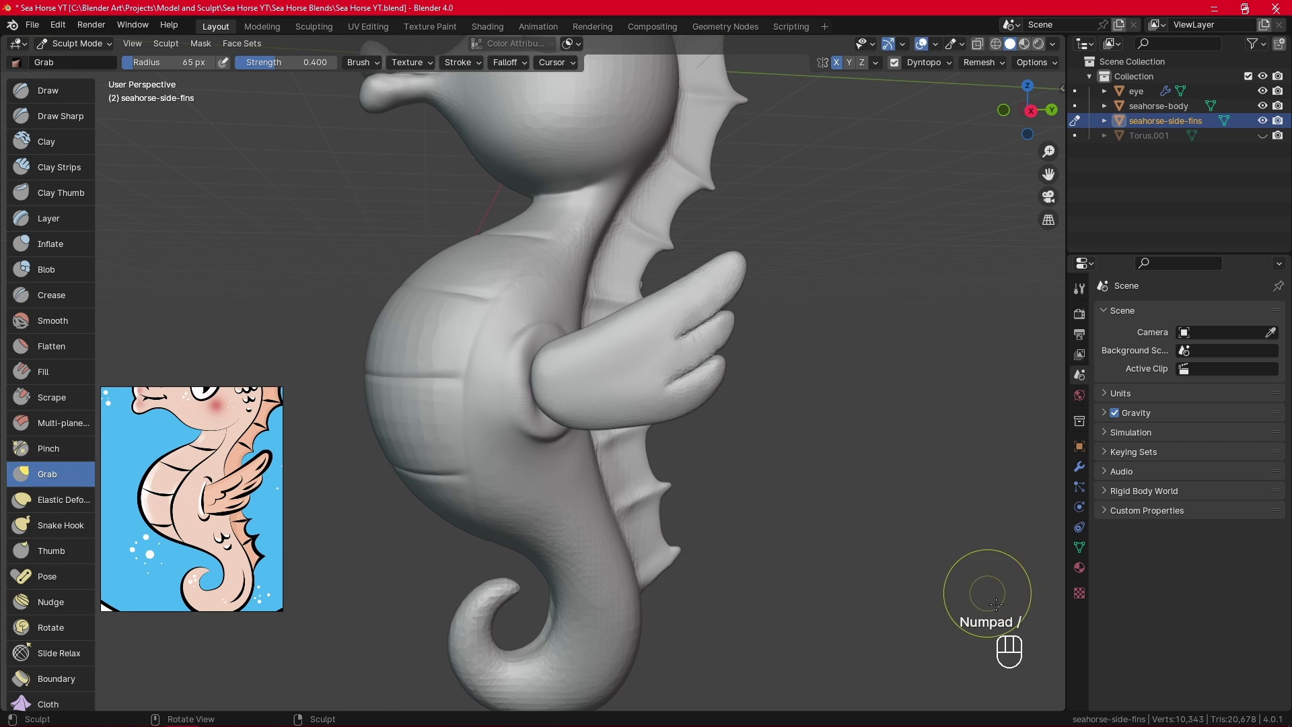
{"action": "middle_click_drag", "start_coordinate": [908, 475], "coordinate": [792, 396]}
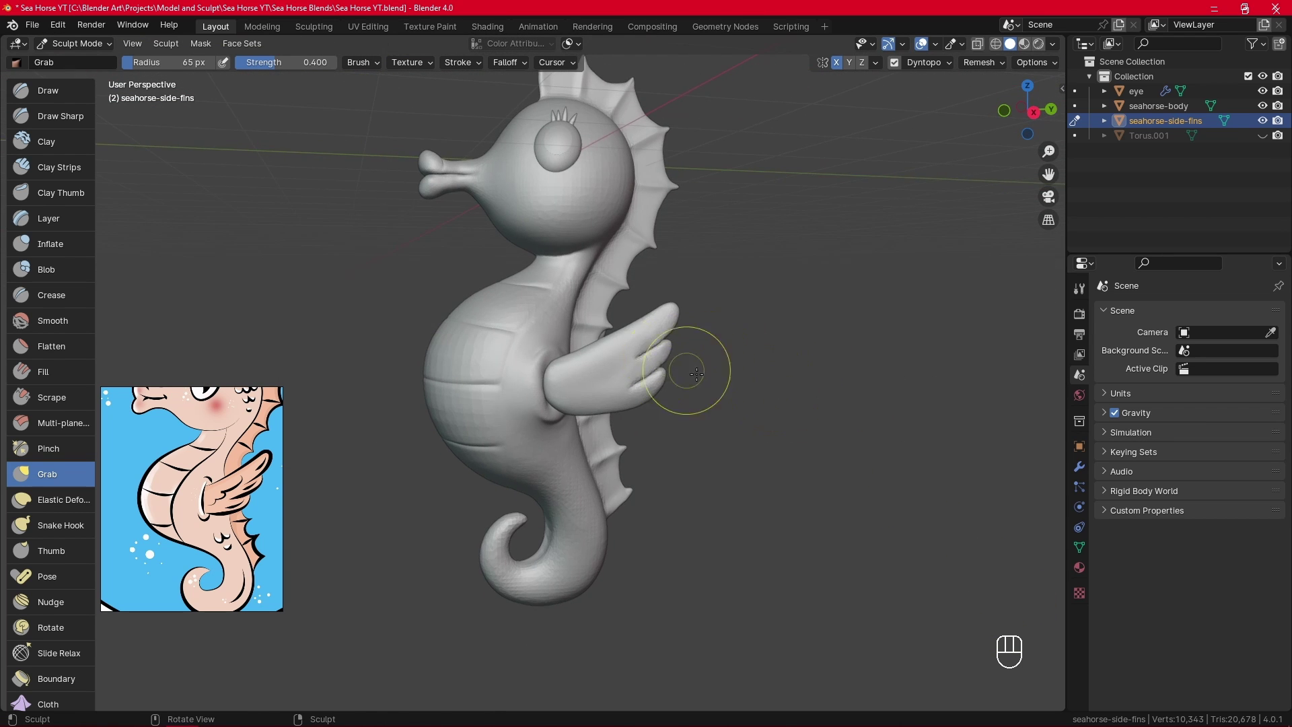
{"action": "middle_click_drag", "start_coordinate": [700, 375], "coordinate": [695, 384], "text": "alt"}
Reshape the fin around its two feather grooves using the Grab brush at 82 px radius.
{"action": "scroll", "coordinate": [738, 325], "scroll_direction": "up", "scroll_amount": 4}
{"action": "key", "text": "f"}
{"action": "left_click", "coordinate": [727, 325]}
{"action": "middle_click_drag", "start_coordinate": [727, 326], "coordinate": [713, 321]}
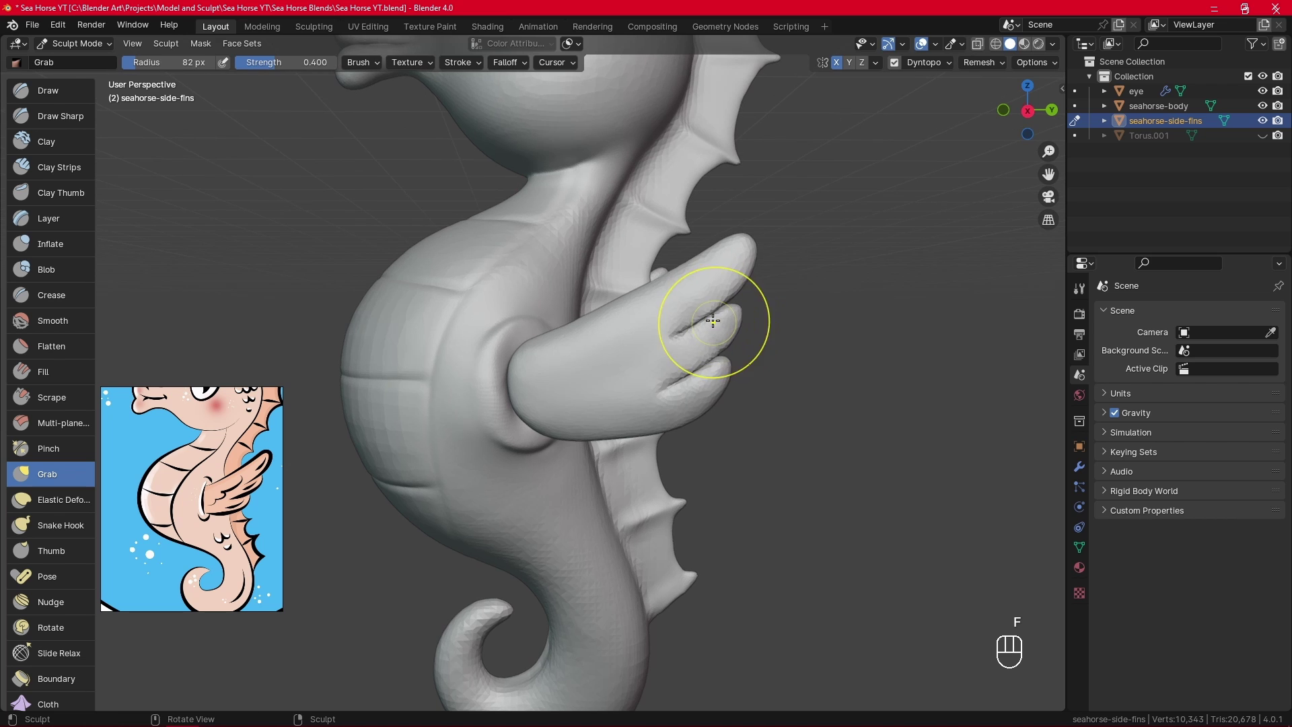
{"action": "left_click_drag", "start_coordinate": [713, 323], "coordinate": [681, 334]}
{"action": "left_click_drag", "start_coordinate": [680, 381], "coordinate": [666, 395]}
Nudge the lower edge of the fin's root outward using the Grab brush at 98 px radius.
{"action": "middle_click_drag", "start_coordinate": [561, 418], "coordinate": [576, 415], "text": "alt"}
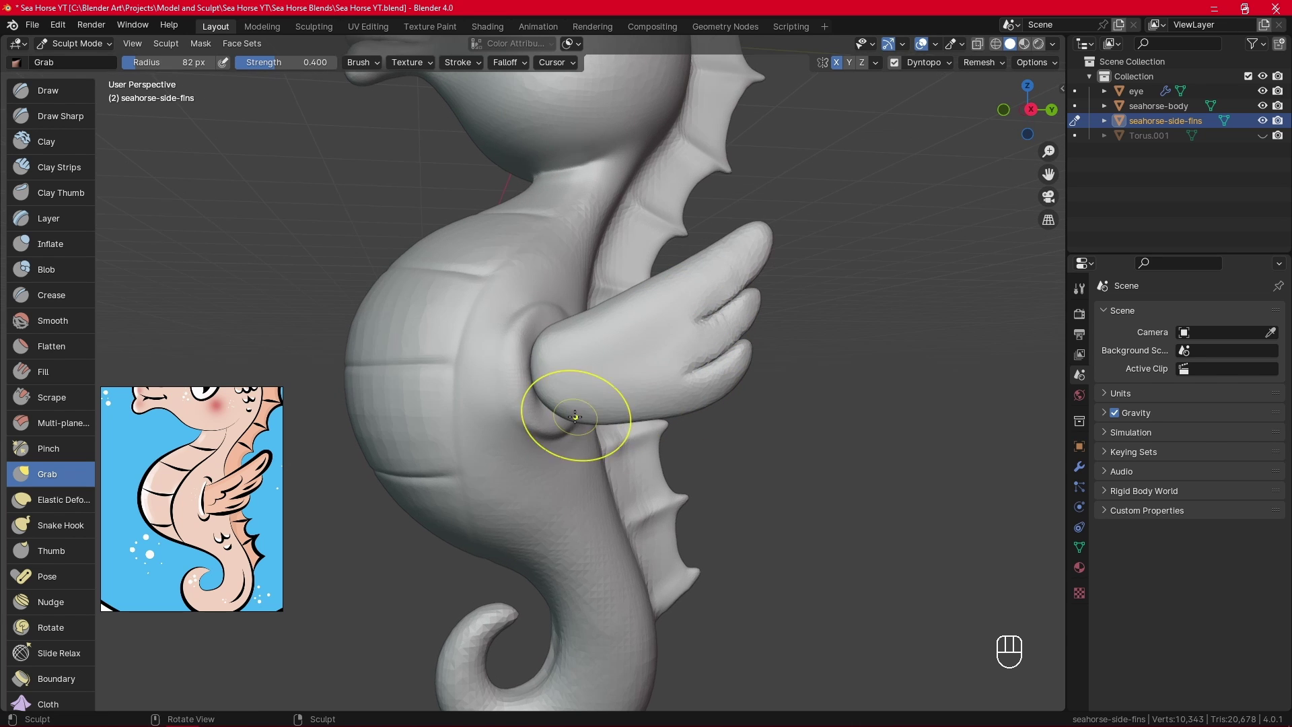
{"action": "key", "text": "f"}
{"action": "left_click", "coordinate": [586, 417]}
{"action": "left_click_drag", "start_coordinate": [548, 402], "coordinate": [541, 406]}
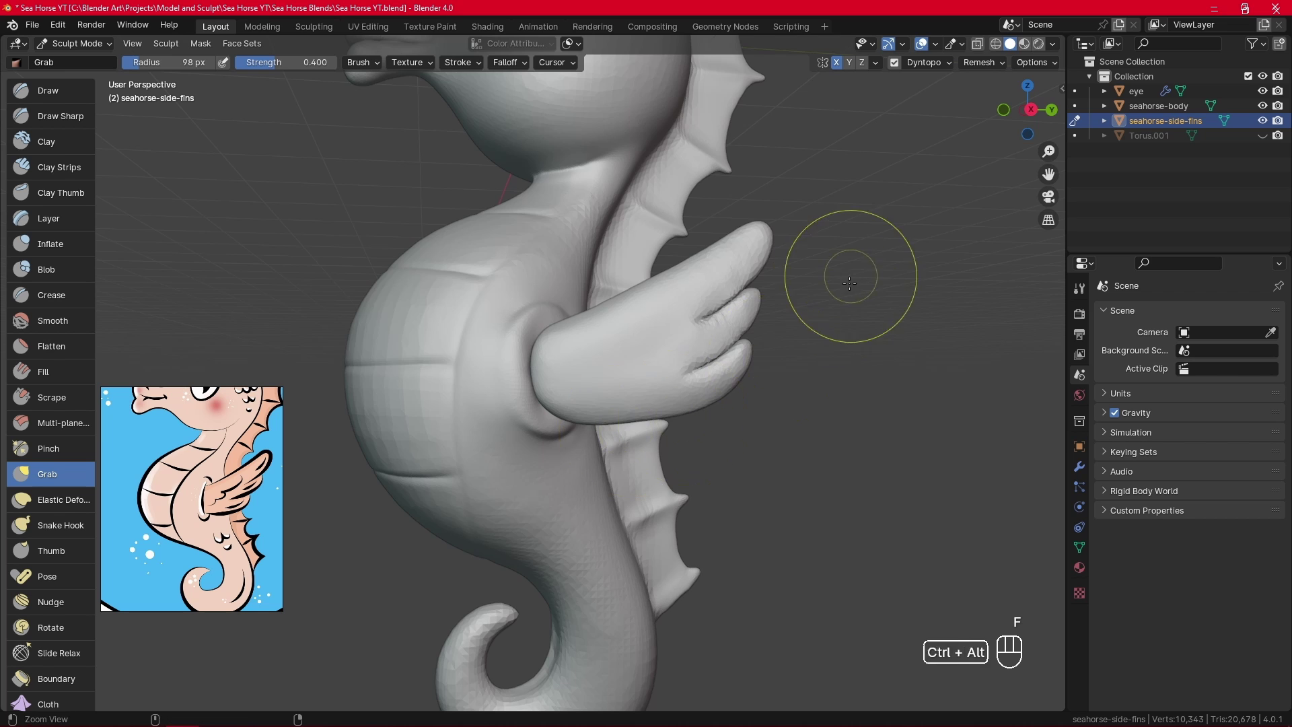
{"action": "middle_click_drag", "start_coordinate": [850, 277], "coordinate": [847, 350], "text": "ctrl+alt"}
{"action": "middle_click_drag", "start_coordinate": [847, 350], "coordinate": [821, 358], "text": "alt"}
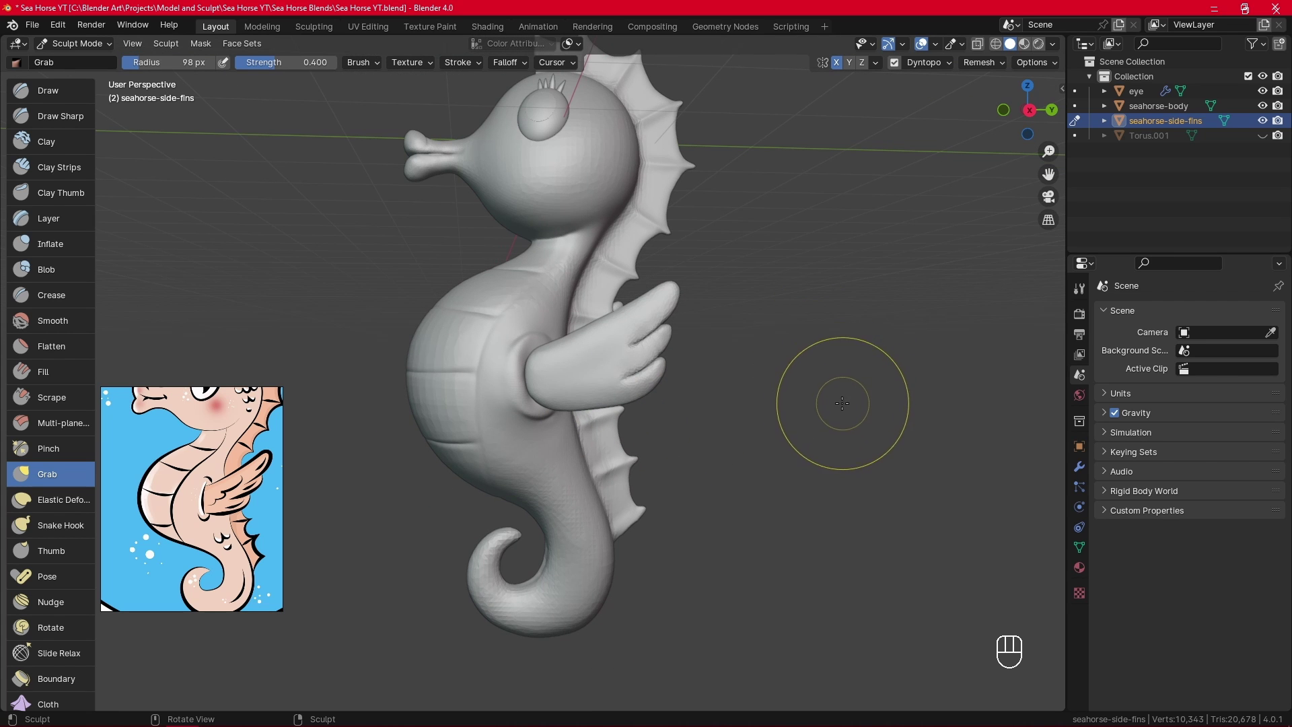
Return to Object Mode and append the seahorse_sidefins_detailed object from the Sea Horse Eyes blend file on the desktop.
{"action": "left_click", "coordinate": [102, 45]}
{"action": "left_click", "coordinate": [49, 60]}
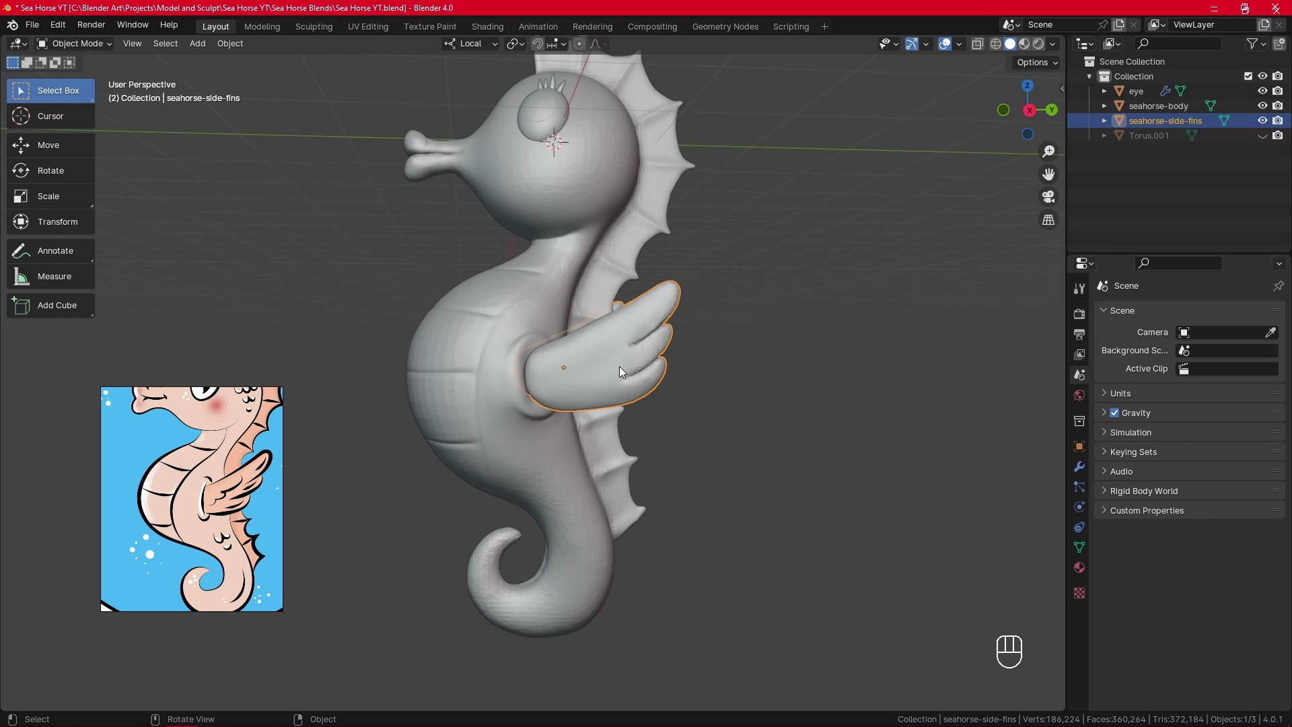
{"action": "left_click", "coordinate": [693, 349]}
{"action": "left_click", "coordinate": [36, 27]}
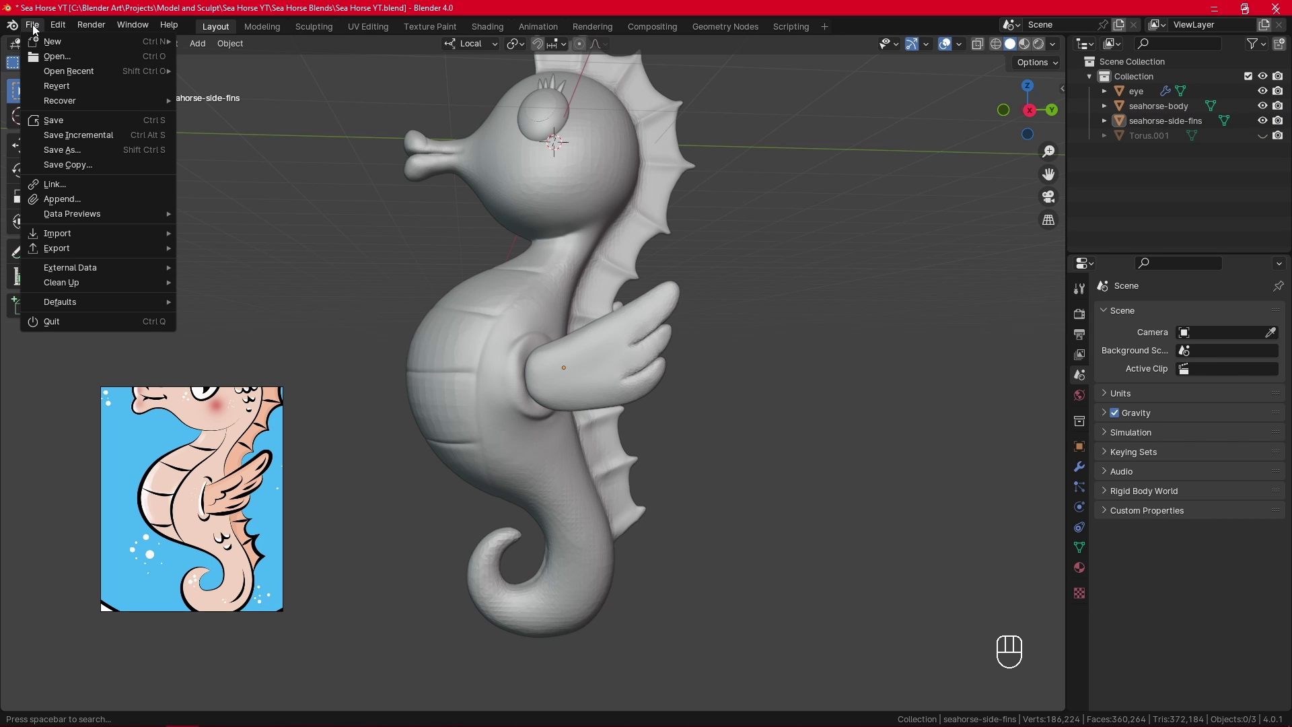
{"action": "left_click", "coordinate": [99, 199]}
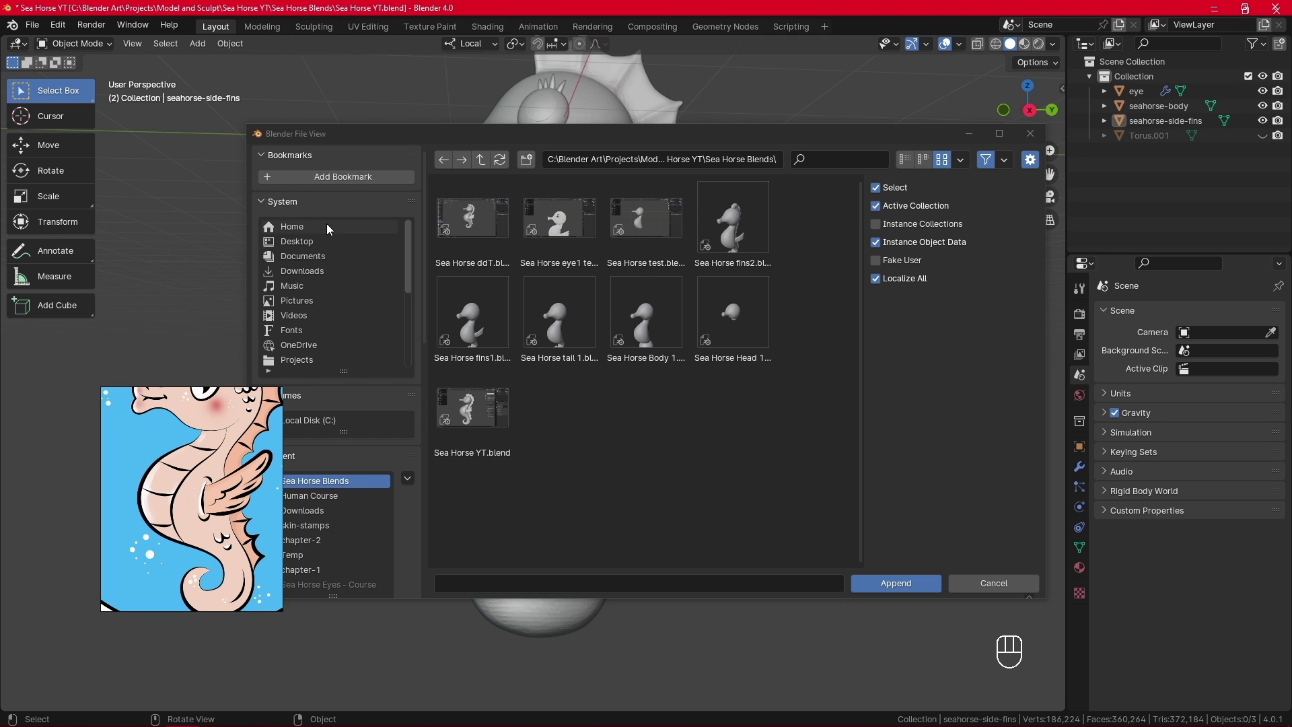
{"action": "left_click", "coordinate": [335, 241]}
{"action": "double_click", "coordinate": [499, 223]}
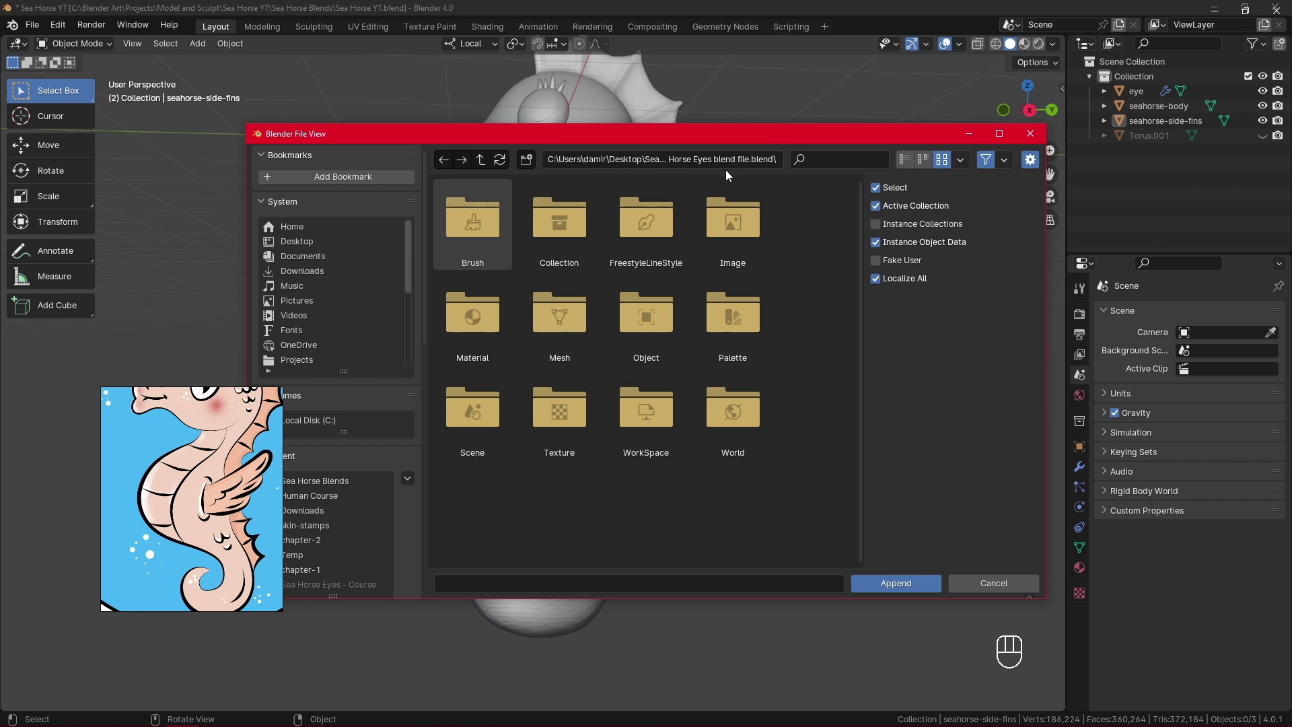
{"action": "double_click", "coordinate": [650, 321]}
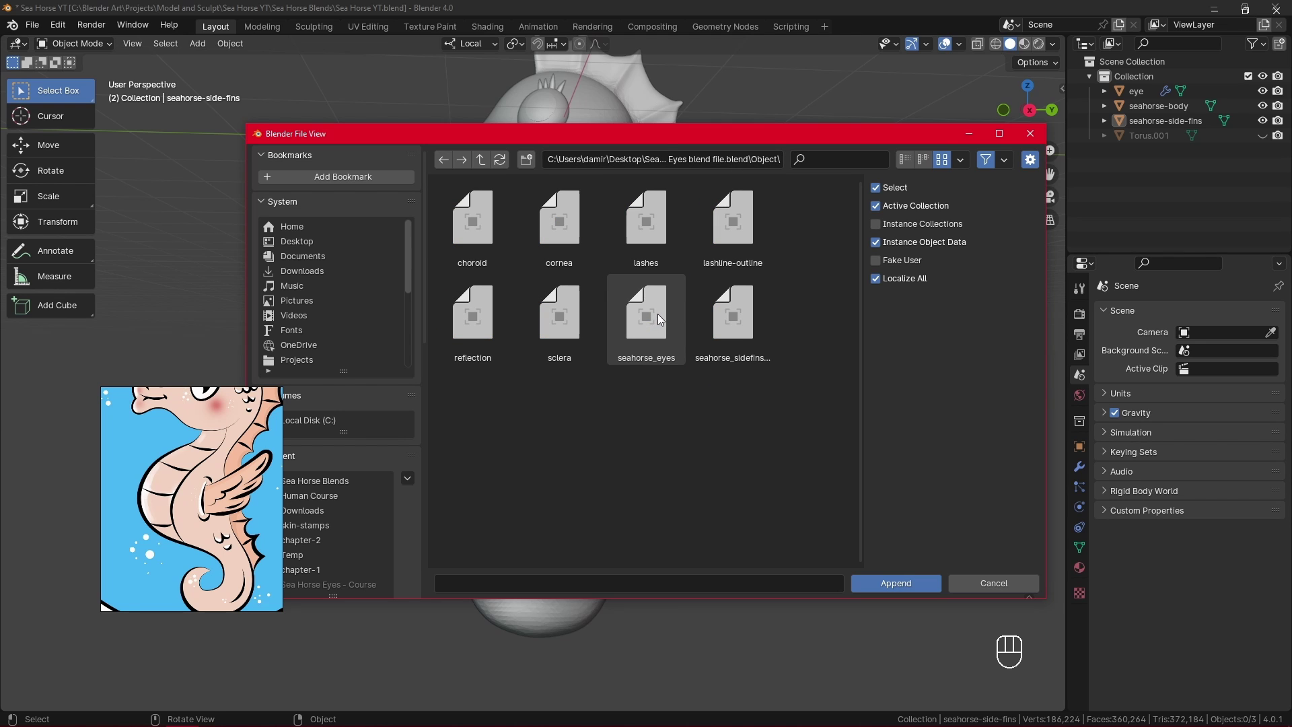
{"action": "left_click", "coordinate": [741, 328]}
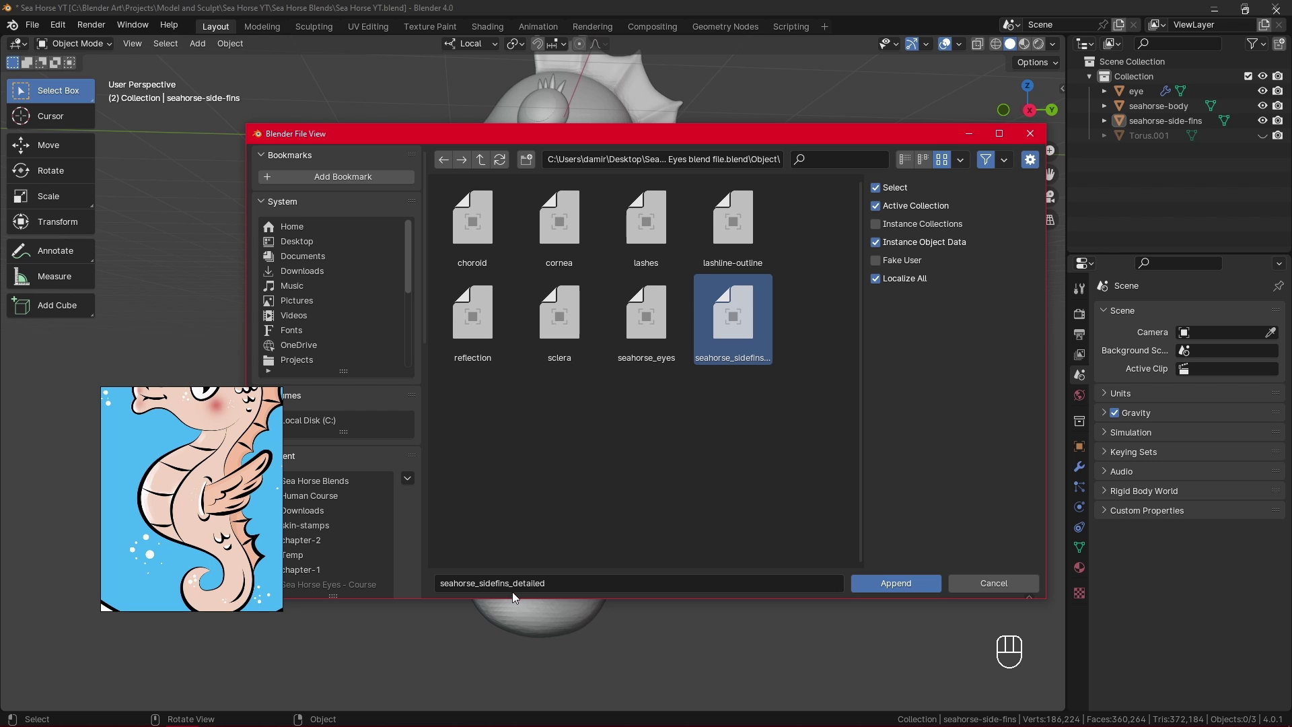
{"action": "left_click", "coordinate": [902, 581]}
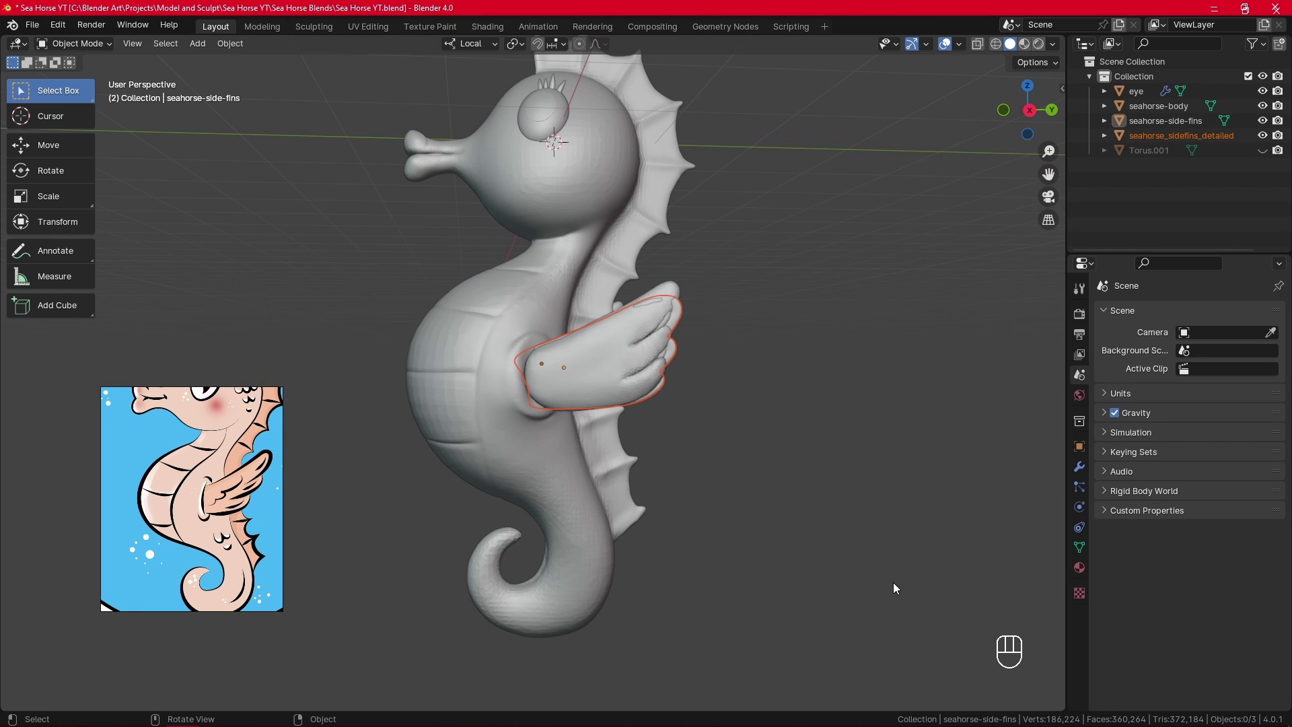
Hide the original seahorse-side-fins object.
{"action": "left_click_drag", "start_coordinate": [786, 417], "coordinate": [761, 414], "text": "alt"}
{"action": "left_click", "coordinate": [616, 369]}
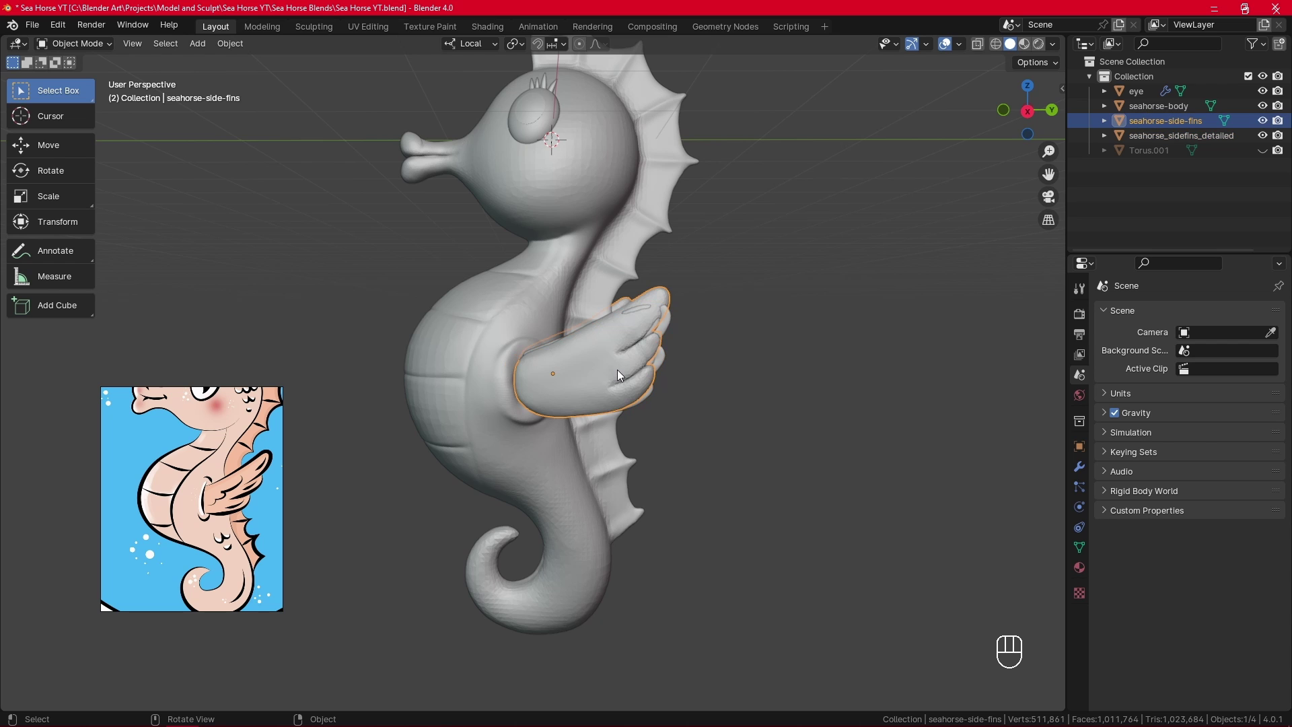
{"action": "key", "text": "h"}
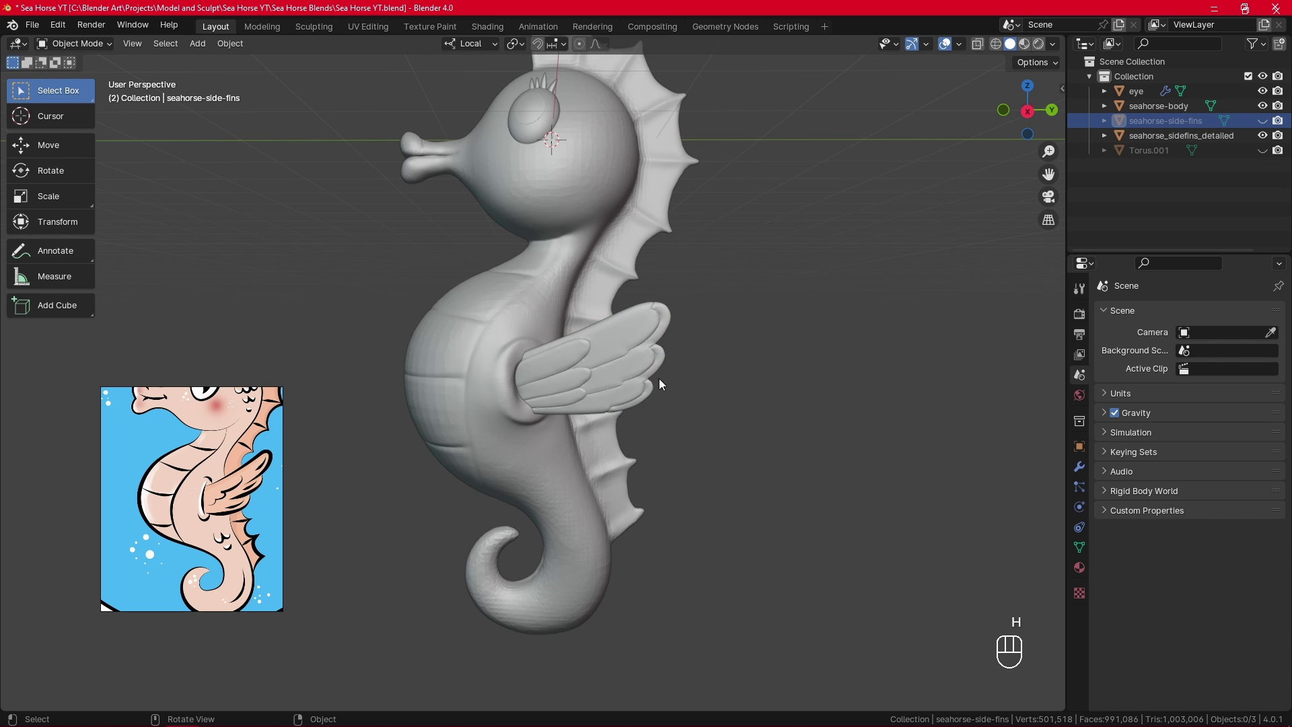
Set seahorse-body as the mirror object in the Mirror modifier of seahorse_sidefins_detailed.
{"action": "left_click_drag", "start_coordinate": [659, 378], "coordinate": [849, 403], "text": "alt"}
{"action": "left_click", "coordinate": [682, 331]}
{"action": "left_click", "coordinate": [1079, 468]}
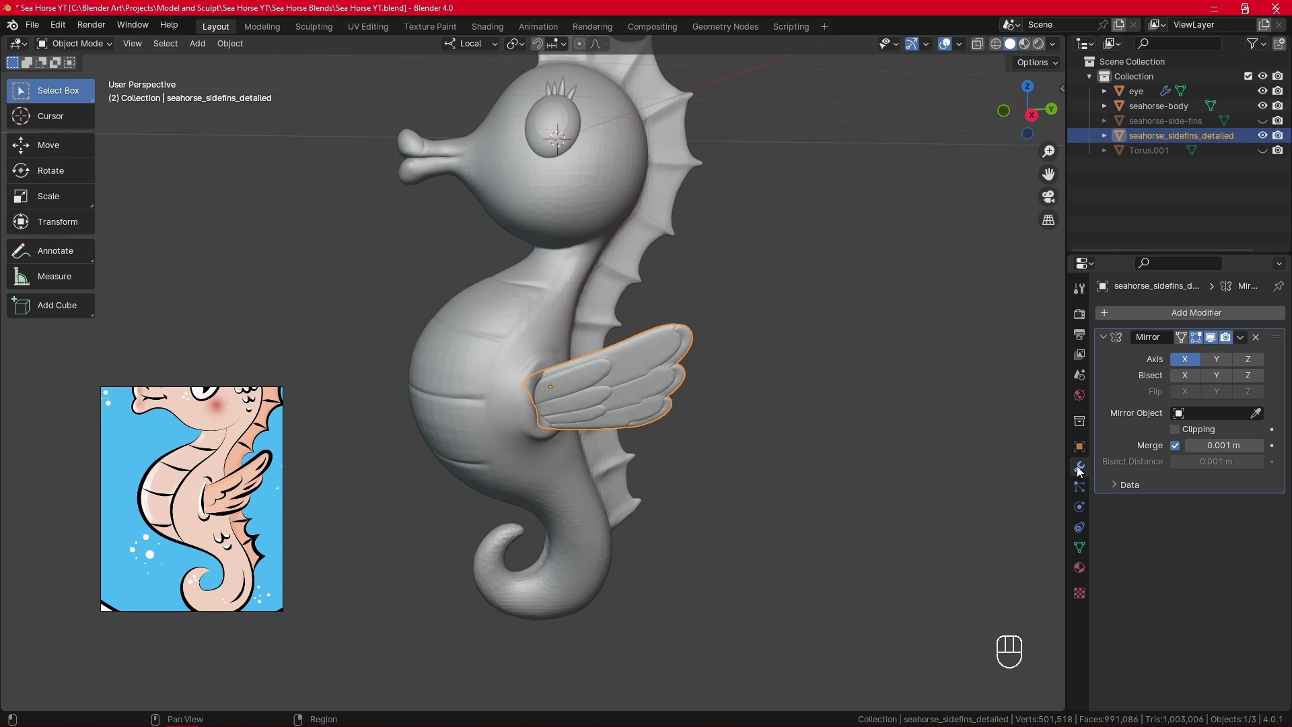
{"action": "left_click", "coordinate": [1255, 414]}
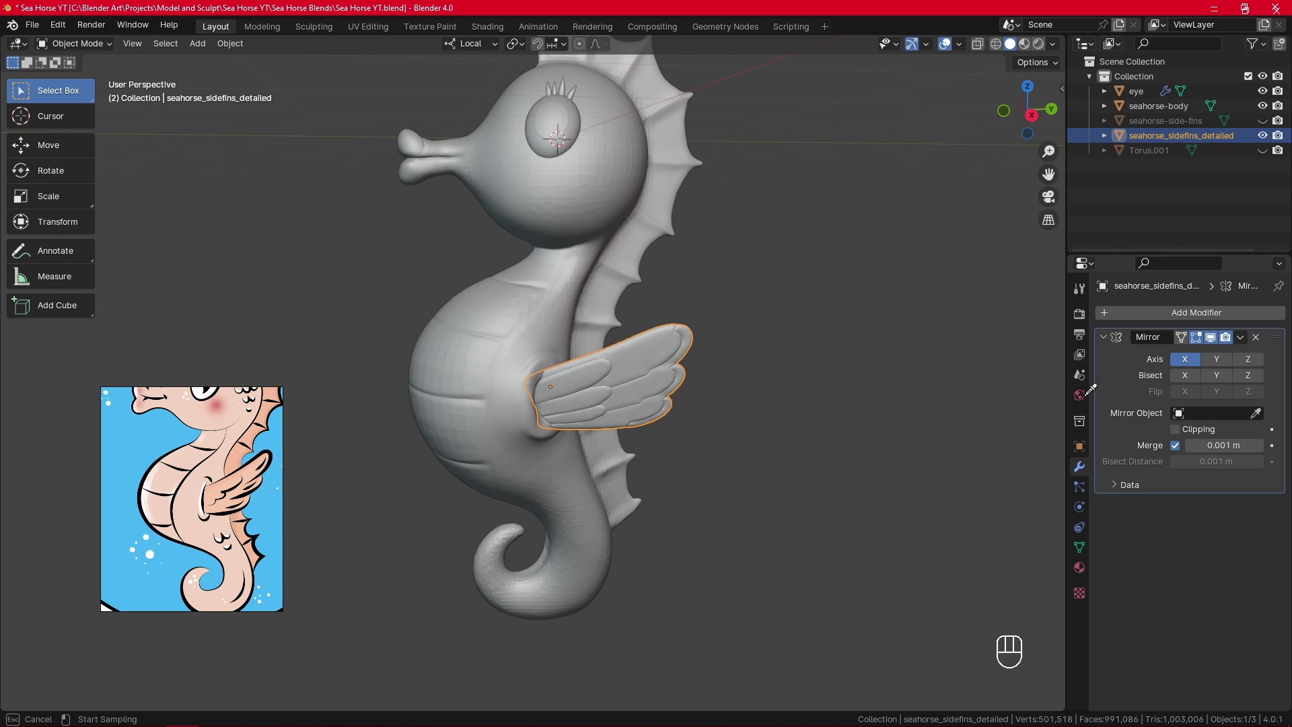
{"action": "left_click", "coordinate": [561, 303]}
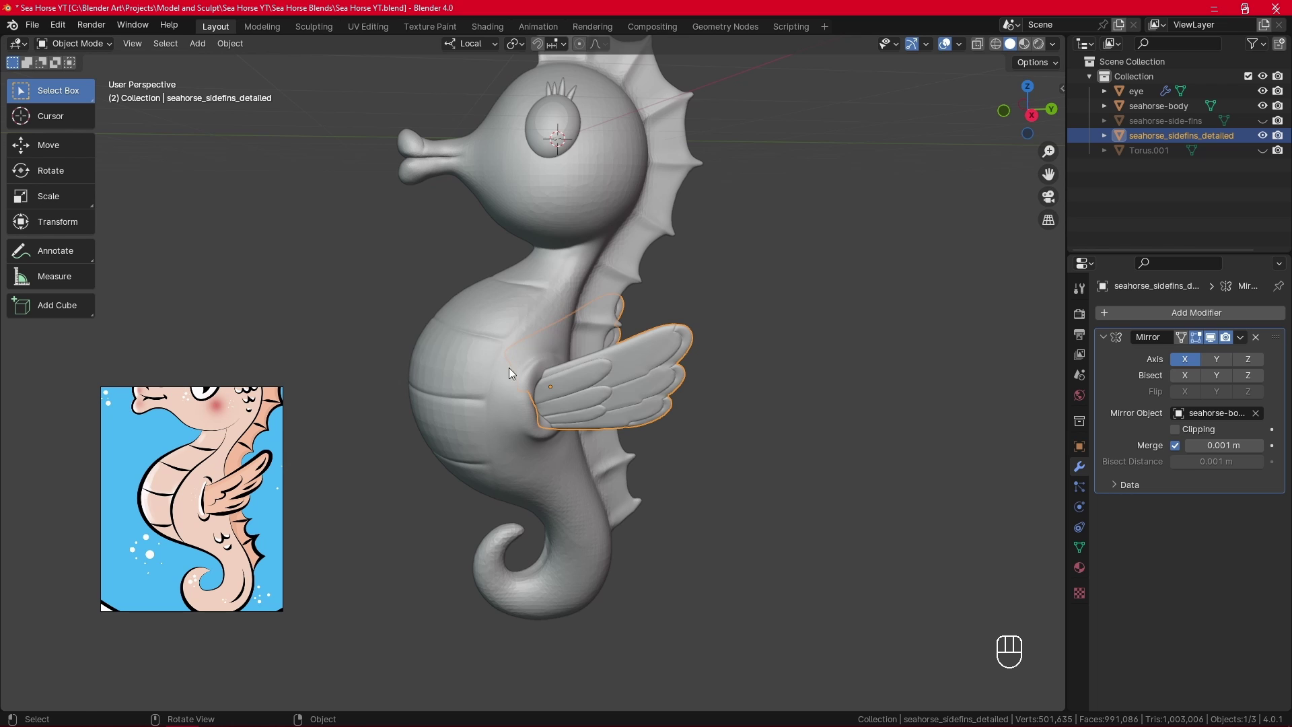
{"action": "left_click_drag", "start_coordinate": [509, 368], "coordinate": [610, 405], "text": "alt"}
{"action": "key", "text": "Tab"}
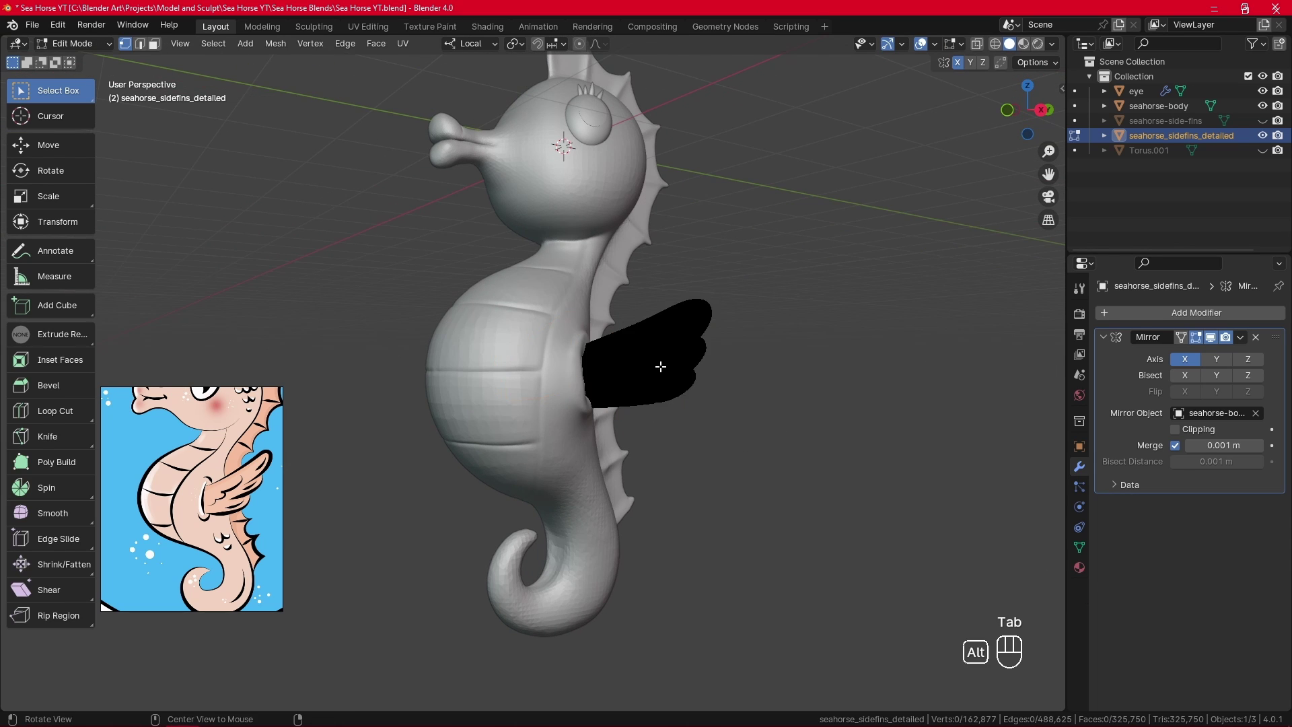
{"action": "left_click_drag", "start_coordinate": [660, 366], "coordinate": [770, 413], "text": "alt"}
{"action": "key", "text": "a"}
{"action": "key", "text": "g"}
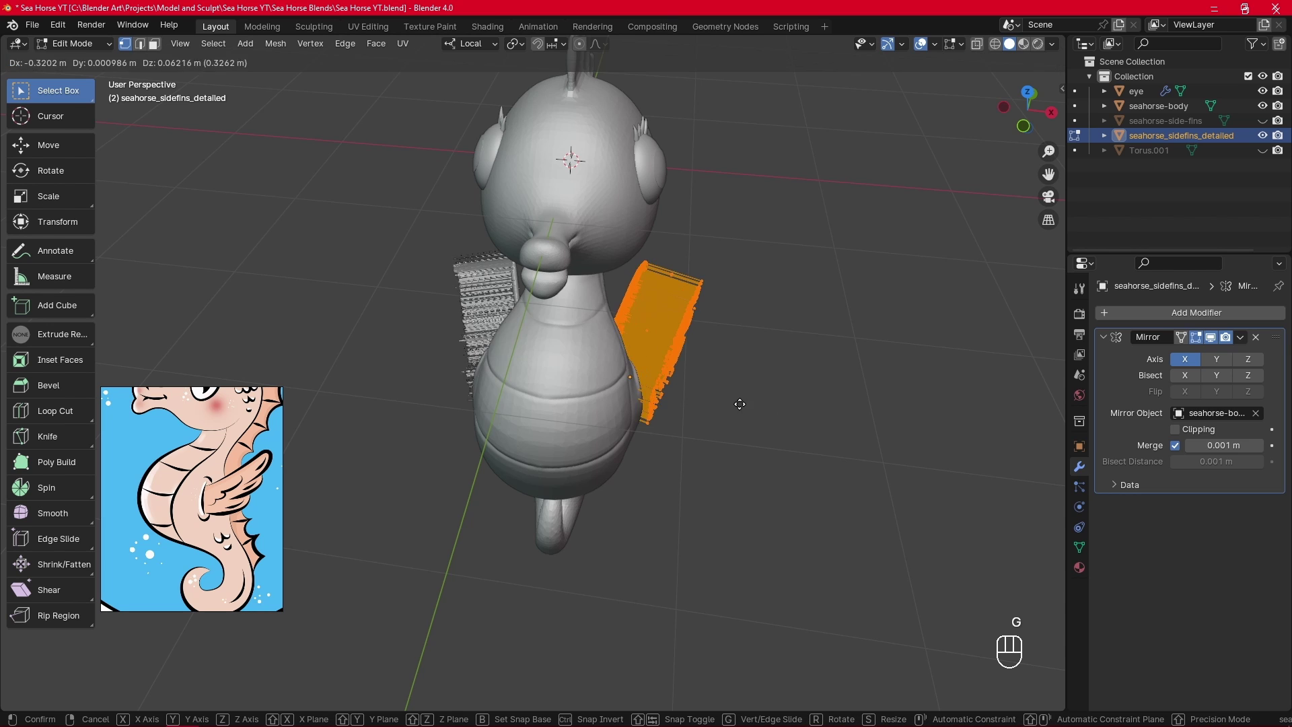
{"action": "right_click", "coordinate": [747, 404]}
{"action": "key", "text": "g"}
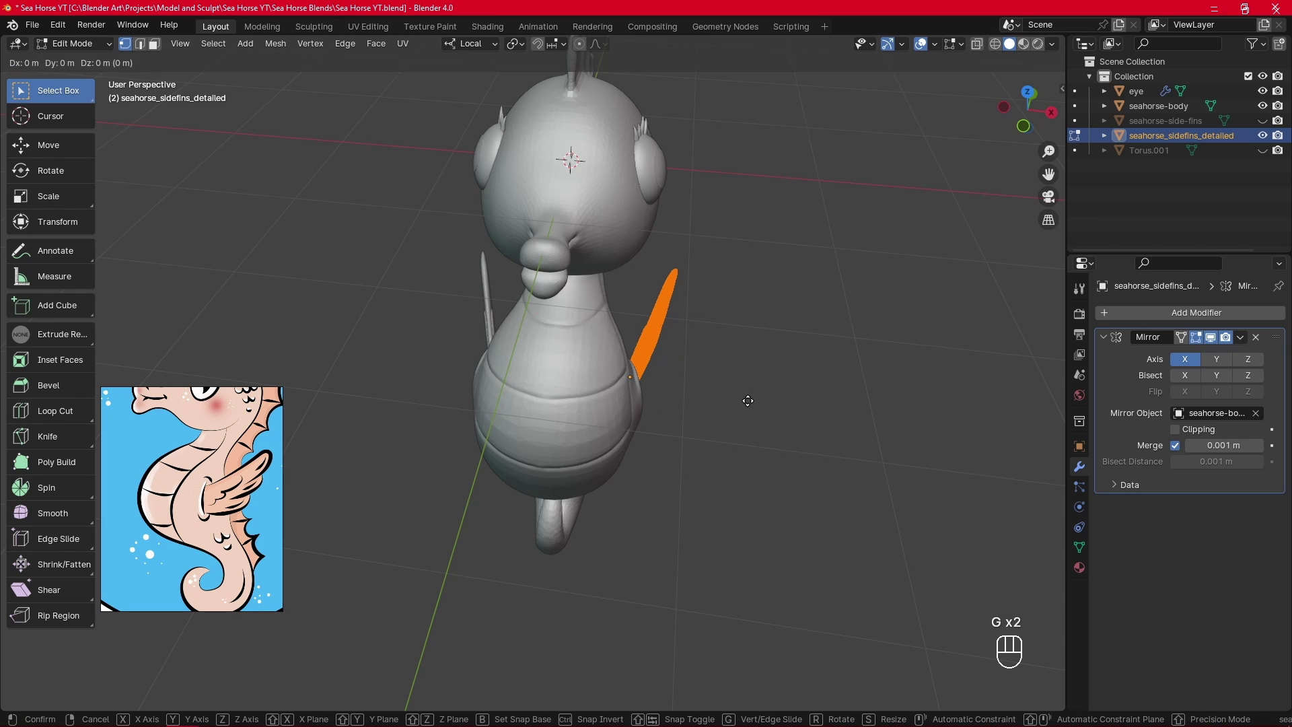
{"action": "key", "text": "x"}
{"action": "right_click", "coordinate": [759, 401]}
{"action": "key", "text": "Tab"}
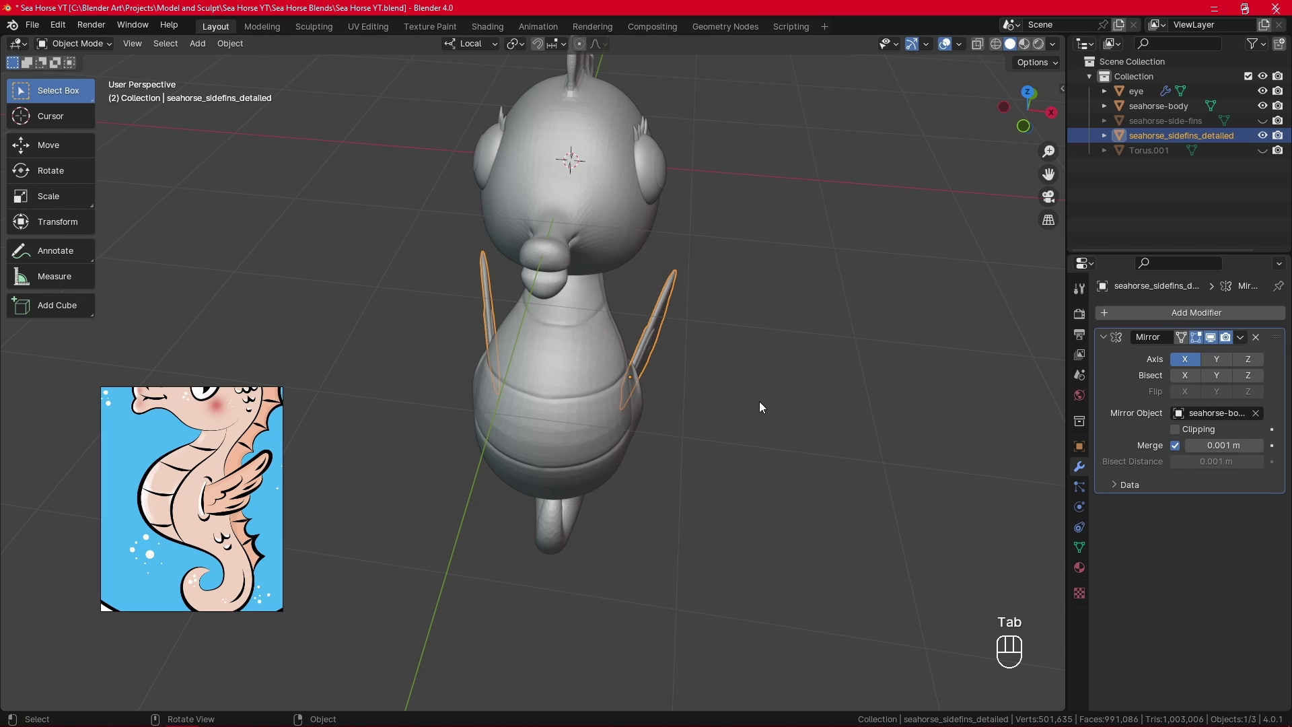
Move the detailed side fins slightly along their local Y axis to adjust their fit against the body, and deselect them.
{"action": "left_click_drag", "start_coordinate": [759, 401], "coordinate": [556, 281], "text": "alt"}
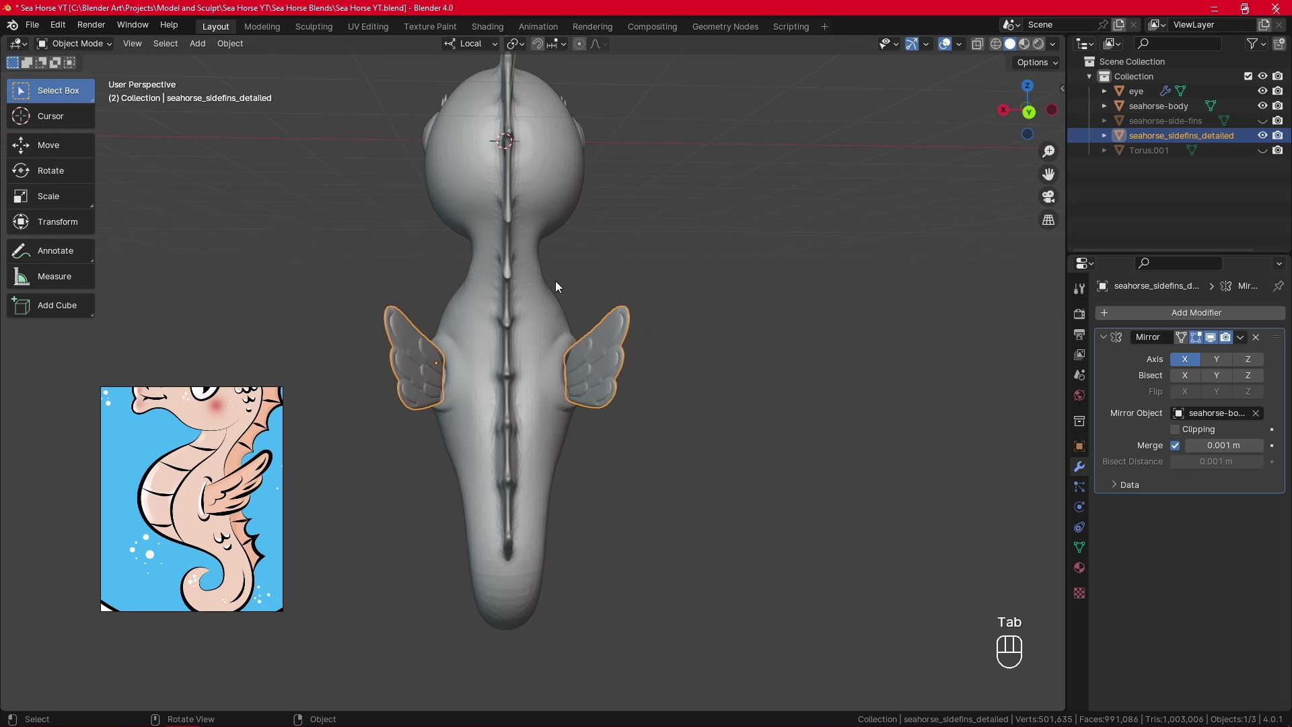
{"action": "key", "text": "g"}
{"action": "key", "text": "x"}
{"action": "key", "text": "z"}
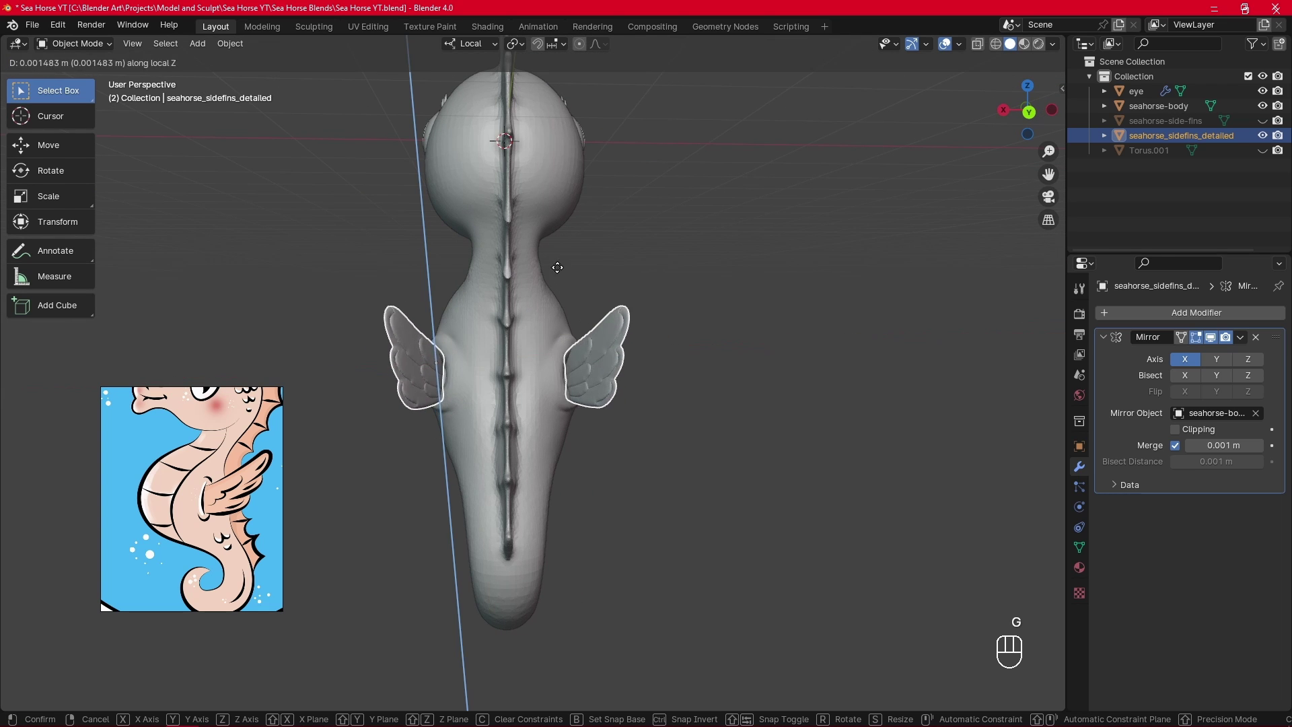
{"action": "key", "text": "y"}
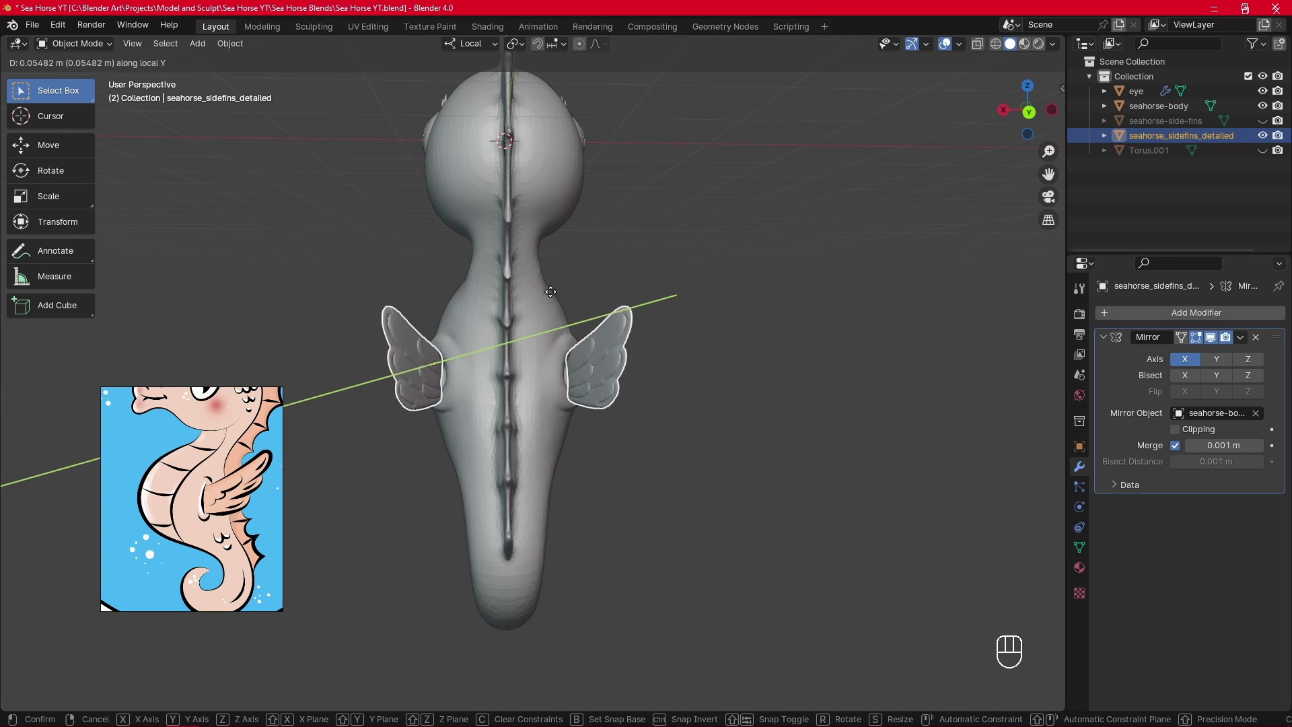
{"action": "left_click", "coordinate": [570, 322]}
{"action": "left_click_drag", "start_coordinate": [570, 316], "coordinate": [801, 415], "text": "alt"}
{"action": "left_click", "coordinate": [801, 415]}
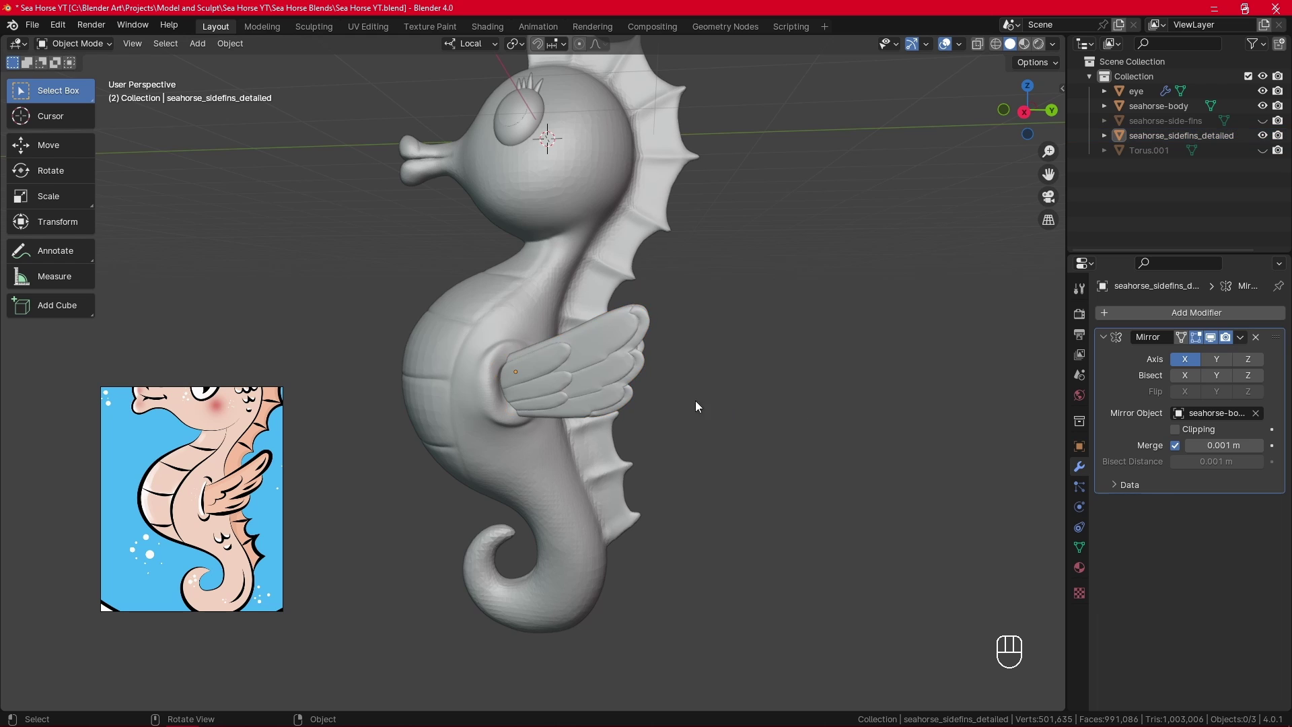
Select the seahorse-body object and put it into Sculpt Mode.
{"action": "left_click_drag", "start_coordinate": [696, 401], "coordinate": [640, 350], "text": "alt"}
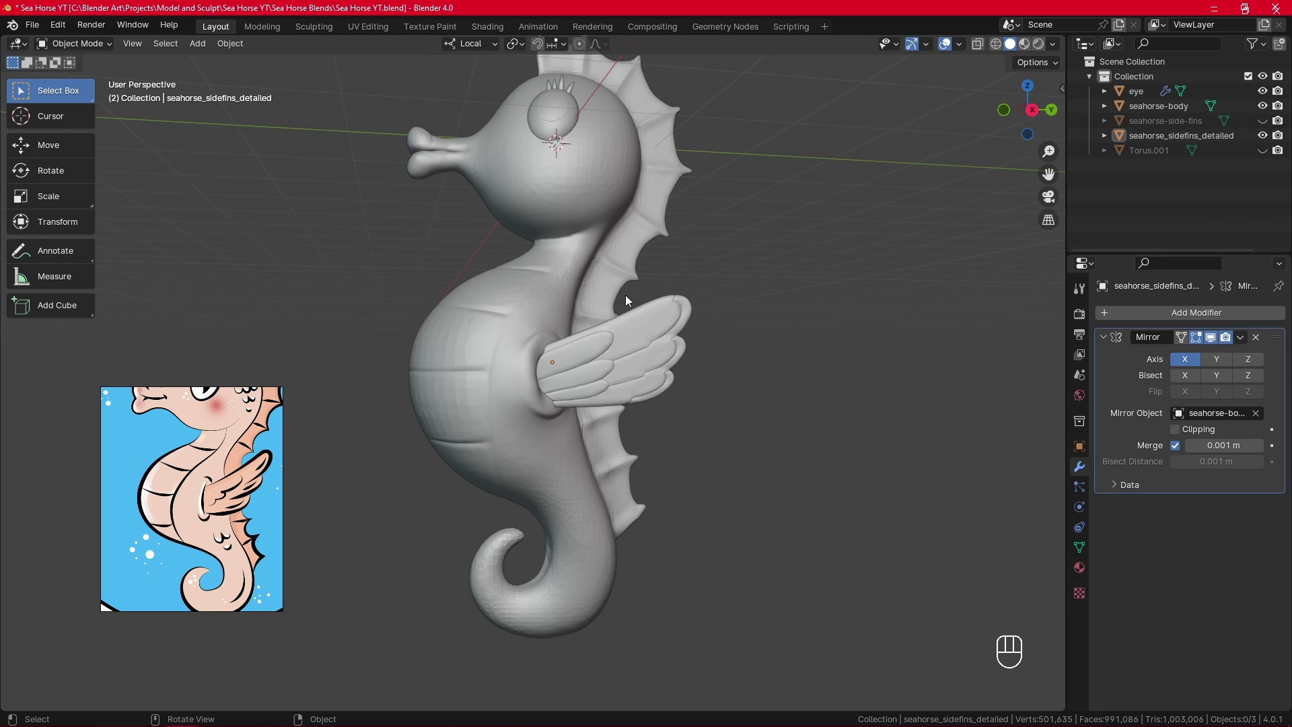
{"action": "left_click", "coordinate": [539, 279]}
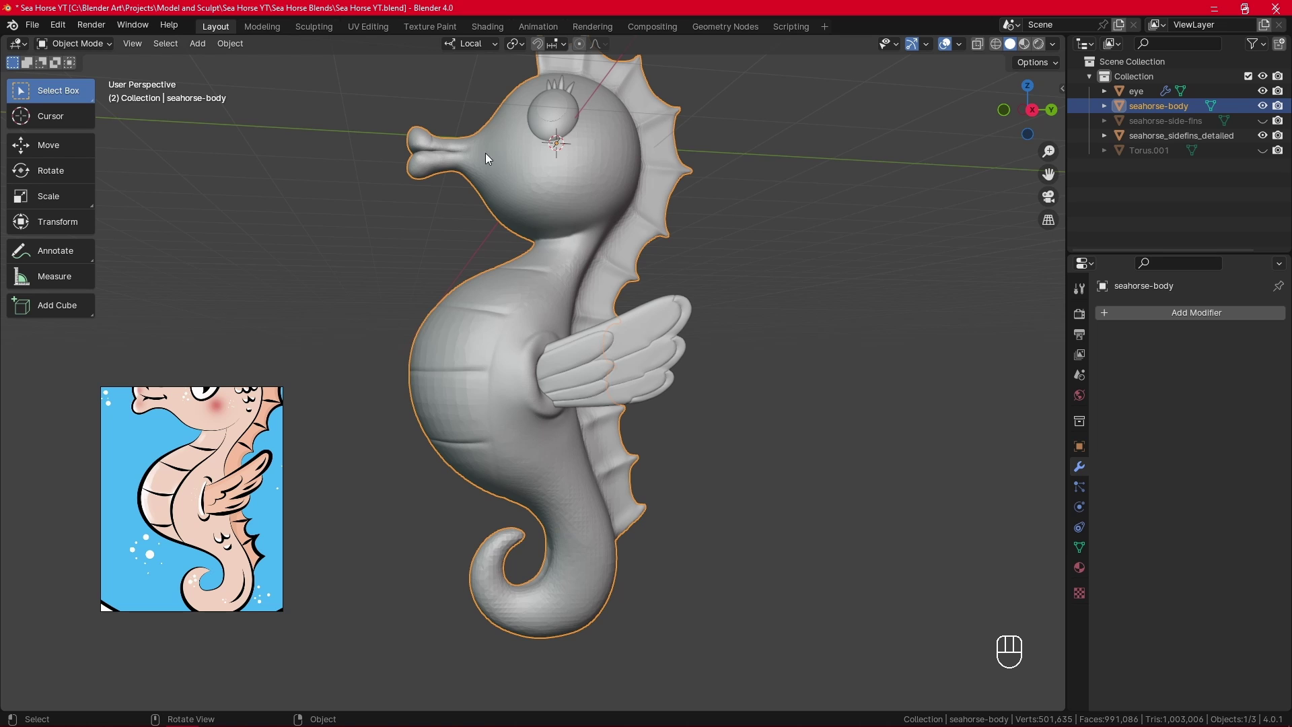
{"action": "left_click", "coordinate": [98, 45]}
{"action": "left_click", "coordinate": [104, 94]}
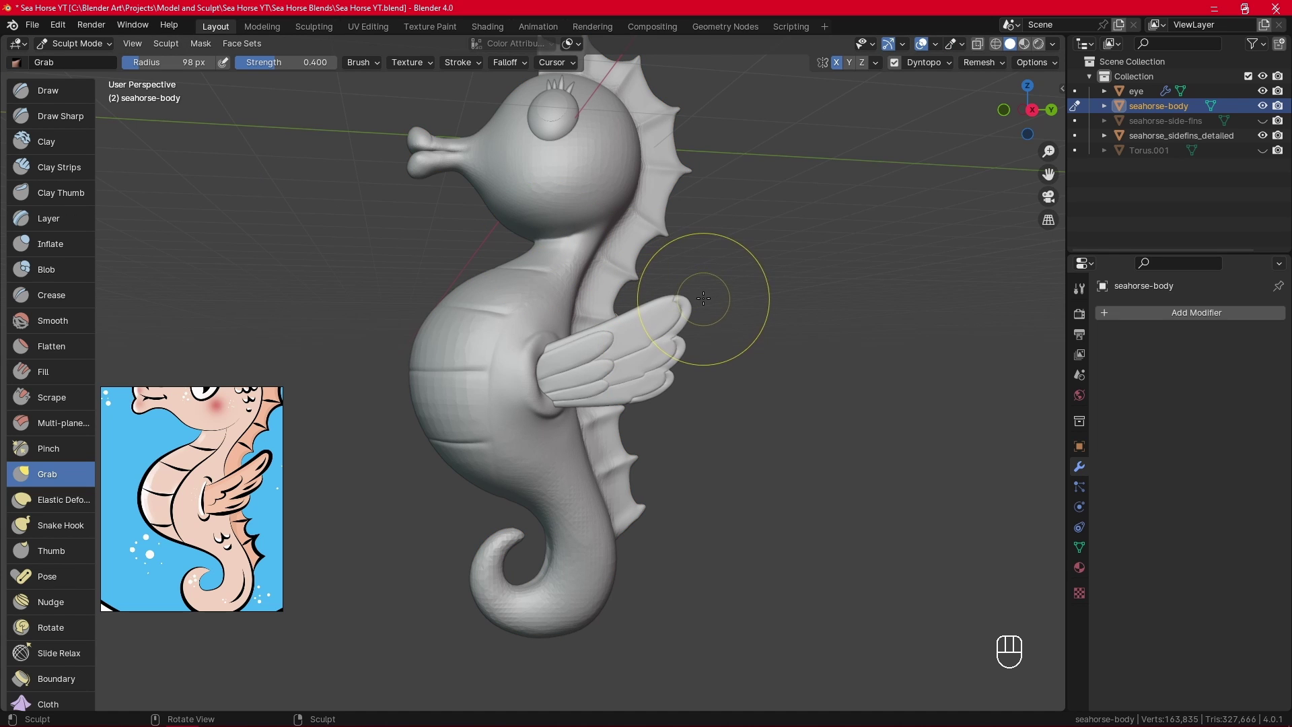
Smooth the faceted surface of the belly plates between the creases, using the Smooth brush at a 63 px radius.
{"action": "mouse_move", "coordinate": [189, 408]}
{"action": "left_click", "coordinate": [53, 321]}
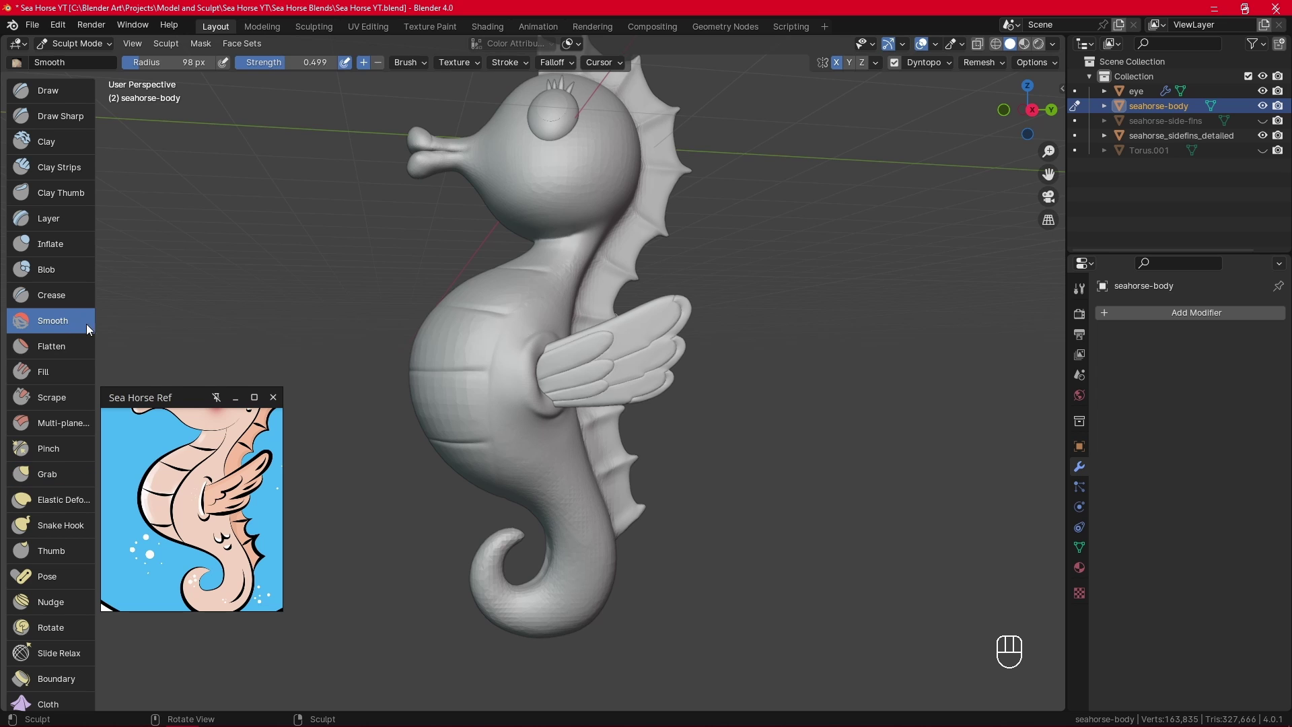
{"action": "scroll", "coordinate": [560, 375], "scroll_direction": "up", "scroll_amount": 5}
{"action": "key", "text": "f"}
{"action": "left_click", "coordinate": [578, 355]}
{"action": "scroll", "coordinate": [578, 356], "scroll_direction": "down", "scroll_amount": 4}
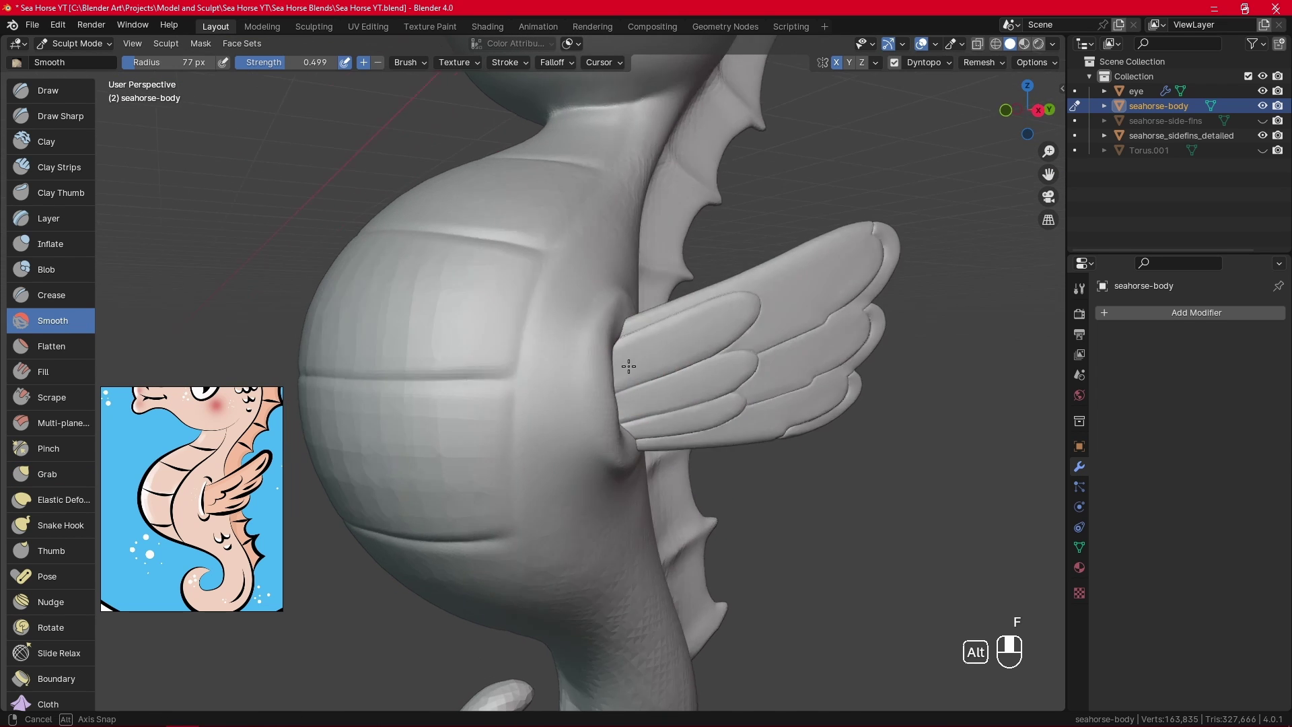
{"action": "middle_click_drag", "start_coordinate": [578, 356], "coordinate": [557, 337]}
{"action": "key", "text": "f"}
{"action": "left_click", "coordinate": [563, 339]}
{"action": "left_click_drag", "start_coordinate": [563, 339], "coordinate": [561, 378]}
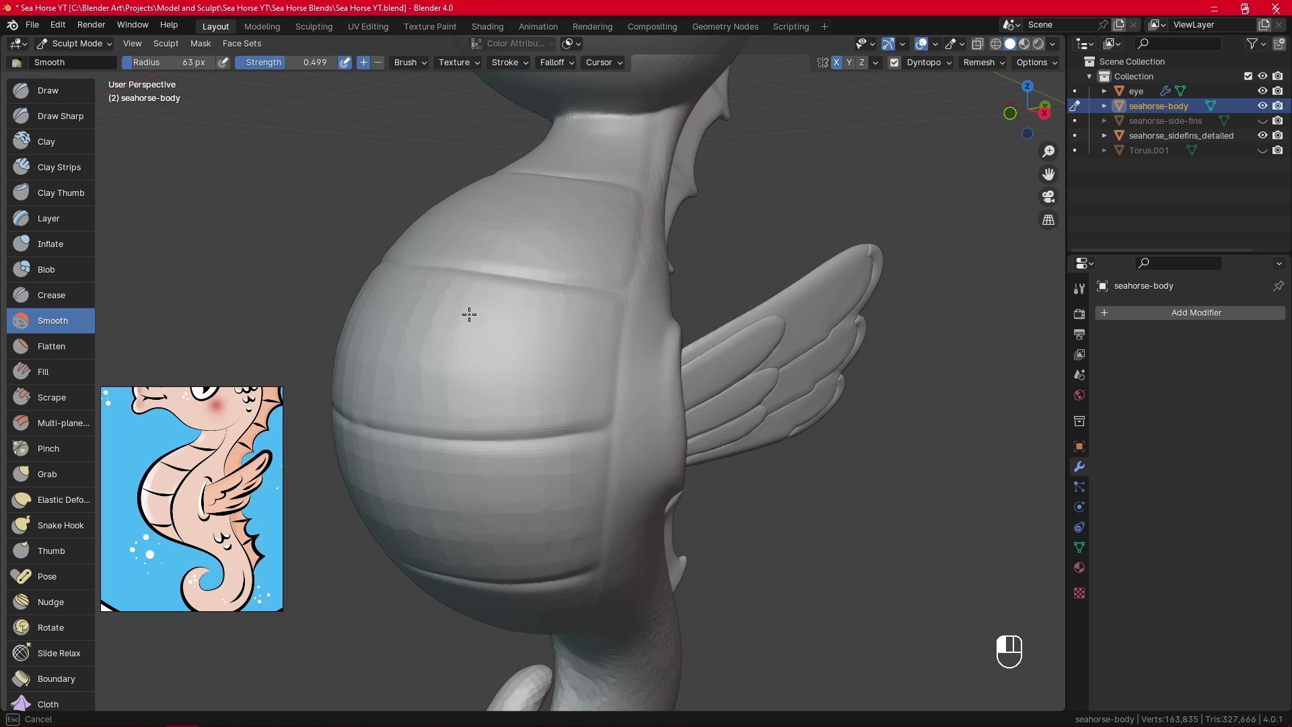
{"action": "mouse_move", "coordinate": [434, 320]}
{"action": "left_mouse_down"}
{"action": "mouse_move", "coordinate": [409, 343]}
{"action": "mouse_move", "coordinate": [524, 355]}
{"action": "mouse_move", "coordinate": [433, 309]}
{"action": "left_mouse_up"}
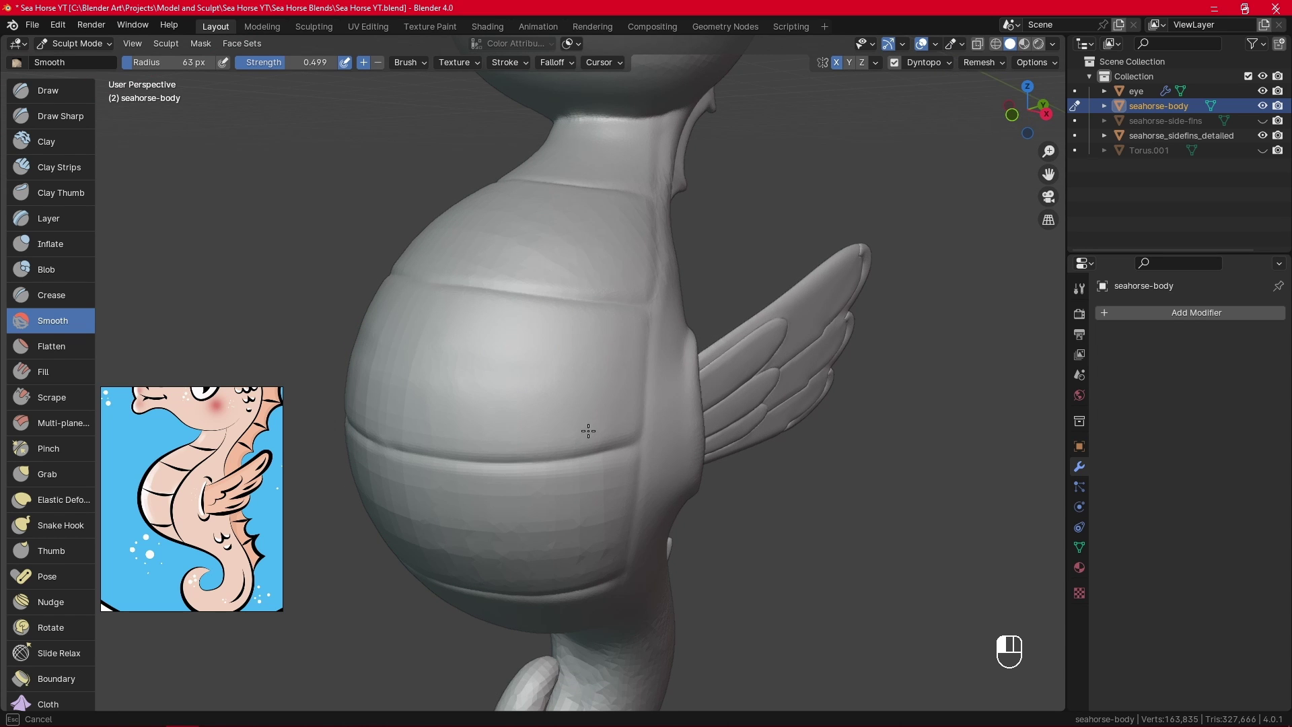
{"action": "left_click_drag", "start_coordinate": [380, 380], "coordinate": [468, 370]}
{"action": "left_click_drag", "start_coordinate": [546, 378], "coordinate": [602, 357], "text": "alt"}
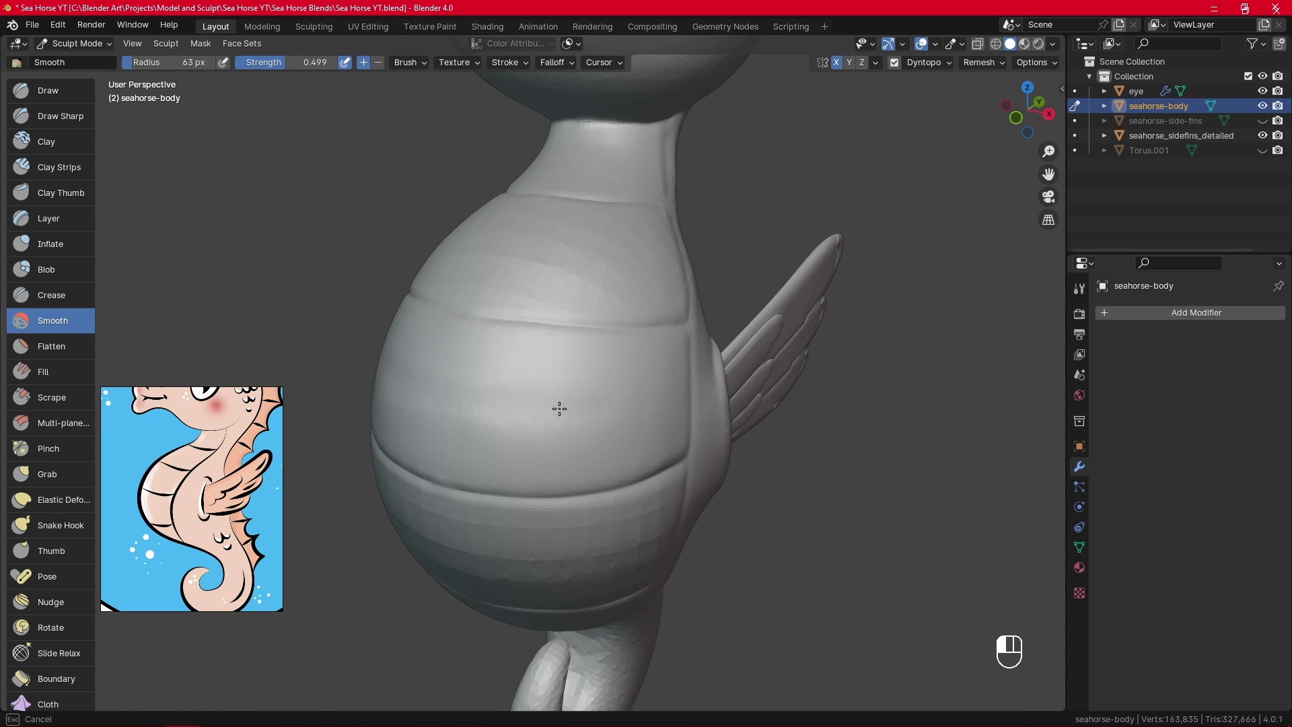
Switch the viewport MatCap to the brown clay material and redo the last two smoothing strokes on the belly.
{"action": "left_click", "coordinate": [1051, 46]}
{"action": "left_click", "coordinate": [1029, 138]}
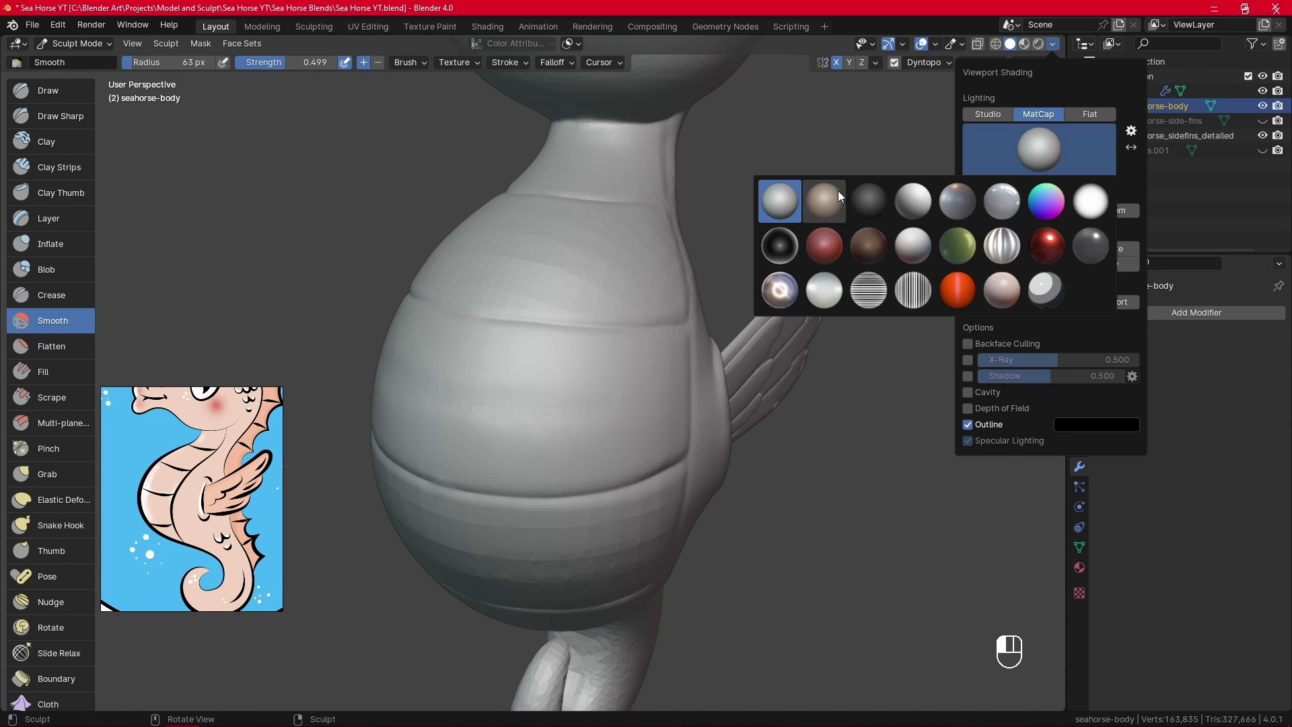
{"action": "left_click", "coordinate": [837, 194]}
{"action": "left_click_drag", "start_coordinate": [615, 468], "coordinate": [628, 426], "text": "ctrl+alt"}
{"action": "key", "text": "ctrl+y"}
{"action": "key", "text": "ctrl+y"}
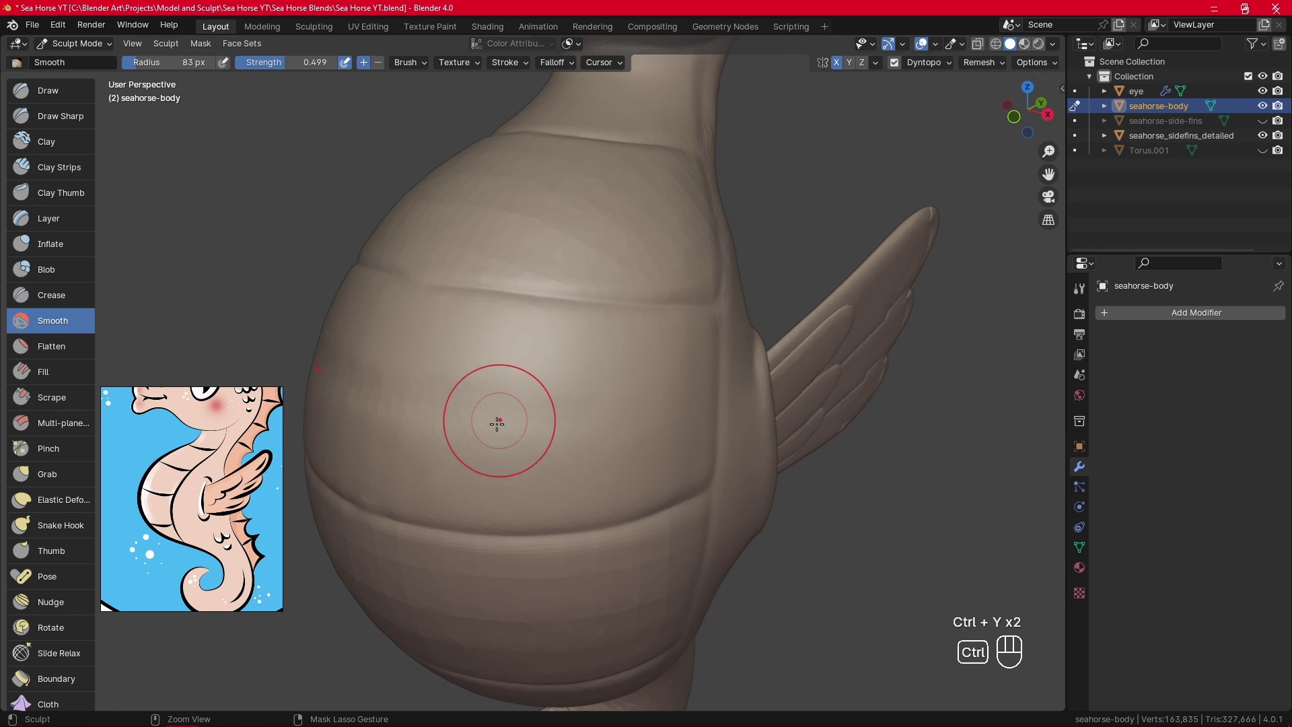
Choose the Simplify brush at a 79 px radius, change the Dyntopo resolution for constant detail, and brush over the belly plates.
{"action": "scroll", "coordinate": [99, 367], "scroll_direction": "down", "scroll_amount": 8}
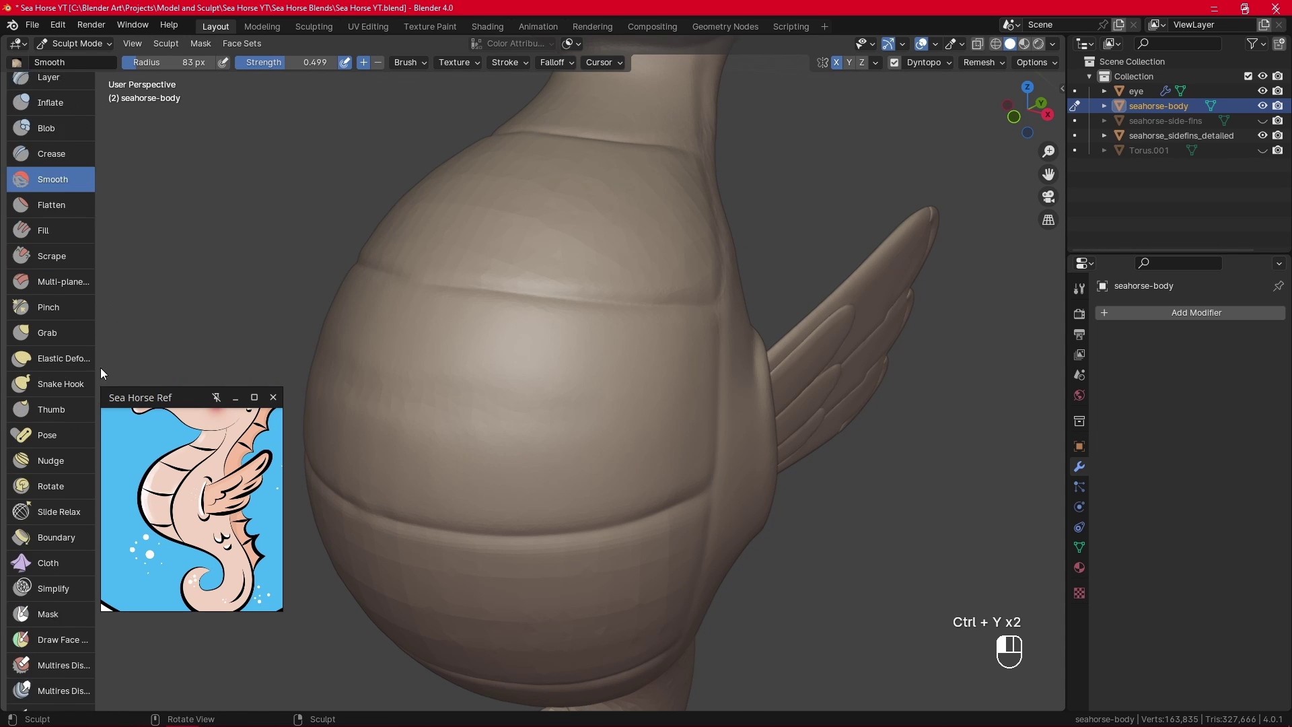
{"action": "left_click", "coordinate": [75, 482]}
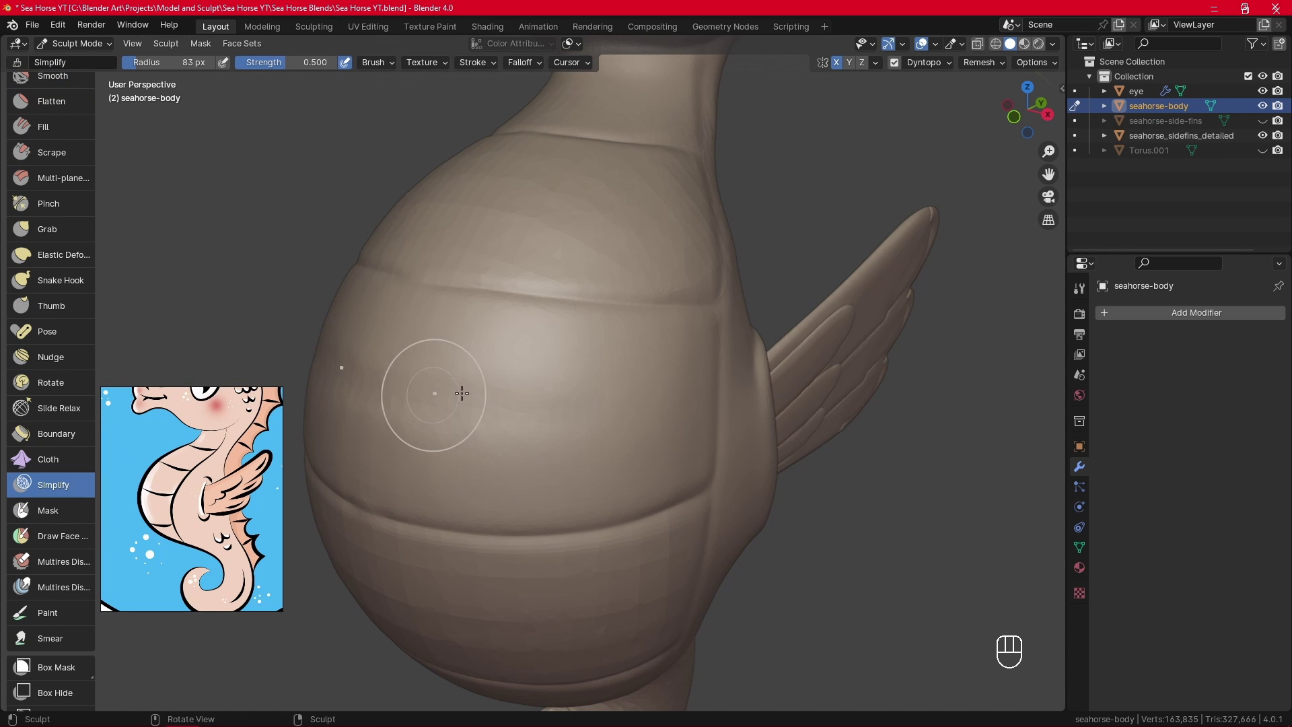
{"action": "key", "text": "f"}
{"action": "left_click", "coordinate": [929, 72]}
{"action": "left_click", "coordinate": [949, 64]}
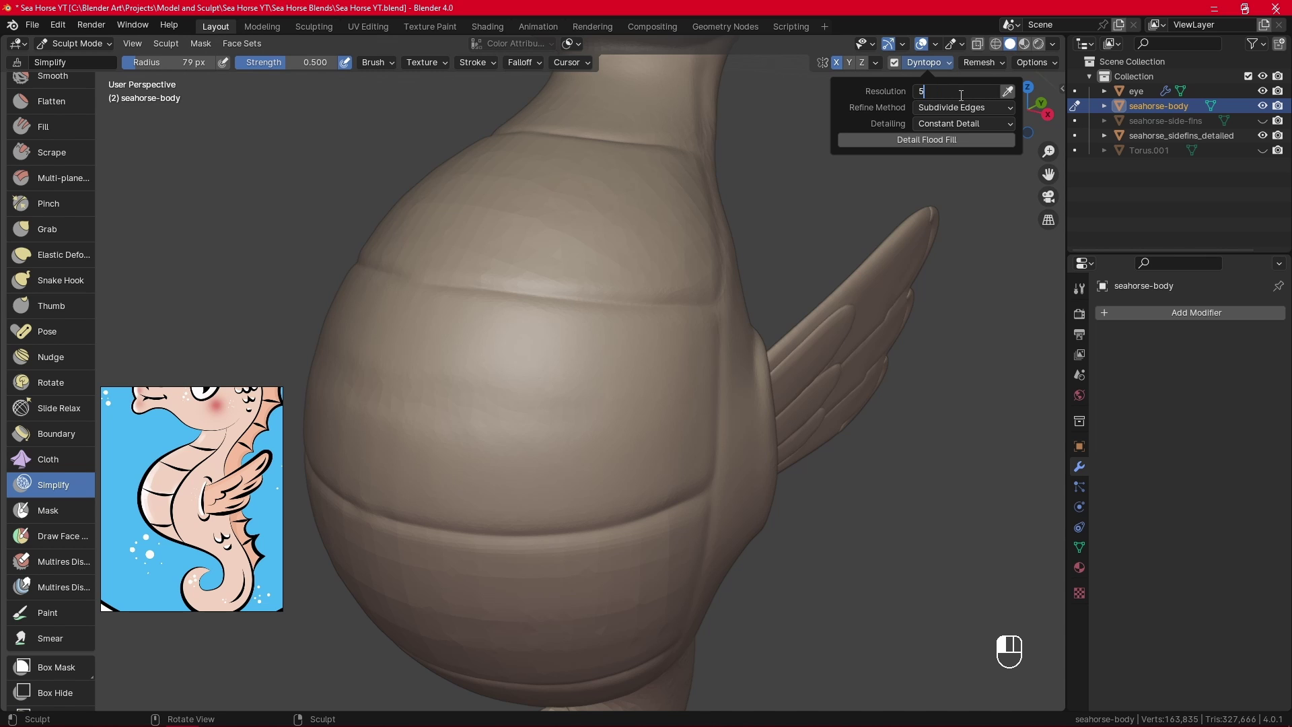
{"action": "key", "text": "Return"}
{"action": "mouse_move", "coordinate": [606, 390]}
{"action": "left_mouse_down"}
{"action": "mouse_move", "coordinate": [426, 394]}
{"action": "mouse_move", "coordinate": [623, 433]}
{"action": "mouse_move", "coordinate": [612, 412]}
{"action": "left_mouse_up"}
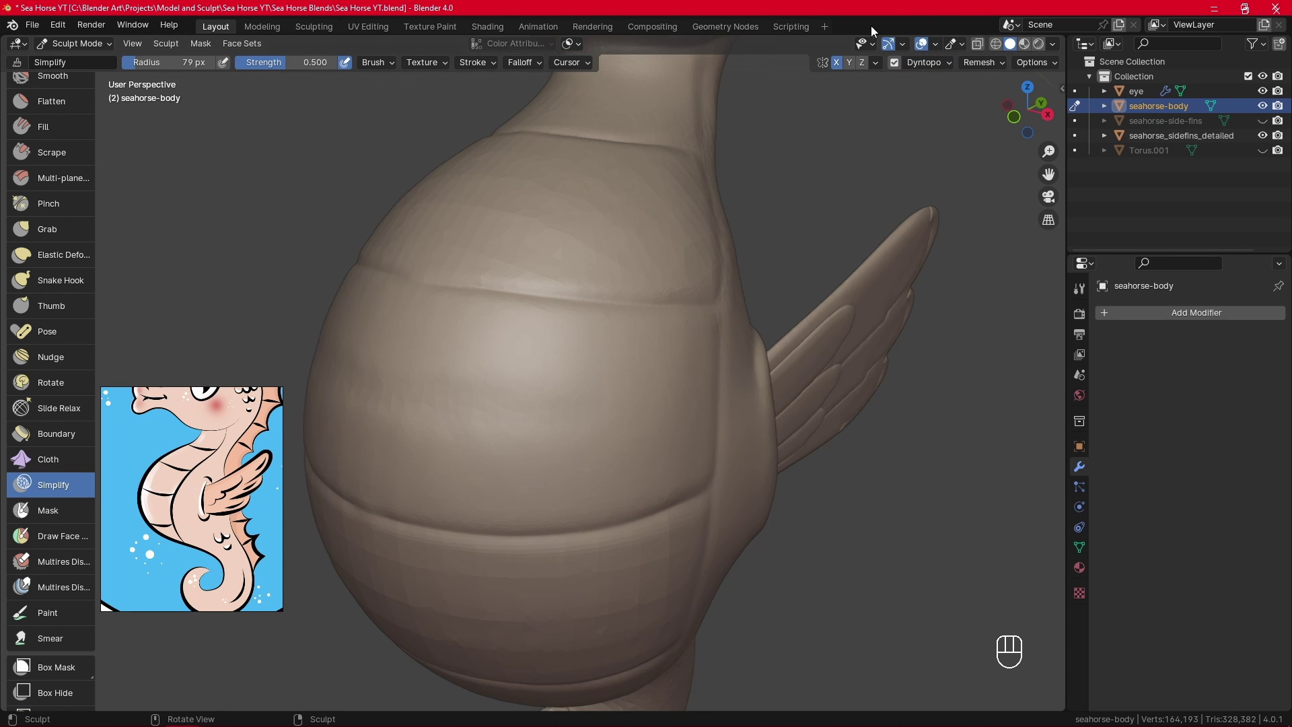
Enable the wireframe overlay in the viewport to show the mesh density while sculpting.
{"action": "left_click", "coordinate": [936, 43]}
{"action": "left_click", "coordinate": [937, 42]}
{"action": "left_click", "coordinate": [938, 42]}
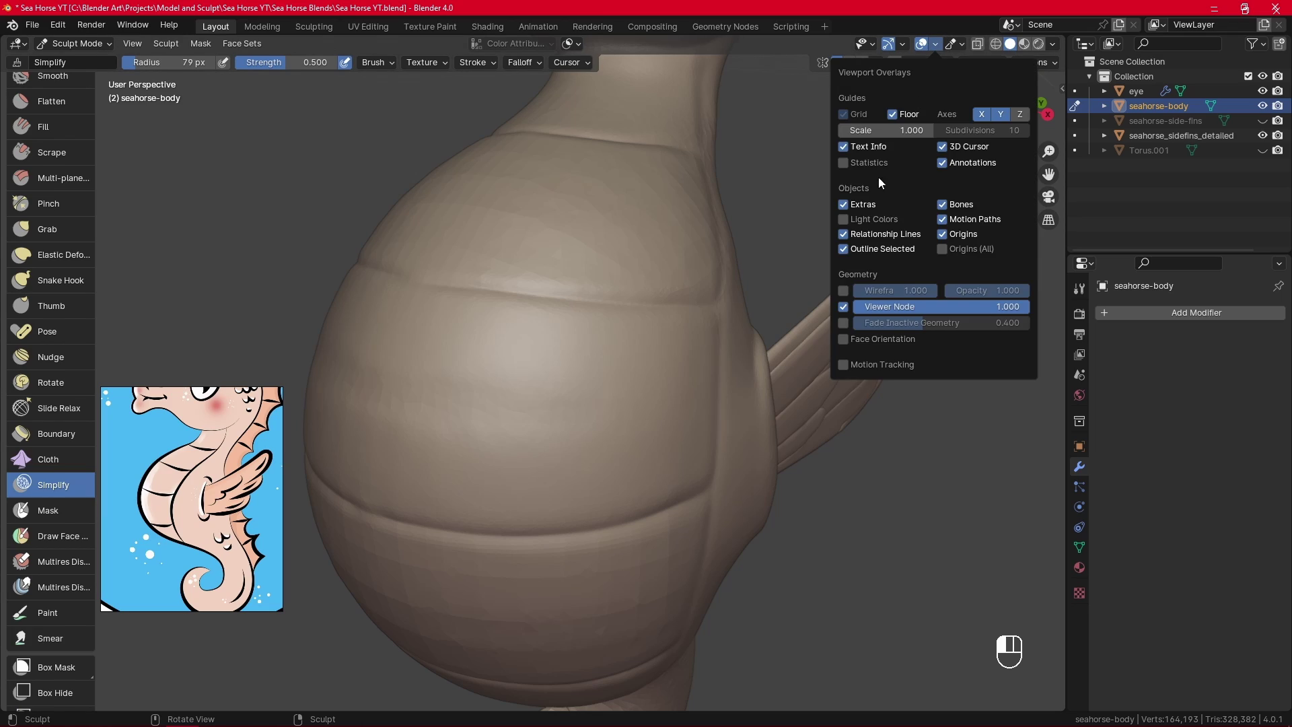
{"action": "left_click", "coordinate": [844, 292]}
Brush over the belly plates and front of the body with Simplify to give them finer, uniform topology.
{"action": "middle_click_drag", "start_coordinate": [821, 455], "coordinate": [648, 260]}
{"action": "mouse_move", "coordinate": [648, 260]}
{"action": "left_mouse_down"}
{"action": "mouse_move", "coordinate": [474, 256]}
{"action": "mouse_move", "coordinate": [494, 281]}
{"action": "left_mouse_up"}
{"action": "left_click_drag", "start_coordinate": [508, 299], "coordinate": [590, 294], "text": "alt"}
{"action": "left_click_drag", "start_coordinate": [664, 407], "coordinate": [482, 418]}
{"action": "left_click_drag", "start_coordinate": [583, 453], "coordinate": [585, 323], "text": "alt"}
{"action": "left_click_drag", "start_coordinate": [686, 335], "coordinate": [655, 301], "text": "alt"}
{"action": "mouse_move", "coordinate": [643, 314]}
{"action": "middle_mouse_down"}
{"action": "mouse_move", "coordinate": [692, 323]}
{"action": "mouse_move", "coordinate": [744, 462]}
{"action": "mouse_move", "coordinate": [654, 361]}
{"action": "mouse_move", "coordinate": [622, 455]}
{"action": "mouse_move", "coordinate": [580, 447]}
{"action": "middle_mouse_up"}
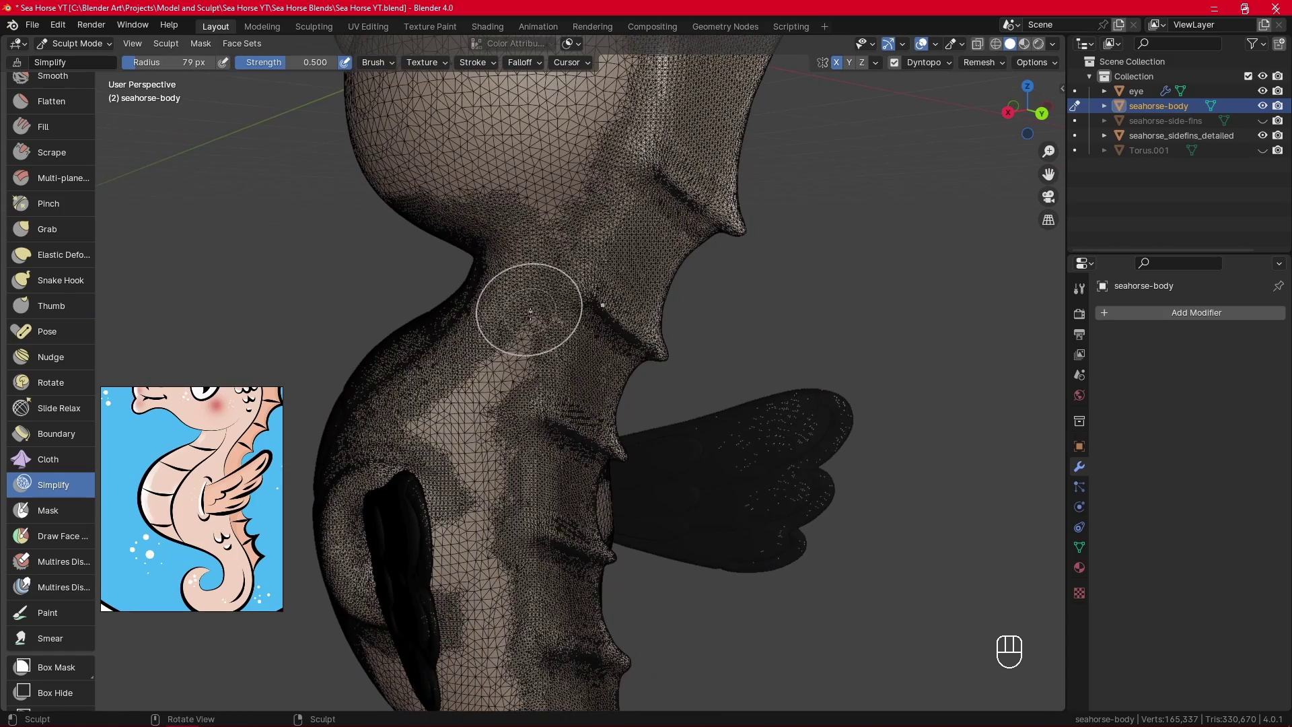
Refine the coarse mesh along the neck, side and back of the body with the Simplify brush.
{"action": "left_click_drag", "start_coordinate": [523, 322], "coordinate": [449, 471]}
{"action": "middle_click_drag", "start_coordinate": [470, 507], "coordinate": [508, 377], "text": "shift"}
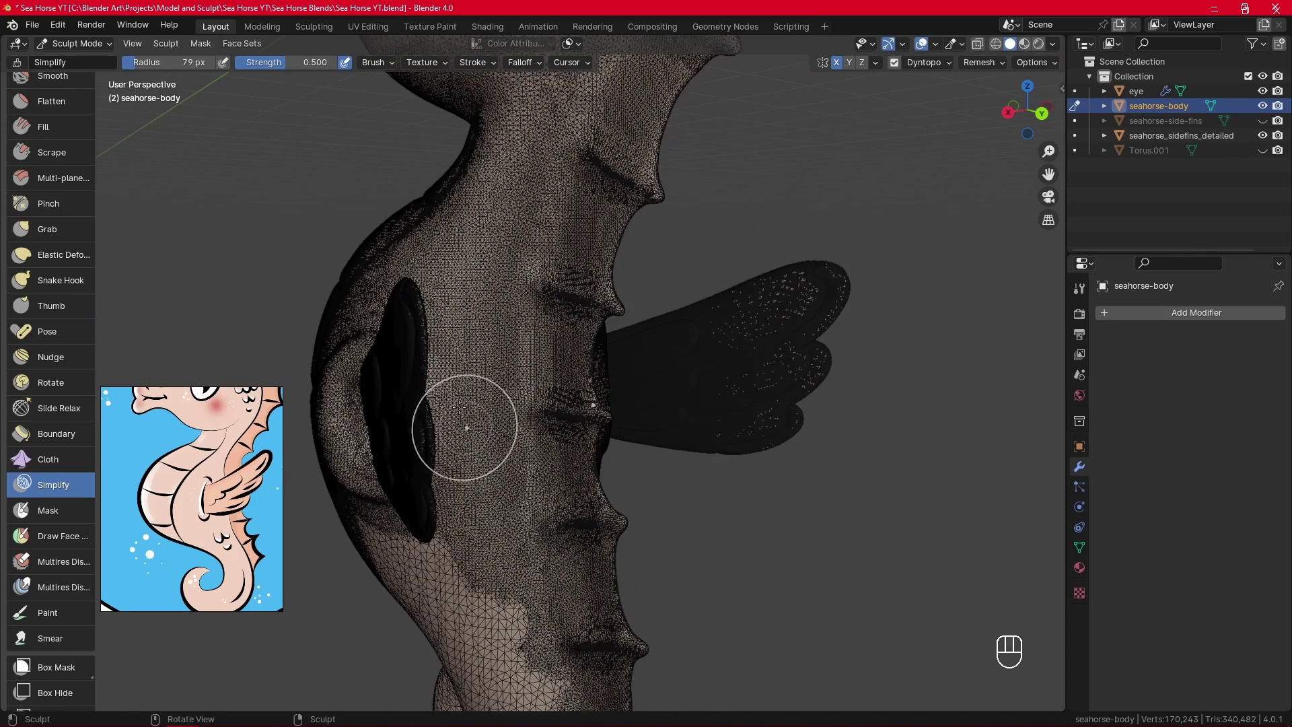
{"action": "middle_click_drag", "start_coordinate": [475, 504], "coordinate": [887, 522], "text": "shift"}
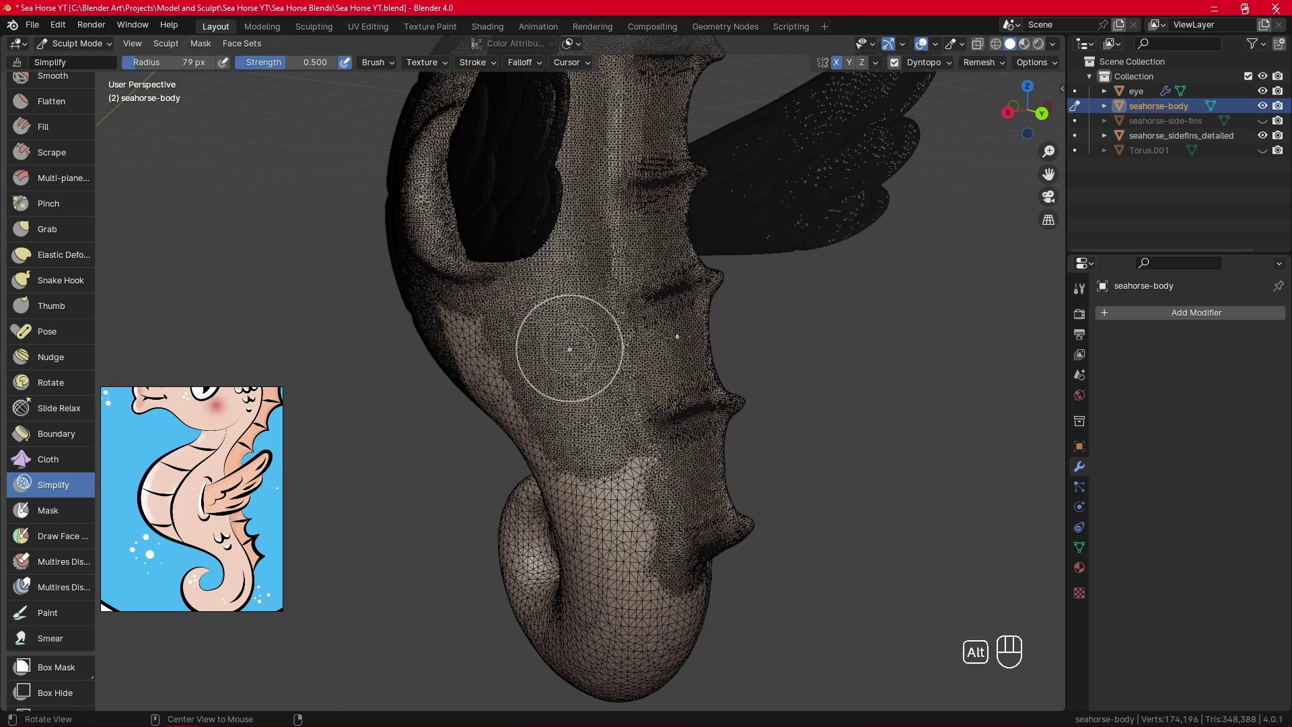
{"action": "middle_click_drag", "start_coordinate": [570, 349], "coordinate": [625, 337]}
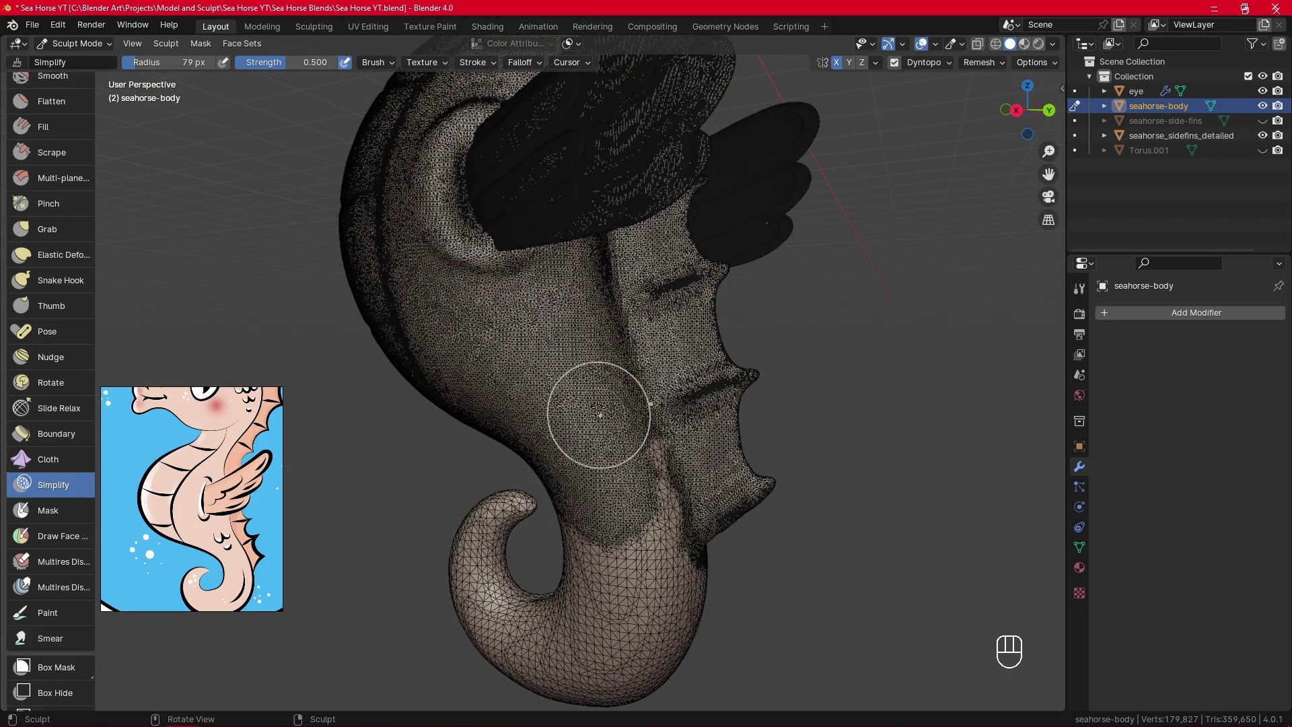
Even out the topology of the lower body and the whole curled tail with the Simplify brush.
{"action": "left_click_drag", "start_coordinate": [597, 409], "coordinate": [652, 530]}
{"action": "mouse_move", "coordinate": [681, 536]}
{"action": "middle_mouse_down", "text": "shift"}
{"action": "mouse_move", "coordinate": [712, 390]}
{"action": "mouse_move", "coordinate": [779, 396]}
{"action": "middle_mouse_up", "text": "shift"}
{"action": "mouse_move", "coordinate": [718, 369]}
{"action": "left_mouse_down"}
{"action": "mouse_move", "coordinate": [630, 389]}
{"action": "mouse_move", "coordinate": [531, 488]}
{"action": "mouse_move", "coordinate": [468, 444]}
{"action": "mouse_move", "coordinate": [481, 487]}
{"action": "left_mouse_up"}
{"action": "middle_click_drag", "start_coordinate": [568, 508], "coordinate": [760, 484], "text": "alt"}
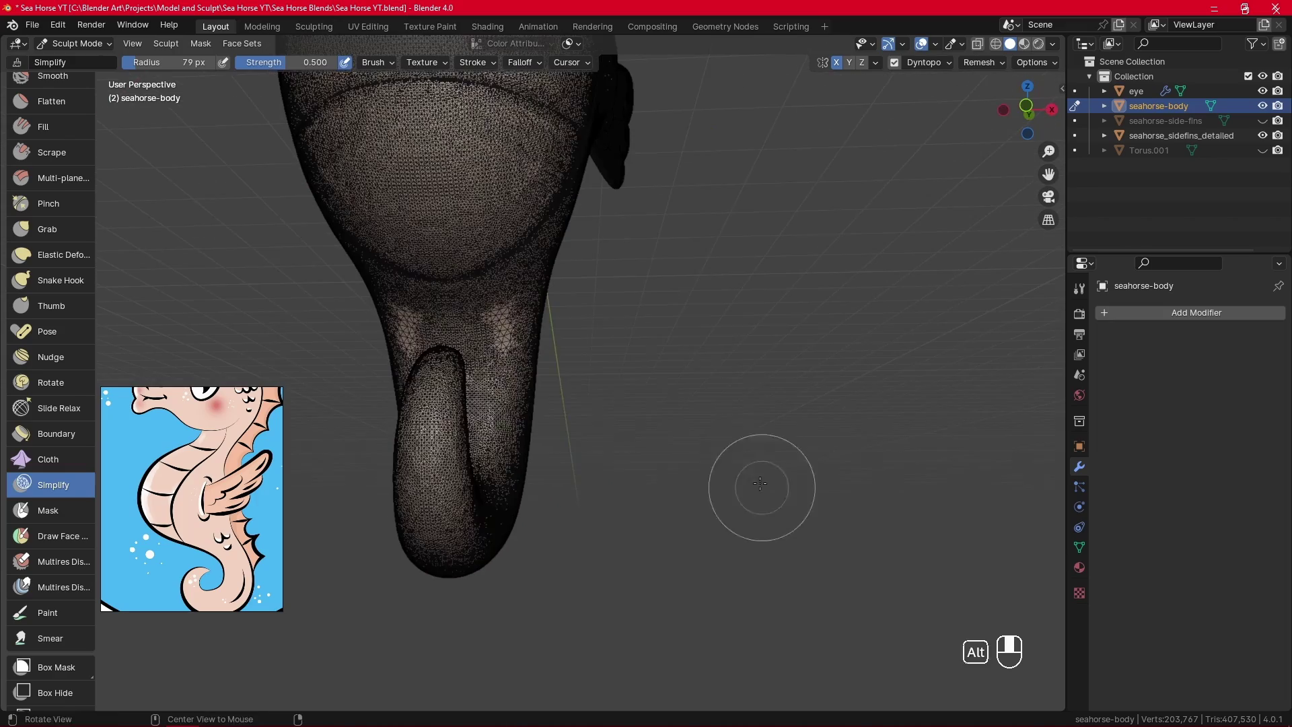
{"action": "middle_click_drag", "start_coordinate": [756, 297], "coordinate": [724, 346], "text": "alt"}
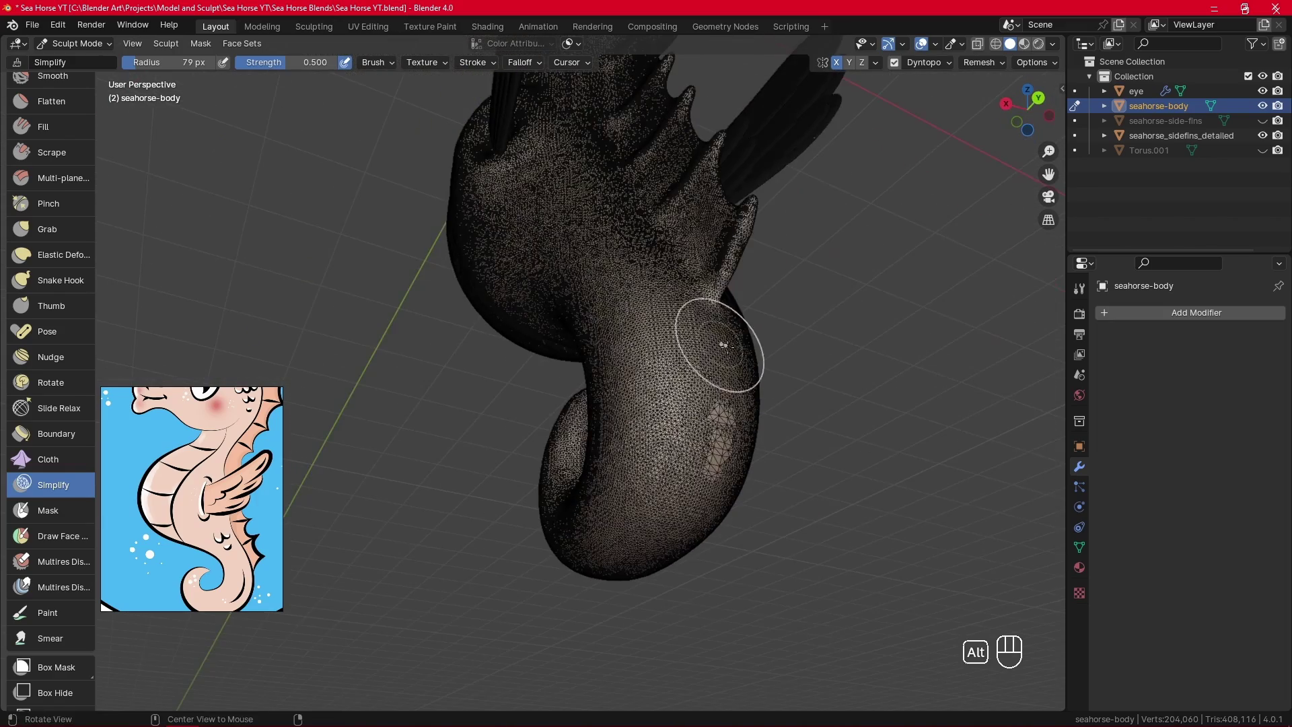
{"action": "left_click_drag", "start_coordinate": [725, 412], "coordinate": [717, 461]}
{"action": "mouse_move", "coordinate": [744, 219]}
{"action": "middle_mouse_down", "text": "shift"}
{"action": "mouse_move", "coordinate": [743, 392]}
{"action": "mouse_move", "coordinate": [840, 406]}
{"action": "middle_mouse_up", "text": "shift"}
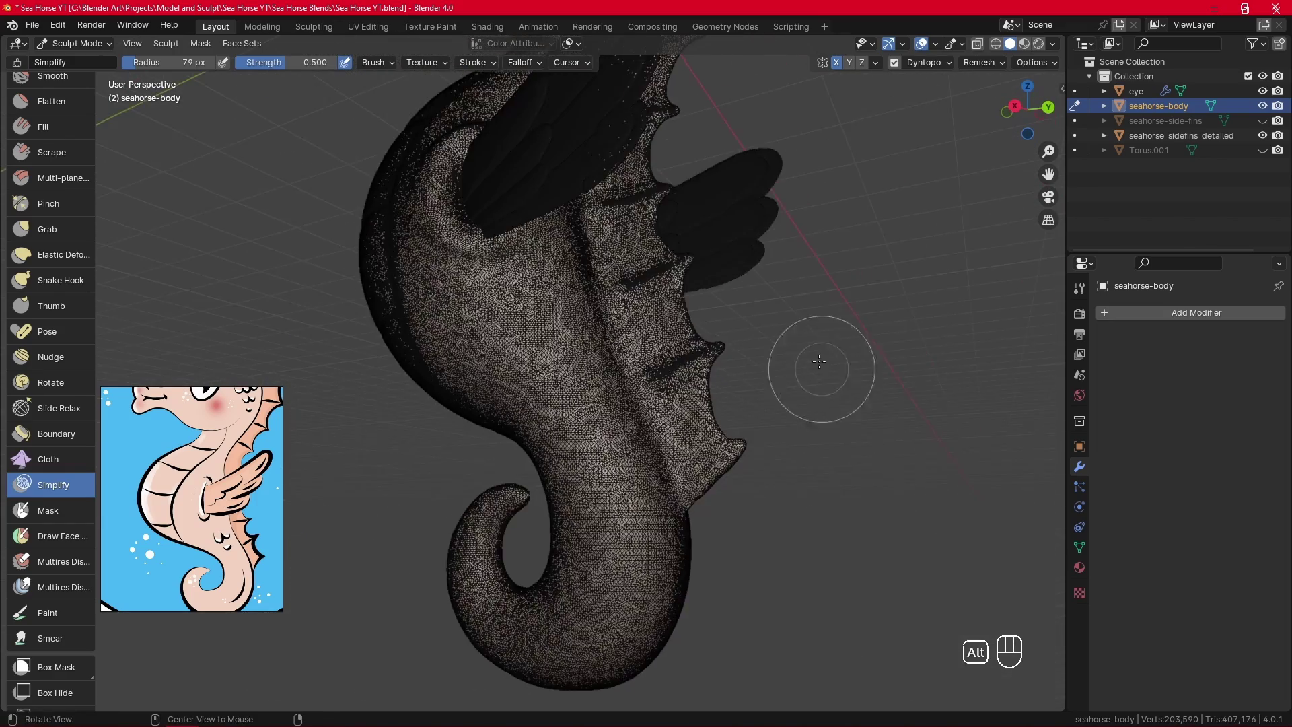
Brush over the remaining coarse patches on the upper body and head with Simplify until the mesh density is uniform.
{"action": "mouse_move", "coordinate": [819, 361]}
{"action": "middle_mouse_down", "text": "shift"}
{"action": "mouse_move", "coordinate": [755, 577]}
{"action": "mouse_move", "coordinate": [650, 302]}
{"action": "mouse_move", "coordinate": [577, 173]}
{"action": "middle_mouse_up", "text": "shift"}
{"action": "mouse_move", "coordinate": [576, 172]}
{"action": "left_mouse_down"}
{"action": "mouse_move", "coordinate": [518, 286]}
{"action": "mouse_move", "coordinate": [504, 131]}
{"action": "mouse_move", "coordinate": [465, 123]}
{"action": "mouse_move", "coordinate": [390, 282]}
{"action": "mouse_move", "coordinate": [464, 289]}
{"action": "left_mouse_up"}
{"action": "middle_click_drag", "start_coordinate": [464, 289], "coordinate": [290, 185], "text": "alt"}
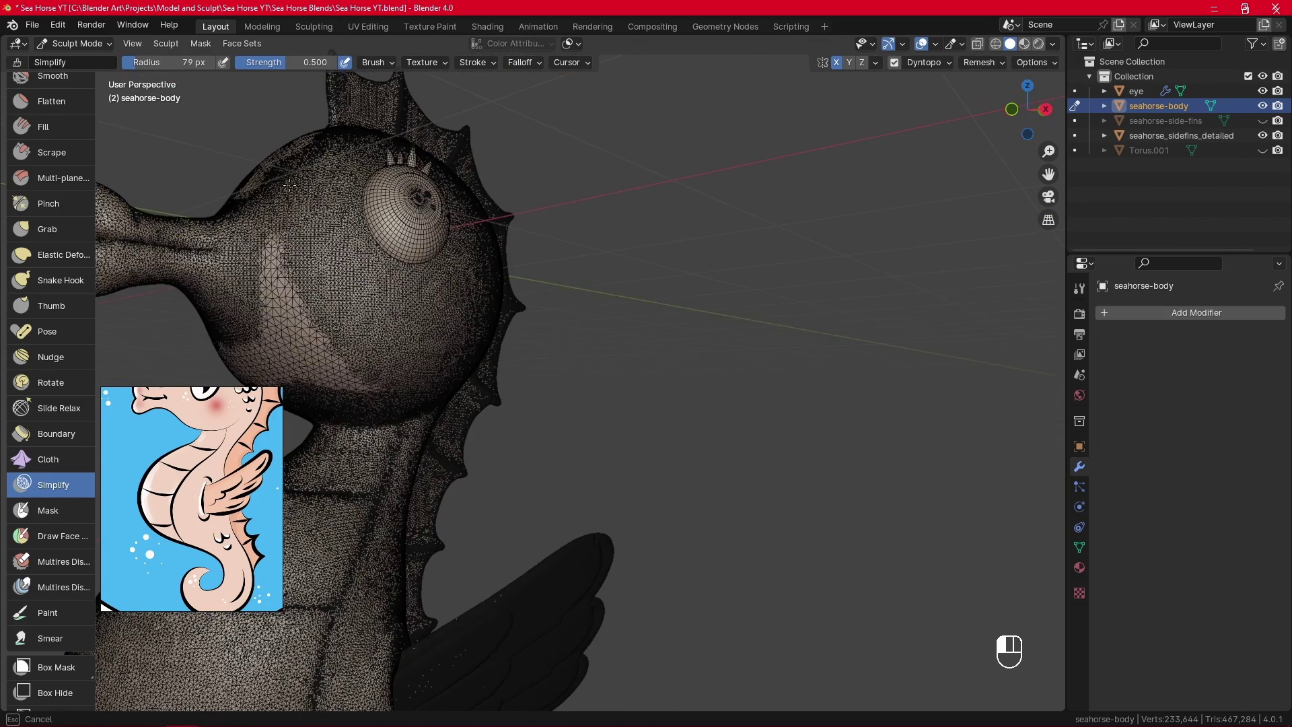
{"action": "mouse_move", "coordinate": [290, 185]}
{"action": "left_mouse_down"}
{"action": "mouse_move", "coordinate": [259, 366]}
{"action": "mouse_move", "coordinate": [262, 337]}
{"action": "left_mouse_up"}
{"action": "mouse_move", "coordinate": [229, 242]}
{"action": "middle_mouse_down", "text": "alt"}
{"action": "mouse_move", "coordinate": [448, 267]}
{"action": "mouse_move", "coordinate": [506, 245]}
{"action": "middle_mouse_up", "text": "alt"}
{"action": "mouse_move", "coordinate": [472, 235]}
{"action": "left_mouse_down"}
{"action": "mouse_move", "coordinate": [449, 217]}
{"action": "mouse_move", "coordinate": [458, 131]}
{"action": "left_mouse_up"}
{"action": "middle_click_drag", "start_coordinate": [477, 146], "coordinate": [496, 262], "text": "alt+shift"}
{"action": "left_click_drag", "start_coordinate": [501, 188], "coordinate": [565, 180]}
{"action": "middle_click_drag", "start_coordinate": [666, 196], "coordinate": [569, 191], "text": "alt"}
{"action": "middle_click_drag", "start_coordinate": [648, 292], "coordinate": [709, 120], "text": "alt+shift"}
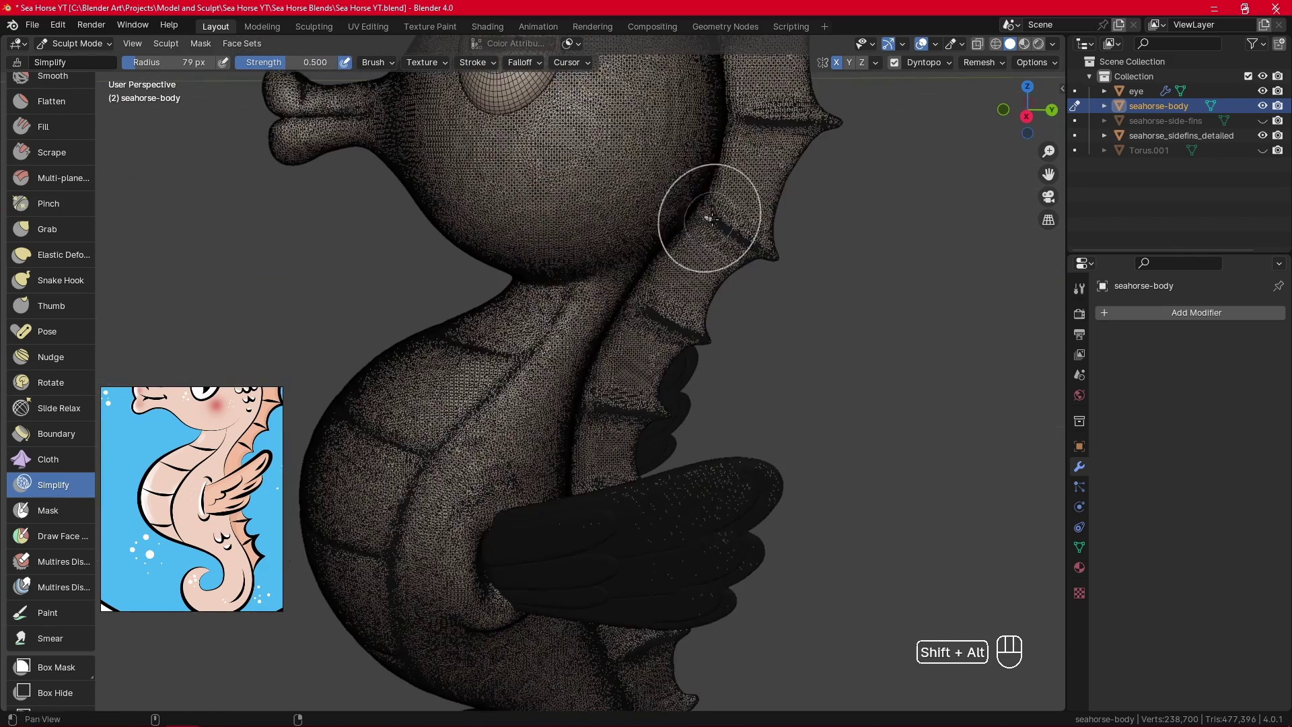
Turn off the wireframe overlay and switch back to the Smooth brush.
{"action": "left_click", "coordinate": [936, 45]}
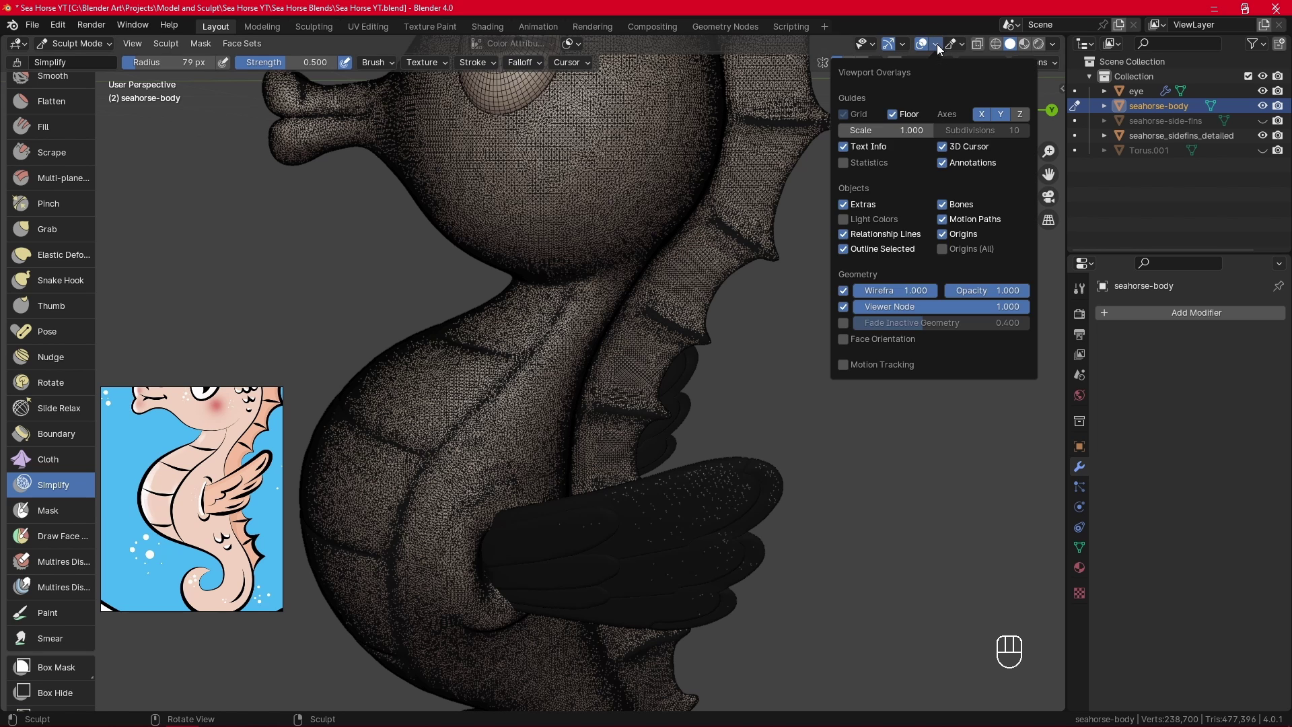
{"action": "left_click", "coordinate": [843, 290]}
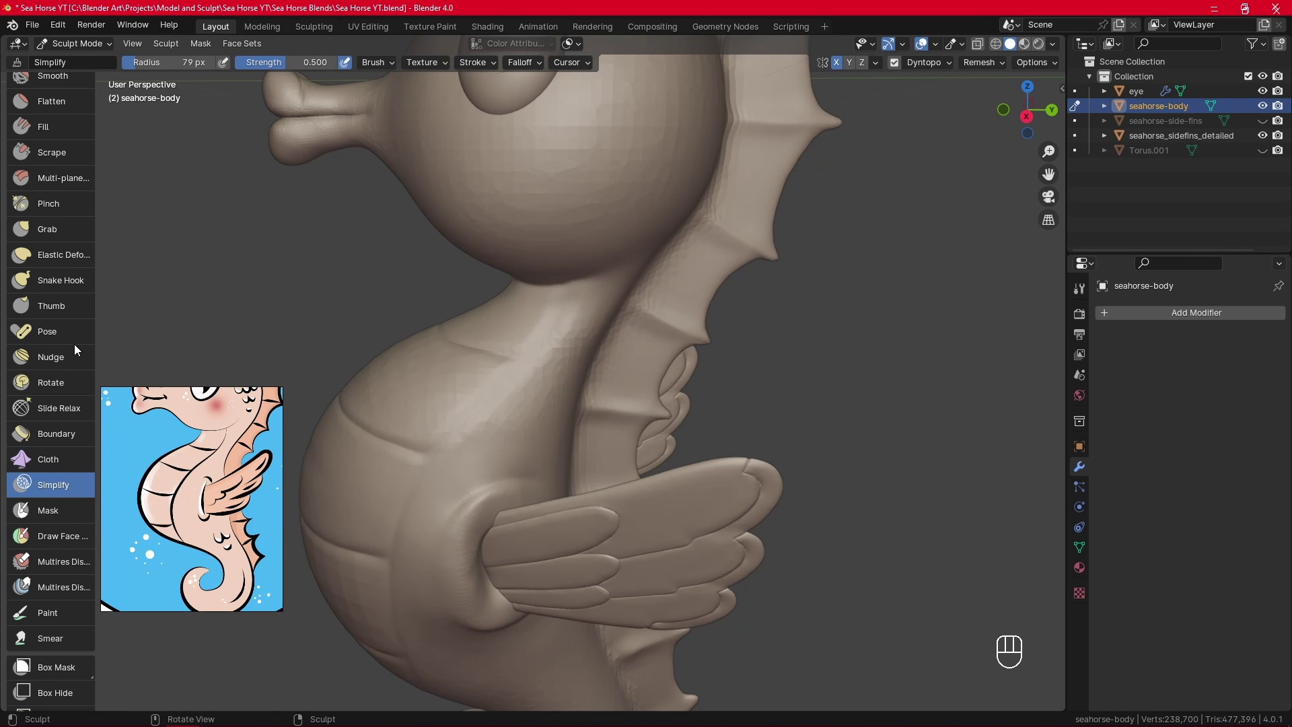
{"action": "left_click", "coordinate": [71, 80]}
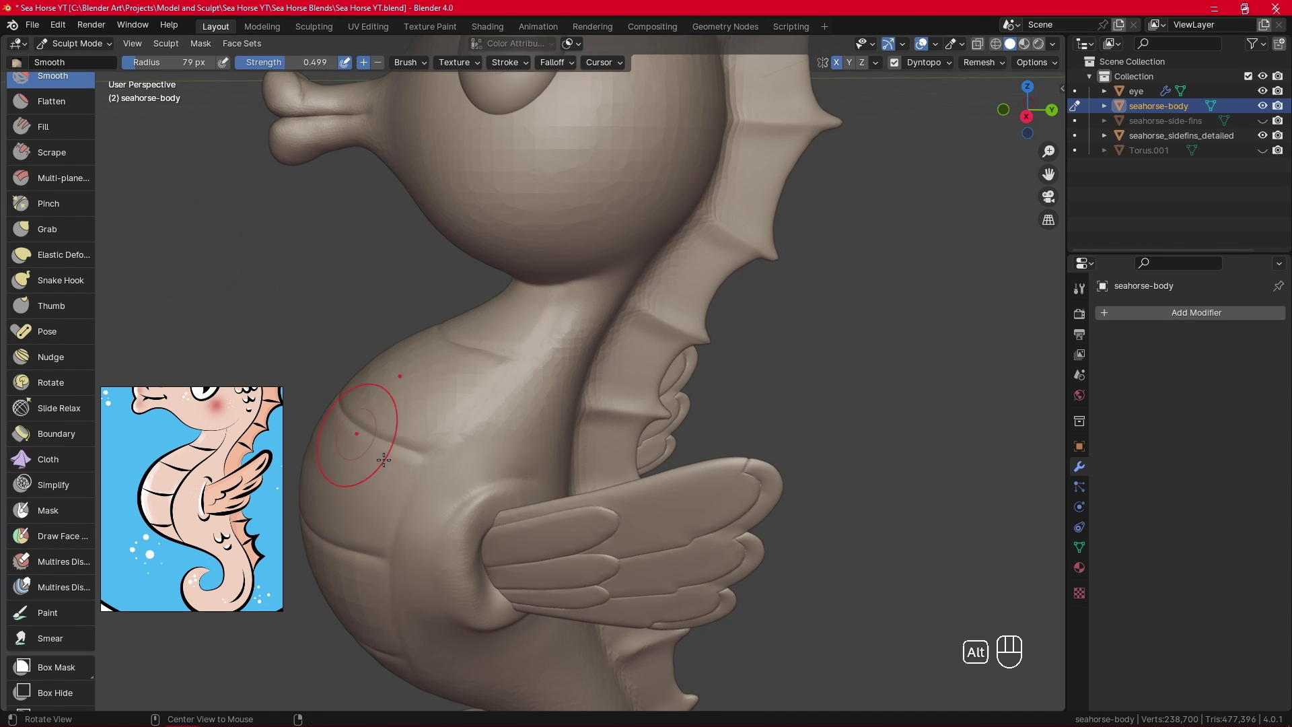
Smooth the faceting on the middle belly plates with the Smooth brush at a 79 px radius.
{"action": "mouse_move", "coordinate": [354, 432]}
{"action": "middle_mouse_down", "text": "alt+shift"}
{"action": "mouse_move", "coordinate": [643, 274]}
{"action": "mouse_move", "coordinate": [667, 404]}
{"action": "middle_mouse_up", "text": "alt+shift"}
{"action": "left_click_drag", "start_coordinate": [667, 404], "coordinate": [656, 363], "text": "ctrl+alt"}
{"action": "mouse_move", "coordinate": [436, 258]}
{"action": "left_mouse_down"}
{"action": "mouse_move", "coordinate": [263, 240]}
{"action": "mouse_move", "coordinate": [443, 246]}
{"action": "left_mouse_up"}
{"action": "left_click_drag", "start_coordinate": [254, 233], "coordinate": [387, 257]}
{"action": "middle_click_drag", "start_coordinate": [392, 254], "coordinate": [399, 270], "text": "alt"}
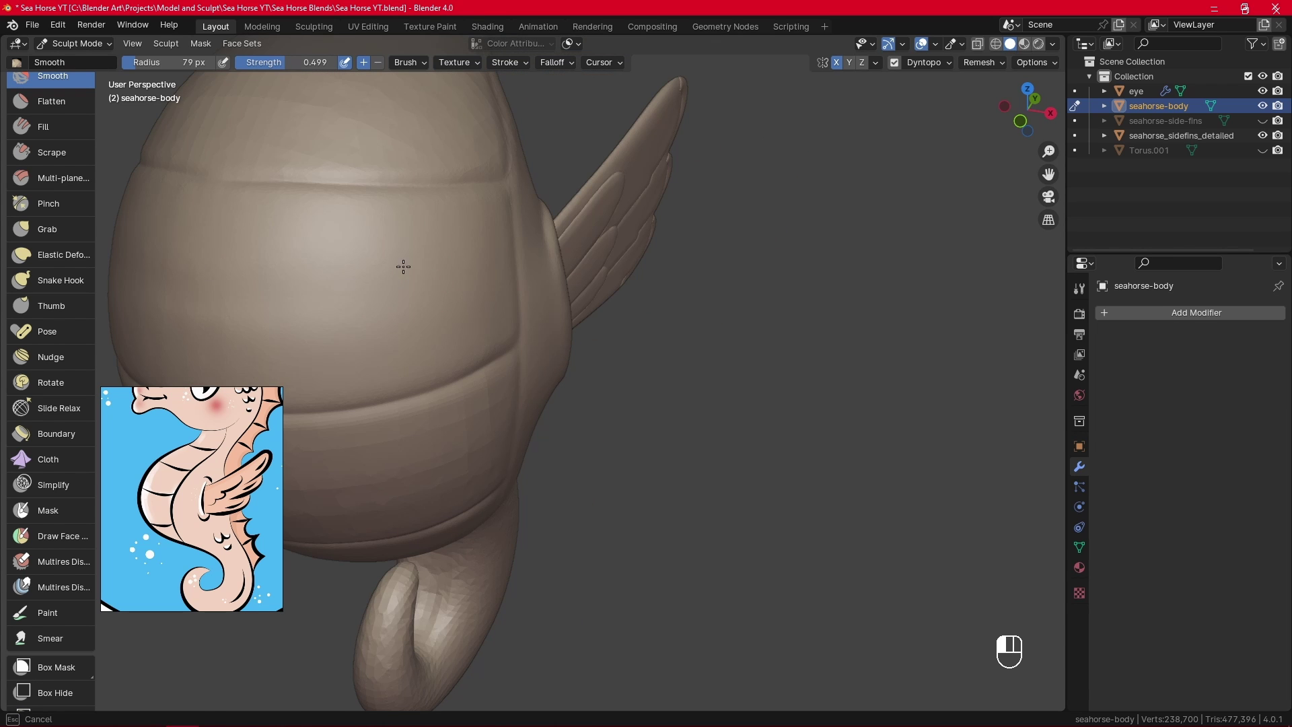
{"action": "mouse_move", "coordinate": [453, 235]}
{"action": "left_mouse_down"}
{"action": "mouse_move", "coordinate": [355, 264]}
{"action": "mouse_move", "coordinate": [313, 226]}
{"action": "left_mouse_up"}
{"action": "left_click_drag", "start_coordinate": [358, 268], "coordinate": [441, 206], "text": "alt+shift"}
{"action": "left_click_drag", "start_coordinate": [517, 275], "coordinate": [506, 297]}
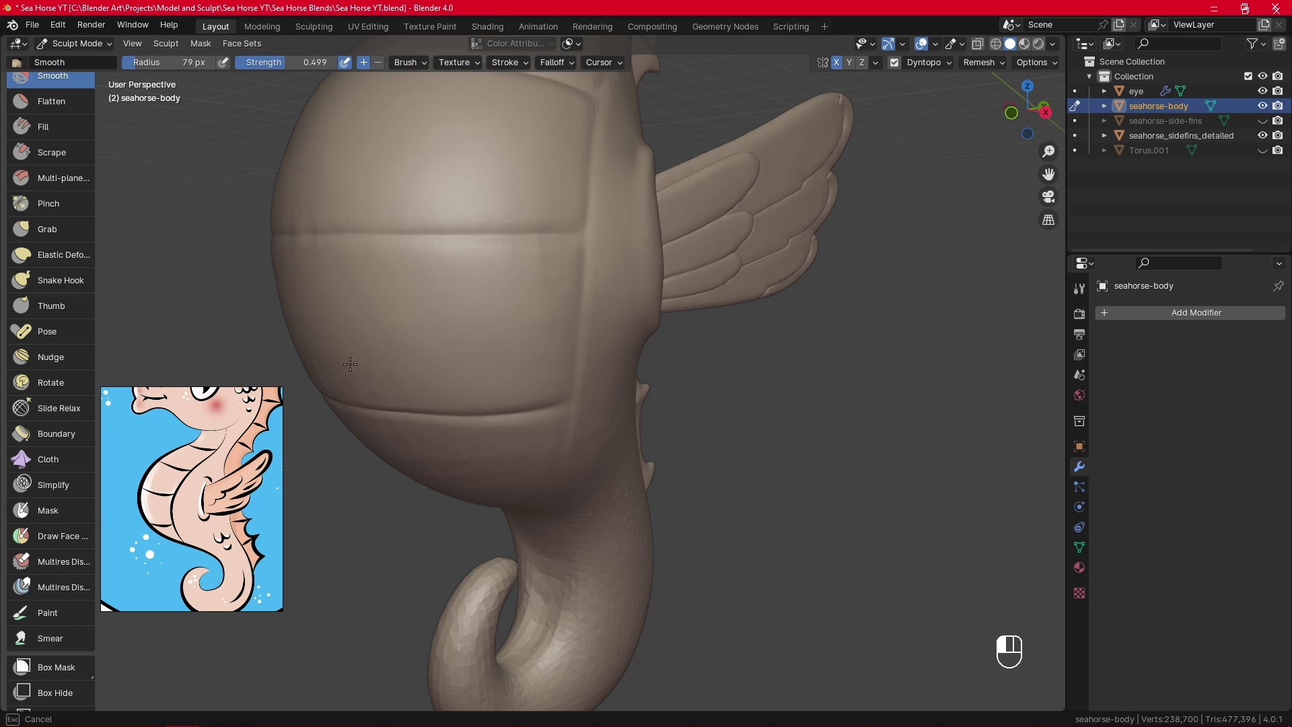
Smooth the lower belly plates down to the belly's base, reducing the brush radius to 60 px.
{"action": "left_click_drag", "start_coordinate": [361, 377], "coordinate": [397, 373]}
{"action": "mouse_move", "coordinate": [627, 307]}
{"action": "left_mouse_down", "text": "alt"}
{"action": "mouse_move", "coordinate": [533, 356]}
{"action": "mouse_move", "coordinate": [640, 323]}
{"action": "mouse_move", "coordinate": [652, 303]}
{"action": "left_mouse_up", "text": "alt"}
{"action": "key", "text": "f"}
{"action": "left_click", "coordinate": [568, 317]}
{"action": "key", "text": "f"}
{"action": "left_click", "coordinate": [634, 332]}
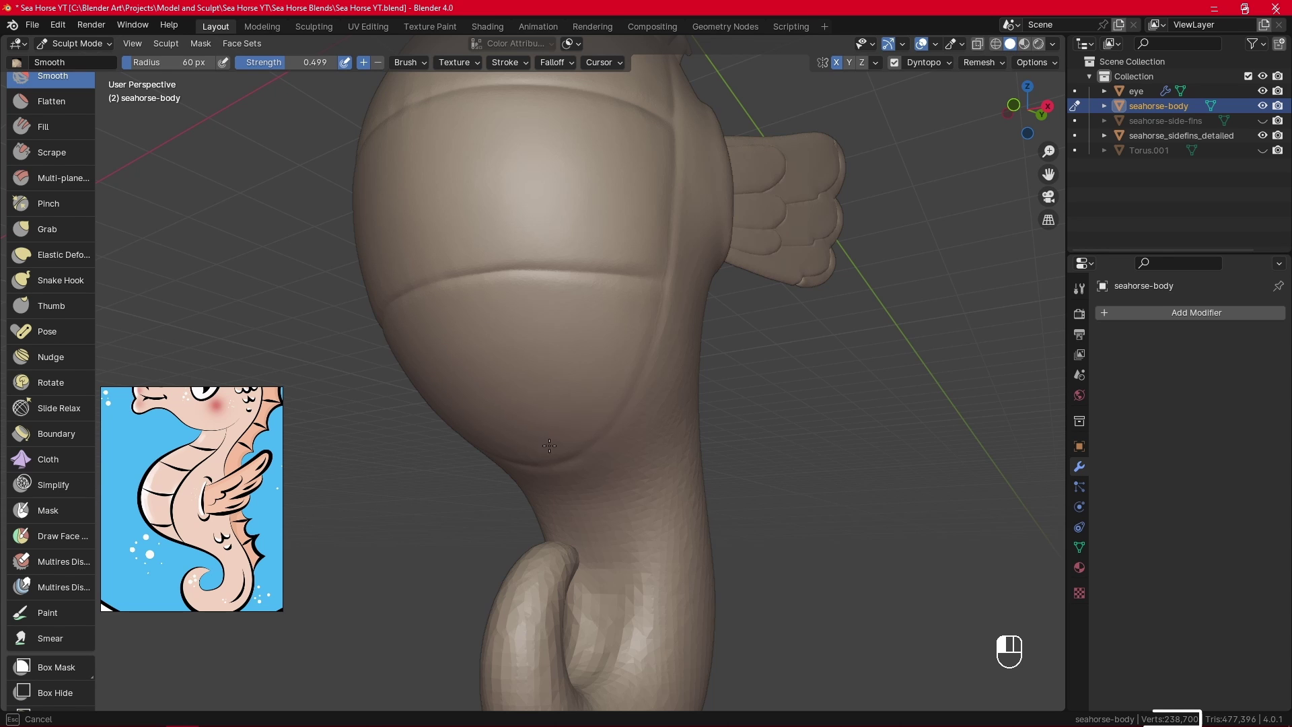
{"action": "left_click_drag", "start_coordinate": [649, 369], "coordinate": [666, 340], "text": "alt"}
{"action": "mouse_move", "coordinate": [596, 301]}
{"action": "left_mouse_down", "text": "alt"}
{"action": "mouse_move", "coordinate": [645, 336]}
{"action": "mouse_move", "coordinate": [662, 330]}
{"action": "left_mouse_up", "text": "alt"}
Smooth the body between the belly and the tail, enlarging the brush radius to 89 px.
{"action": "key", "text": "f"}
{"action": "left_click", "coordinate": [523, 244]}
{"action": "left_click_drag", "start_coordinate": [774, 290], "coordinate": [649, 306], "text": "alt"}
{"action": "mouse_move", "coordinate": [649, 306]}
{"action": "left_mouse_down", "text": "alt+shift"}
{"action": "mouse_move", "coordinate": [688, 316]}
{"action": "mouse_move", "coordinate": [612, 290]}
{"action": "mouse_move", "coordinate": [683, 482]}
{"action": "left_mouse_up", "text": "alt+shift"}
{"action": "key", "text": "f"}
{"action": "left_click", "coordinate": [640, 294]}
{"action": "left_click_drag", "start_coordinate": [613, 296], "coordinate": [685, 505]}
{"action": "left_click_drag", "start_coordinate": [661, 417], "coordinate": [633, 259], "text": "alt+shift"}
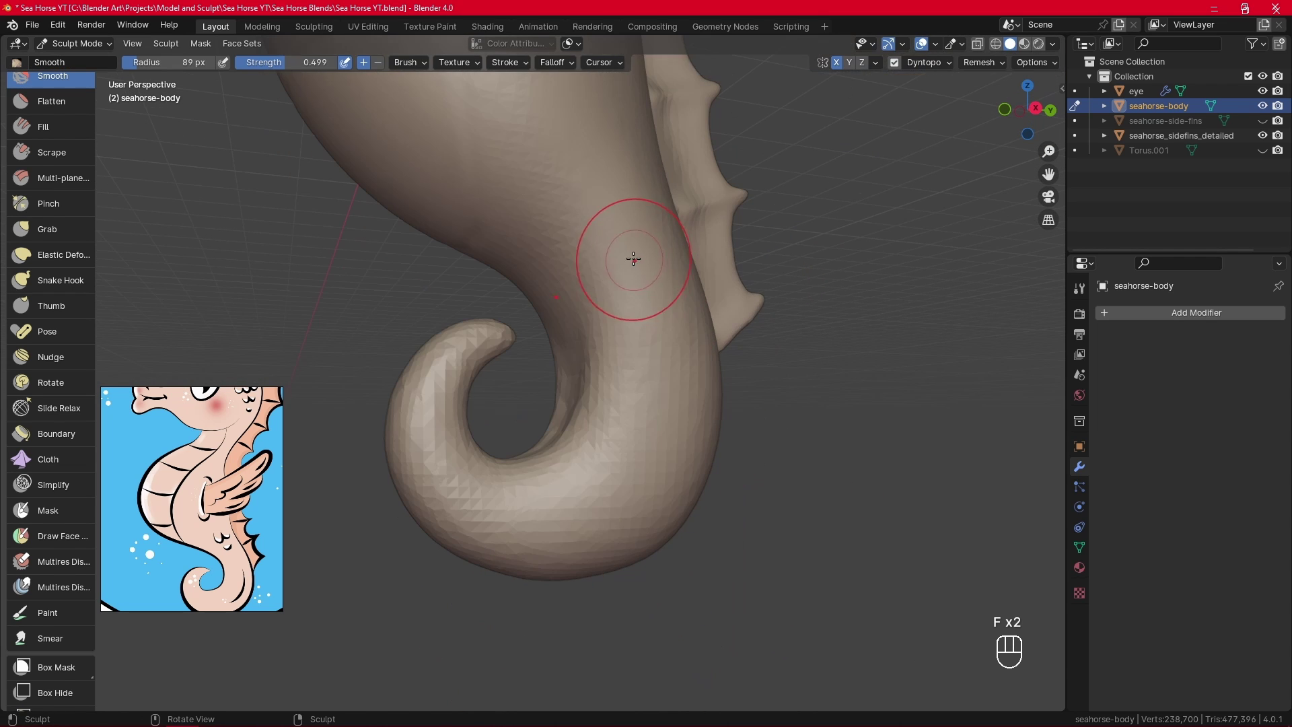
Smooth the curled tail all around, including its inner curve, with a 102 px brush radius.
{"action": "key", "text": "f"}
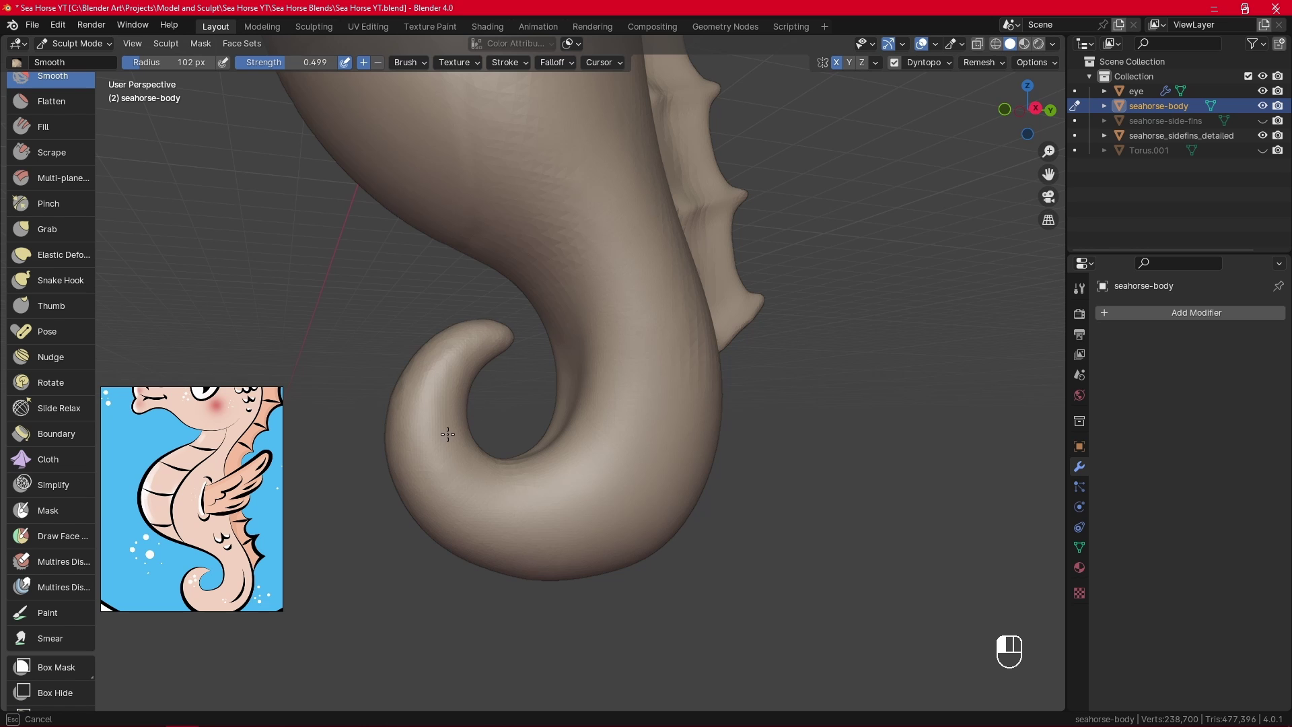
{"action": "left_click", "coordinate": [428, 349]}
{"action": "left_click_drag", "start_coordinate": [428, 350], "coordinate": [572, 342], "text": "alt"}
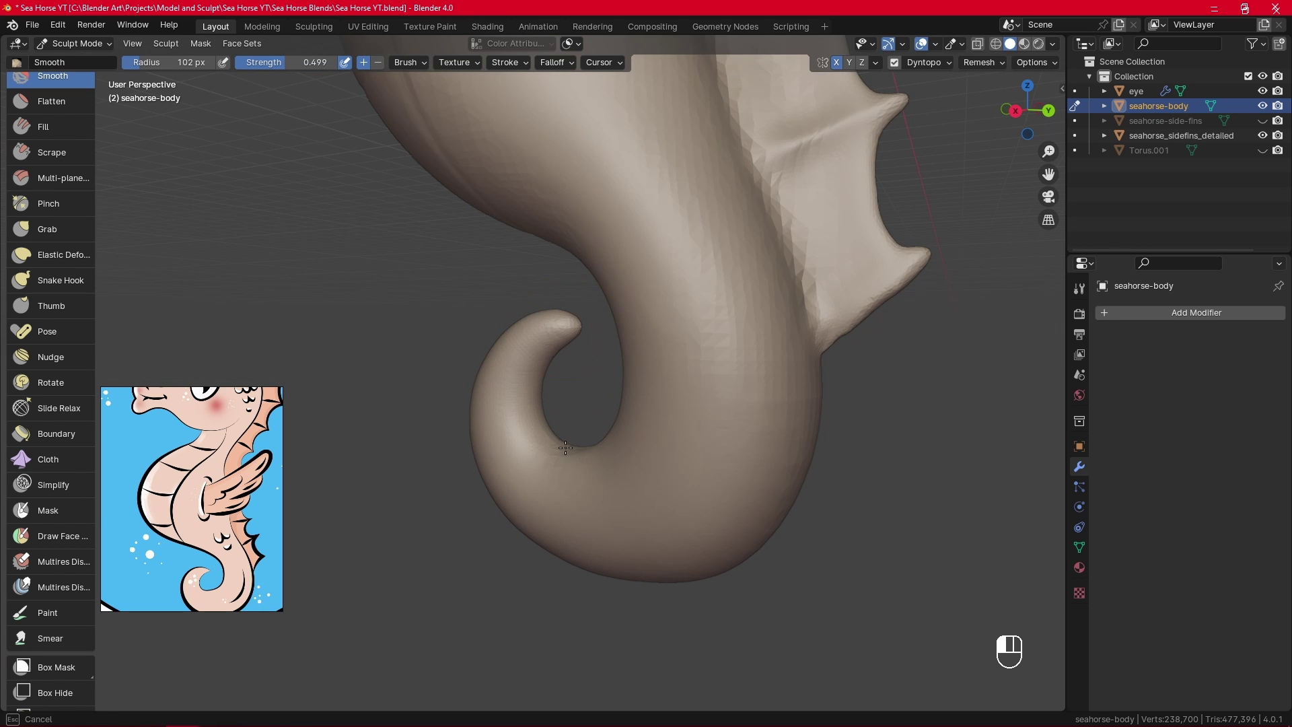
{"action": "left_click_drag", "start_coordinate": [565, 448], "coordinate": [560, 448]}
{"action": "left_click_drag", "start_coordinate": [599, 444], "coordinate": [713, 503], "text": "alt"}
{"action": "left_click_drag", "start_coordinate": [529, 345], "coordinate": [450, 404]}
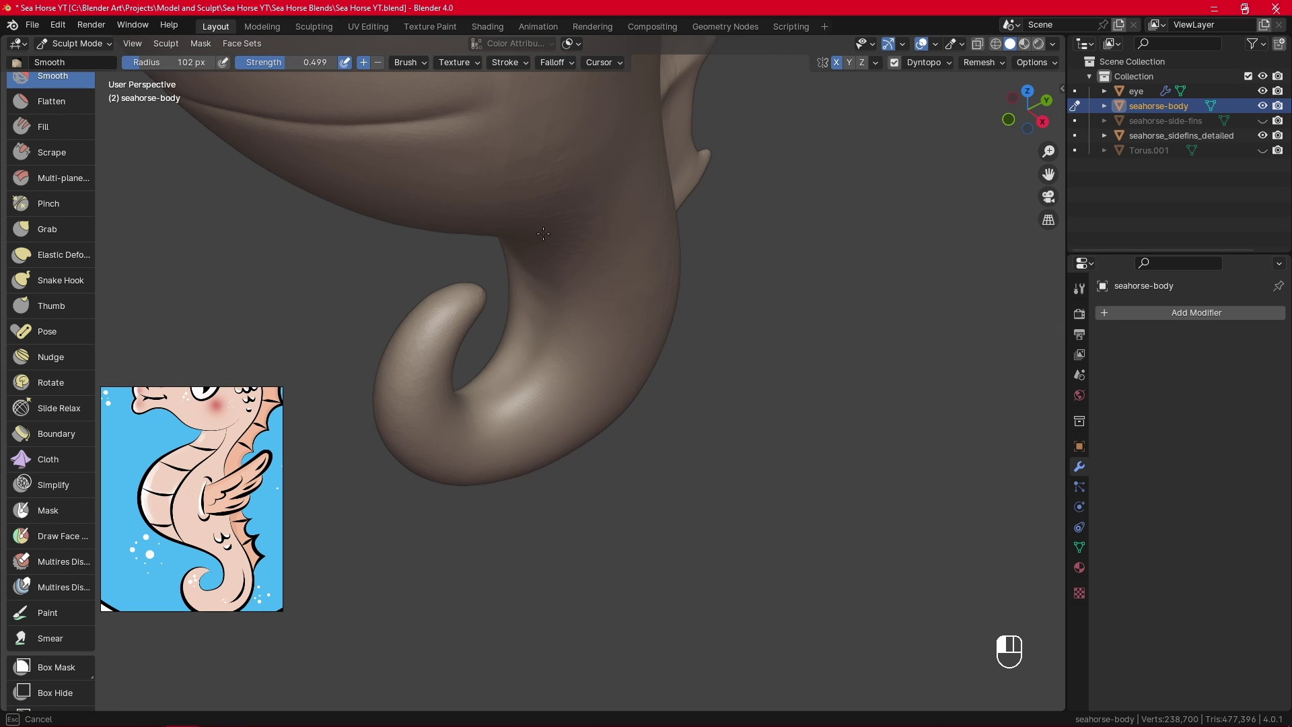
Undo the smoothing over the lower belly's side border and re-smooth the body beside it with an 81 px brush radius.
{"action": "mouse_move", "coordinate": [610, 265]}
{"action": "left_mouse_down", "text": "alt"}
{"action": "mouse_move", "coordinate": [599, 199]}
{"action": "mouse_move", "coordinate": [603, 326]}
{"action": "left_mouse_up", "text": "alt"}
{"action": "key", "text": "f"}
{"action": "left_click", "coordinate": [586, 321]}
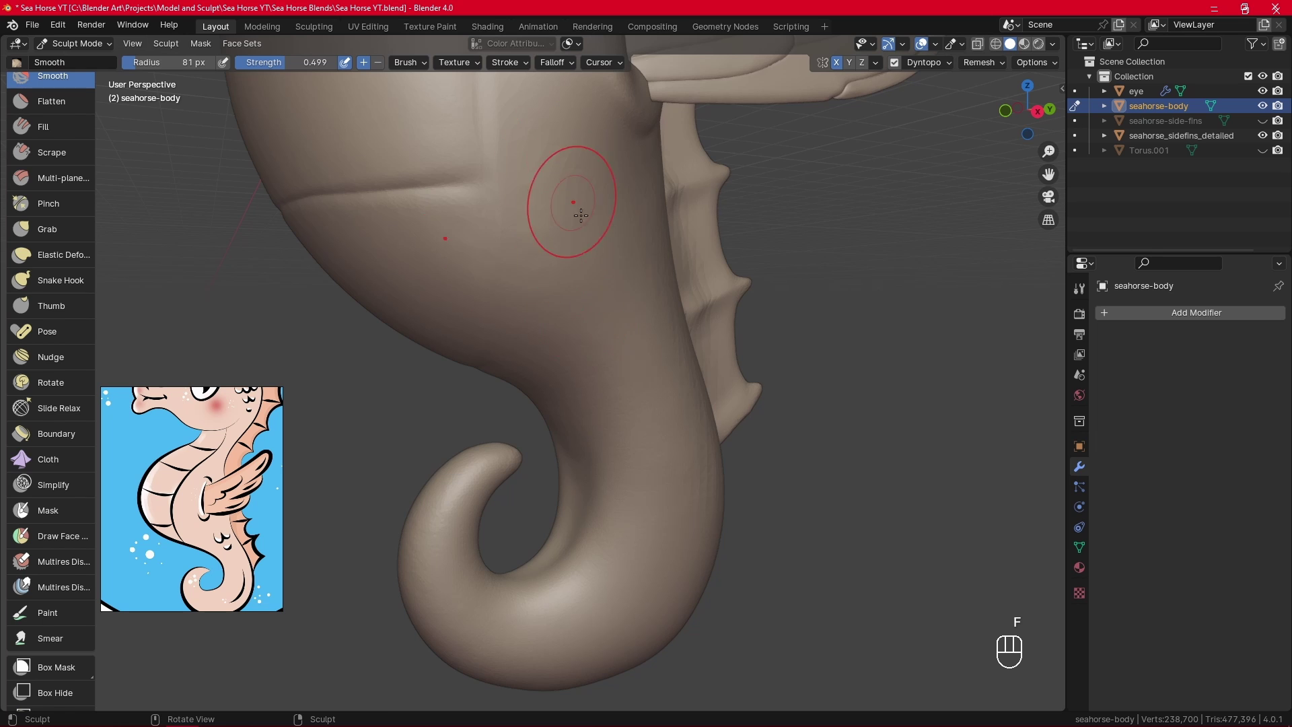
{"action": "key", "text": "ctrl+z"}
{"action": "key", "text": "ctrl+y"}
{"action": "left_click_drag", "start_coordinate": [590, 354], "coordinate": [599, 320], "text": "alt"}
{"action": "key", "text": "ctrl+z"}
{"action": "left_click_drag", "start_coordinate": [566, 401], "coordinate": [575, 389]}
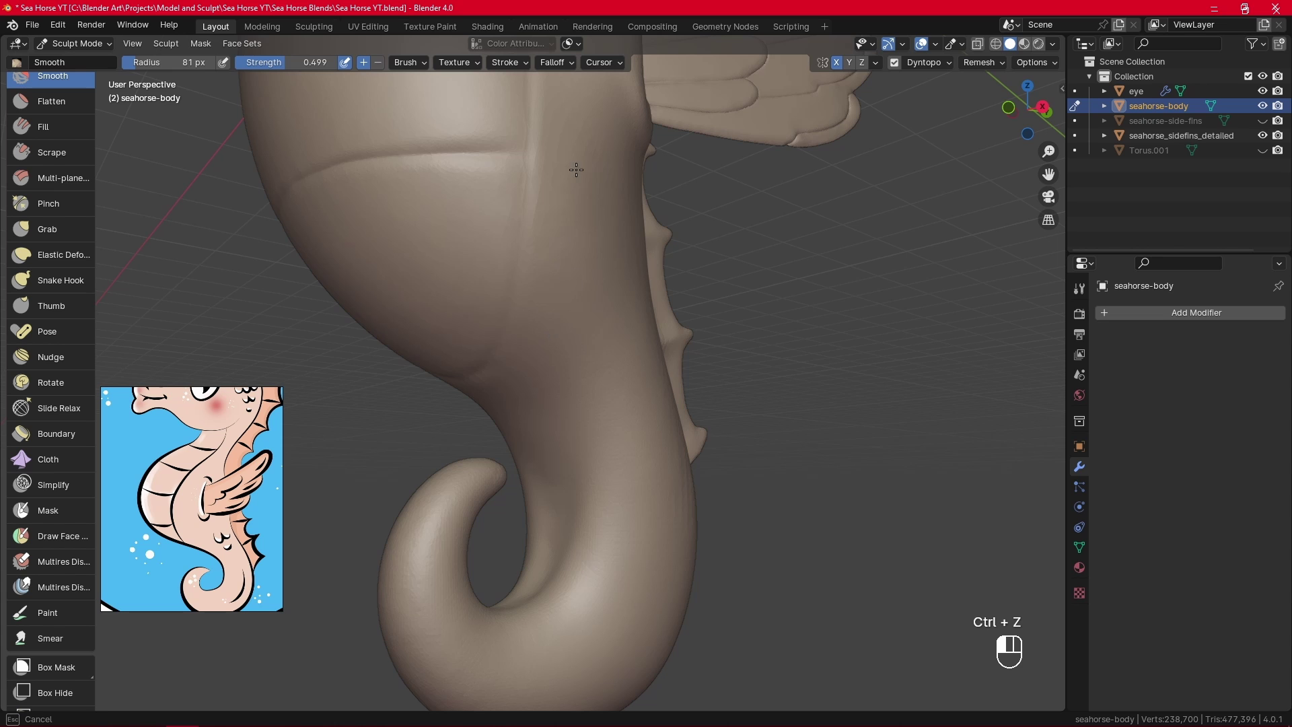
Smooth along the lower belly's side border with a 39 px brush radius.
{"action": "left_click_drag", "start_coordinate": [581, 223], "coordinate": [608, 354], "text": "alt+shift"}
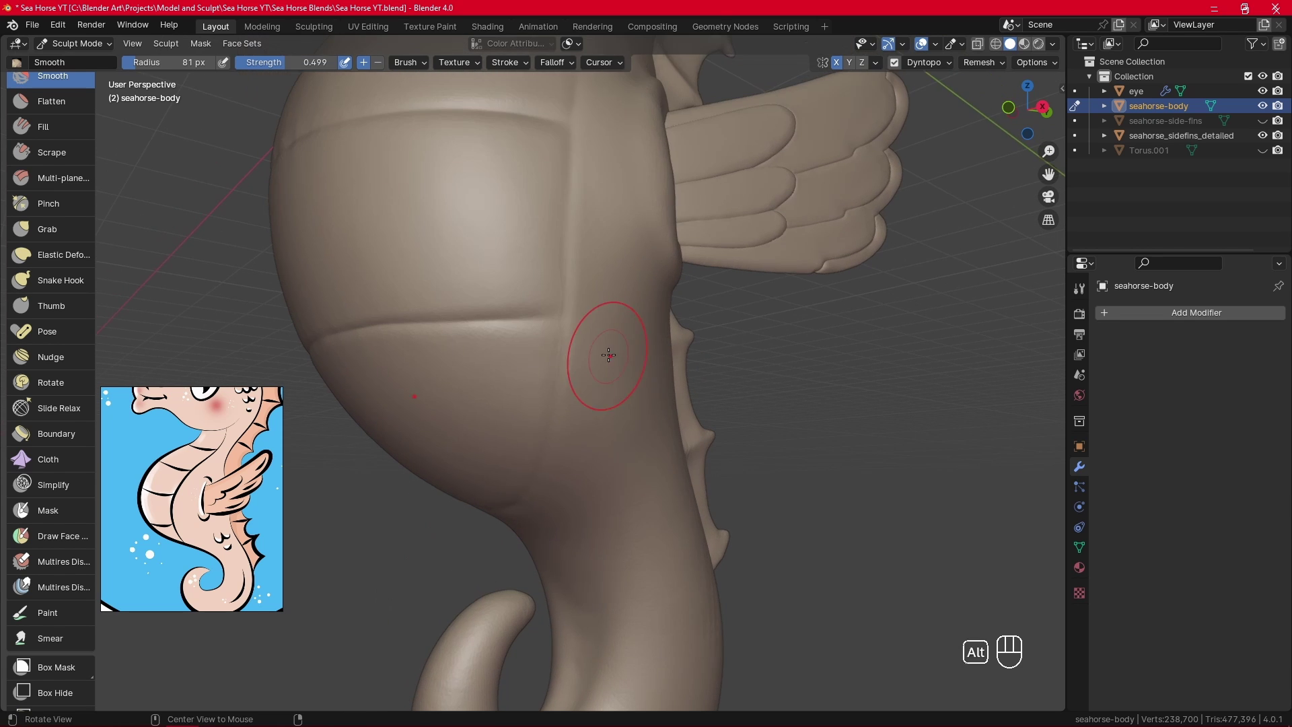
{"action": "key", "text": "f"}
{"action": "left_click", "coordinate": [581, 342]}
{"action": "scroll", "coordinate": [584, 337], "scroll_direction": "up", "scroll_amount": 2}
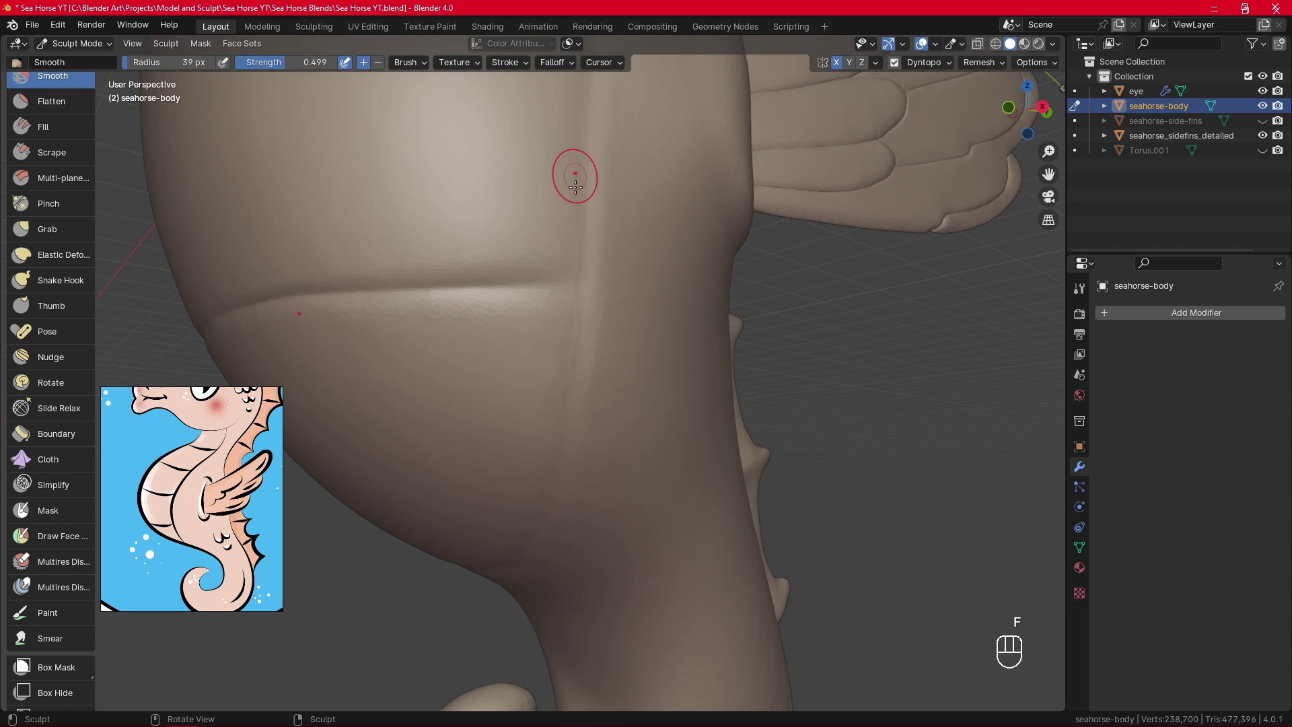
{"action": "scroll", "coordinate": [572, 236], "scroll_direction": "down", "scroll_amount": 3}
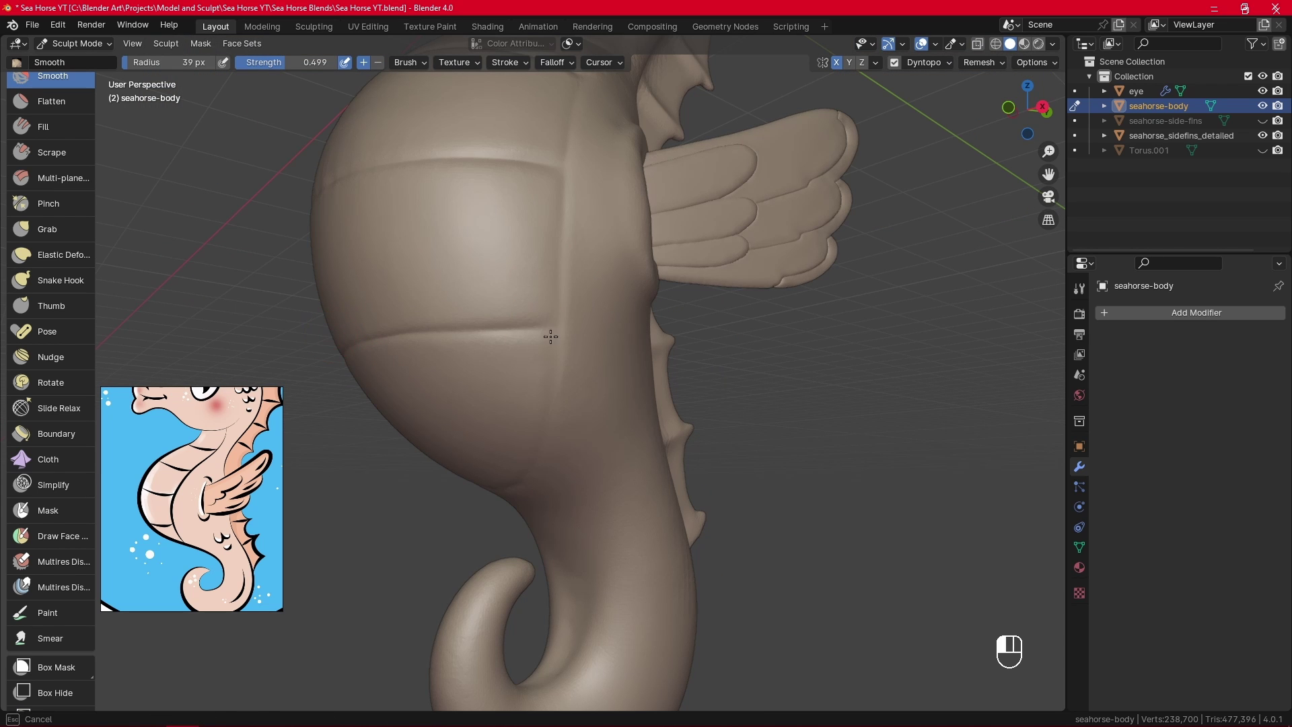
Smooth the transition from the belly's base into the tail and around towards the back, using a larger brush radius.
{"action": "left_click_drag", "start_coordinate": [623, 430], "coordinate": [571, 281], "text": "alt+shift"}
{"action": "key", "text": "f"}
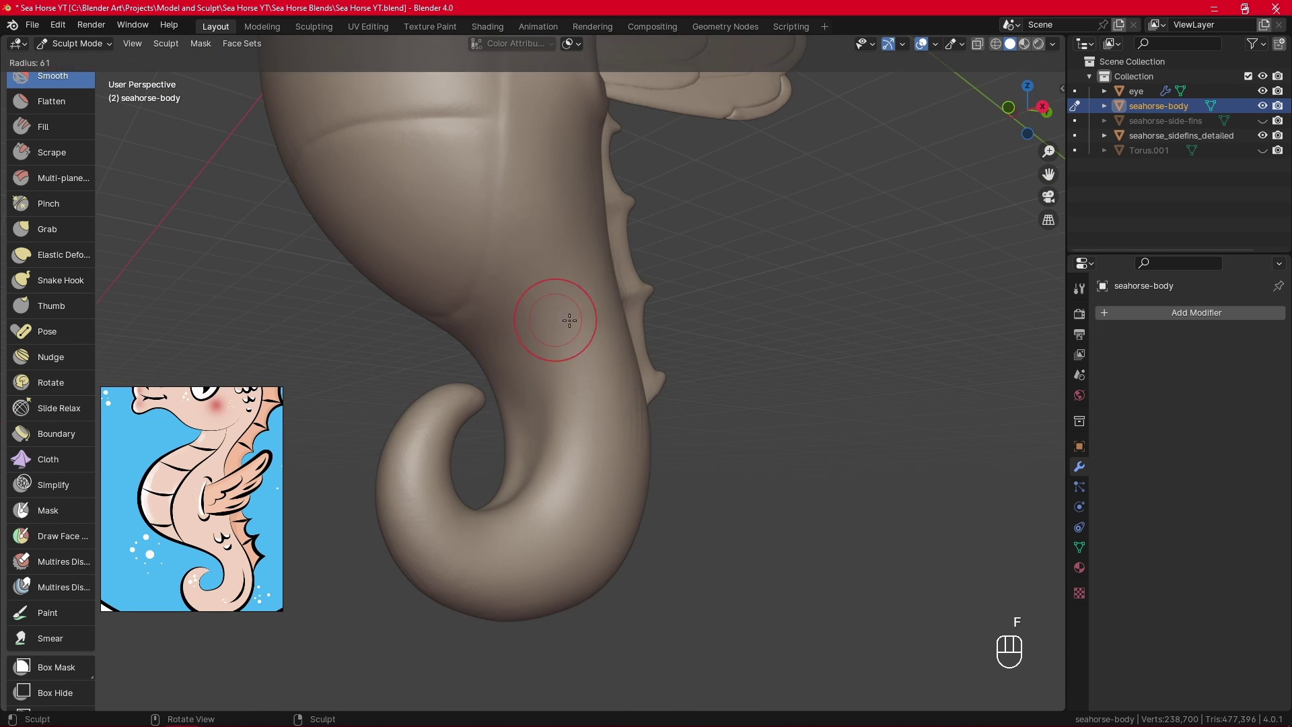
{"action": "left_click", "coordinate": [574, 322]}
{"action": "mouse_move", "coordinate": [635, 330]}
{"action": "left_mouse_down", "text": "alt"}
{"action": "mouse_move", "coordinate": [519, 330]}
{"action": "mouse_move", "coordinate": [539, 316]}
{"action": "left_mouse_up", "text": "alt"}
{"action": "key", "text": "f"}
{"action": "left_click", "coordinate": [594, 306]}
{"action": "left_click_drag", "start_coordinate": [729, 496], "coordinate": [673, 464], "text": "alt"}
{"action": "mouse_move", "coordinate": [676, 434]}
{"action": "left_mouse_down"}
{"action": "mouse_move", "coordinate": [703, 440]}
{"action": "mouse_move", "coordinate": [691, 334]}
{"action": "mouse_move", "coordinate": [631, 423]}
{"action": "left_mouse_up"}
Smooth the lower back beside the dorsal spines with a 54 px brush radius.
{"action": "mouse_move", "coordinate": [673, 215]}
{"action": "left_mouse_down", "text": "alt"}
{"action": "mouse_move", "coordinate": [680, 384]}
{"action": "mouse_move", "coordinate": [623, 538]}
{"action": "mouse_move", "coordinate": [706, 565]}
{"action": "mouse_move", "coordinate": [687, 570]}
{"action": "left_mouse_up", "text": "alt"}
{"action": "key", "text": "f"}
{"action": "left_click", "coordinate": [682, 550]}
{"action": "key", "text": "f"}
{"action": "left_click", "coordinate": [710, 559]}
{"action": "left_click_drag", "start_coordinate": [615, 263], "coordinate": [614, 266]}
{"action": "left_click_drag", "start_coordinate": [653, 351], "coordinate": [632, 525], "text": "alt"}
{"action": "left_click_drag", "start_coordinate": [612, 284], "coordinate": [554, 366], "text": "alt"}
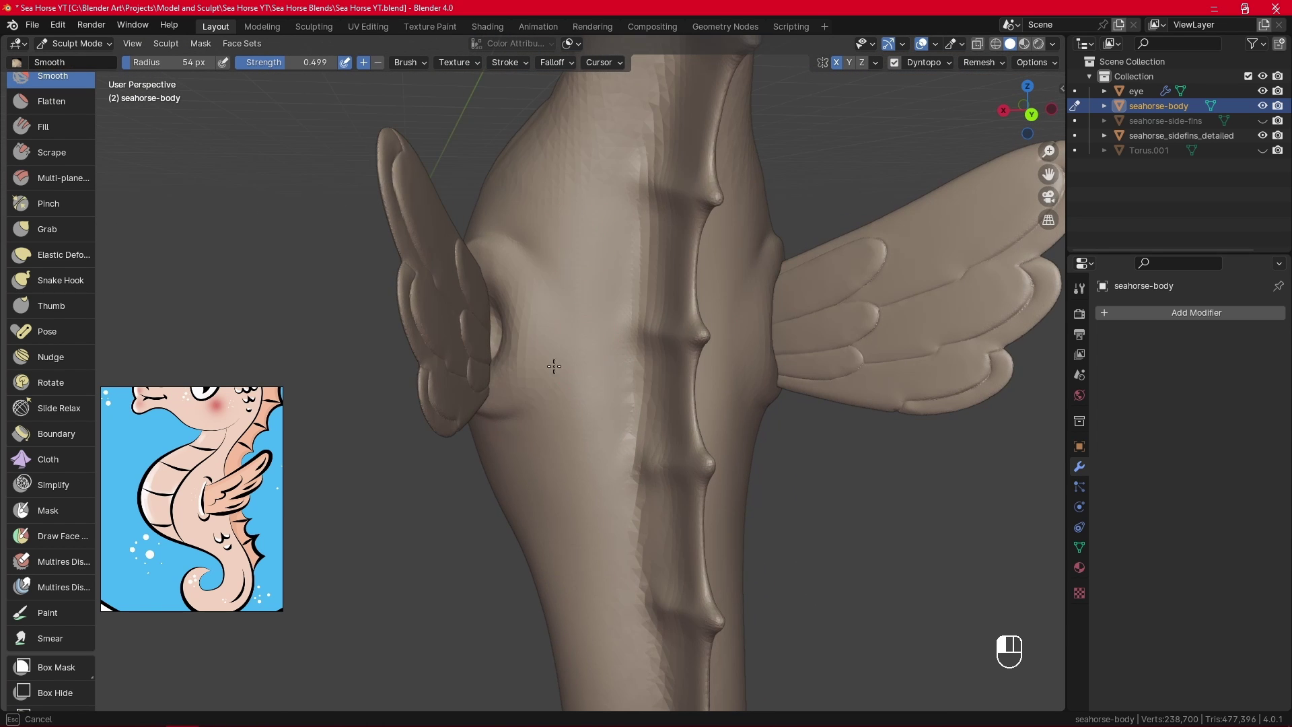
Smooth the upper back between the neck and the side fin with an 89 px brush radius.
{"action": "left_click_drag", "start_coordinate": [565, 269], "coordinate": [588, 378], "text": "alt+shift"}
{"action": "key", "text": "f"}
{"action": "left_click", "coordinate": [627, 265]}
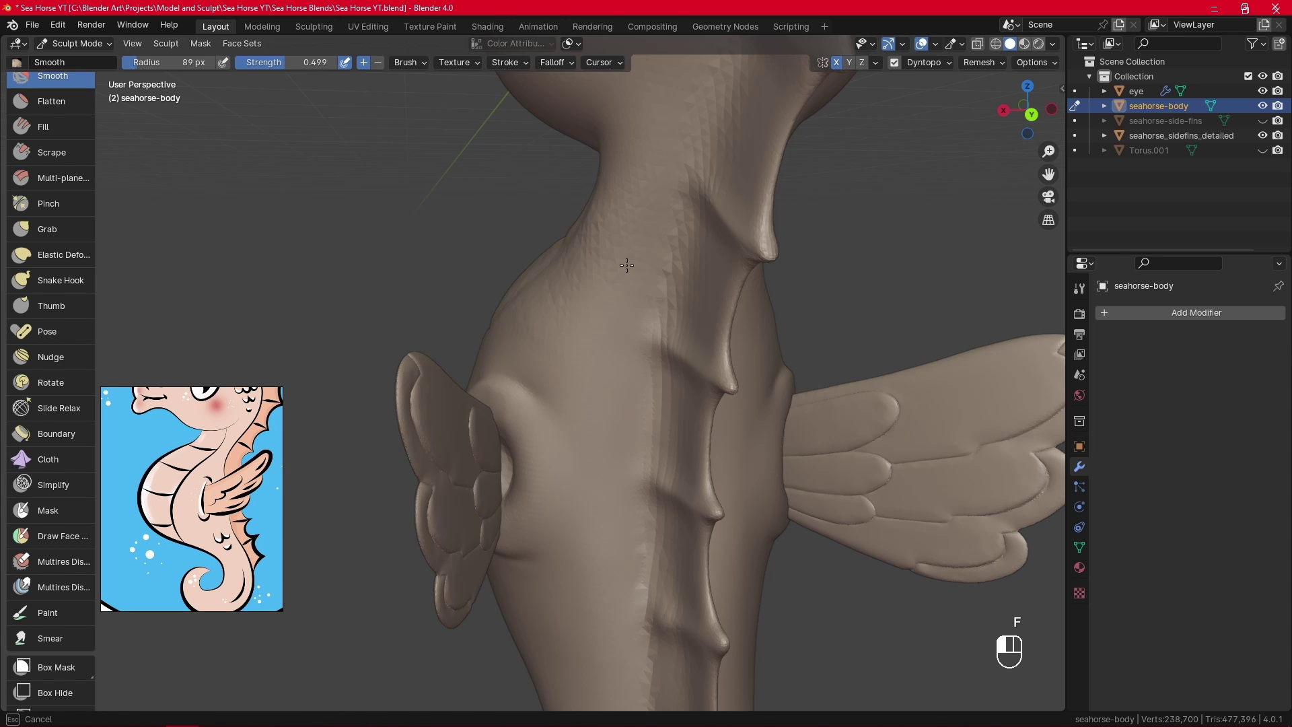
{"action": "left_click_drag", "start_coordinate": [645, 178], "coordinate": [582, 337]}
{"action": "left_click_drag", "start_coordinate": [575, 337], "coordinate": [661, 303], "text": "alt"}
{"action": "mouse_move", "coordinate": [656, 276]}
{"action": "left_mouse_down"}
{"action": "mouse_move", "coordinate": [648, 219]}
{"action": "mouse_move", "coordinate": [563, 349]}
{"action": "left_mouse_up"}
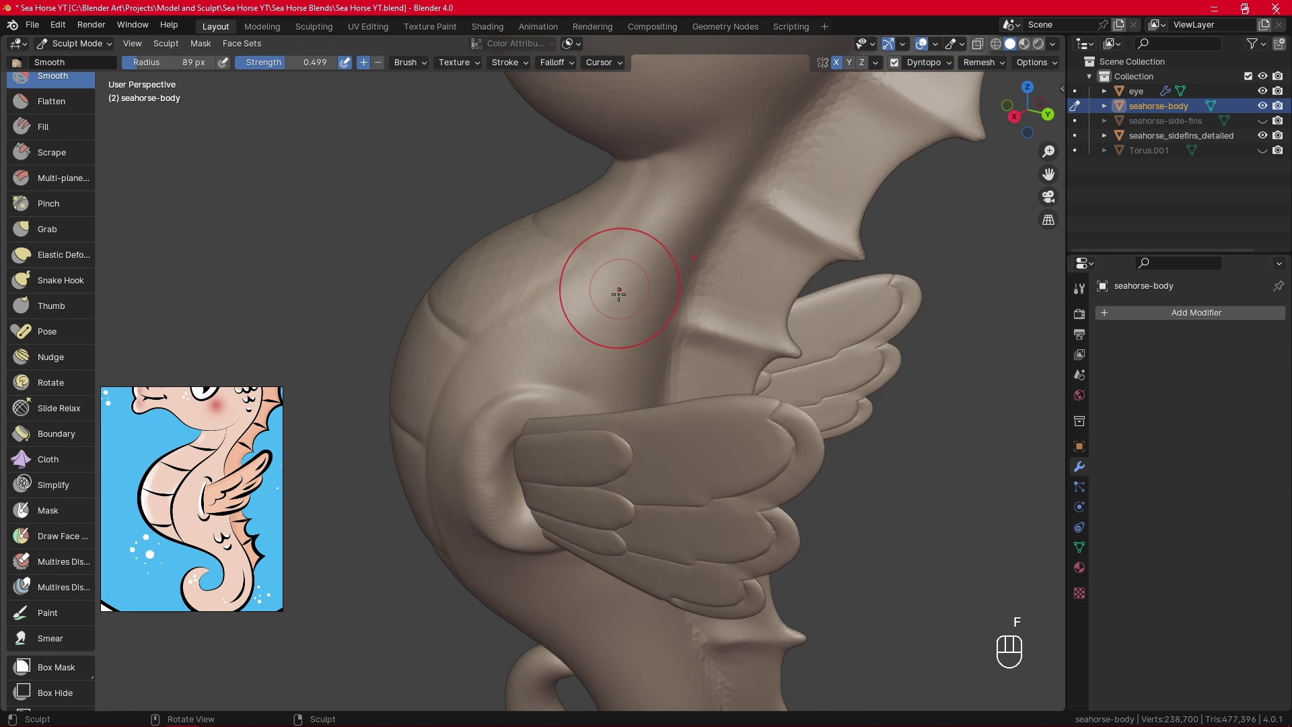
Smooth the shoulder above the side fin, and the upper belly plates with a 62 px brush radius.
{"action": "left_click_drag", "start_coordinate": [617, 290], "coordinate": [663, 307], "text": "alt"}
{"action": "key", "text": "f"}
{"action": "left_click", "coordinate": [651, 307]}
{"action": "left_click_drag", "start_coordinate": [573, 298], "coordinate": [497, 382]}
{"action": "mouse_move", "coordinate": [410, 313]}
{"action": "left_mouse_down", "text": "alt"}
{"action": "mouse_move", "coordinate": [544, 357]}
{"action": "mouse_move", "coordinate": [521, 335]}
{"action": "left_mouse_up", "text": "alt"}
{"action": "key", "text": "f"}
{"action": "left_click", "coordinate": [538, 357]}
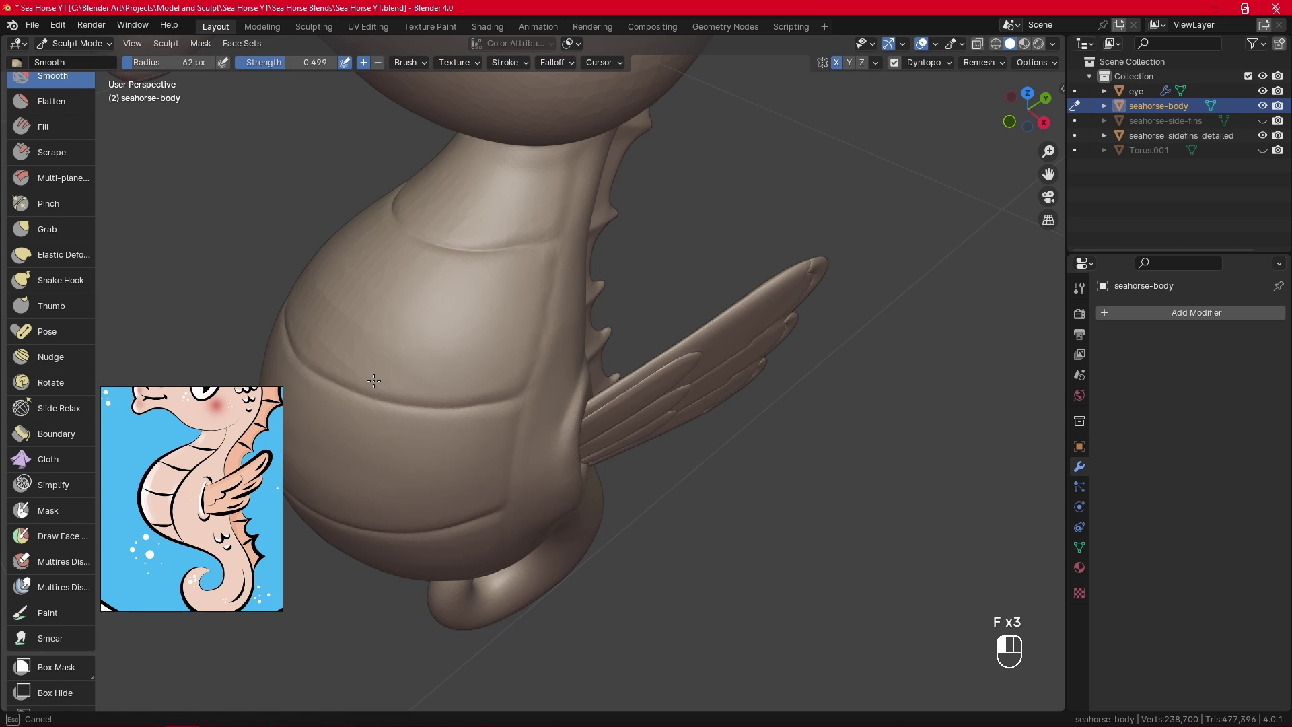
{"action": "left_click_drag", "start_coordinate": [329, 299], "coordinate": [402, 296]}
Smooth the uppermost belly plate and the front of the neck with a 46 px brush radius.
{"action": "mouse_move", "coordinate": [491, 336]}
{"action": "left_mouse_down", "text": "alt"}
{"action": "mouse_move", "coordinate": [522, 329]}
{"action": "mouse_move", "coordinate": [498, 427]}
{"action": "left_mouse_up", "text": "alt"}
{"action": "key", "text": "f"}
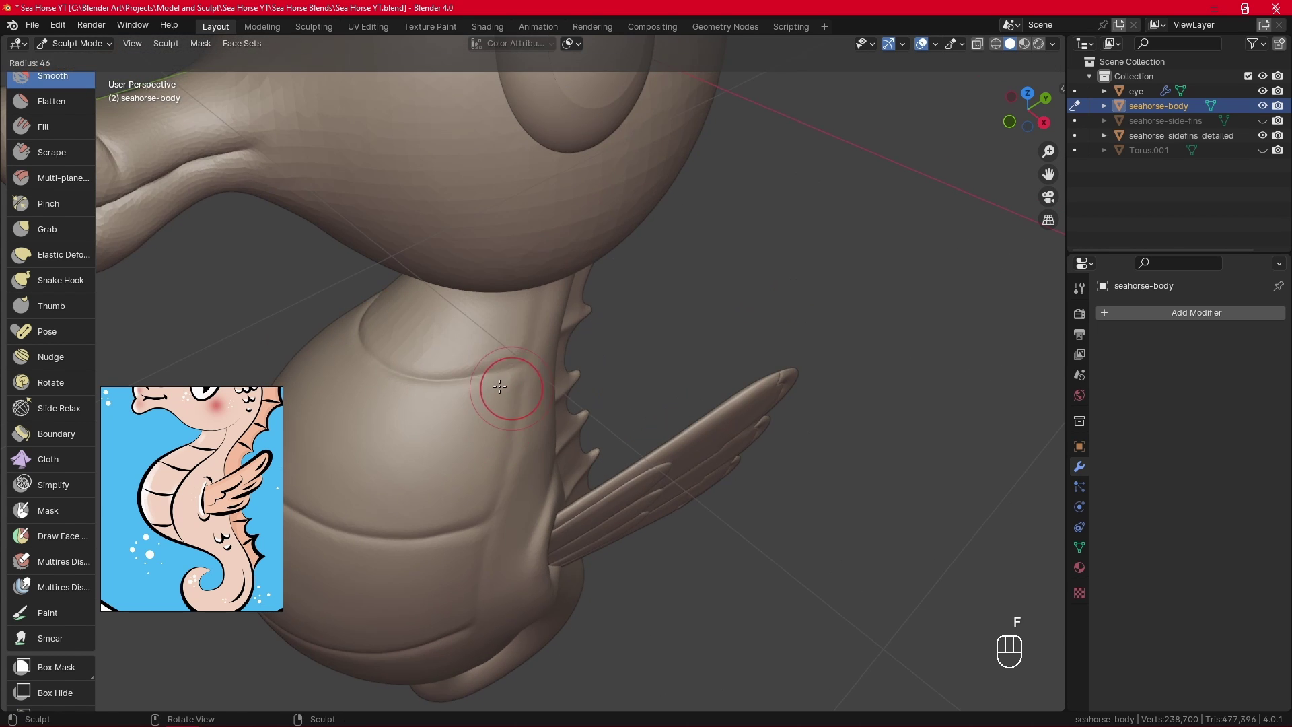
{"action": "left_click", "coordinate": [500, 386]}
{"action": "left_click_drag", "start_coordinate": [495, 363], "coordinate": [523, 322], "text": "alt"}
{"action": "left_click_drag", "start_coordinate": [519, 286], "coordinate": [508, 319]}
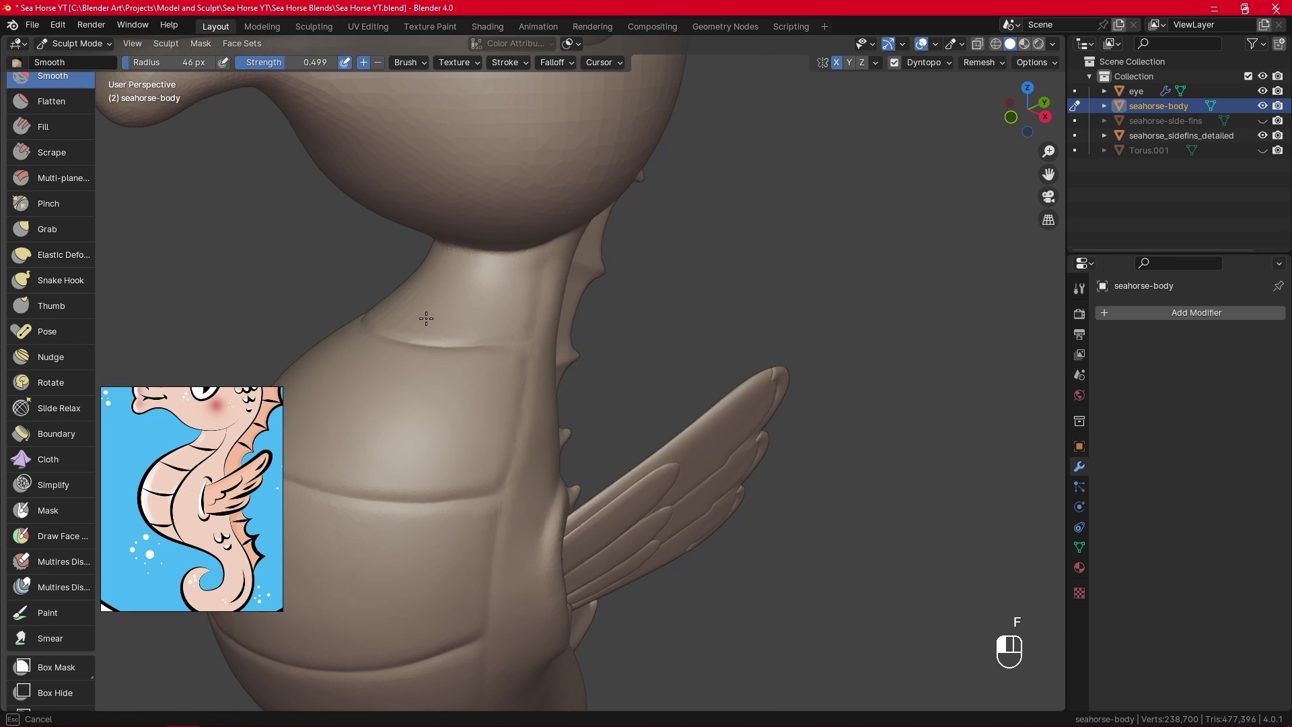
{"action": "left_click_drag", "start_coordinate": [519, 288], "coordinate": [532, 241], "text": "alt"}
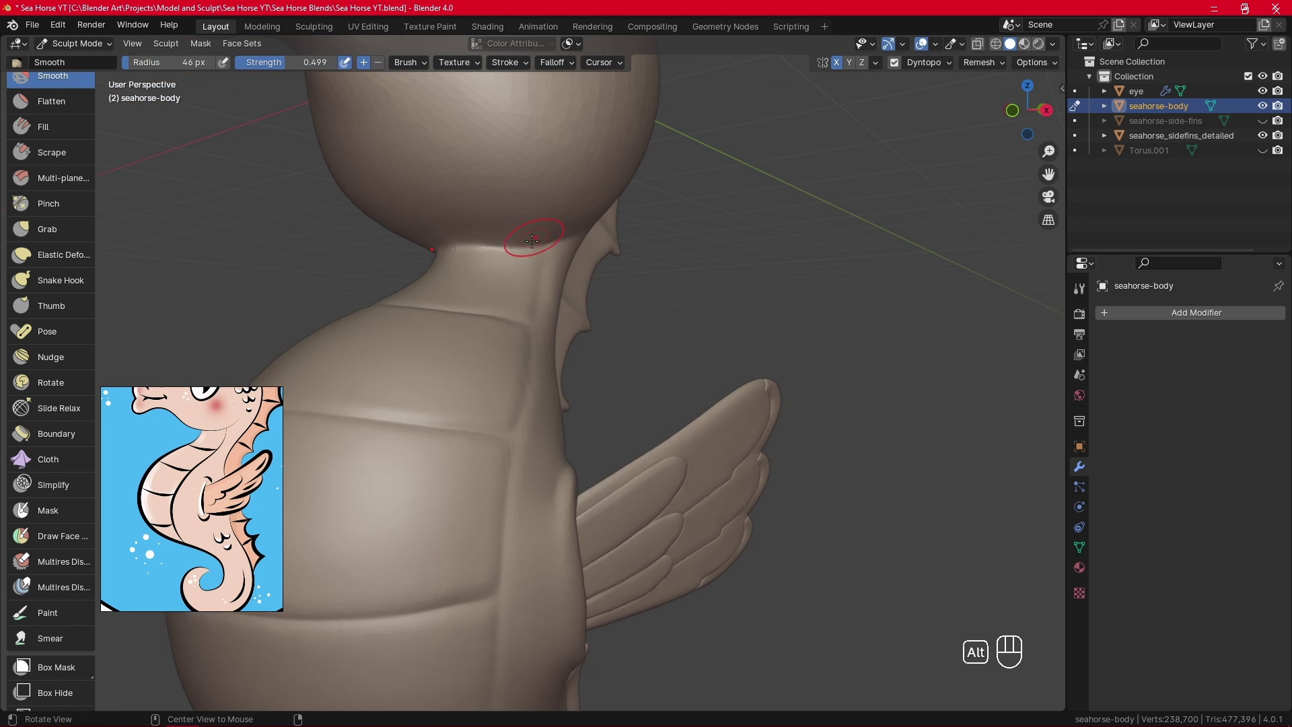
Smooth the side of the neck from beneath the head down to the shoulder.
{"action": "left_click_drag", "start_coordinate": [673, 233], "coordinate": [598, 235], "text": "alt"}
{"action": "mouse_move", "coordinate": [599, 236]}
{"action": "left_mouse_down", "text": "alt+shift"}
{"action": "mouse_move", "coordinate": [586, 336]}
{"action": "mouse_move", "coordinate": [555, 346]}
{"action": "left_mouse_up", "text": "alt+shift"}
{"action": "key", "text": "f"}
{"action": "left_click", "coordinate": [596, 338]}
{"action": "mouse_move", "coordinate": [545, 353]}
{"action": "left_mouse_down"}
{"action": "mouse_move", "coordinate": [559, 371]}
{"action": "mouse_move", "coordinate": [501, 459]}
{"action": "left_mouse_up"}
Smooth the side and underside of the head with a 92 px brush radius.
{"action": "left_click_drag", "start_coordinate": [611, 312], "coordinate": [594, 388], "text": "alt+shift"}
{"action": "key", "text": "f"}
{"action": "left_click", "coordinate": [658, 359]}
{"action": "left_click_drag", "start_coordinate": [598, 268], "coordinate": [613, 295]}
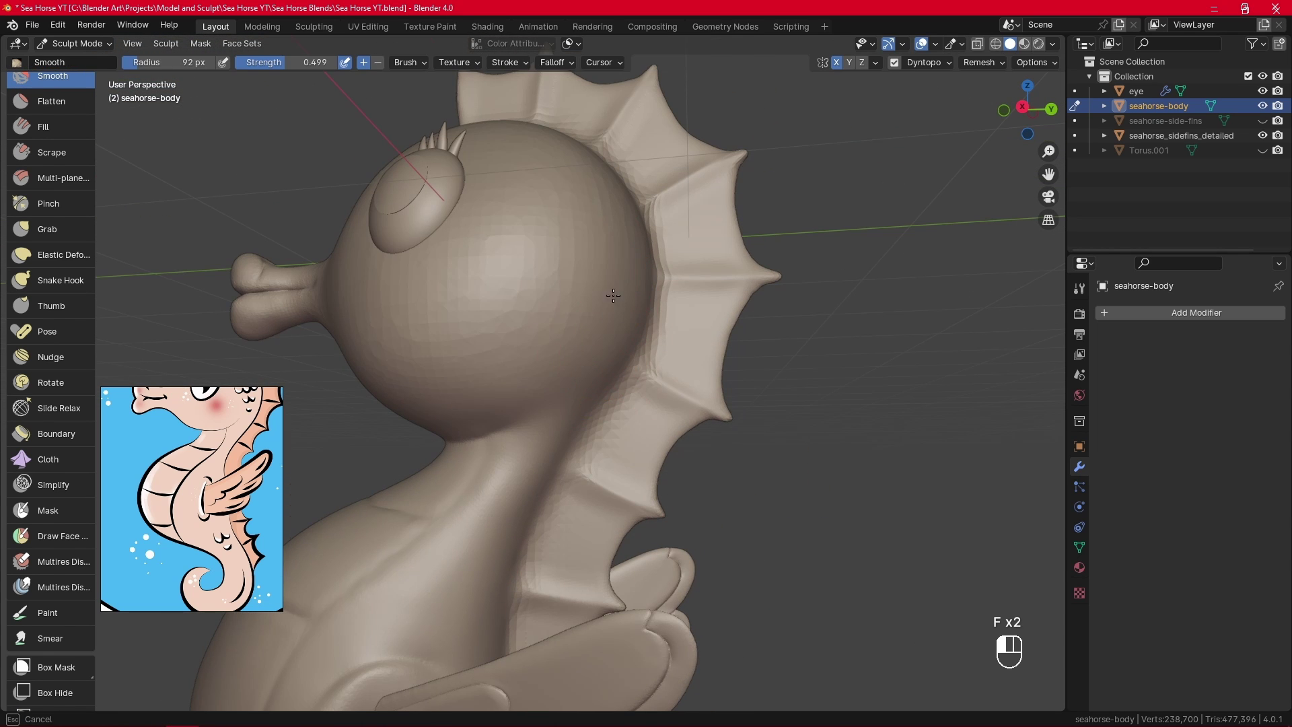
{"action": "left_click_drag", "start_coordinate": [481, 283], "coordinate": [514, 297], "text": "alt"}
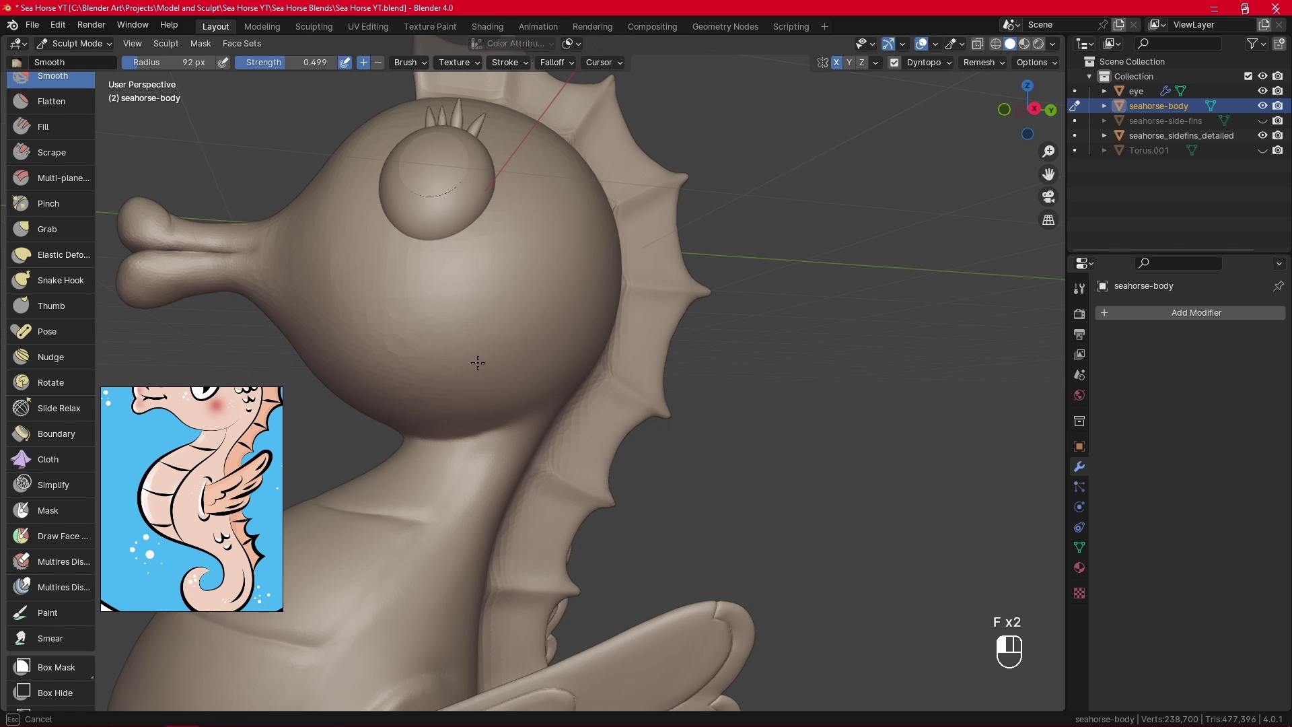
{"action": "mouse_move", "coordinate": [467, 236]}
{"action": "left_mouse_down", "text": "alt"}
{"action": "mouse_move", "coordinate": [510, 249]}
{"action": "mouse_move", "coordinate": [516, 215]}
{"action": "left_mouse_up", "text": "alt"}
{"action": "left_click_drag", "start_coordinate": [488, 286], "coordinate": [548, 292], "text": "alt"}
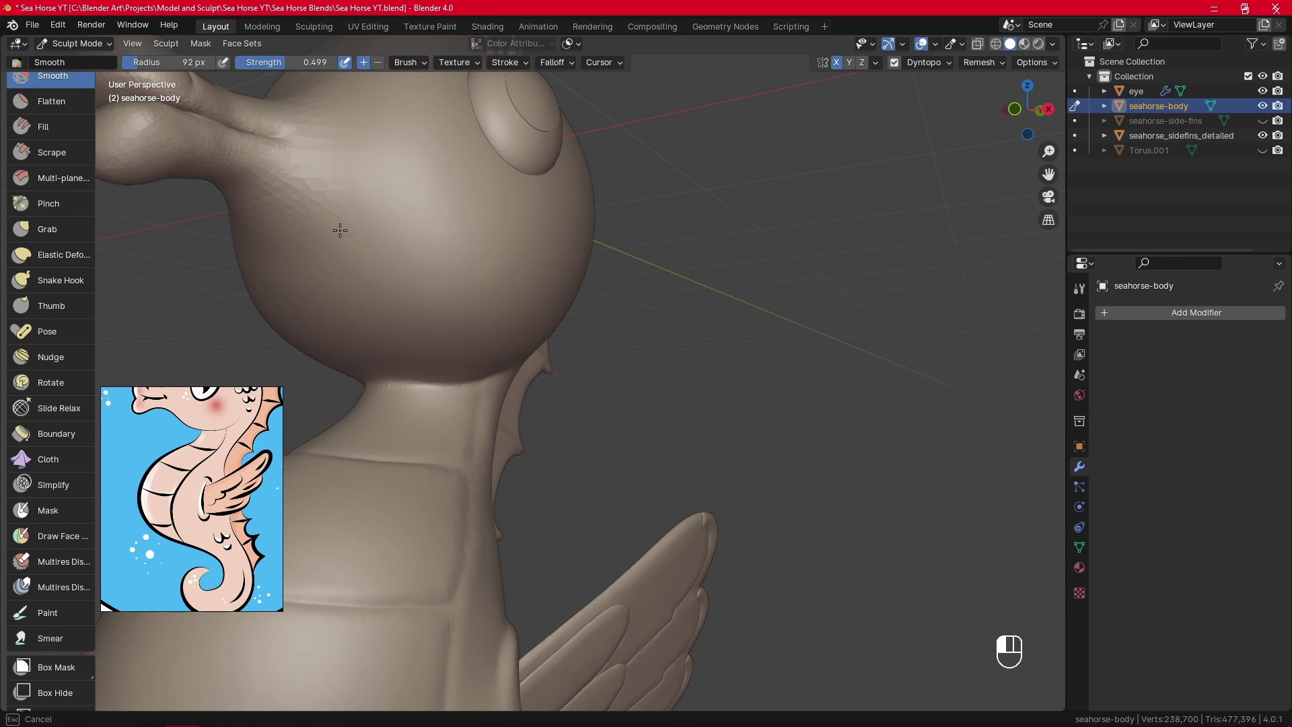
Smooth the face and forehead around the eyes, continuing over to the back of the head.
{"action": "left_click_drag", "start_coordinate": [459, 189], "coordinate": [479, 309], "text": "alt+shift"}
{"action": "left_click_drag", "start_coordinate": [542, 299], "coordinate": [550, 363], "text": "alt"}
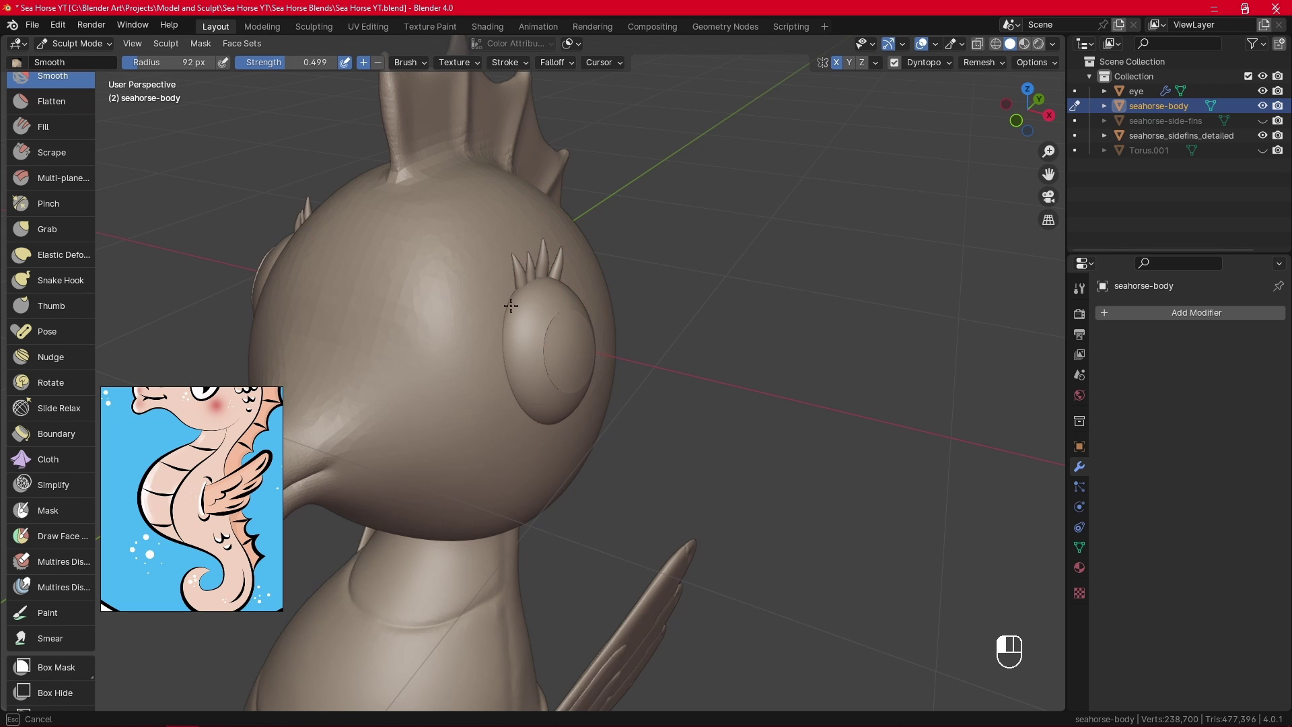
{"action": "left_click_drag", "start_coordinate": [375, 404], "coordinate": [593, 400], "text": "alt+shift"}
{"action": "left_click_drag", "start_coordinate": [487, 293], "coordinate": [593, 389], "text": "alt"}
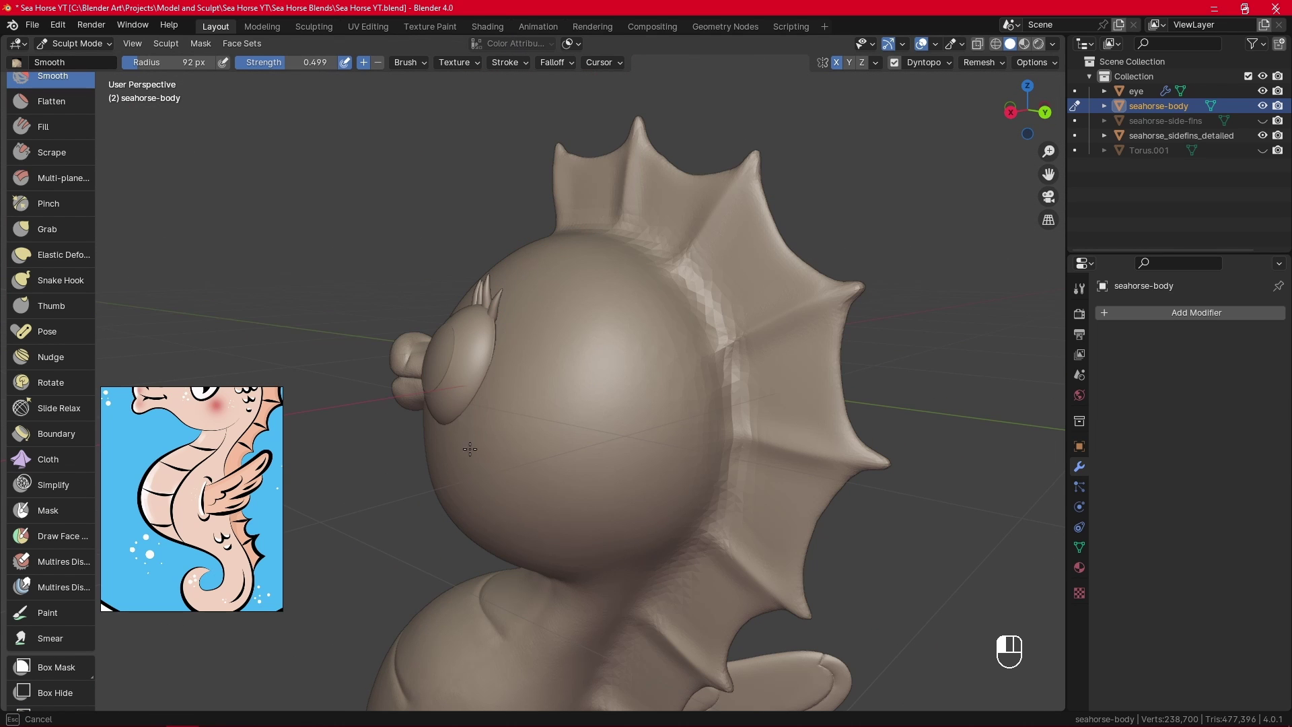
{"action": "left_click_drag", "start_coordinate": [649, 340], "coordinate": [626, 288], "text": "alt"}
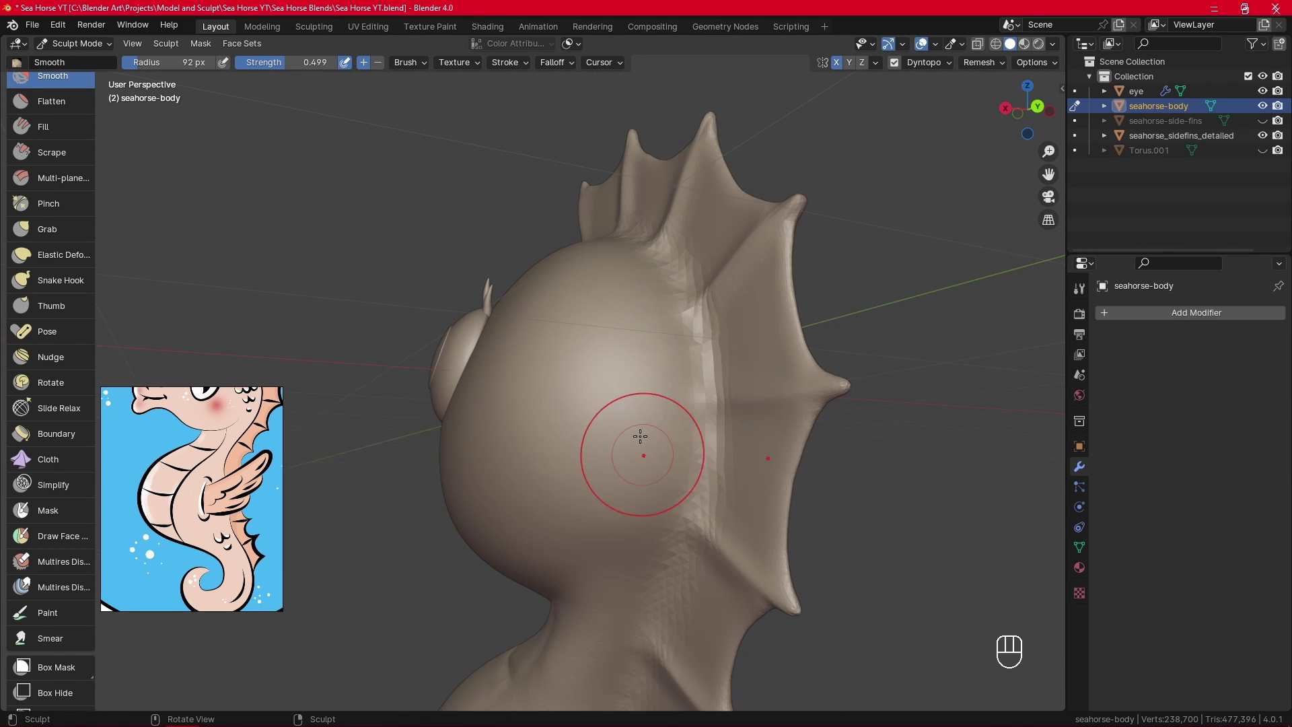
Fill the recess at the base of the side fin using the Fill brush with a 68 px radius, and smooth it.
{"action": "scroll", "coordinate": [702, 319], "scroll_direction": "up", "scroll_amount": 3}
{"action": "left_click_drag", "start_coordinate": [669, 525], "coordinate": [703, 431], "text": "alt"}
{"action": "left_click_drag", "start_coordinate": [580, 439], "coordinate": [602, 437], "text": "alt"}
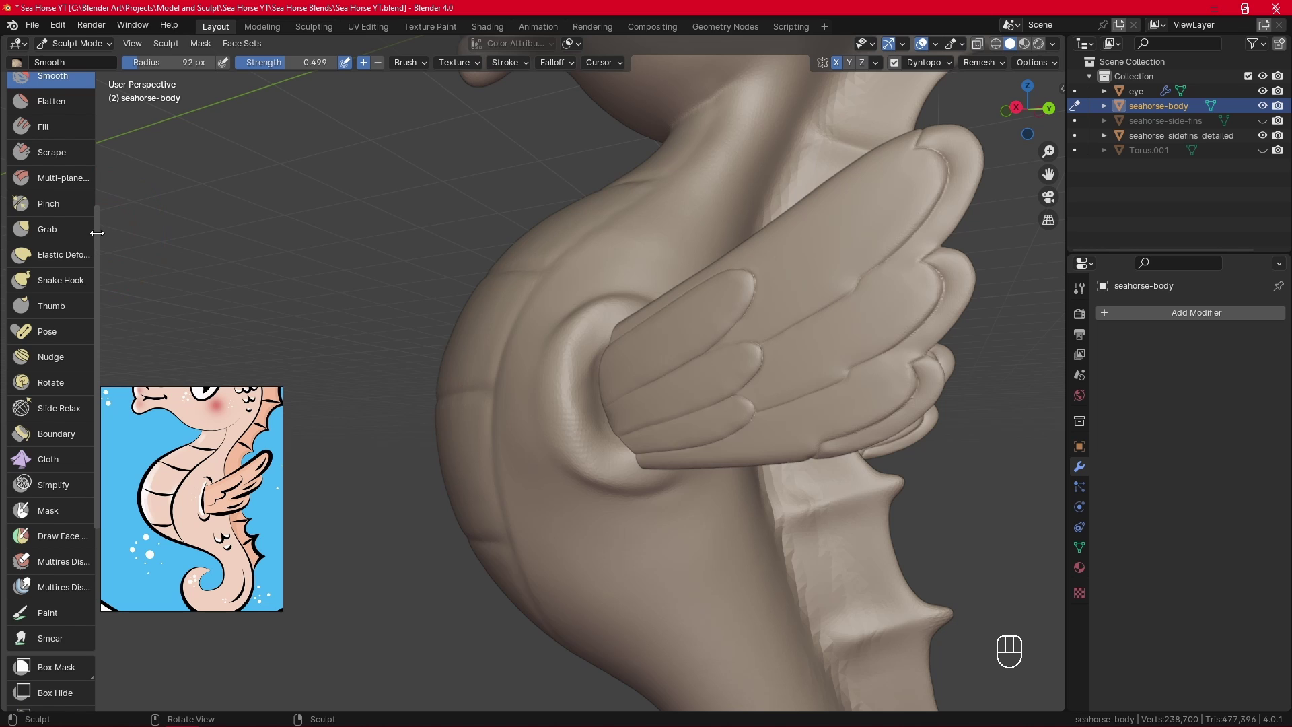
{"action": "scroll", "coordinate": [93, 195], "scroll_direction": "up", "scroll_amount": 5}
{"action": "scroll", "coordinate": [90, 168], "scroll_direction": "up", "scroll_amount": 1}
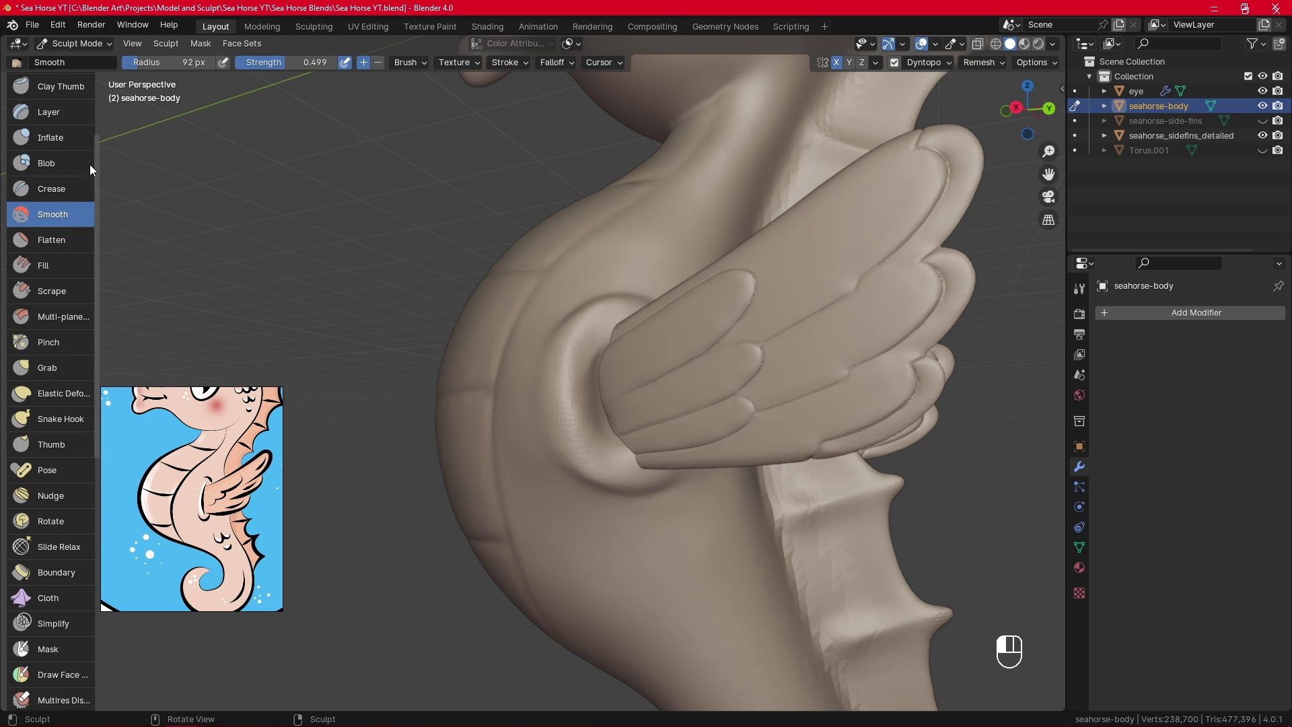
{"action": "left_click", "coordinate": [70, 269]}
{"action": "mouse_move", "coordinate": [555, 465]}
{"action": "left_mouse_down", "text": "ctrl+alt"}
{"action": "mouse_move", "coordinate": [605, 441]}
{"action": "mouse_move", "coordinate": [630, 390]}
{"action": "left_mouse_up", "text": "ctrl+alt"}
{"action": "key", "text": "f"}
{"action": "left_click", "coordinate": [617, 439]}
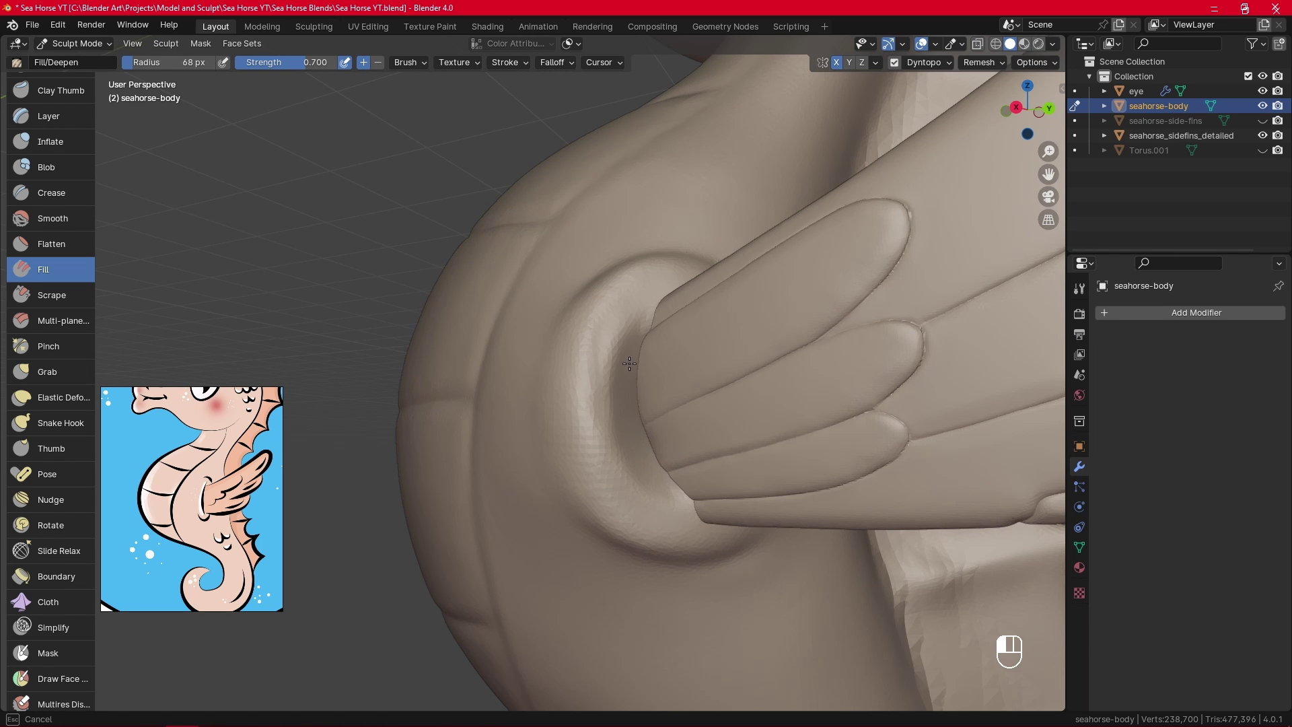
{"action": "left_click_drag", "start_coordinate": [635, 352], "coordinate": [625, 447]}
{"action": "mouse_move", "coordinate": [672, 510]}
{"action": "left_mouse_down", "text": "shift"}
{"action": "mouse_move", "coordinate": [626, 338]}
{"action": "mouse_move", "coordinate": [678, 514]}
{"action": "mouse_move", "coordinate": [702, 437]}
{"action": "mouse_move", "coordinate": [512, 366]}
{"action": "left_mouse_up", "text": "shift"}
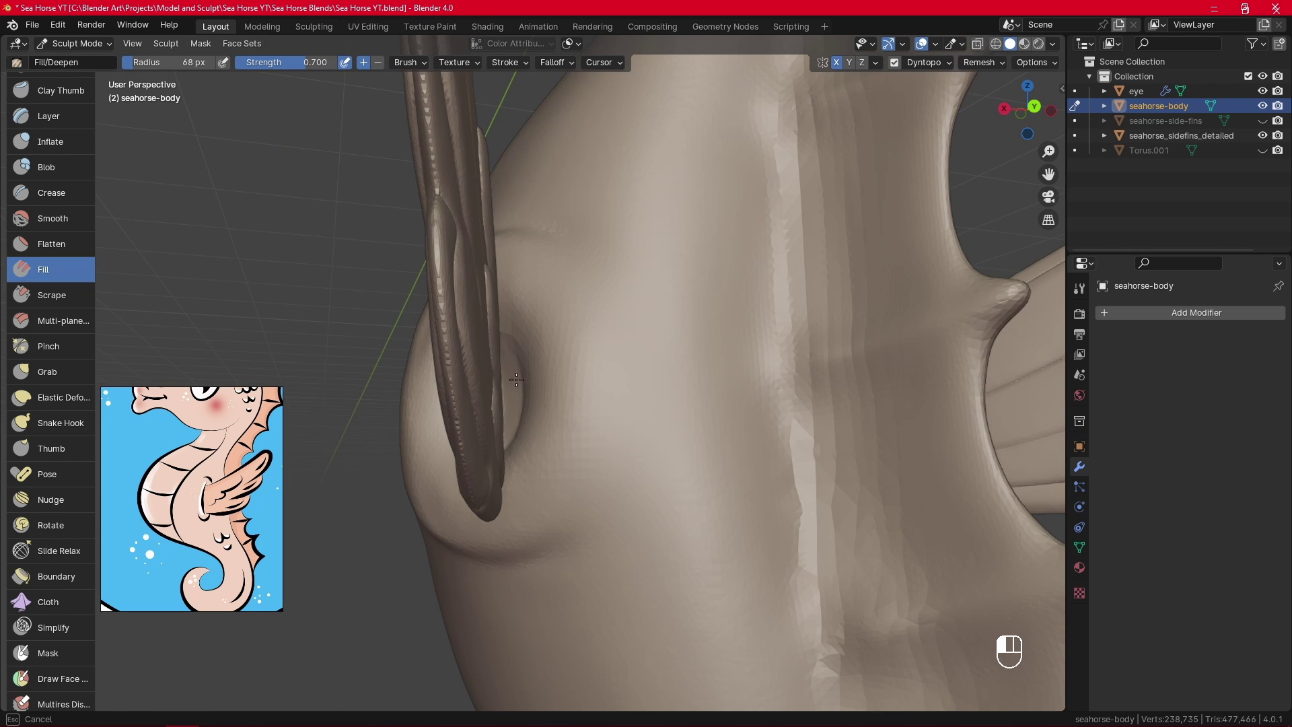
Fill and smooth the hollow behind the side fin's base with an 83 px brush radius.
{"action": "key", "text": "f"}
{"action": "left_click", "coordinate": [517, 421]}
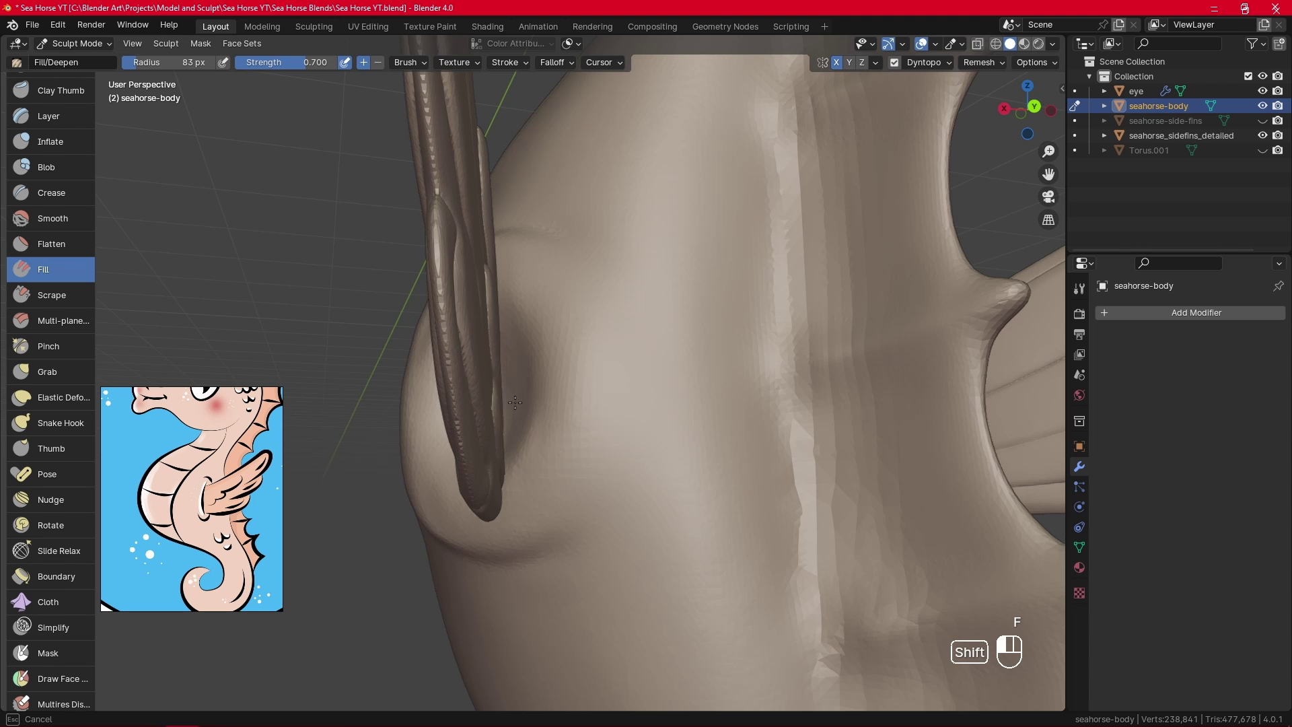
{"action": "left_click_drag", "start_coordinate": [514, 402], "coordinate": [524, 427], "text": "shift"}
{"action": "mouse_move", "coordinate": [524, 428]}
{"action": "left_mouse_down", "text": "alt"}
{"action": "mouse_move", "coordinate": [517, 404]}
{"action": "mouse_move", "coordinate": [496, 413]}
{"action": "mouse_move", "coordinate": [577, 433]}
{"action": "mouse_move", "coordinate": [514, 401]}
{"action": "mouse_move", "coordinate": [591, 403]}
{"action": "left_mouse_up", "text": "alt"}
Switch to the Inflate brush at a 68 px radius and smooth the hollow in front of the side fin's base.
{"action": "left_click", "coordinate": [50, 141]}
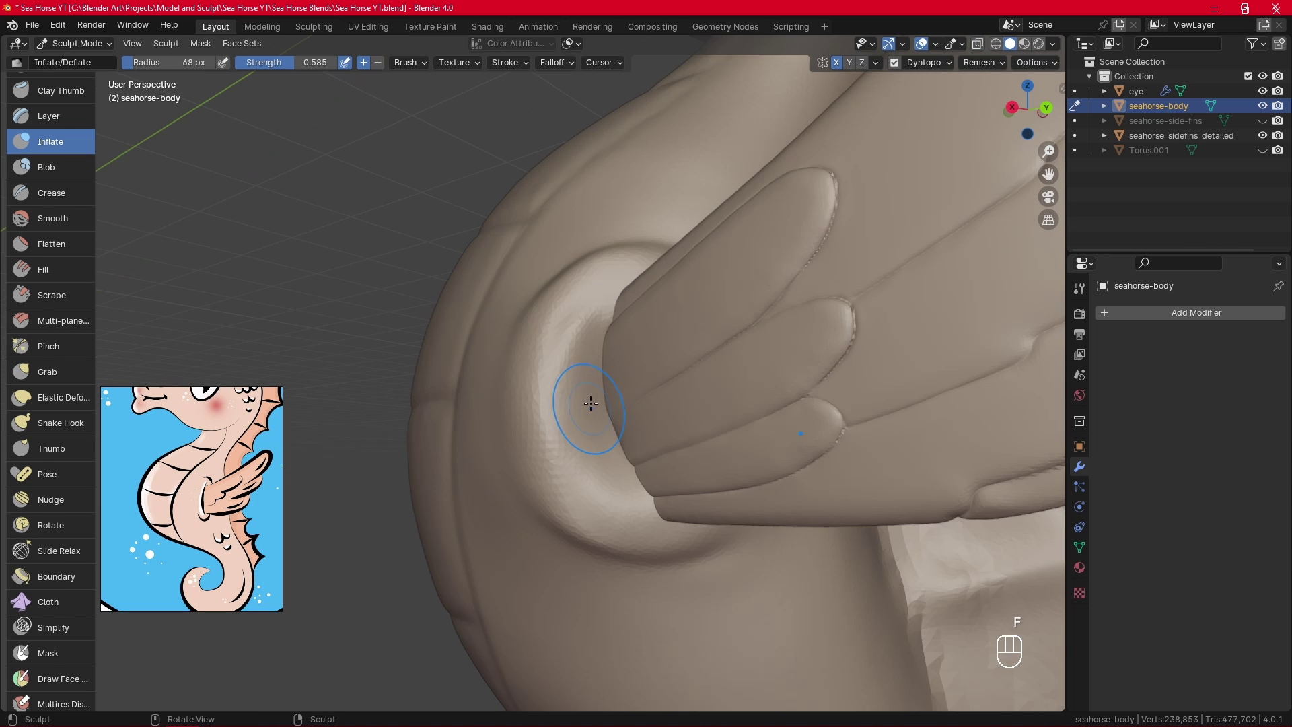
{"action": "key", "text": "f"}
{"action": "left_click", "coordinate": [614, 476]}
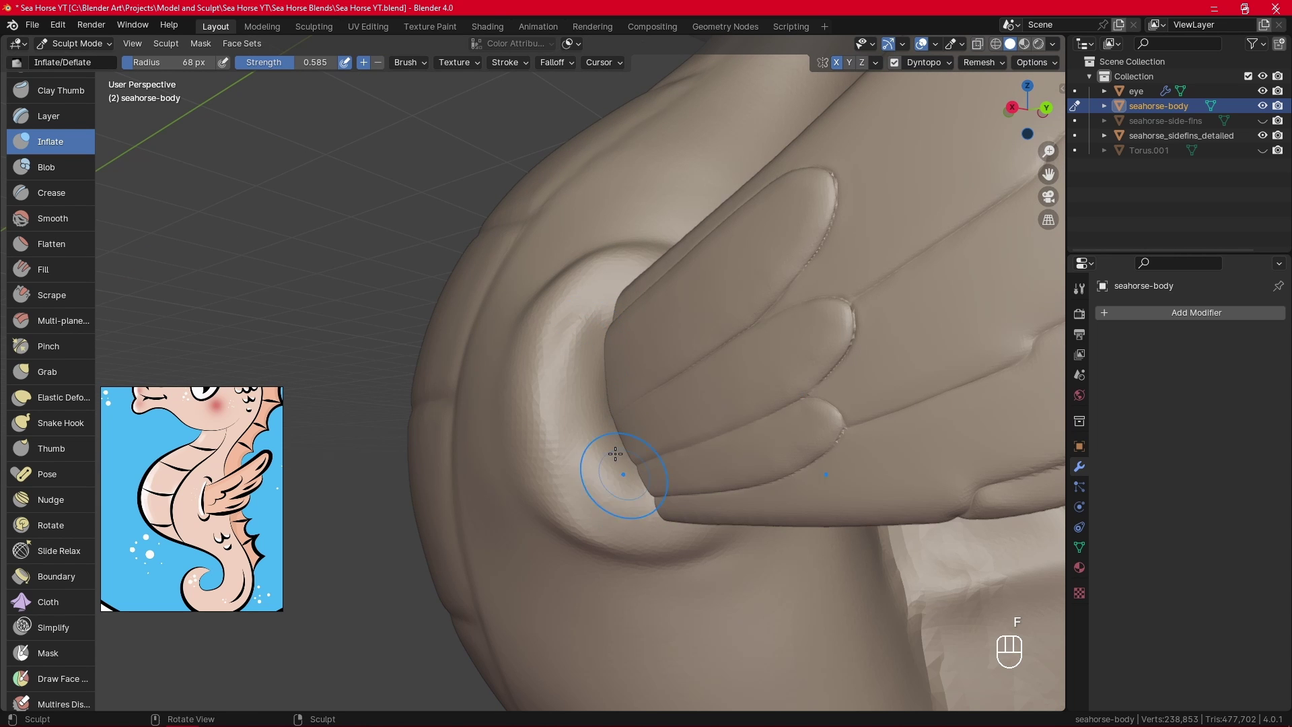
{"action": "left_click_drag", "start_coordinate": [584, 338], "coordinate": [591, 456], "text": "shift"}
{"action": "middle_click_drag", "start_coordinate": [608, 347], "coordinate": [687, 341]}
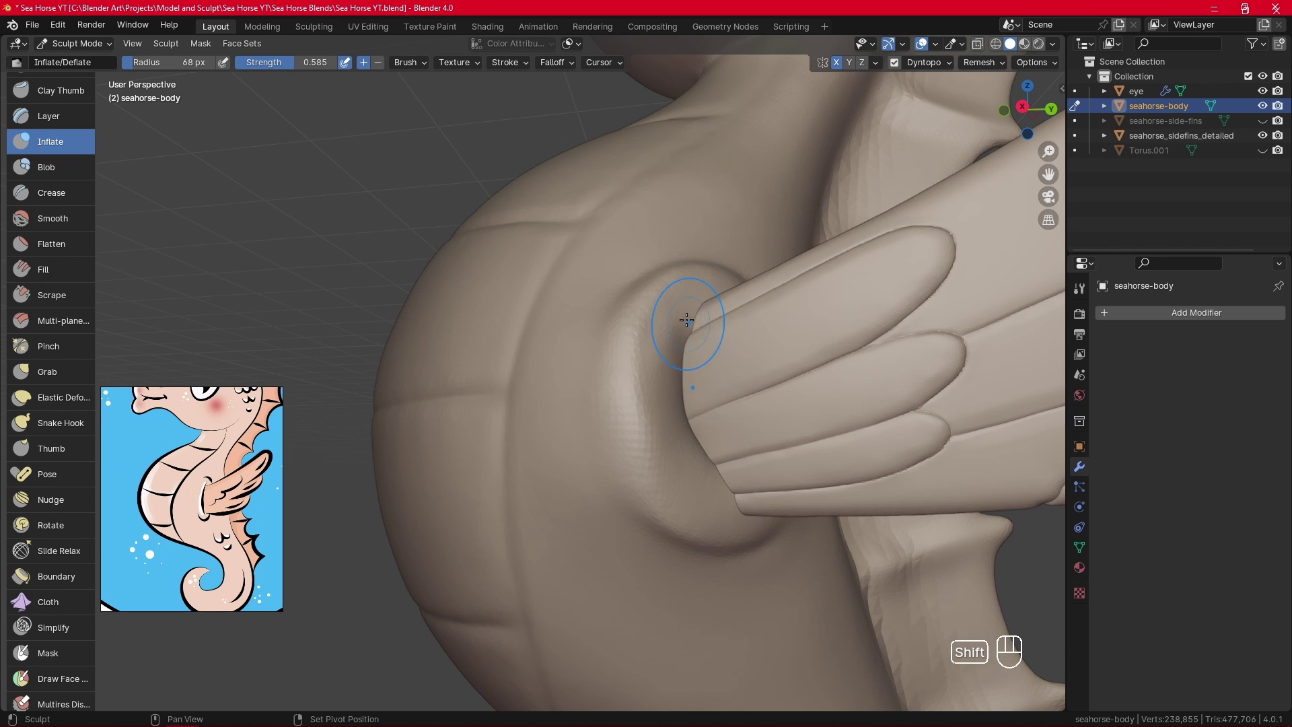
Refine the inner rim around the side fin's base using the Inflate brush with a 54 px radius.
{"action": "scroll", "coordinate": [732, 403], "scroll_direction": "down", "scroll_amount": 4}
{"action": "mouse_move", "coordinate": [744, 422]}
{"action": "middle_mouse_down", "text": "alt"}
{"action": "mouse_move", "coordinate": [855, 411]}
{"action": "mouse_move", "coordinate": [778, 425]}
{"action": "mouse_move", "coordinate": [725, 403]}
{"action": "mouse_move", "coordinate": [707, 417]}
{"action": "middle_mouse_up", "text": "alt"}
{"action": "scroll", "coordinate": [725, 400], "scroll_direction": "up", "scroll_amount": 3}
{"action": "scroll", "coordinate": [724, 400], "scroll_direction": "down", "scroll_amount": 3}
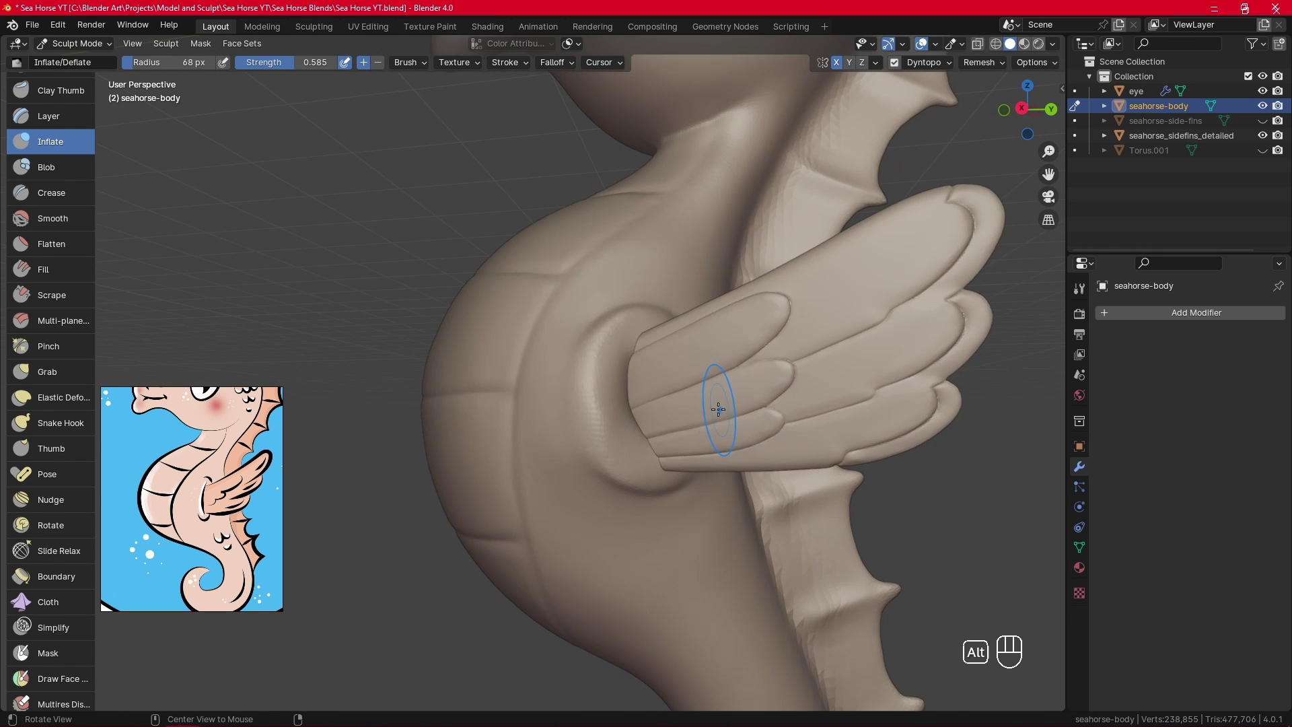
{"action": "scroll", "coordinate": [706, 375], "scroll_direction": "up", "scroll_amount": 3}
{"action": "middle_click_drag", "start_coordinate": [647, 357], "coordinate": [632, 383]}
{"action": "key", "text": "f"}
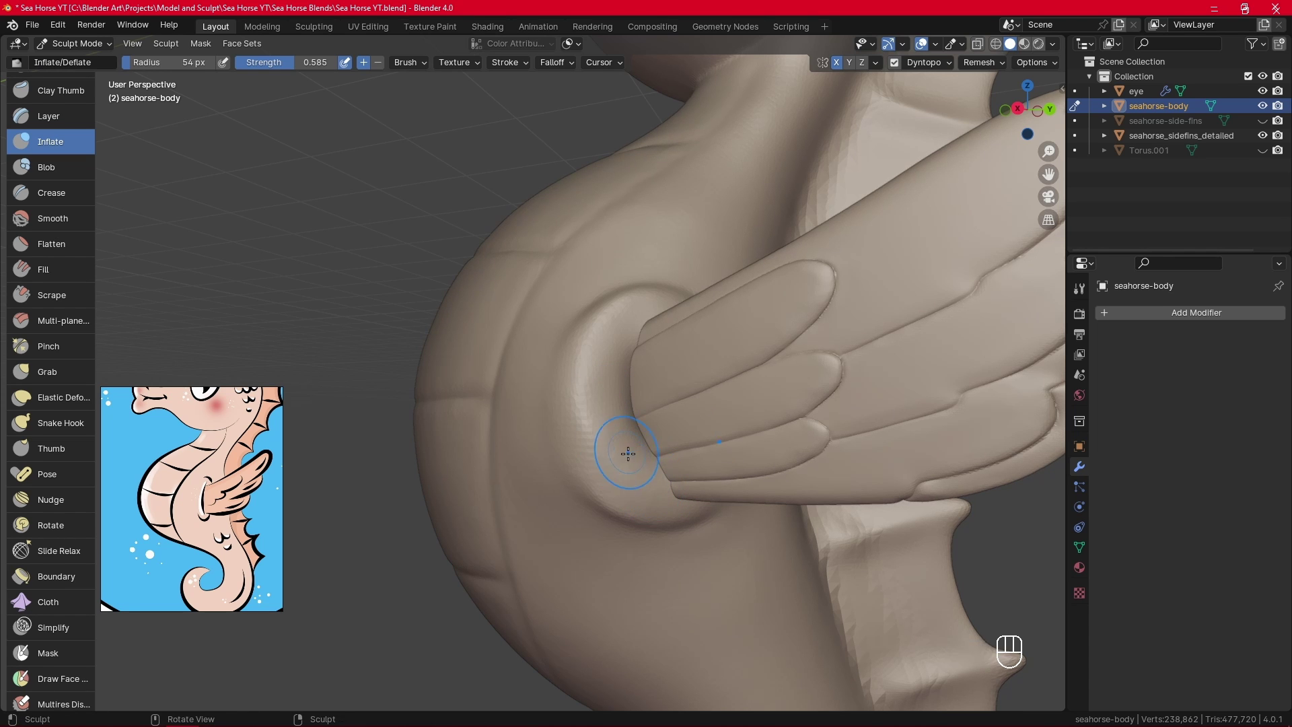
{"action": "middle_click_drag", "start_coordinate": [628, 454], "coordinate": [654, 426]}
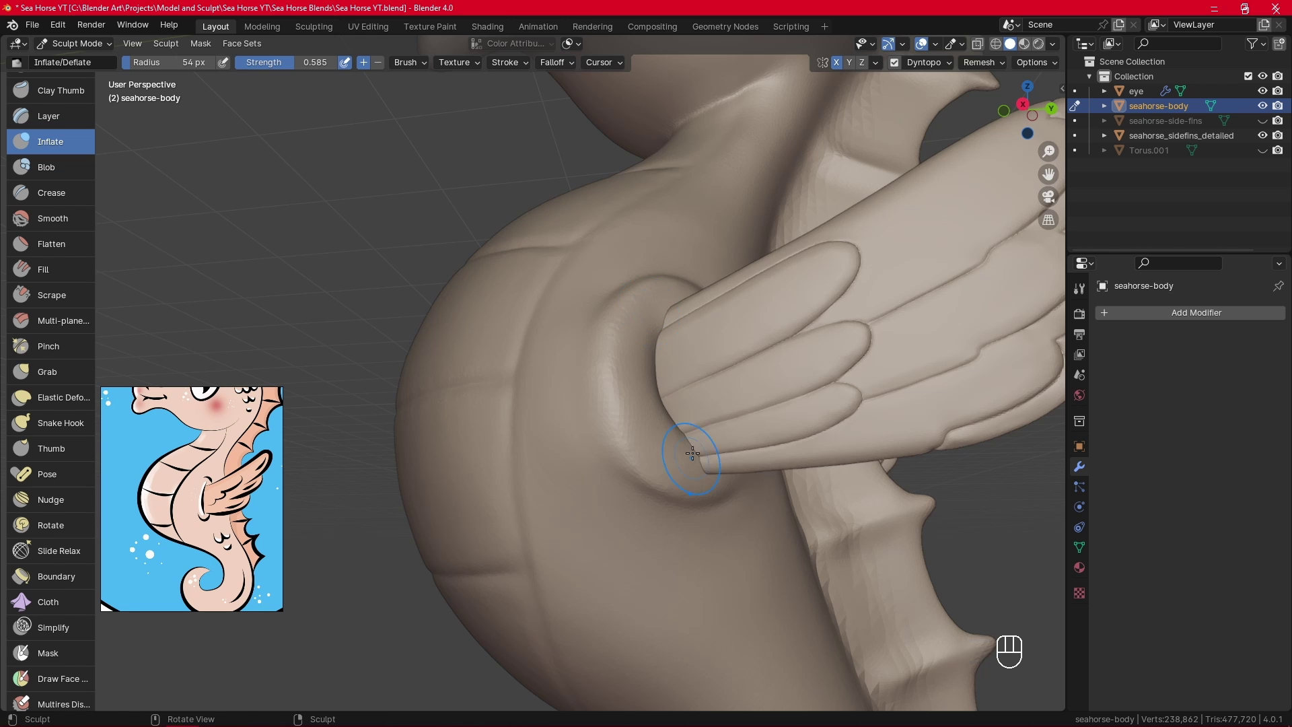
{"action": "mouse_move", "coordinate": [692, 453]}
{"action": "middle_mouse_down"}
{"action": "mouse_move", "coordinate": [750, 427]}
{"action": "mouse_move", "coordinate": [794, 430]}
{"action": "mouse_move", "coordinate": [656, 411]}
{"action": "mouse_move", "coordinate": [635, 358]}
{"action": "mouse_move", "coordinate": [568, 388]}
{"action": "middle_mouse_up"}
Smooth the body directly behind the side fin's base with an 88 px brush radius.
{"action": "key", "text": "f"}
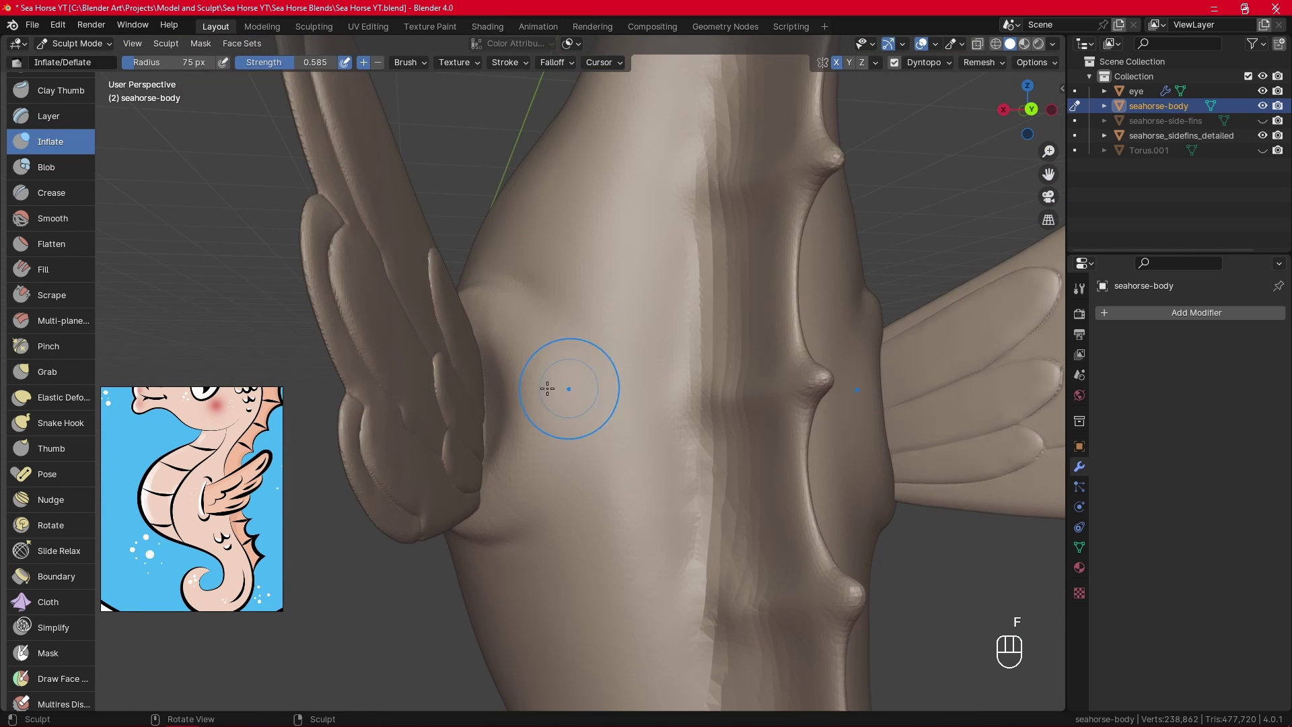
{"action": "key", "text": "f"}
{"action": "left_click_drag", "start_coordinate": [501, 429], "coordinate": [497, 435], "text": "shift"}
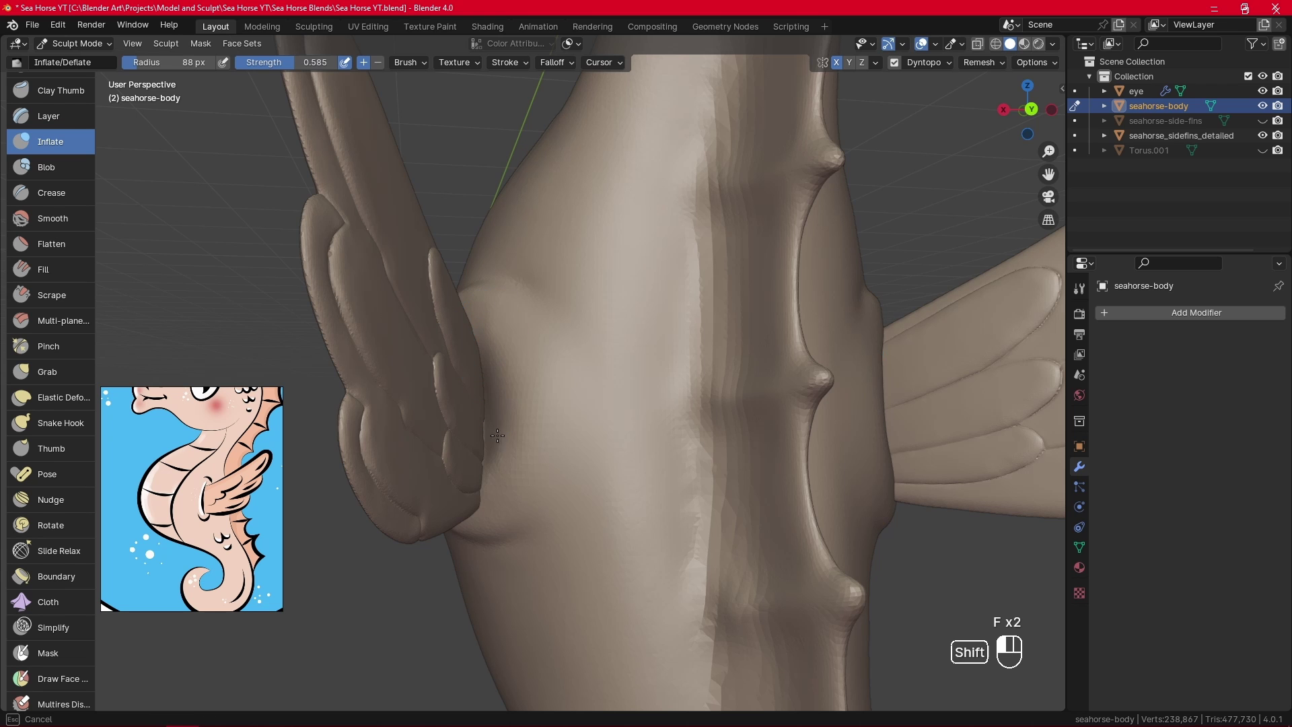
{"action": "left_click_drag", "start_coordinate": [485, 504], "coordinate": [494, 497], "text": "shift"}
Smooth the base of the crest on top of the head with a 37 px brush radius.
{"action": "mouse_move", "coordinate": [567, 463]}
{"action": "middle_mouse_down", "text": "alt"}
{"action": "mouse_move", "coordinate": [744, 427]}
{"action": "mouse_move", "coordinate": [750, 468]}
{"action": "middle_mouse_up", "text": "alt"}
{"action": "mouse_move", "coordinate": [750, 468]}
{"action": "middle_mouse_down", "text": "alt"}
{"action": "mouse_move", "coordinate": [1055, 440]}
{"action": "mouse_move", "coordinate": [895, 456]}
{"action": "mouse_move", "coordinate": [839, 393]}
{"action": "mouse_move", "coordinate": [843, 428]}
{"action": "middle_mouse_up", "text": "alt"}
{"action": "middle_click_drag", "start_coordinate": [842, 428], "coordinate": [710, 487], "text": "alt"}
{"action": "middle_click_drag", "start_coordinate": [806, 411], "coordinate": [744, 392], "text": "alt"}
{"action": "middle_click_drag", "start_coordinate": [743, 392], "coordinate": [673, 497], "text": "alt+shift"}
{"action": "mouse_move", "coordinate": [673, 497]}
{"action": "middle_mouse_down", "text": "ctrl+alt"}
{"action": "mouse_move", "coordinate": [711, 278]}
{"action": "mouse_move", "coordinate": [737, 532]}
{"action": "middle_mouse_up", "text": "ctrl+alt"}
{"action": "key", "text": "f"}
{"action": "left_click", "coordinate": [692, 279]}
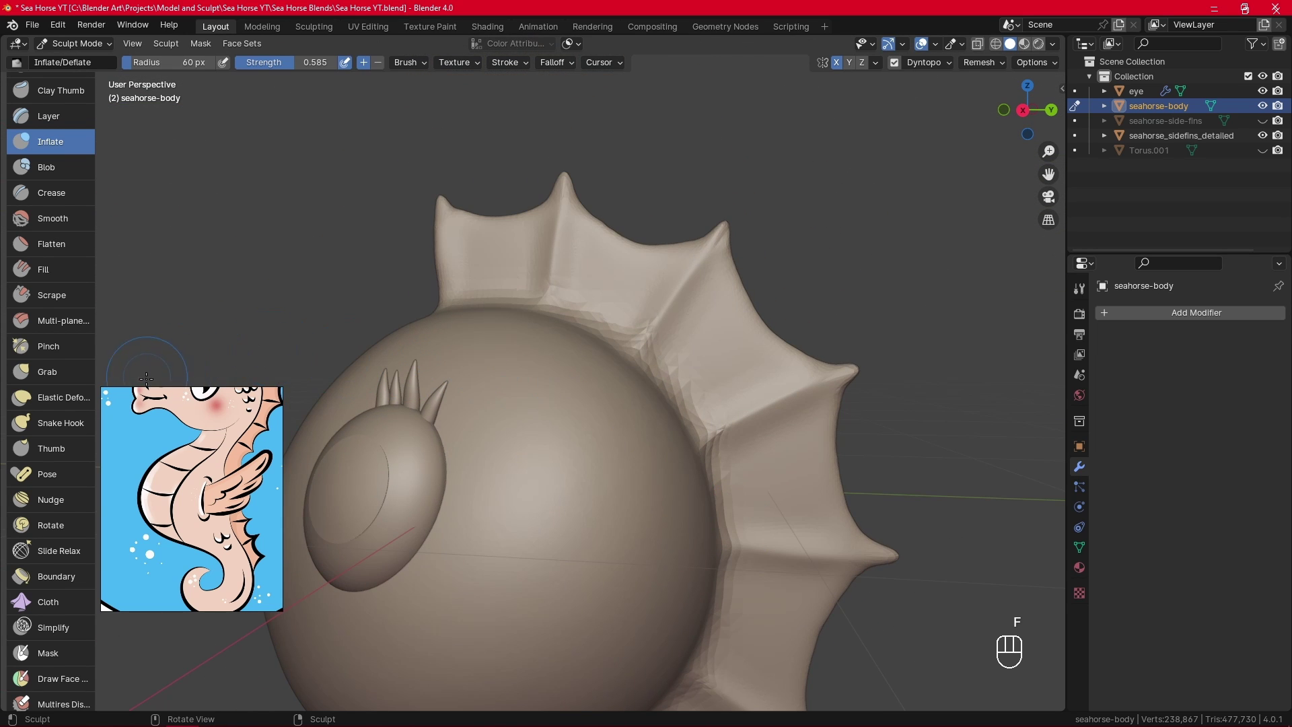
{"action": "key", "text": "f"}
{"action": "mouse_move", "coordinate": [575, 327]}
{"action": "left_mouse_down", "text": "ctrl+alt"}
{"action": "mouse_move", "coordinate": [626, 275]}
{"action": "mouse_move", "coordinate": [671, 281]}
{"action": "left_mouse_up", "text": "ctrl+alt"}
{"action": "left_click", "coordinate": [616, 274]}
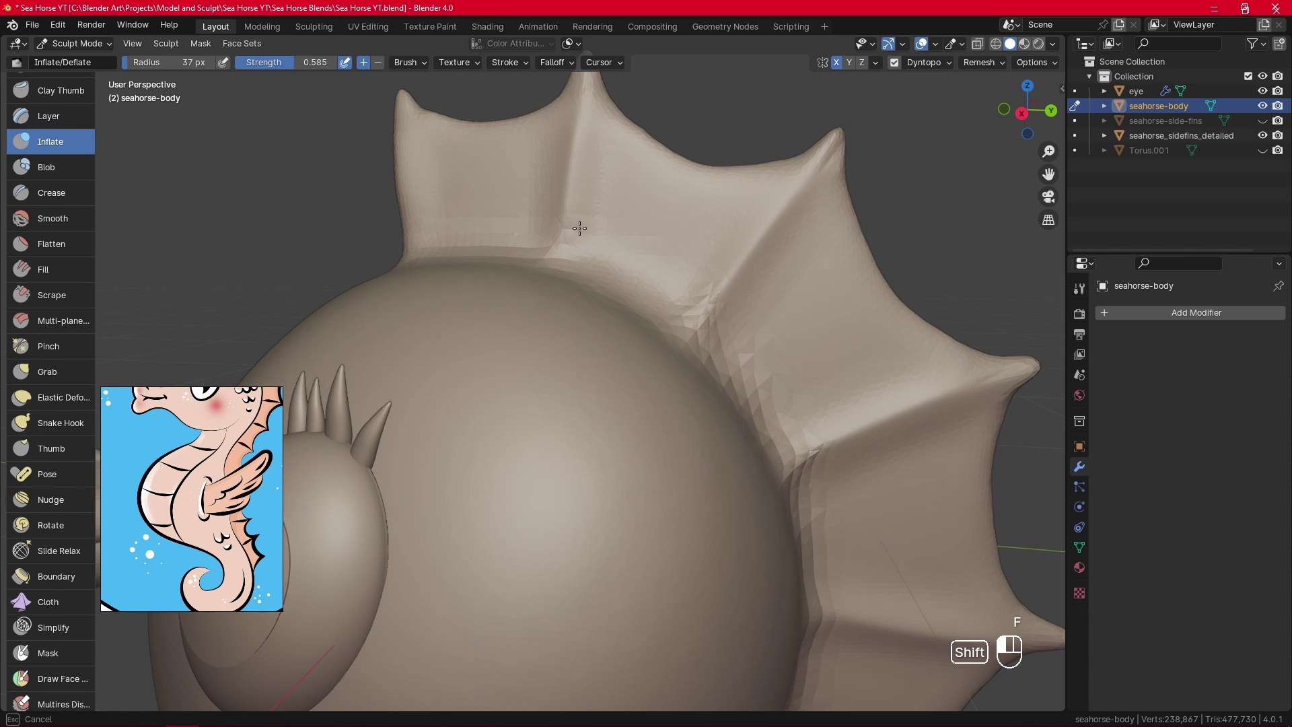
{"action": "mouse_move", "coordinate": [580, 228]}
{"action": "left_mouse_down", "text": "shift"}
{"action": "mouse_move", "coordinate": [568, 238]}
{"action": "mouse_move", "coordinate": [620, 245]}
{"action": "mouse_move", "coordinate": [416, 233]}
{"action": "left_mouse_up", "text": "shift"}
Smooth the crest's base down the back of the head and neck with an 83 px brush radius.
{"action": "key", "text": "f"}
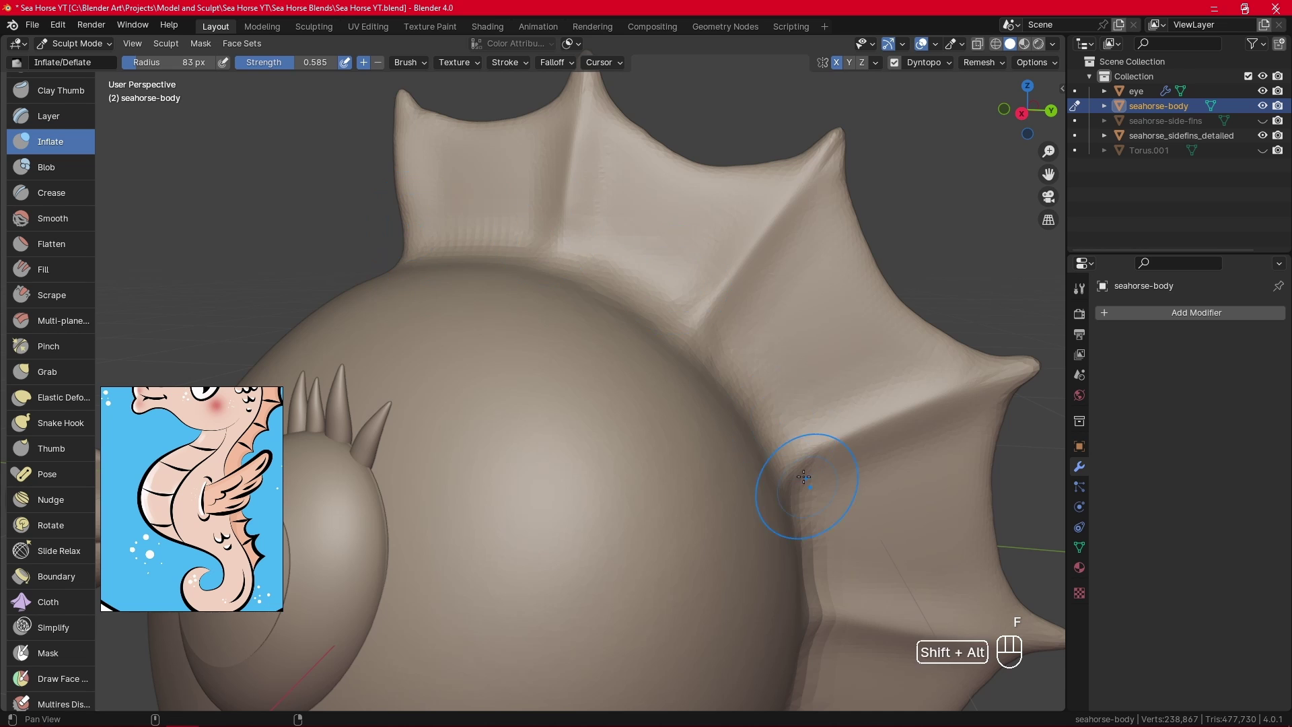
{"action": "mouse_move", "coordinate": [801, 473]}
{"action": "left_mouse_down", "text": "alt+shift"}
{"action": "mouse_move", "coordinate": [663, 187]}
{"action": "mouse_move", "coordinate": [678, 468]}
{"action": "mouse_move", "coordinate": [750, 196]}
{"action": "left_mouse_up", "text": "alt+shift"}
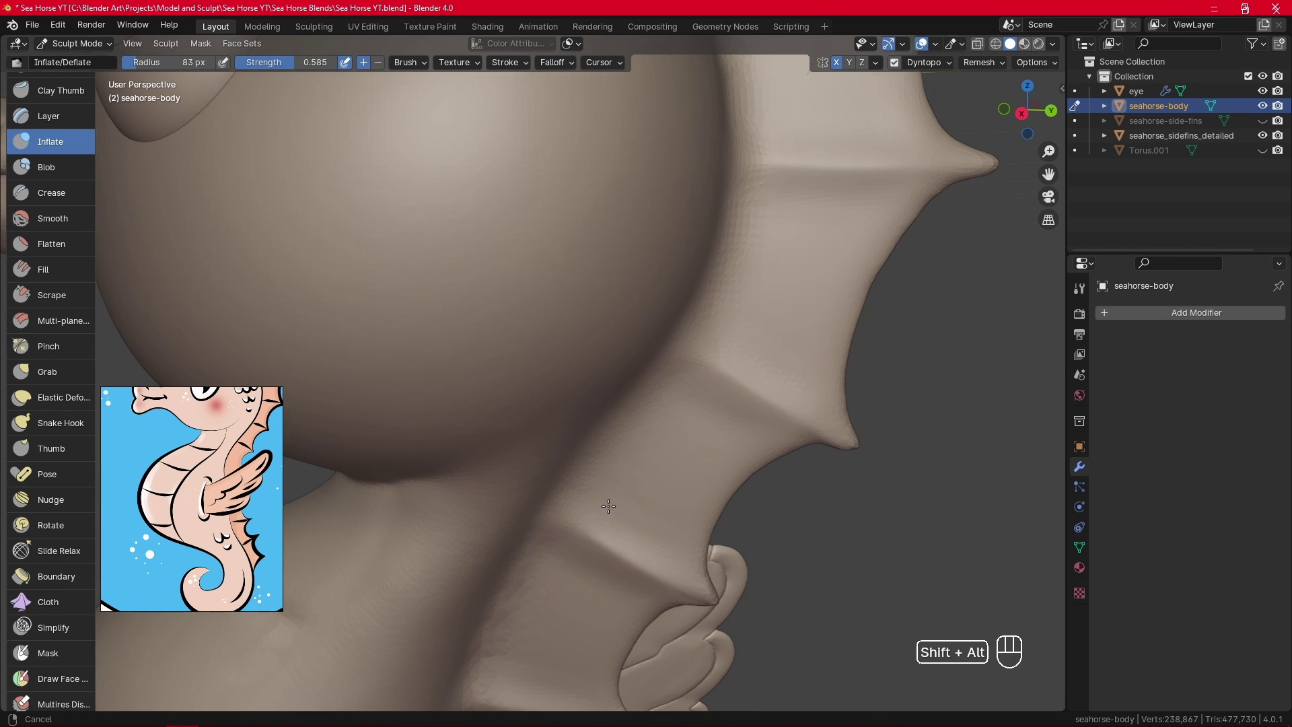
{"action": "left_click_drag", "start_coordinate": [605, 507], "coordinate": [717, 169], "text": "alt+shift"}
Smooth the crest's base along the back down to its lowest spike with a 56 px brush radius.
{"action": "mouse_move", "coordinate": [615, 513]}
{"action": "left_mouse_down", "text": "alt"}
{"action": "mouse_move", "coordinate": [681, 231]}
{"action": "mouse_move", "coordinate": [640, 216]}
{"action": "mouse_move", "coordinate": [707, 376]}
{"action": "mouse_move", "coordinate": [657, 366]}
{"action": "left_mouse_up", "text": "alt"}
{"action": "key", "text": "f"}
{"action": "left_click", "coordinate": [635, 372]}
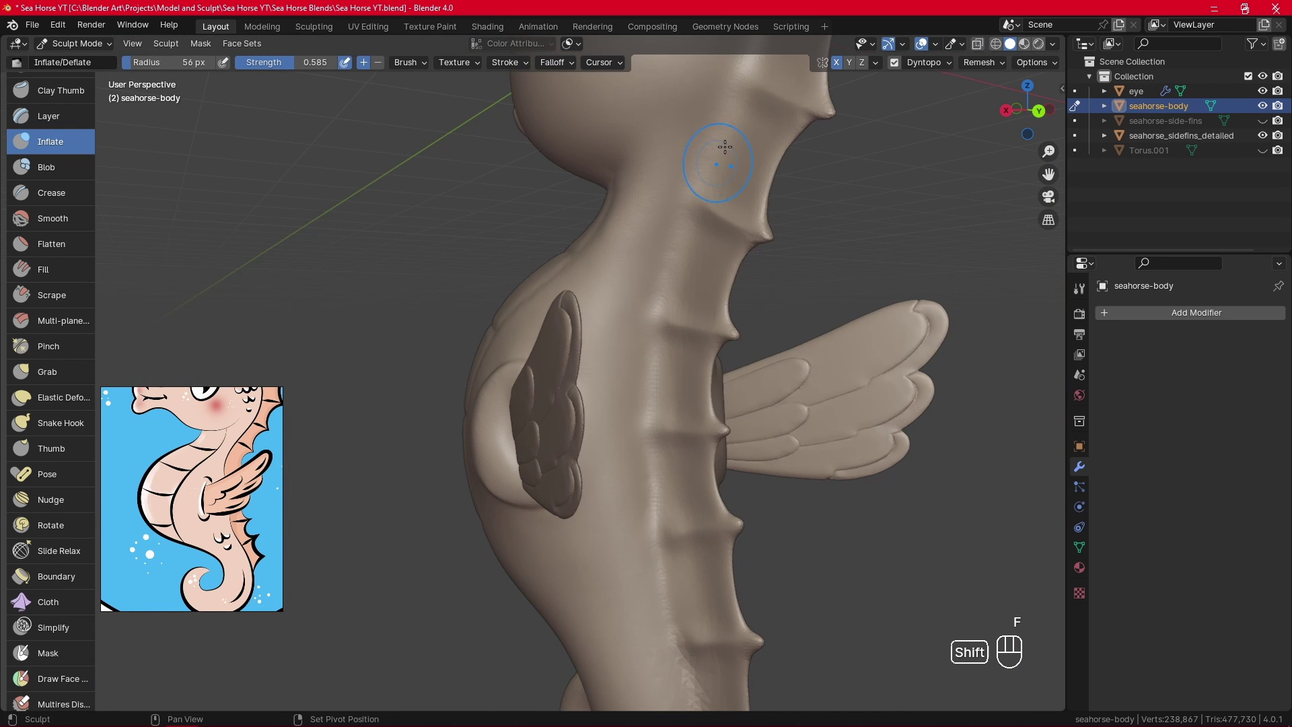
{"action": "mouse_move", "coordinate": [660, 528]}
{"action": "left_mouse_down", "text": "alt+shift"}
{"action": "mouse_move", "coordinate": [663, 274]}
{"action": "mouse_move", "coordinate": [697, 312]}
{"action": "mouse_move", "coordinate": [697, 289]}
{"action": "mouse_move", "coordinate": [656, 293]}
{"action": "left_mouse_up", "text": "alt+shift"}
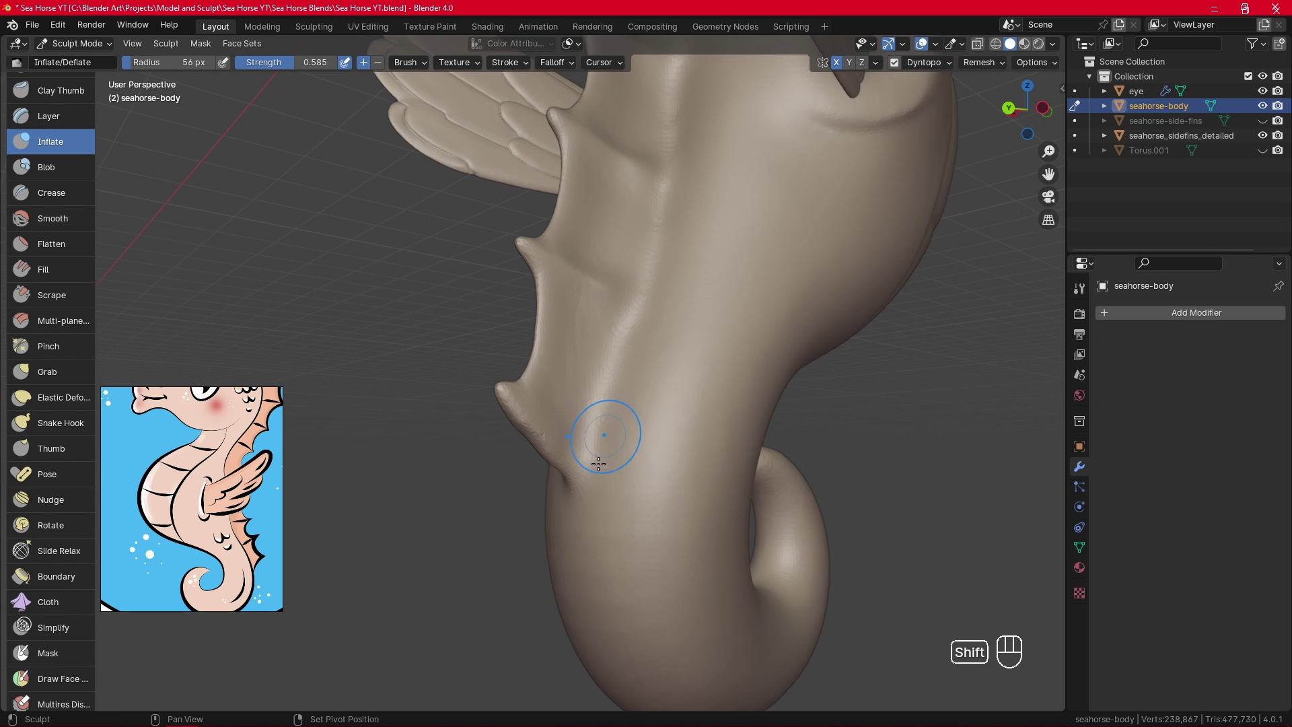
{"action": "left_click_drag", "start_coordinate": [599, 462], "coordinate": [659, 214], "text": "shift"}
{"action": "left_click_drag", "start_coordinate": [622, 253], "coordinate": [566, 377], "text": "shift"}
{"action": "left_click_drag", "start_coordinate": [663, 187], "coordinate": [567, 423], "text": "alt"}
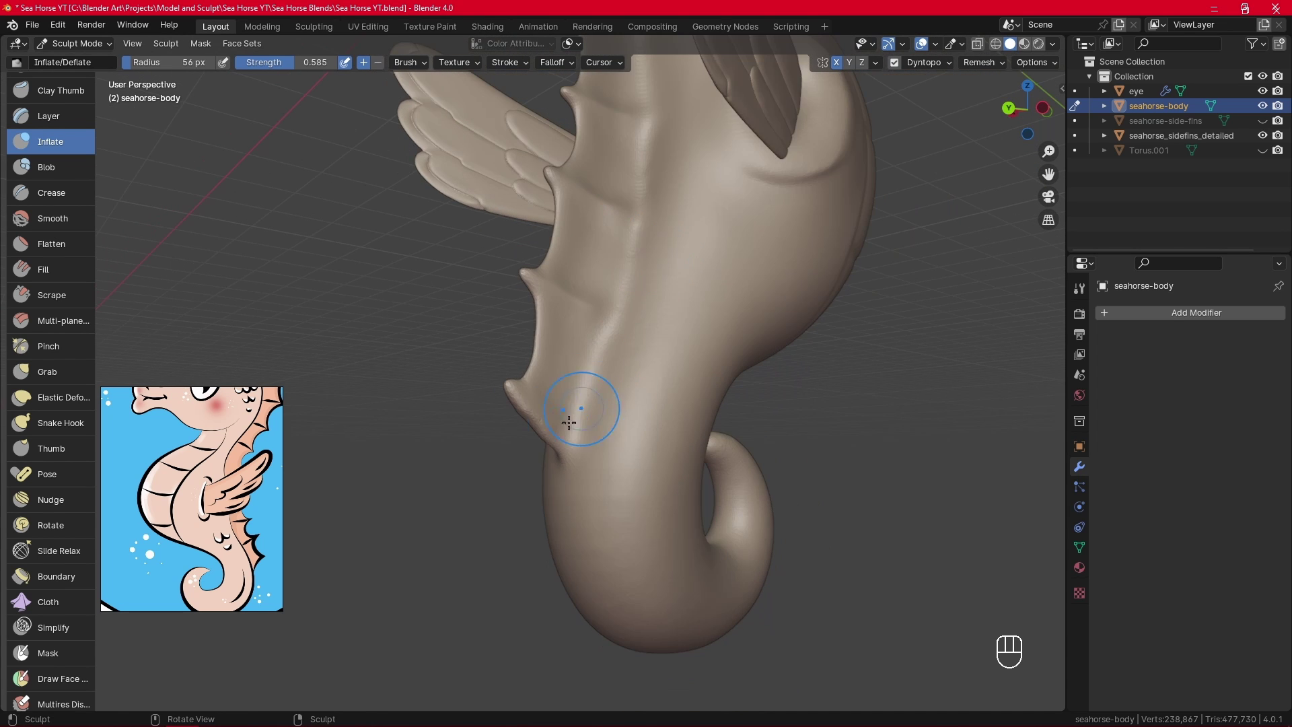
Select the Draw Sharp brush in add mode and shift the reference image to show the seahorse's head.
{"action": "left_click_drag", "start_coordinate": [599, 467], "coordinate": [910, 388], "text": "alt"}
{"action": "scroll", "coordinate": [841, 401], "scroll_direction": "down", "scroll_amount": 3}
{"action": "left_click_drag", "start_coordinate": [808, 407], "coordinate": [880, 386], "text": "alt"}
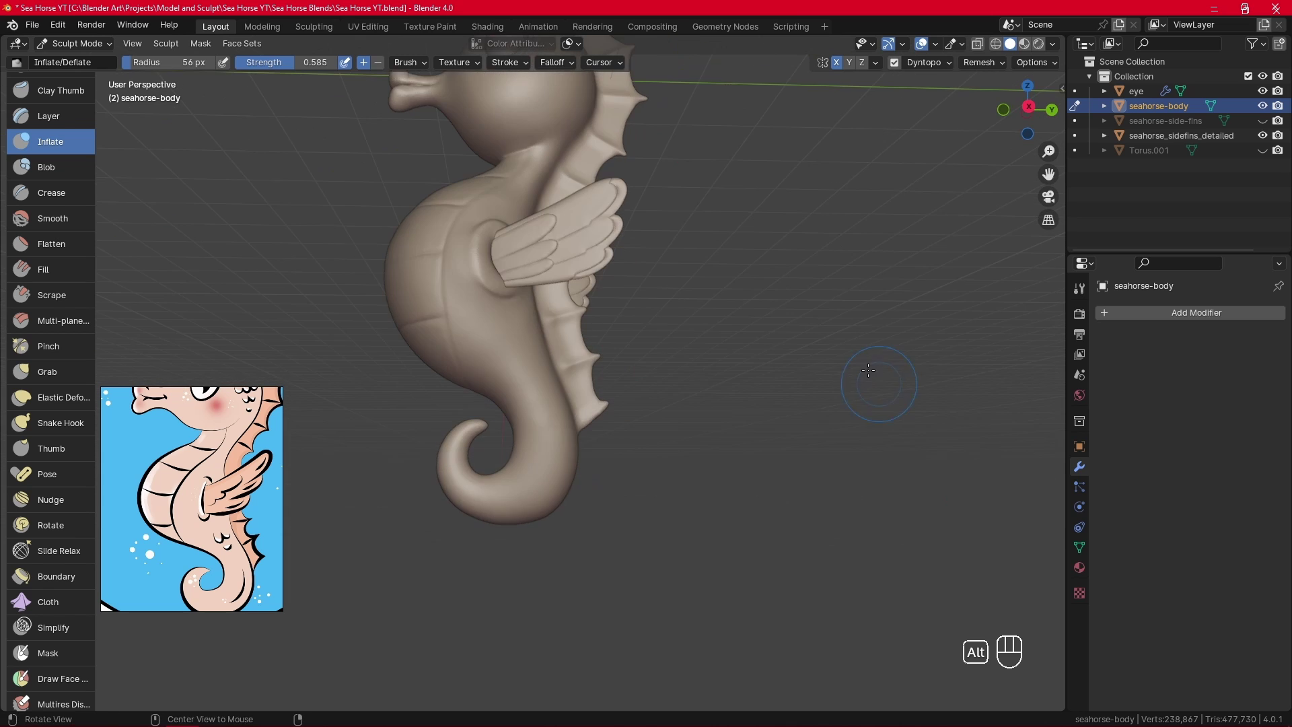
{"action": "left_click_drag", "start_coordinate": [784, 331], "coordinate": [829, 543], "text": "alt+shift"}
{"action": "left_click_drag", "start_coordinate": [820, 444], "coordinate": [812, 455], "text": "alt"}
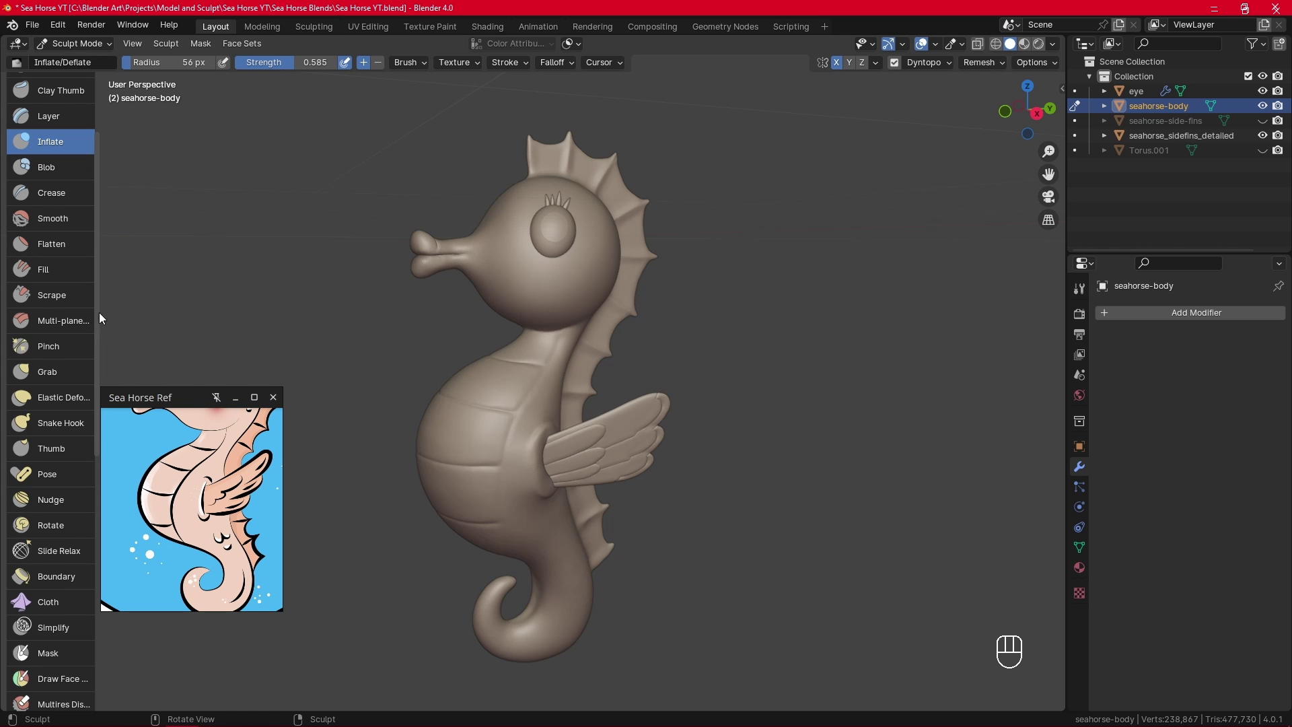
{"action": "left_click_drag", "start_coordinate": [98, 305], "coordinate": [95, 208]}
{"action": "left_click", "coordinate": [79, 116]}
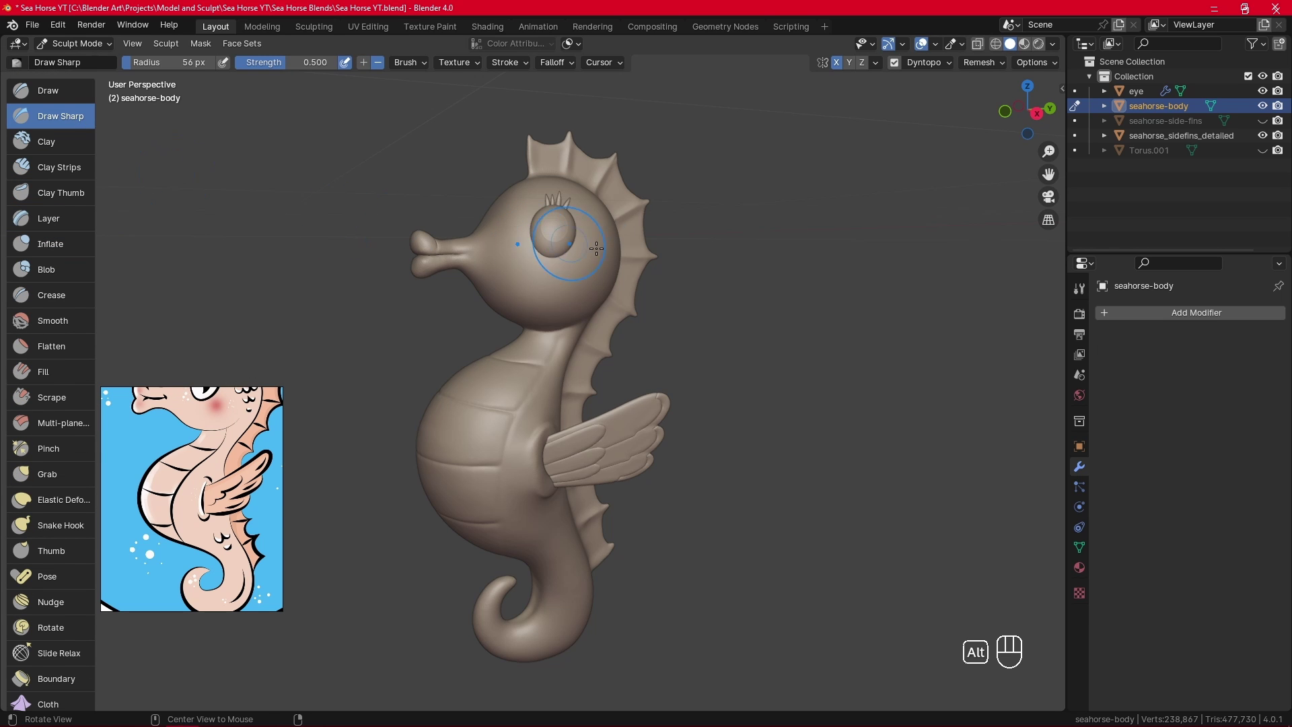
{"action": "mouse_move", "coordinate": [622, 243]}
{"action": "left_mouse_down", "text": "alt"}
{"action": "mouse_move", "coordinate": [638, 282]}
{"action": "mouse_move", "coordinate": [622, 434]}
{"action": "left_mouse_up", "text": "alt"}
{"action": "mouse_move", "coordinate": [639, 439]}
{"action": "left_mouse_down", "text": "ctrl+alt"}
{"action": "mouse_move", "coordinate": [657, 406]}
{"action": "mouse_move", "coordinate": [664, 303]}
{"action": "left_mouse_up", "text": "ctrl+alt"}
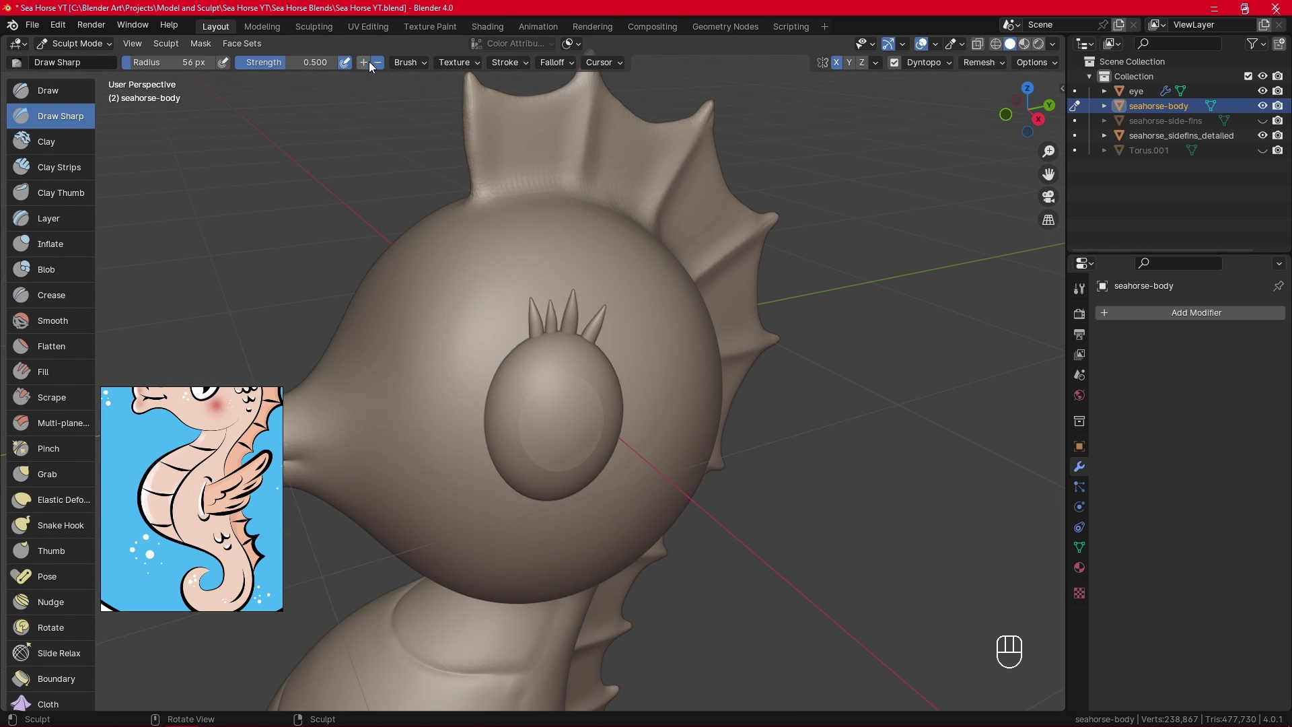
{"action": "left_click_drag", "start_coordinate": [210, 458], "coordinate": [202, 533], "text": "alt"}
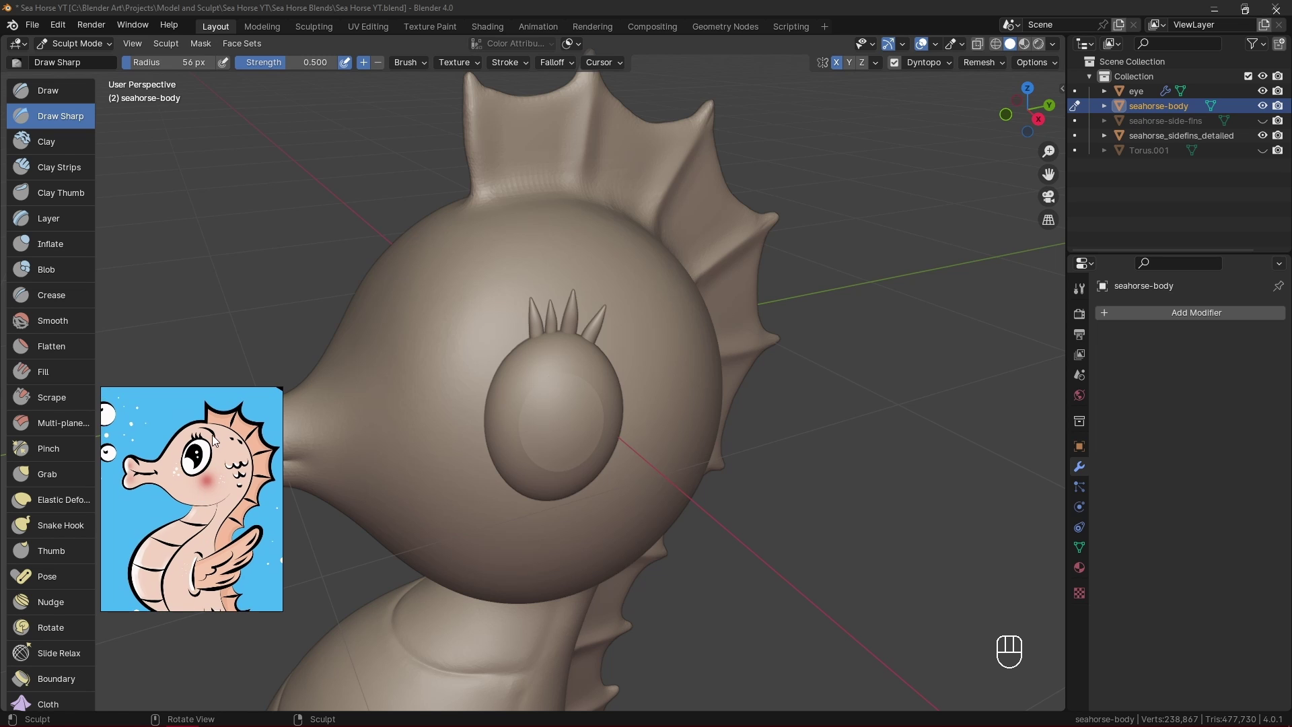
{"action": "left_click", "coordinate": [303, 257]}
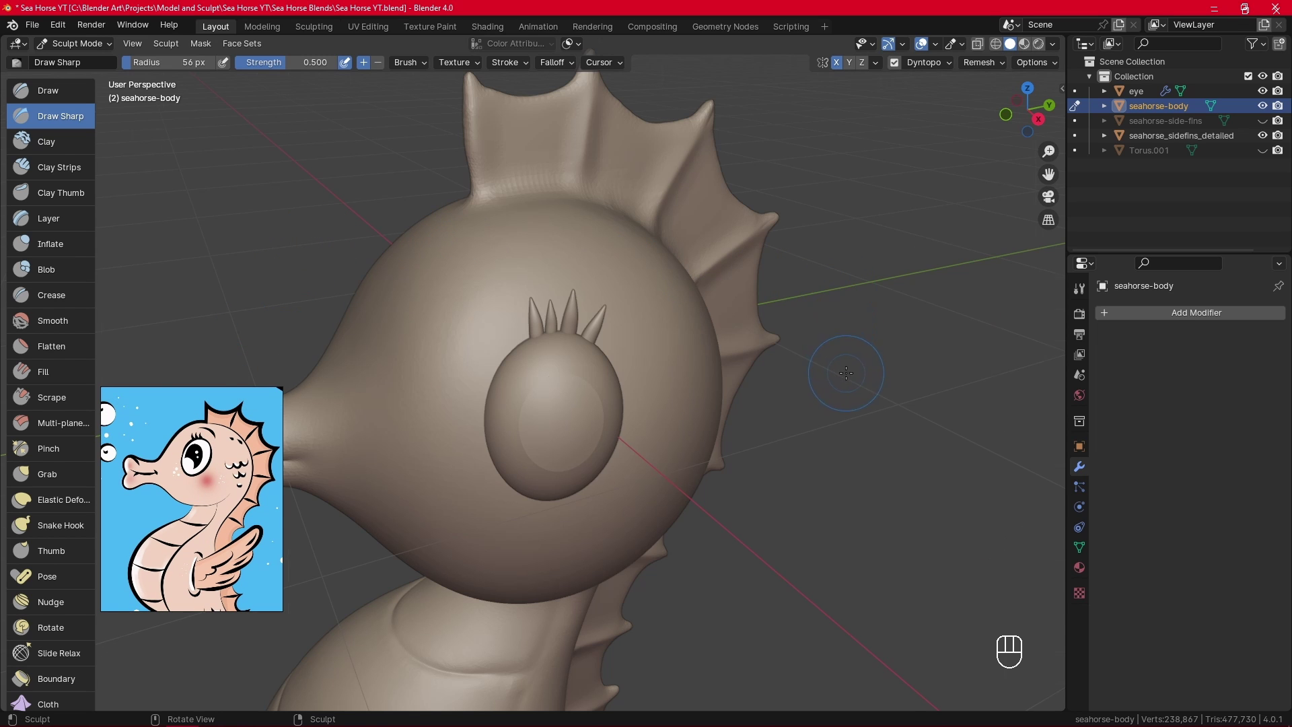
In the right side view, set the Draw Sharp brush's radius to 47 px and its falloff curve to Root.
{"action": "key", "text": "KP_3"}
{"action": "key", "text": "f"}
{"action": "key", "text": "f"}
{"action": "key", "text": "f"}
{"action": "key", "text": "f"}
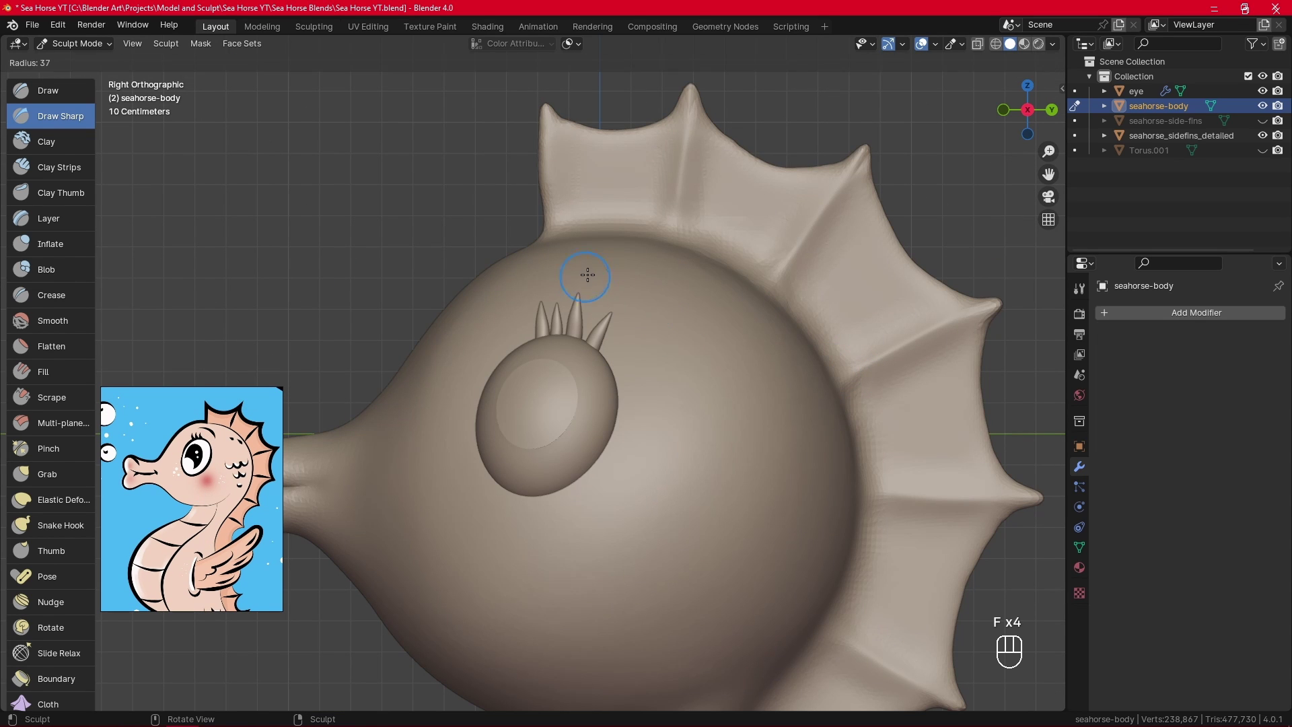
{"action": "key", "text": "f"}
{"action": "left_click", "coordinate": [592, 273]}
{"action": "left_click", "coordinate": [563, 67]}
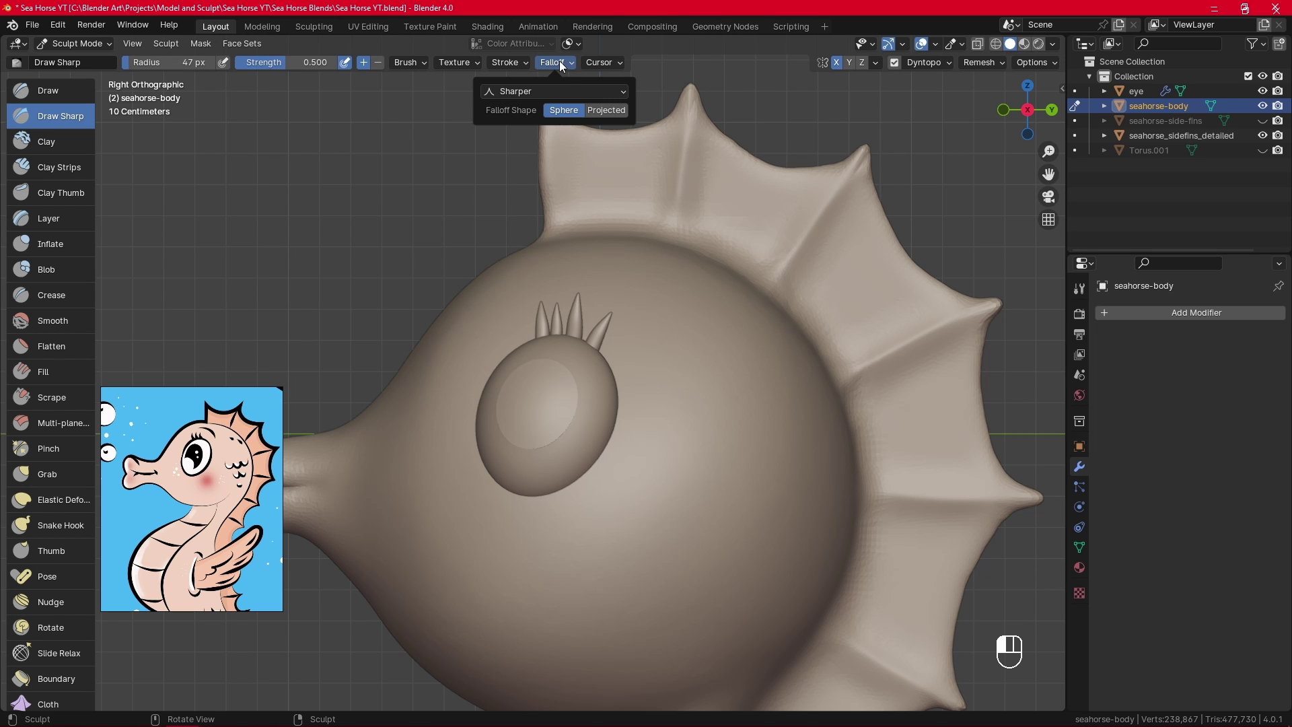
{"action": "left_click", "coordinate": [566, 93]}
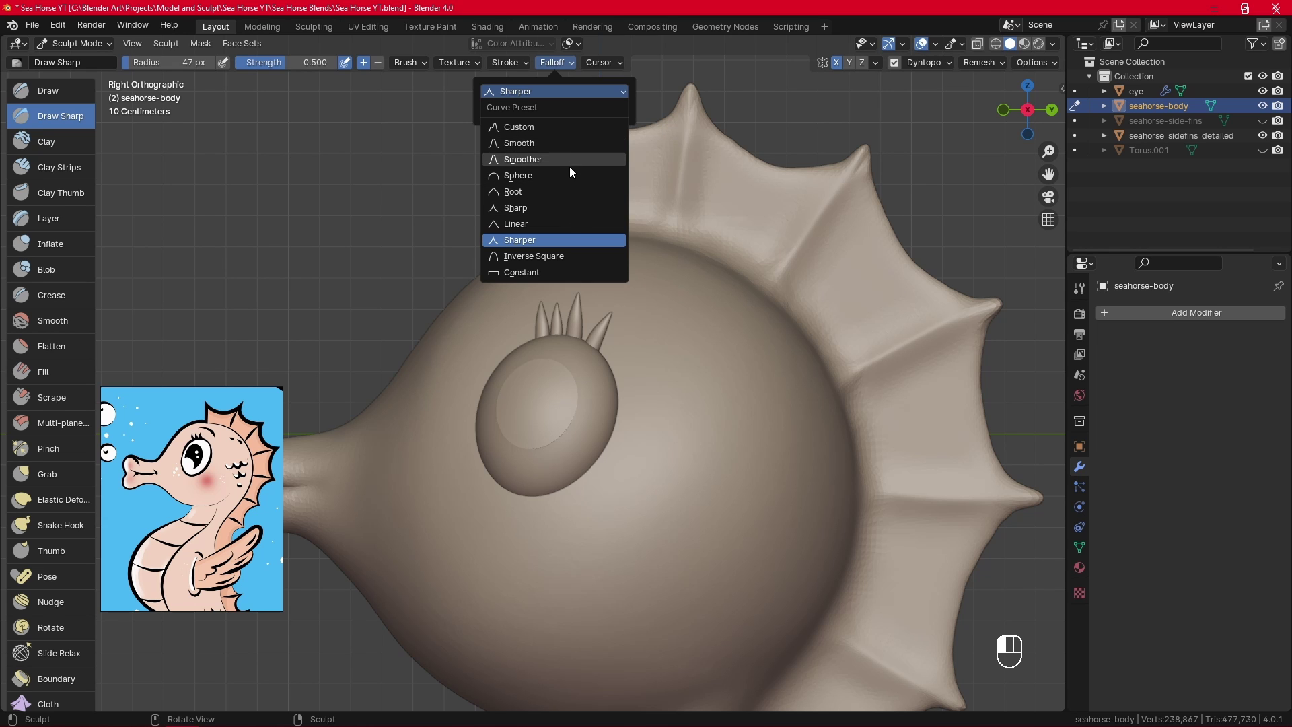
{"action": "left_click", "coordinate": [570, 192]}
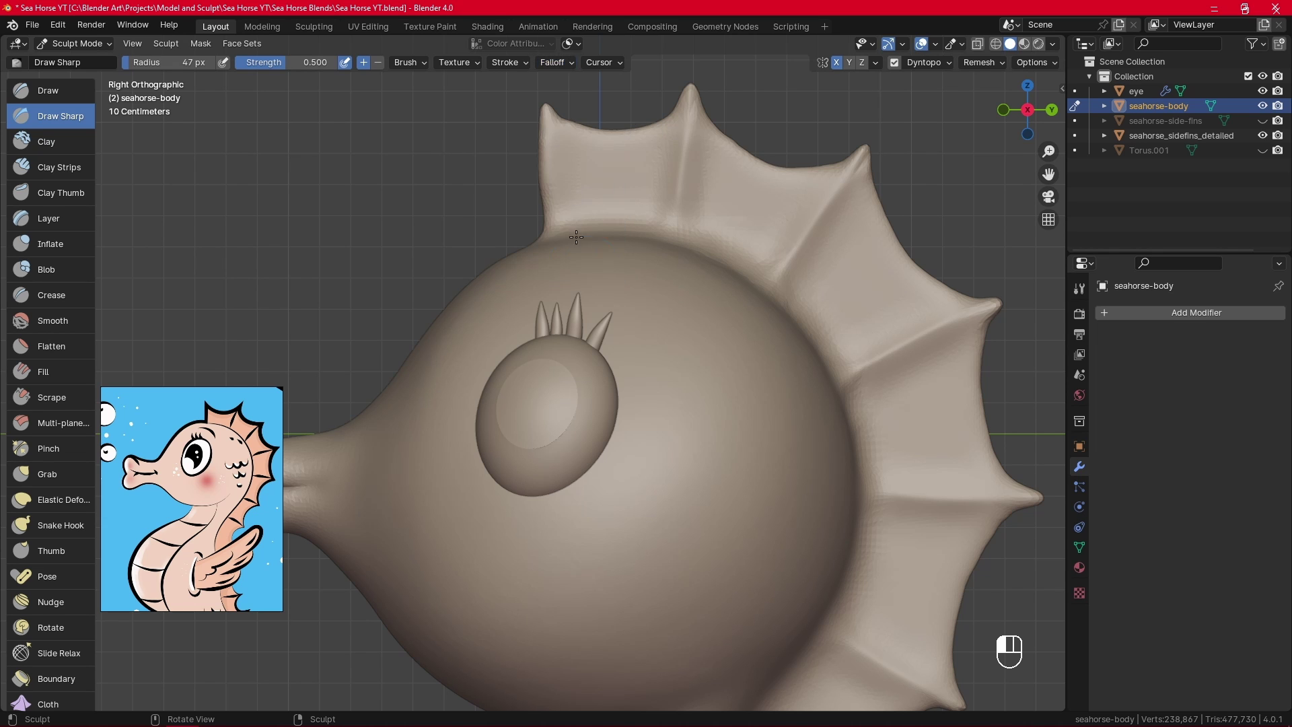
{"action": "key", "text": "f"}
{"action": "left_click", "coordinate": [595, 265]}
{"action": "mouse_move", "coordinate": [596, 265]}
{"action": "middle_mouse_down", "text": "alt"}
{"action": "mouse_move", "coordinate": [623, 273]}
{"action": "mouse_move", "coordinate": [592, 262]}
{"action": "middle_mouse_up", "text": "alt"}
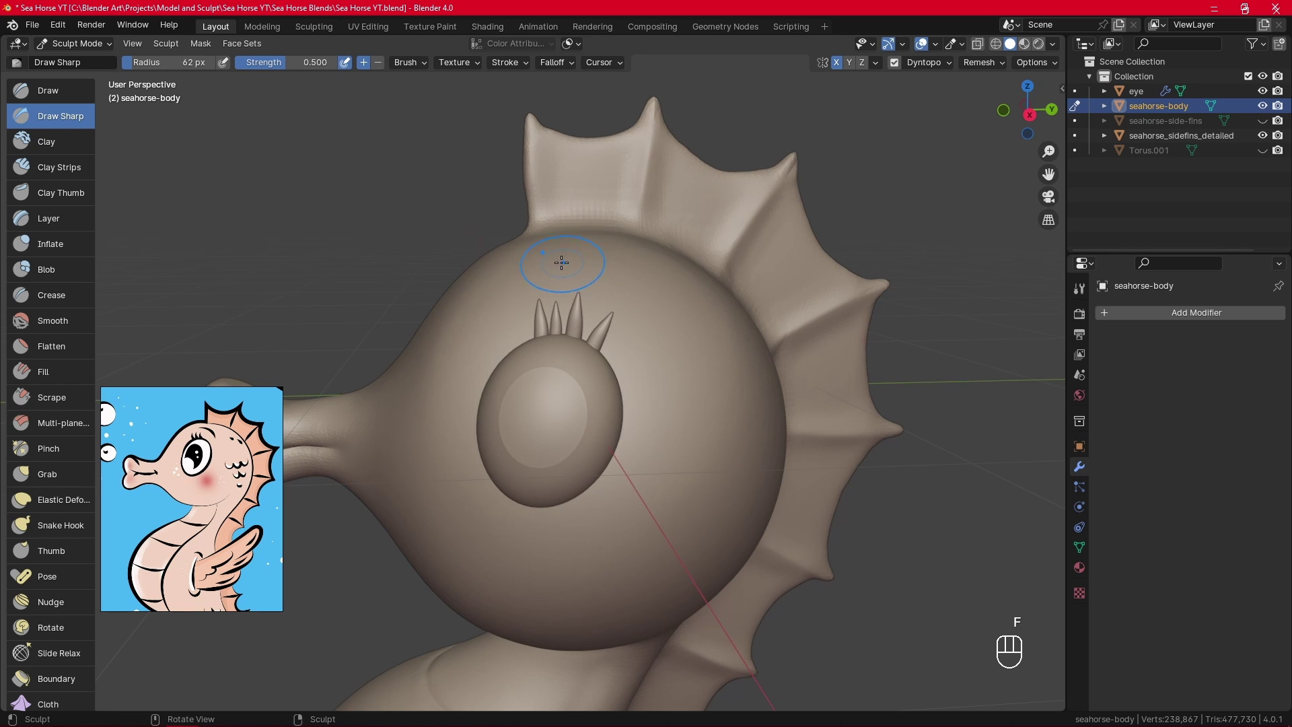
{"action": "key", "text": "ctrl+z"}
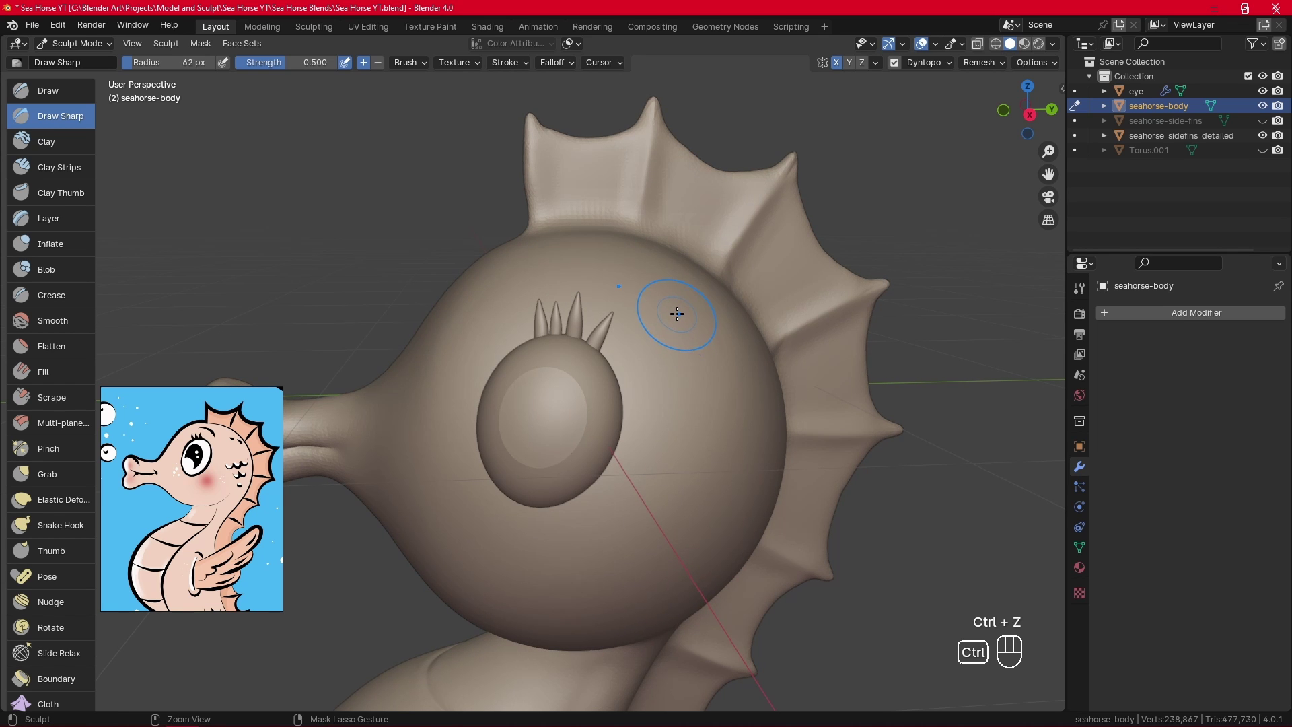
{"action": "key", "text": "g"}
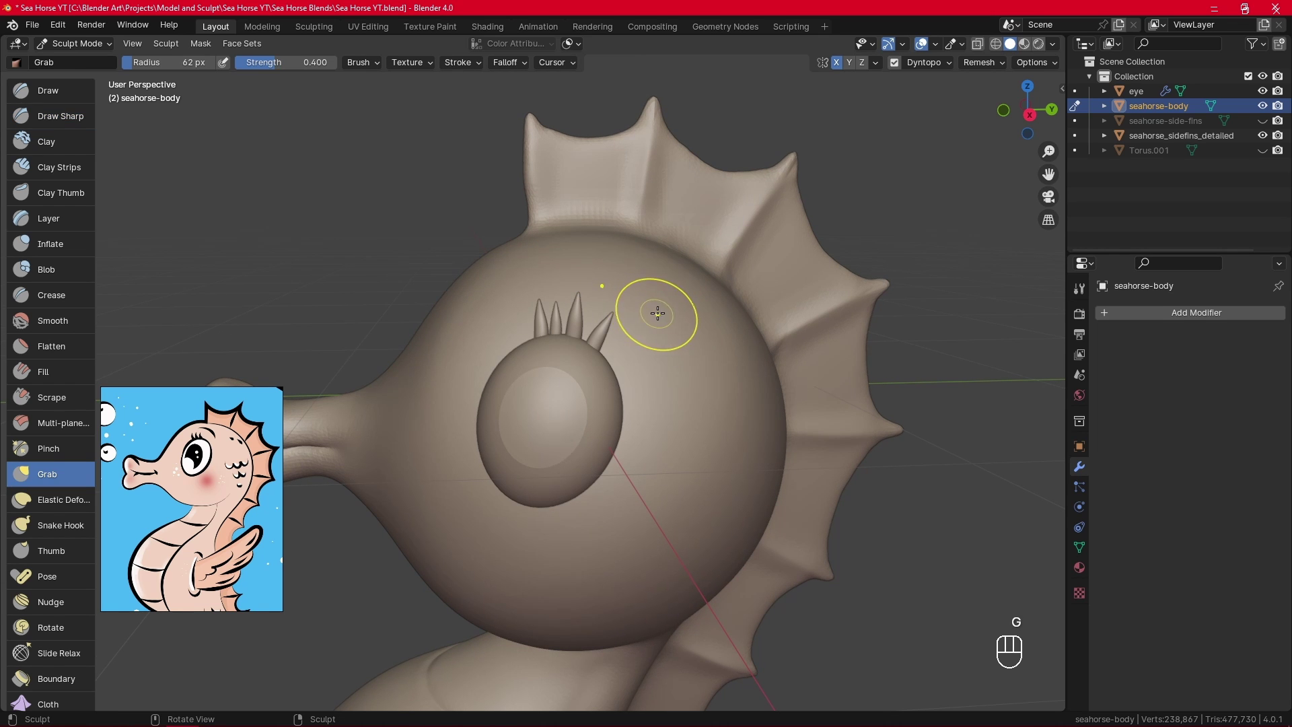
{"action": "left_click", "coordinate": [86, 118]}
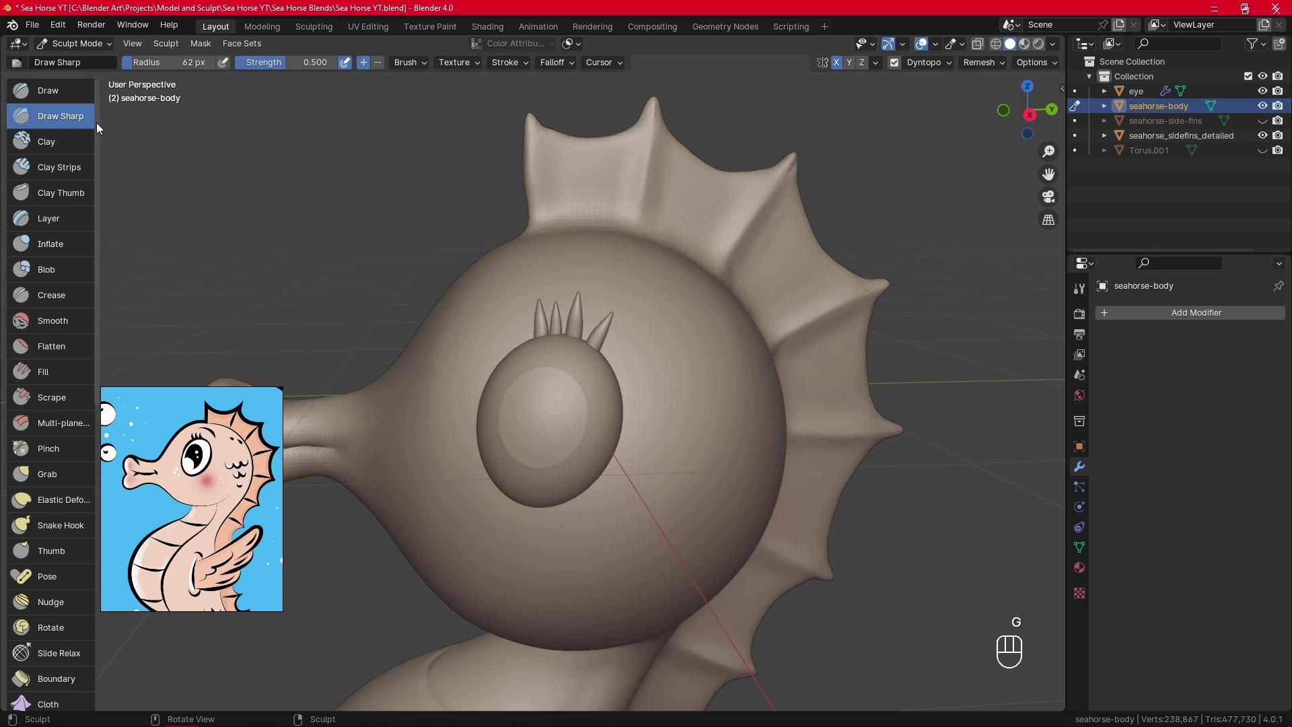
Build up a raised, curved brow above the eyelashes using Draw Sharp with a 25 px radius.
{"action": "key", "text": "f"}
{"action": "left_click", "coordinate": [649, 306]}
{"action": "middle_click_drag", "start_coordinate": [666, 290], "coordinate": [664, 298]}
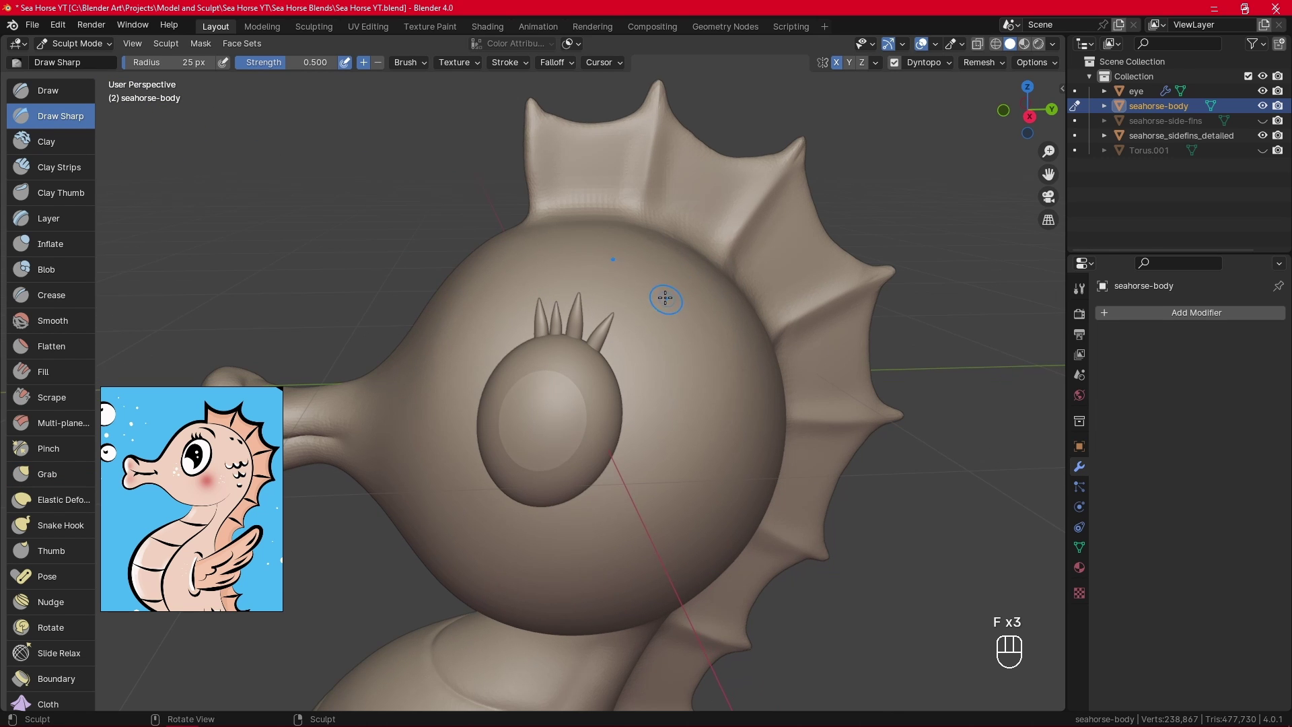
{"action": "left_click_drag", "start_coordinate": [661, 320], "coordinate": [570, 254]}
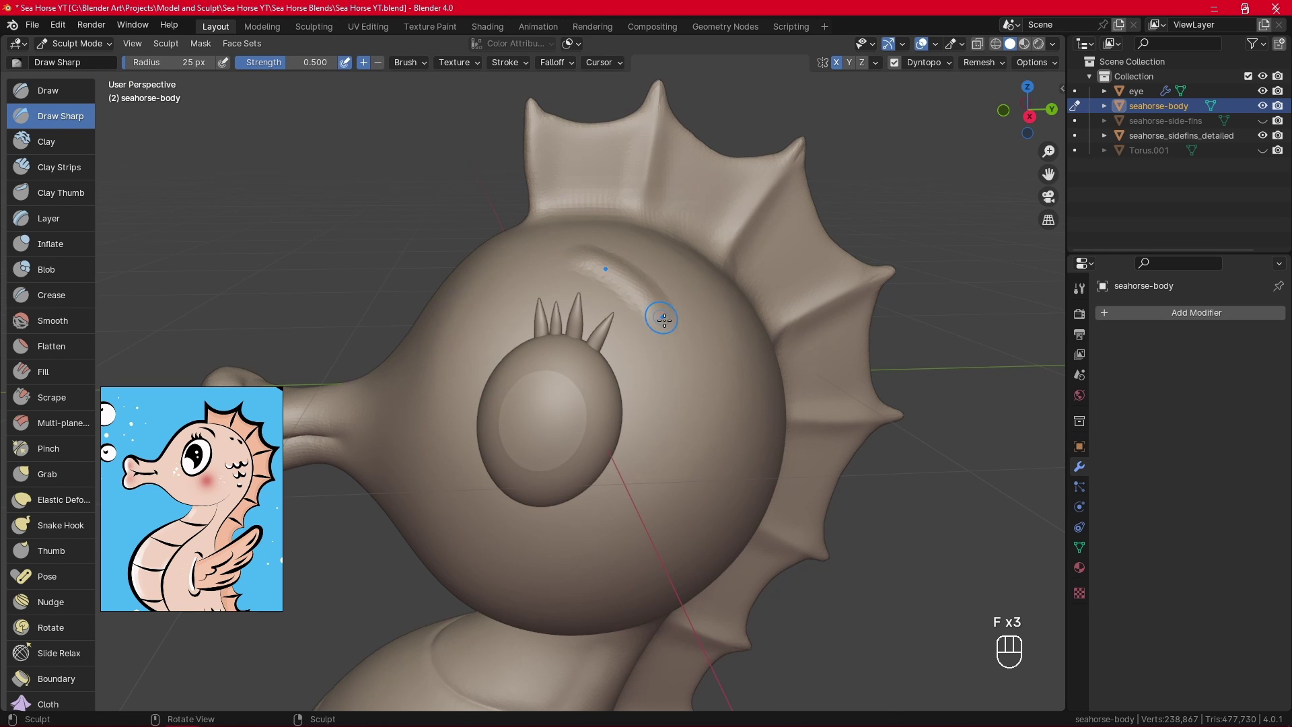
{"action": "left_click_drag", "start_coordinate": [660, 317], "coordinate": [574, 251]}
{"action": "key", "text": "KP_3"}
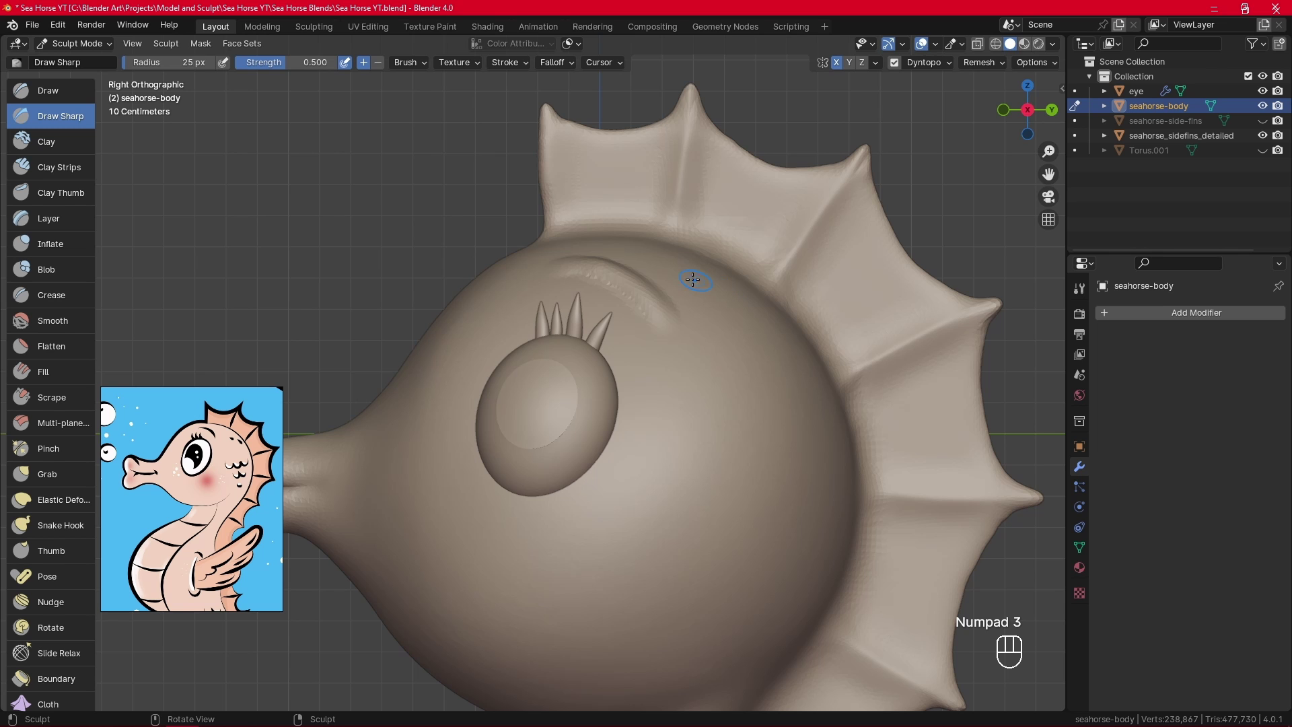
{"action": "mouse_move", "coordinate": [657, 313]}
{"action": "left_mouse_down"}
{"action": "mouse_move", "coordinate": [637, 283]}
{"action": "mouse_move", "coordinate": [570, 260]}
{"action": "mouse_move", "coordinate": [657, 317]}
{"action": "mouse_move", "coordinate": [579, 259]}
{"action": "left_mouse_up"}
Smooth the raised brow and blend its ends into the head with a 40 px brush radius.
{"action": "middle_click_drag", "start_coordinate": [606, 262], "coordinate": [676, 303], "text": "alt"}
{"action": "key", "text": "f"}
{"action": "left_click", "coordinate": [668, 303]}
{"action": "left_click_drag", "start_coordinate": [675, 311], "coordinate": [675, 319], "text": "shift"}
{"action": "left_click_drag", "start_coordinate": [628, 254], "coordinate": [625, 233], "text": "shift"}
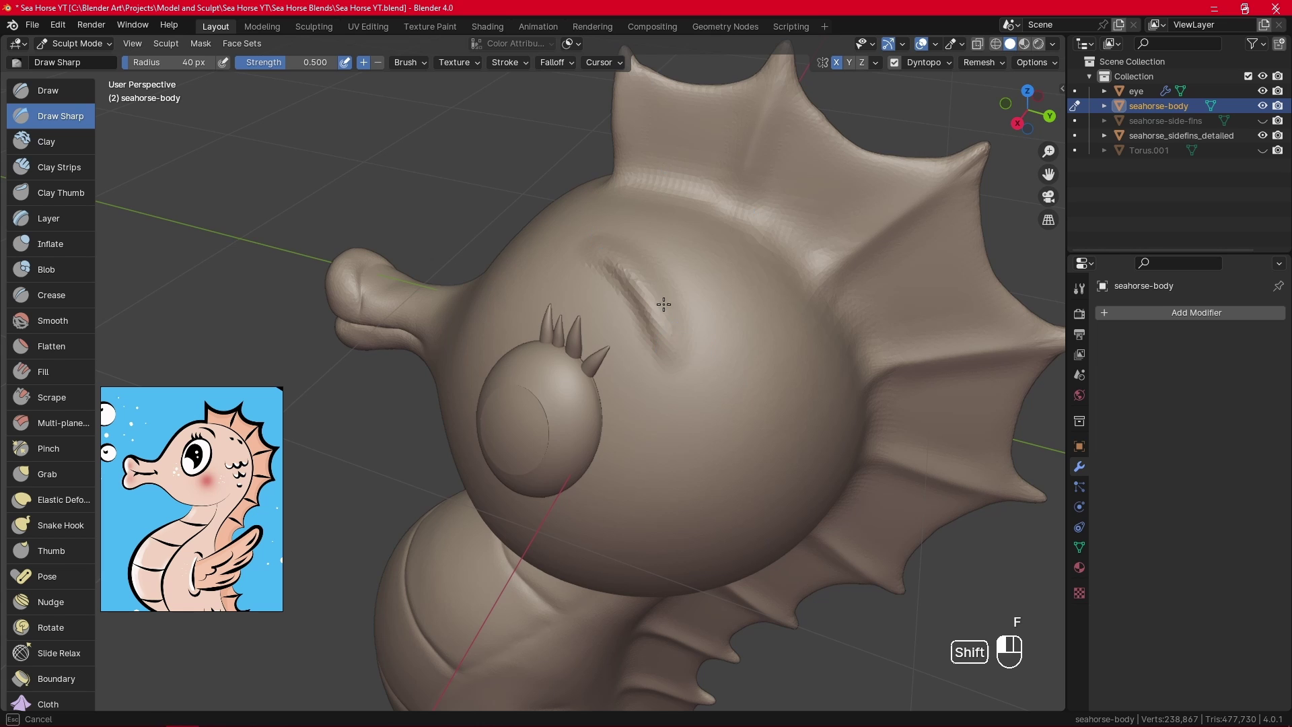
{"action": "left_click_drag", "start_coordinate": [663, 304], "coordinate": [671, 324], "text": "shift"}
{"action": "left_click_drag", "start_coordinate": [666, 312], "coordinate": [684, 351], "text": "shift"}
{"action": "middle_click_drag", "start_coordinate": [685, 350], "coordinate": [721, 317]}
{"action": "mouse_move", "coordinate": [638, 303]}
{"action": "left_mouse_down", "text": "shift"}
{"action": "mouse_move", "coordinate": [588, 263]}
{"action": "mouse_move", "coordinate": [562, 262]}
{"action": "left_mouse_up", "text": "shift"}
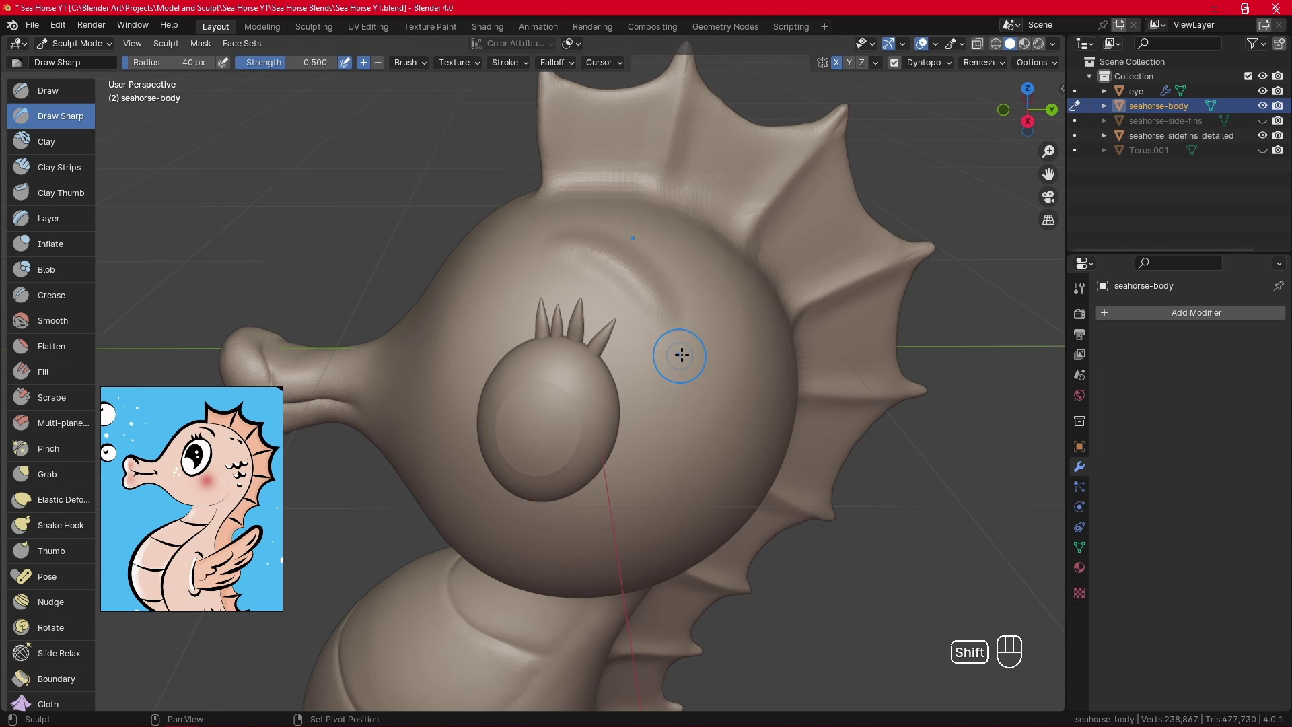
Carve a crease along the brow's lower edge using the Crease brush with a 30 px radius.
{"action": "left_click", "coordinate": [78, 294]}
{"action": "scroll", "coordinate": [680, 297], "scroll_direction": "up", "scroll_amount": 2}
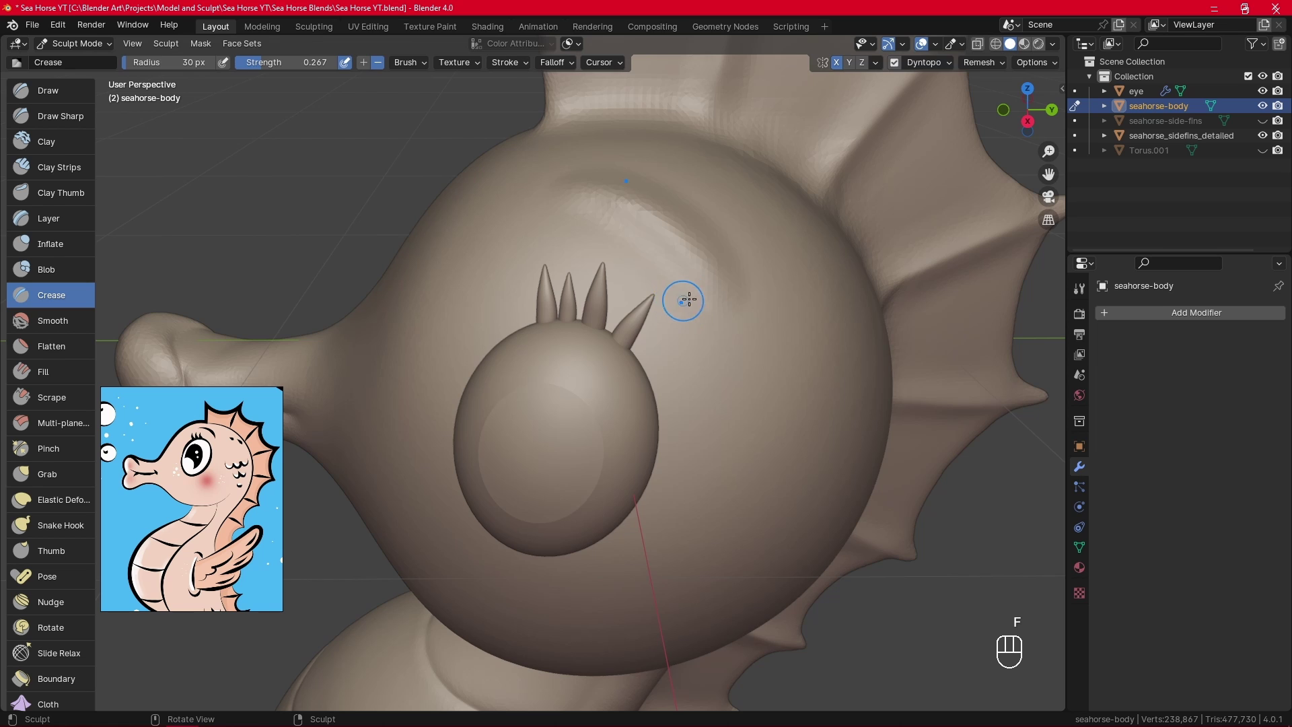
{"action": "scroll", "coordinate": [684, 296], "scroll_direction": "up", "scroll_amount": 1}
{"action": "key", "text": "f"}
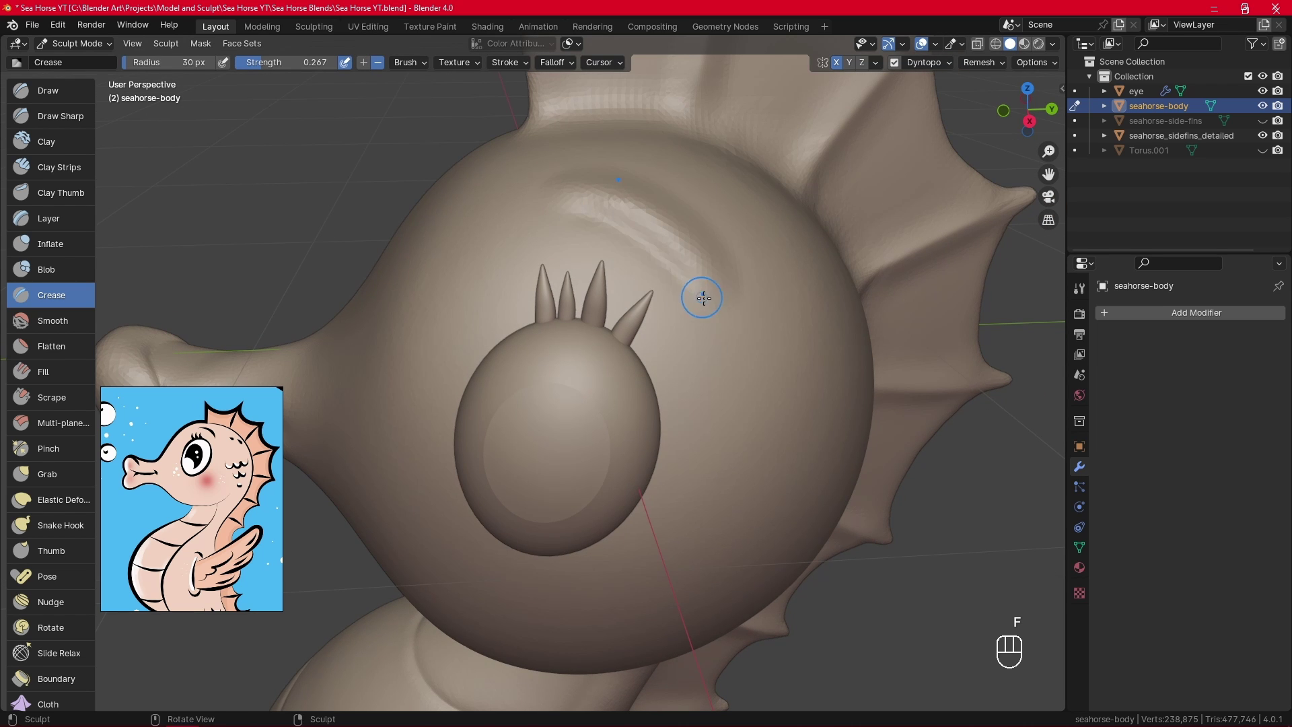
{"action": "mouse_move", "coordinate": [559, 201]}
{"action": "left_mouse_down"}
{"action": "mouse_move", "coordinate": [609, 219]}
{"action": "mouse_move", "coordinate": [545, 196]}
{"action": "left_mouse_up"}
Set the Crease brush's falloff to Sharp and its radius to 39 px, and deepen the crease under the brow.
{"action": "left_click", "coordinate": [567, 62]}
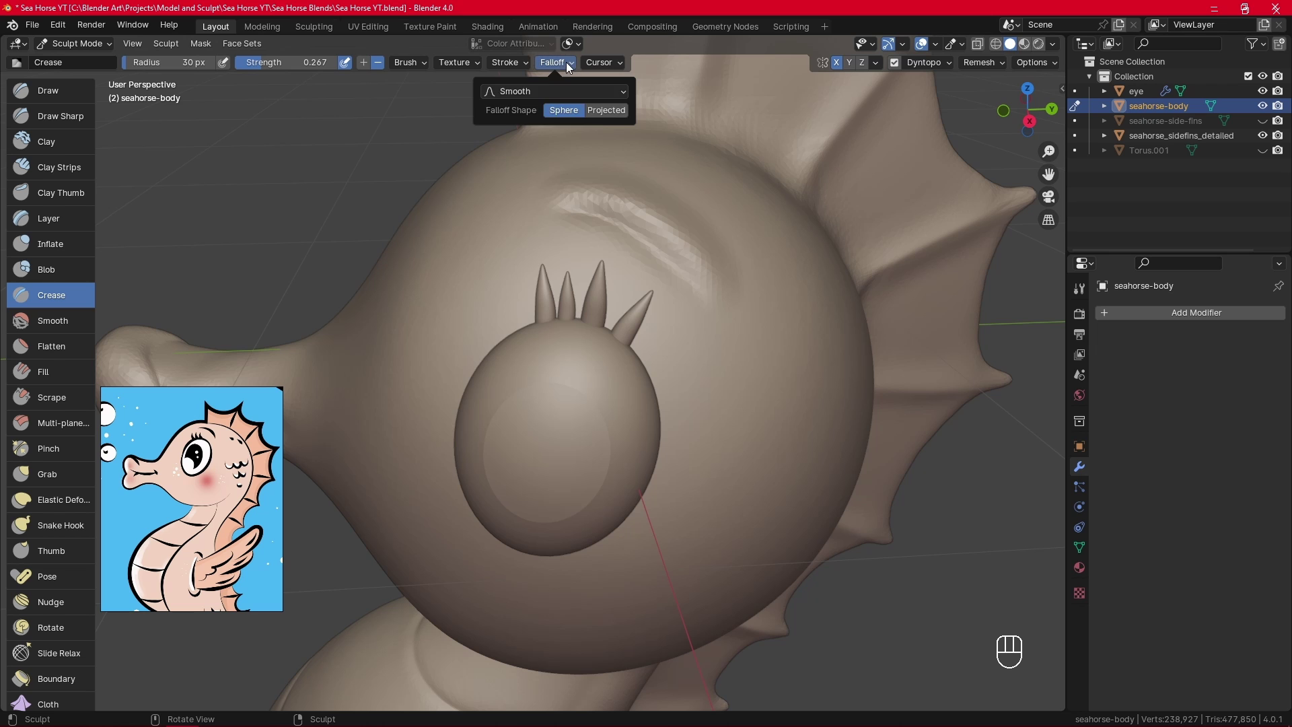
{"action": "left_click", "coordinate": [571, 92]}
{"action": "left_click", "coordinate": [552, 208]}
{"action": "middle_click_drag", "start_coordinate": [671, 260], "coordinate": [691, 279]}
{"action": "key", "text": "f"}
{"action": "left_click", "coordinate": [603, 219]}
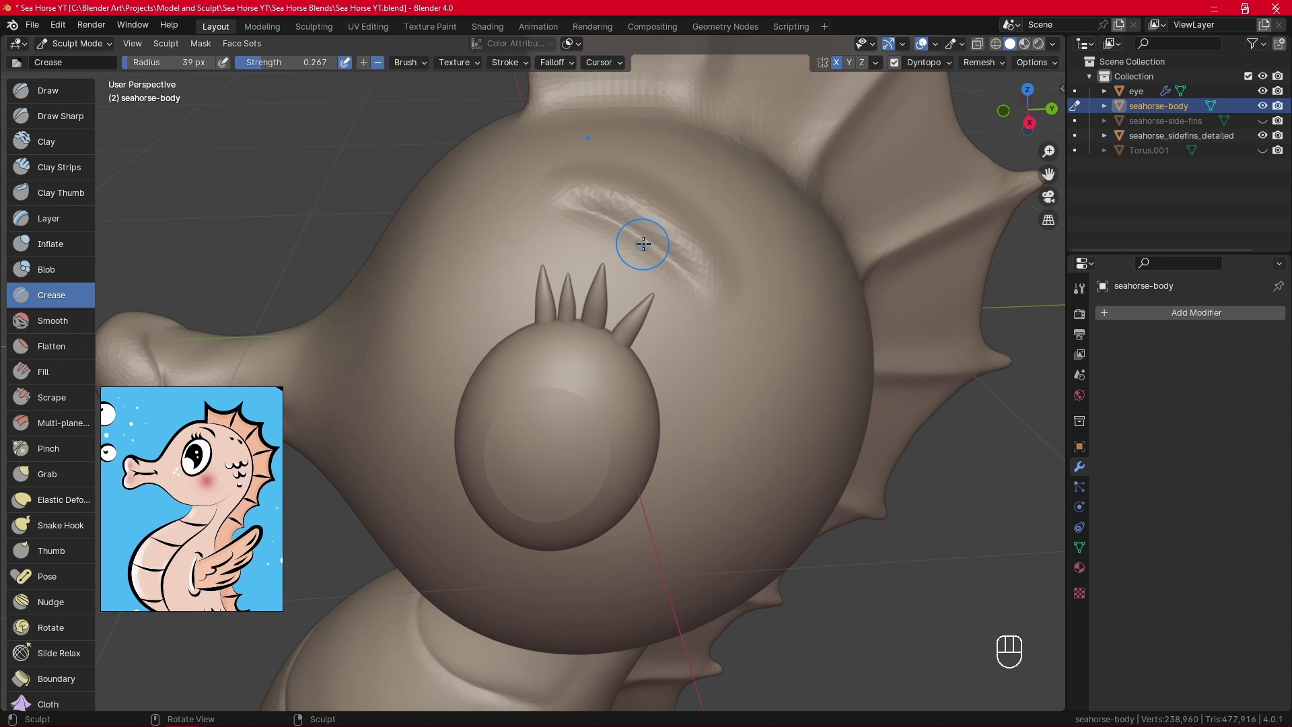
{"action": "mouse_move", "coordinate": [696, 292]}
{"action": "left_mouse_down"}
{"action": "mouse_move", "coordinate": [680, 260]}
{"action": "mouse_move", "coordinate": [552, 204]}
{"action": "mouse_move", "coordinate": [678, 264]}
{"action": "mouse_move", "coordinate": [697, 290]}
{"action": "left_mouse_up"}
Smooth the rough surface along the creased brow ridge with a 64 px brush radius.
{"action": "mouse_move", "coordinate": [697, 291]}
{"action": "middle_mouse_down", "text": "alt"}
{"action": "mouse_move", "coordinate": [738, 270]}
{"action": "mouse_move", "coordinate": [686, 277]}
{"action": "middle_mouse_up", "text": "alt"}
{"action": "key", "text": "f"}
{"action": "left_click", "coordinate": [744, 268]}
{"action": "mouse_move", "coordinate": [686, 277]}
{"action": "left_mouse_down", "text": "shift"}
{"action": "mouse_move", "coordinate": [542, 220]}
{"action": "mouse_move", "coordinate": [698, 300]}
{"action": "mouse_move", "coordinate": [542, 191]}
{"action": "left_mouse_up", "text": "shift"}
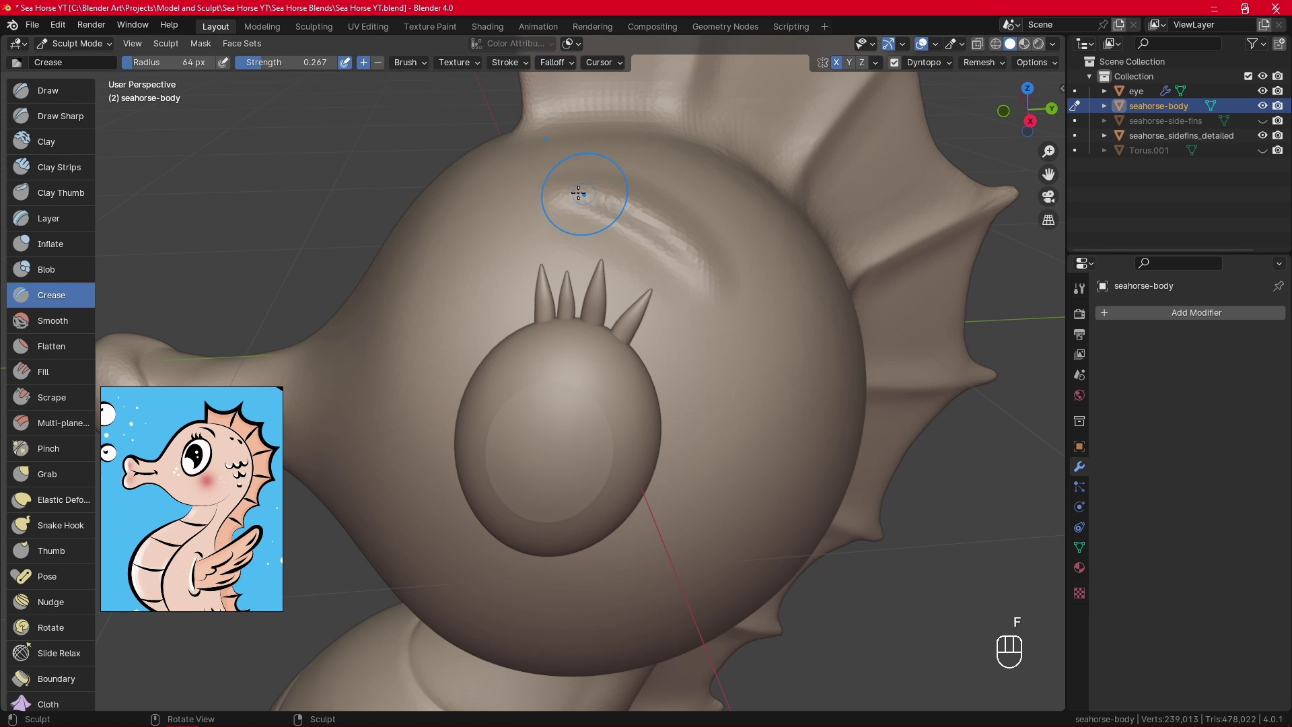
{"action": "left_click_drag", "start_coordinate": [580, 193], "coordinate": [626, 222], "text": "shift"}
Smooth the head surface around the brow and its ends with a 78 px brush radius.
{"action": "key", "text": "f"}
{"action": "left_click", "coordinate": [609, 199]}
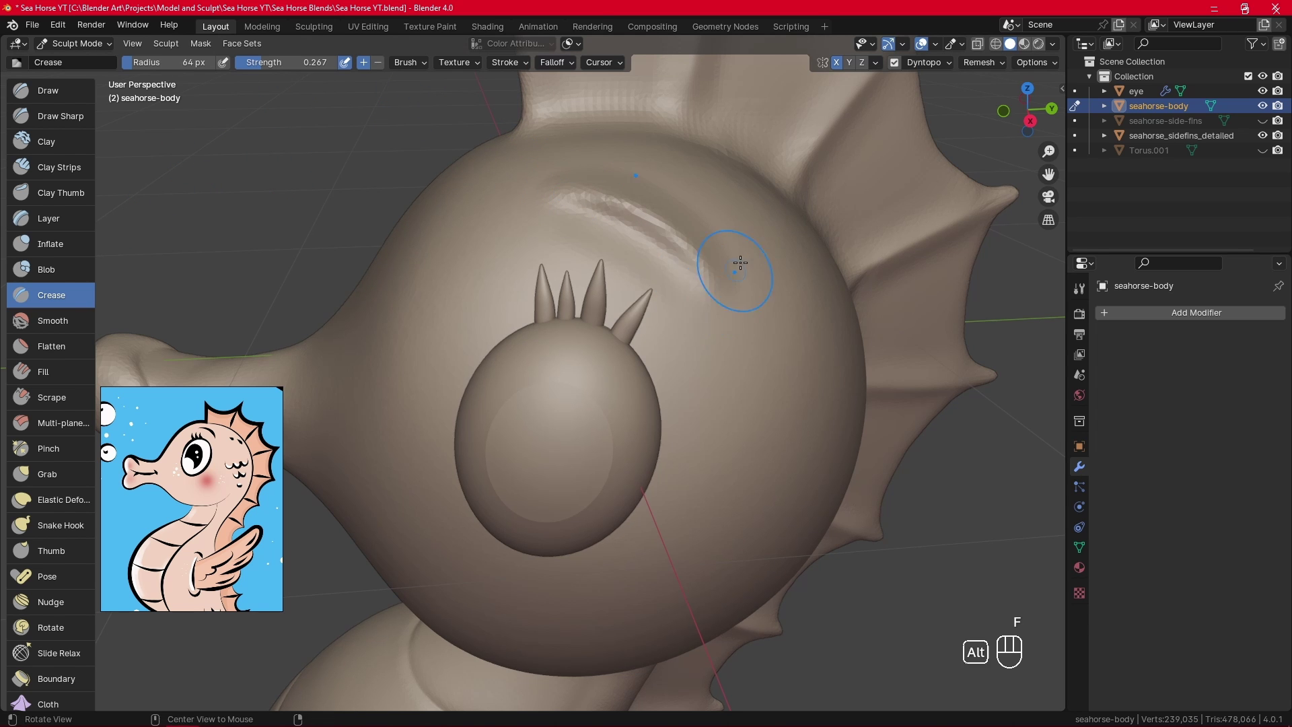
{"action": "mouse_move", "coordinate": [721, 265]}
{"action": "middle_mouse_down"}
{"action": "mouse_move", "coordinate": [639, 208]}
{"action": "mouse_move", "coordinate": [721, 265]}
{"action": "middle_mouse_up"}
{"action": "mouse_move", "coordinate": [711, 233]}
{"action": "left_mouse_down", "text": "shift"}
{"action": "mouse_move", "coordinate": [744, 450]}
{"action": "mouse_move", "coordinate": [708, 212]}
{"action": "left_mouse_up", "text": "shift"}
{"action": "mouse_move", "coordinate": [760, 387]}
{"action": "middle_mouse_down"}
{"action": "mouse_move", "coordinate": [785, 395]}
{"action": "mouse_move", "coordinate": [810, 369]}
{"action": "middle_mouse_up"}
{"action": "mouse_move", "coordinate": [750, 310]}
{"action": "left_mouse_down", "text": "shift"}
{"action": "mouse_move", "coordinate": [692, 209]}
{"action": "mouse_move", "coordinate": [606, 180]}
{"action": "left_mouse_up", "text": "shift"}
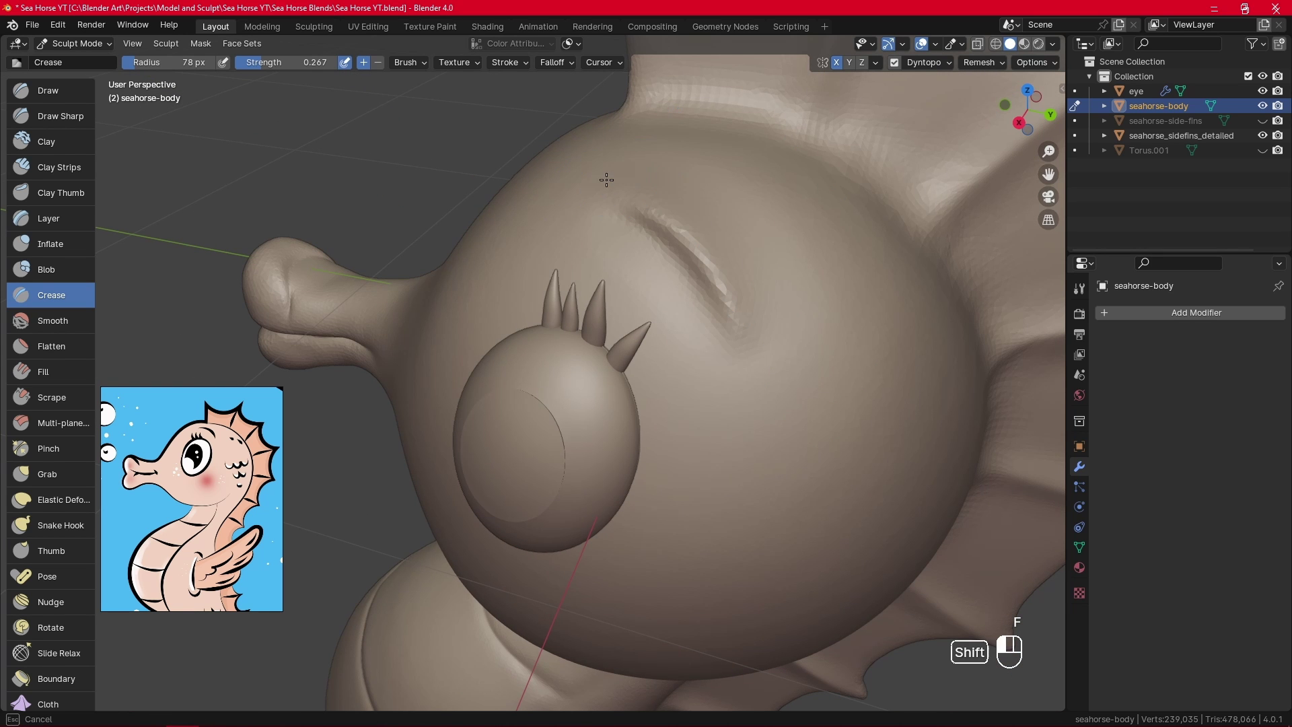
{"action": "left_click_drag", "start_coordinate": [740, 243], "coordinate": [769, 375], "text": "shift"}
Sharpen the fold along the brow's lower edge using the Pinch brush with a 66 px radius.
{"action": "key", "text": "KP_3"}
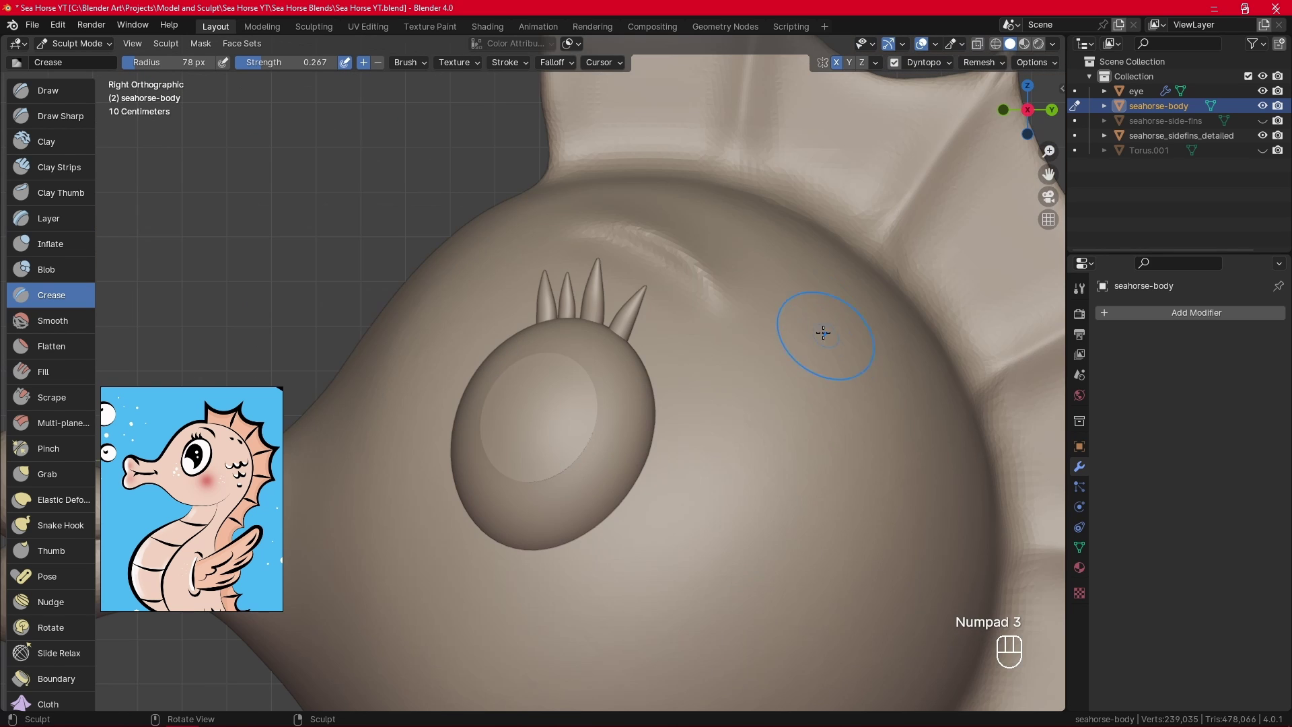
{"action": "middle_click_drag", "start_coordinate": [752, 255], "coordinate": [231, 334]}
{"action": "left_click", "coordinate": [70, 447]}
{"action": "mouse_move", "coordinate": [393, 363]}
{"action": "middle_mouse_down", "text": "shift"}
{"action": "mouse_move", "coordinate": [692, 410]}
{"action": "mouse_move", "coordinate": [661, 430]}
{"action": "mouse_move", "coordinate": [656, 377]}
{"action": "middle_mouse_up", "text": "shift"}
{"action": "key", "text": "f"}
{"action": "left_click", "coordinate": [650, 370]}
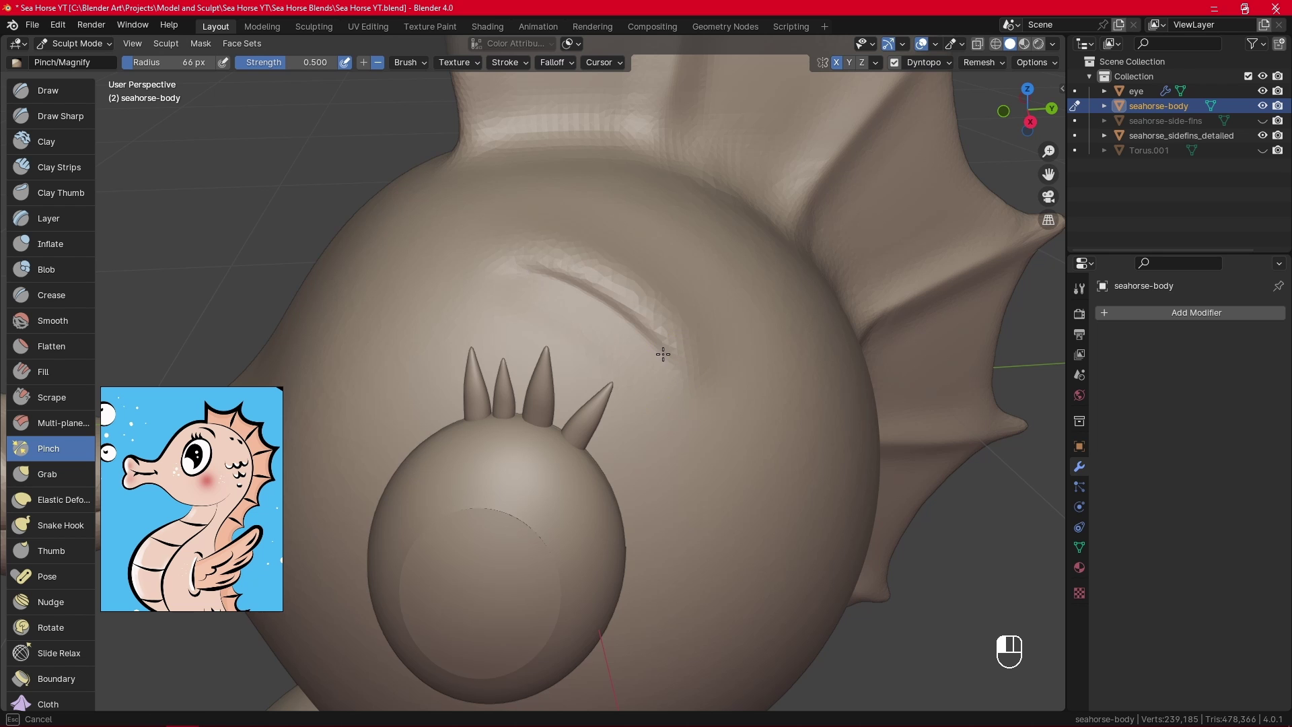
{"action": "mouse_move", "coordinate": [658, 346]}
{"action": "left_mouse_down"}
{"action": "mouse_move", "coordinate": [532, 267]}
{"action": "mouse_move", "coordinate": [685, 382]}
{"action": "left_mouse_up"}
Smooth the surface between the brow and the eyelashes with an 83 px brush radius.
{"action": "key", "text": "f"}
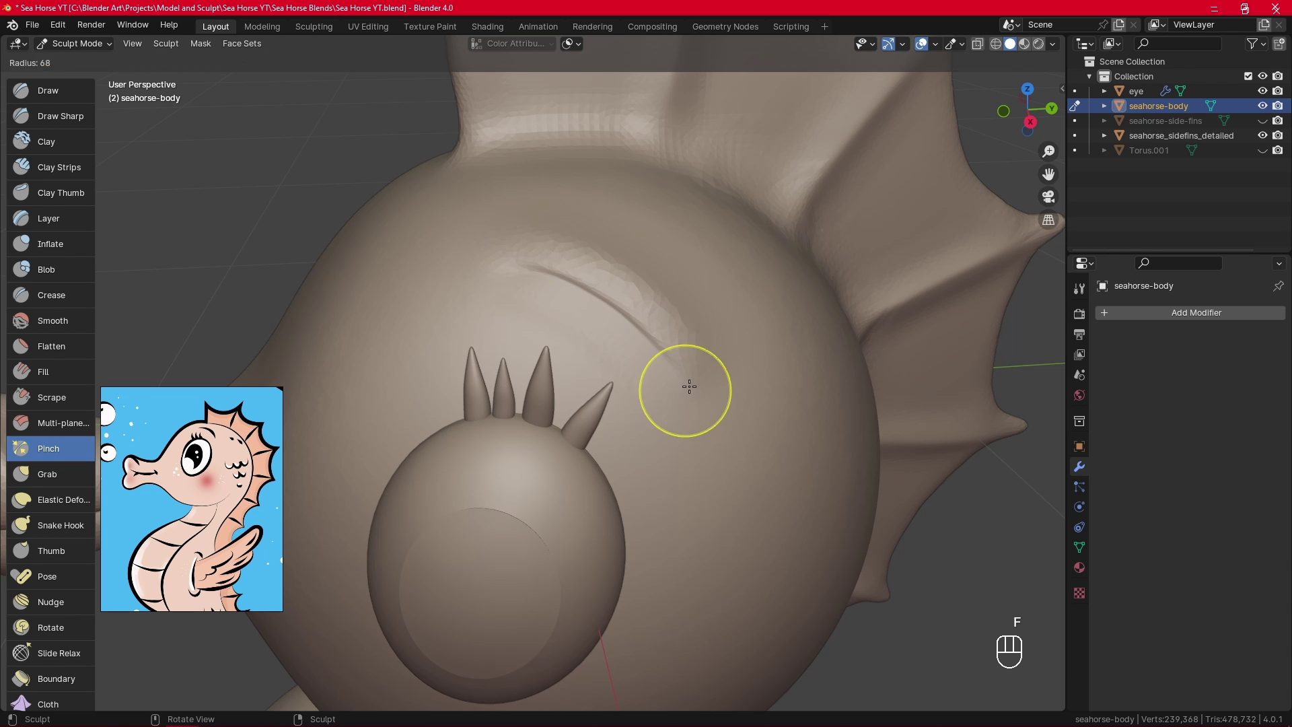
{"action": "left_click", "coordinate": [692, 389]}
{"action": "left_click_drag", "start_coordinate": [526, 318], "coordinate": [536, 325], "text": "shift"}
{"action": "middle_click_drag", "start_coordinate": [469, 282], "coordinate": [657, 222]}
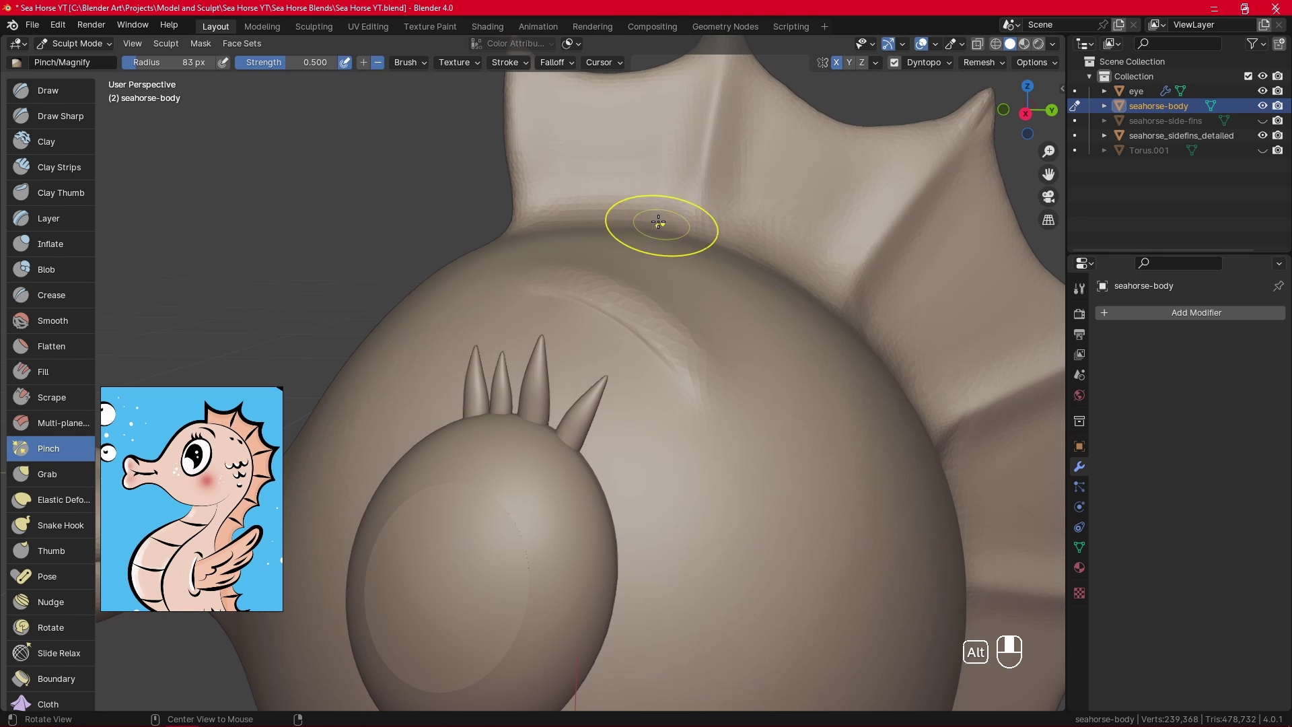
Puff up the creased brow ridge above the eye using the Inflate brush with a 59 px radius.
{"action": "left_click", "coordinate": [51, 243]}
{"action": "key", "text": "f"}
{"action": "left_click", "coordinate": [623, 292]}
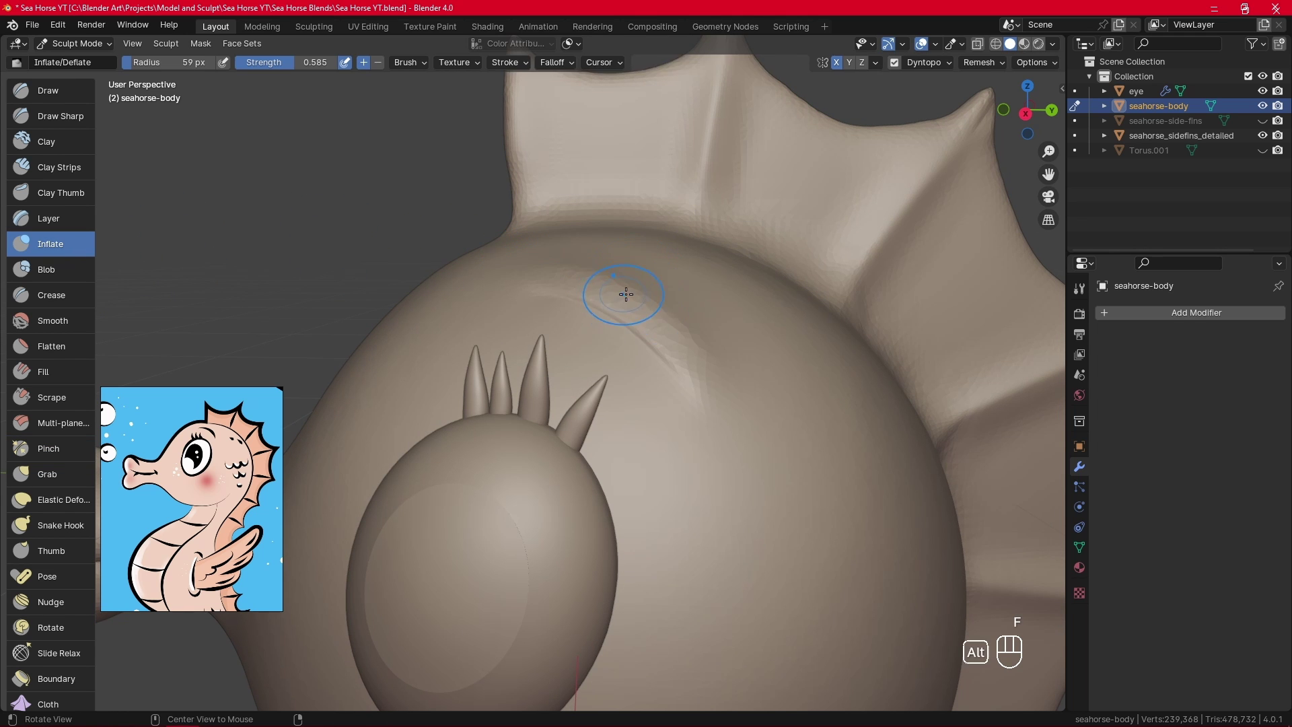
{"action": "mouse_move", "coordinate": [626, 292]}
{"action": "left_mouse_down", "text": "alt"}
{"action": "mouse_move", "coordinate": [573, 261]}
{"action": "mouse_move", "coordinate": [690, 356]}
{"action": "left_mouse_up", "text": "alt"}
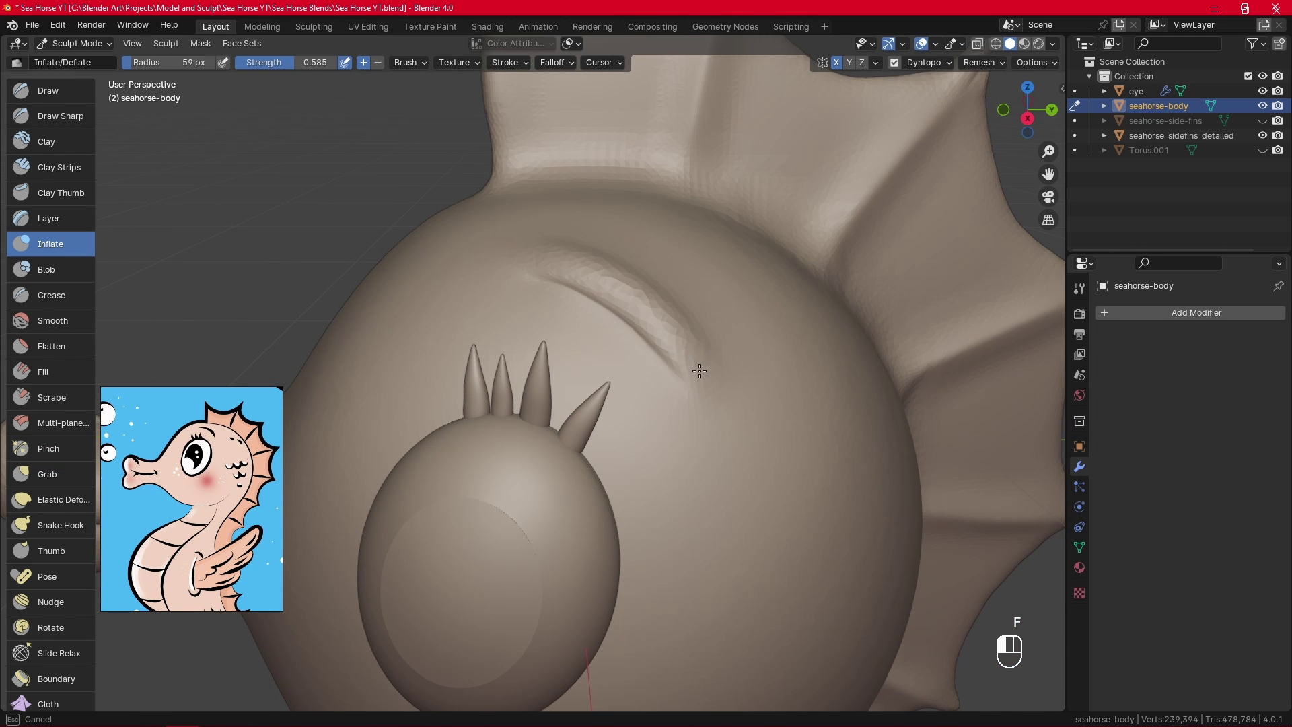
{"action": "left_click_drag", "start_coordinate": [566, 253], "coordinate": [528, 272]}
{"action": "mouse_move", "coordinate": [571, 242]}
{"action": "left_mouse_down", "text": "alt"}
{"action": "mouse_move", "coordinate": [645, 211]}
{"action": "mouse_move", "coordinate": [628, 199]}
{"action": "mouse_move", "coordinate": [592, 226]}
{"action": "left_mouse_up", "text": "alt"}
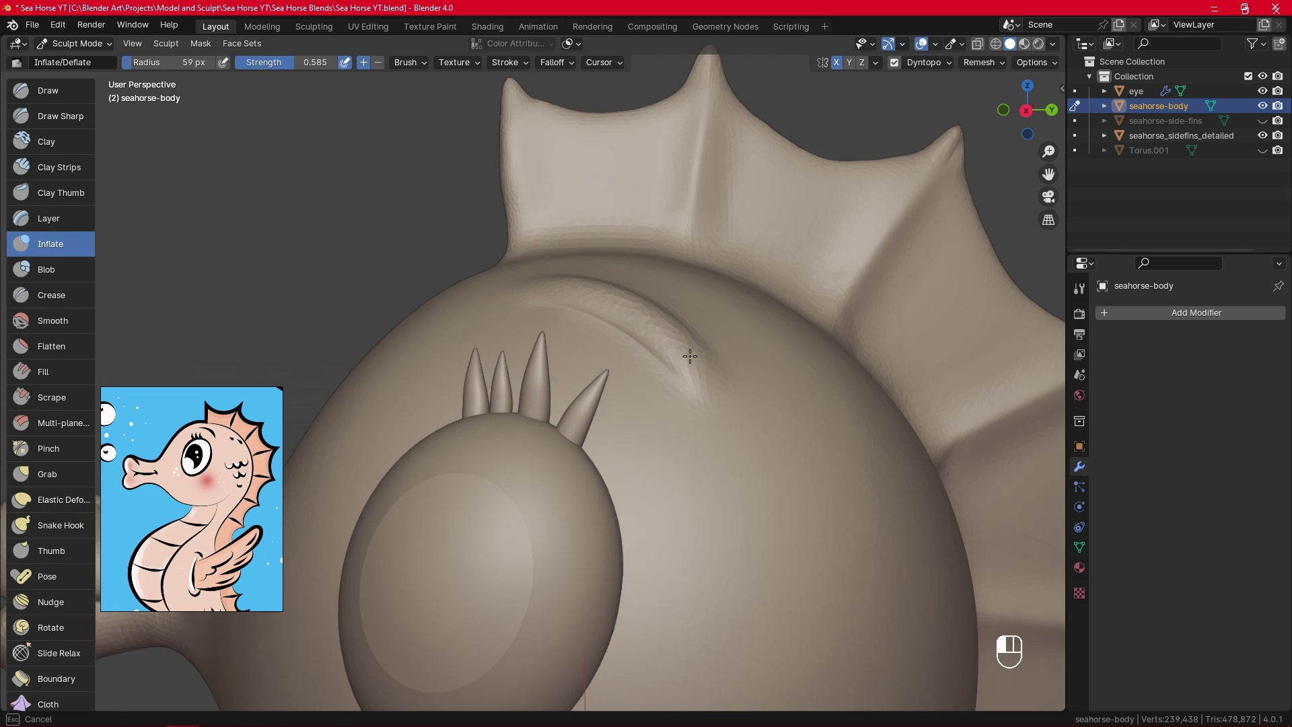
{"action": "left_click_drag", "start_coordinate": [686, 354], "coordinate": [678, 341]}
{"action": "key", "text": "KP_3"}
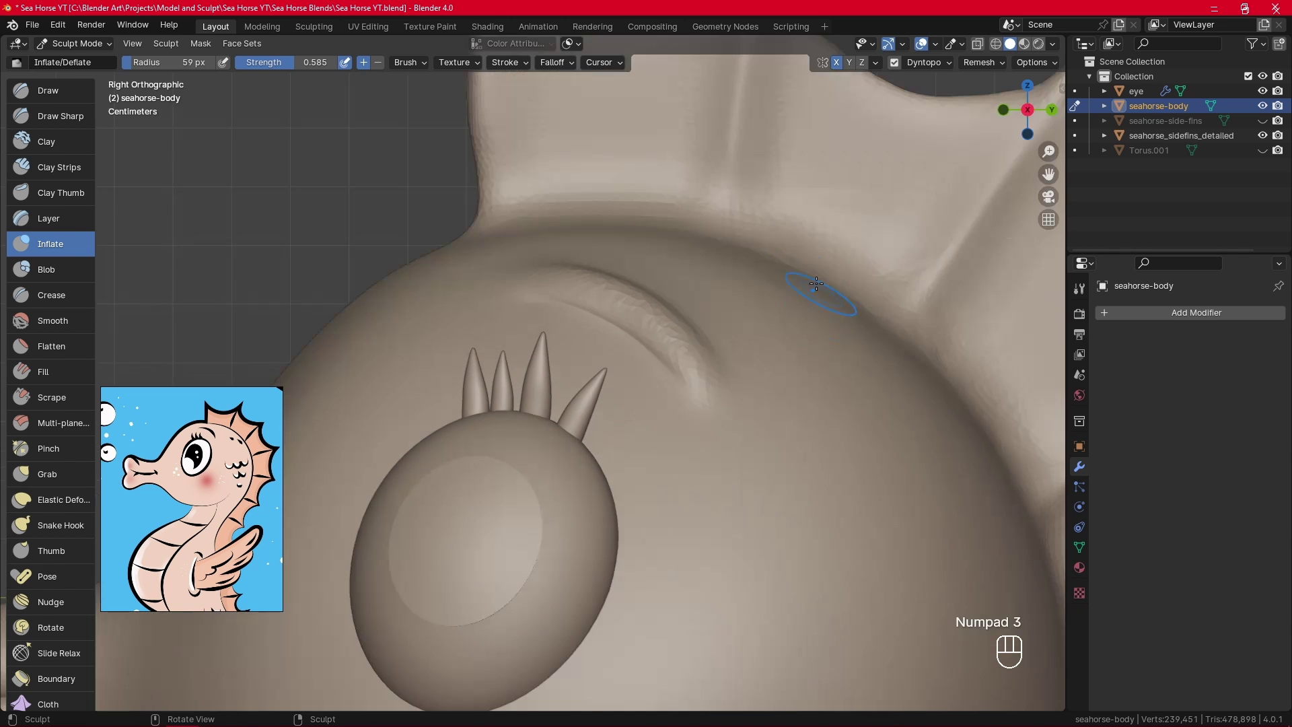
{"action": "scroll", "coordinate": [692, 453], "scroll_direction": "down", "scroll_amount": 8}
{"action": "left_click_drag", "start_coordinate": [692, 453], "coordinate": [1003, 406], "text": "alt+shift"}
{"action": "middle_click_drag", "start_coordinate": [1004, 407], "coordinate": [700, 406], "text": "alt"}
{"action": "middle_click_drag", "start_coordinate": [744, 452], "coordinate": [734, 310], "text": "alt+shift"}
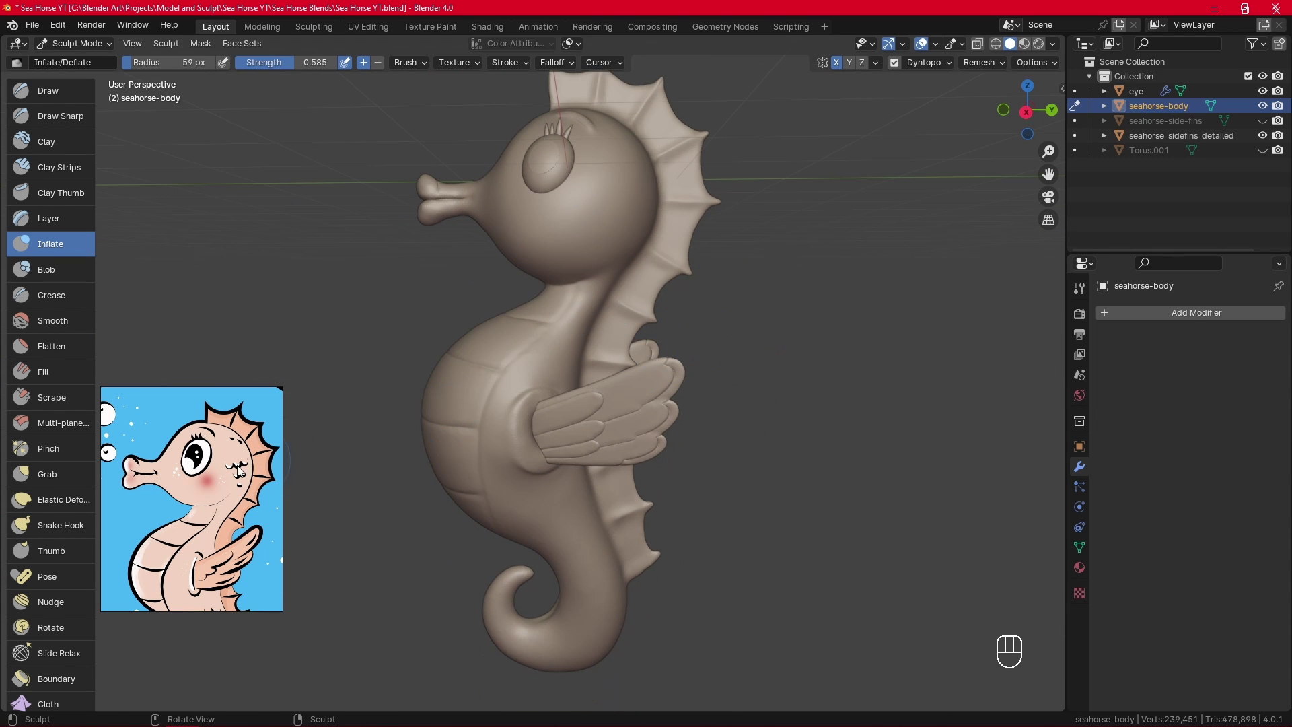
Carve four overlapping U-shaped scales on the head behind the eye using the Crease brush set to Subtract, 19 px radius and 0.402 strength.
{"action": "left_click", "coordinate": [78, 295]}
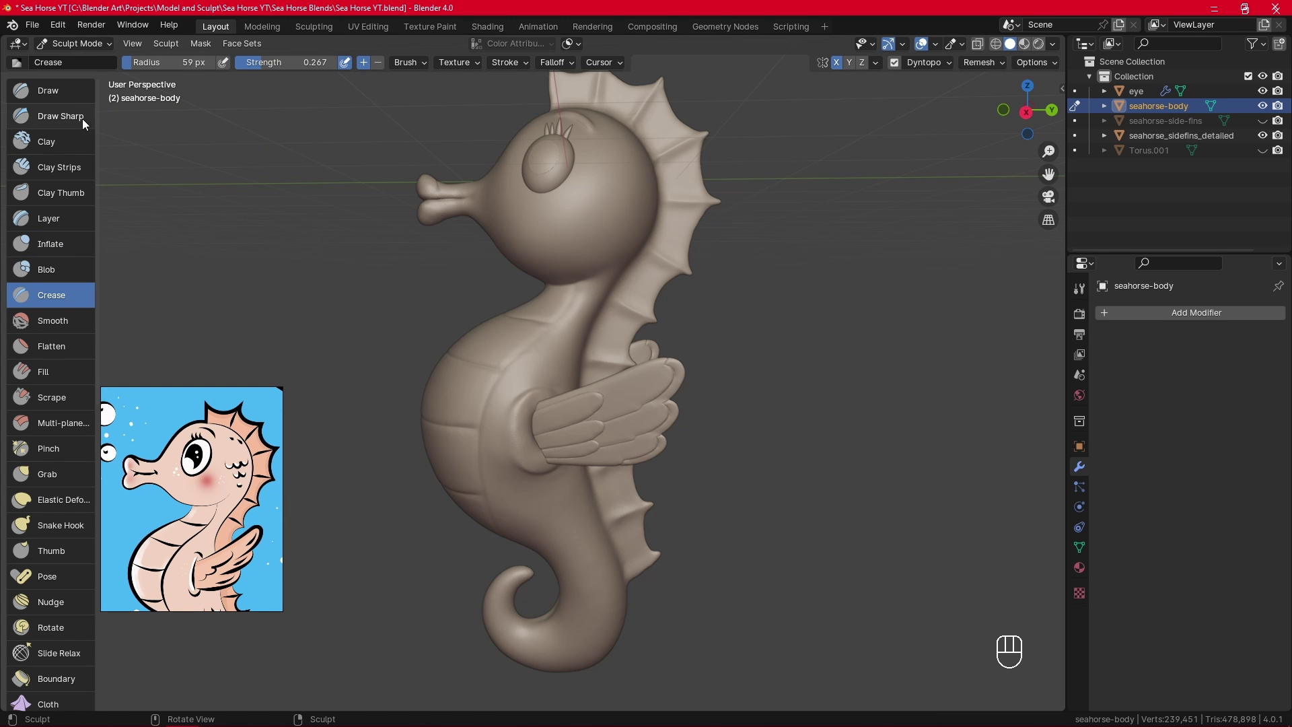
{"action": "left_click", "coordinate": [61, 116]}
{"action": "left_click", "coordinate": [51, 295]}
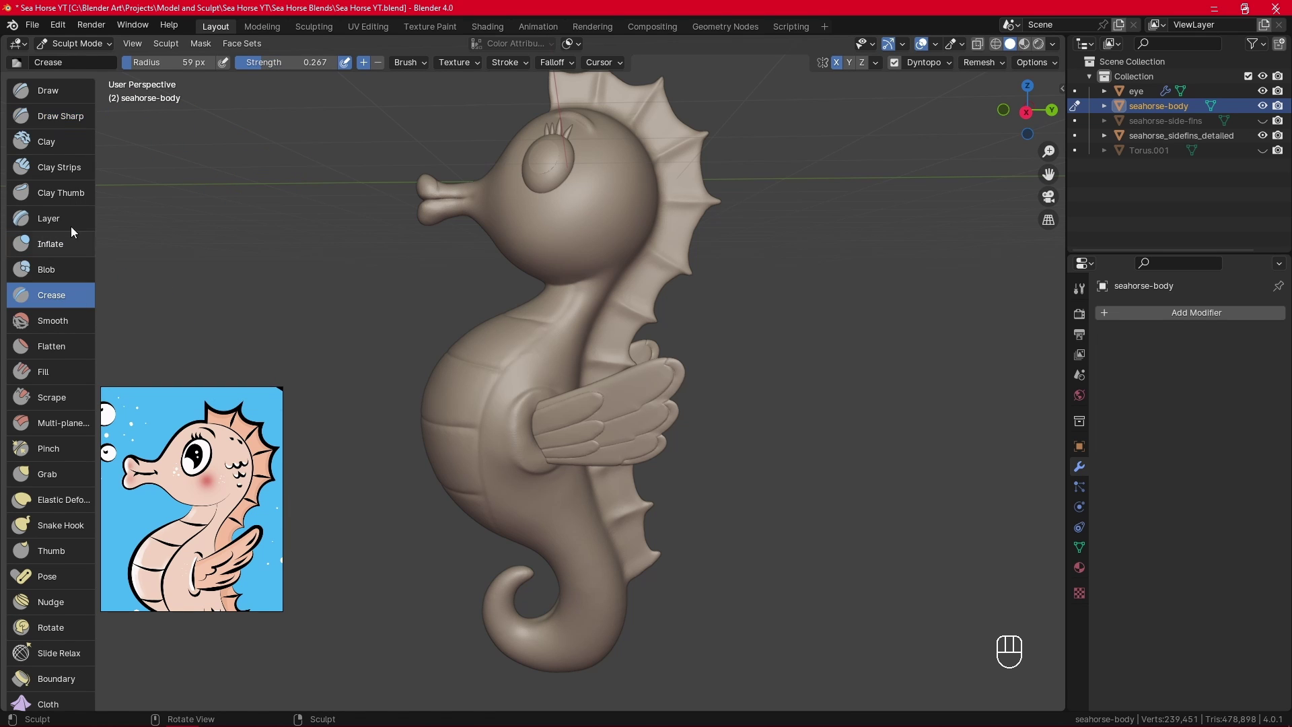
{"action": "left_click", "coordinate": [76, 120]}
{"action": "left_click", "coordinate": [70, 296]}
{"action": "left_click", "coordinate": [379, 64]}
{"action": "left_click_drag", "start_coordinate": [707, 397], "coordinate": [715, 304], "text": "ctrl+alt"}
{"action": "key", "text": "f"}
{"action": "left_click", "coordinate": [687, 301]}
{"action": "mouse_move", "coordinate": [679, 381]}
{"action": "left_mouse_down", "text": "ctrl+alt"}
{"action": "mouse_move", "coordinate": [669, 329]}
{"action": "mouse_move", "coordinate": [632, 447]}
{"action": "left_mouse_up", "text": "ctrl+alt"}
{"action": "mouse_move", "coordinate": [733, 175]}
{"action": "left_mouse_down", "text": "alt+shift"}
{"action": "mouse_move", "coordinate": [696, 301]}
{"action": "mouse_move", "coordinate": [732, 288]}
{"action": "mouse_move", "coordinate": [701, 320]}
{"action": "left_mouse_up", "text": "alt+shift"}
{"action": "key", "text": "f"}
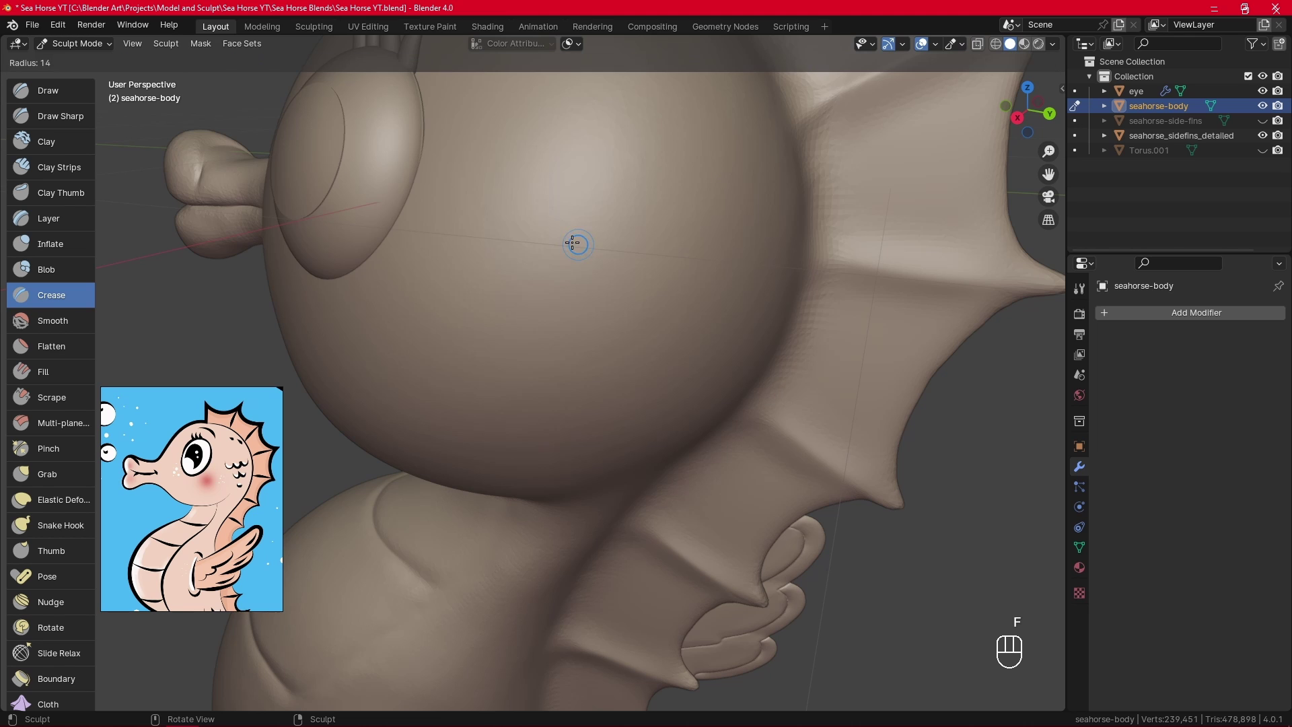
{"action": "left_click", "coordinate": [574, 242]}
{"action": "left_click", "coordinate": [556, 63]}
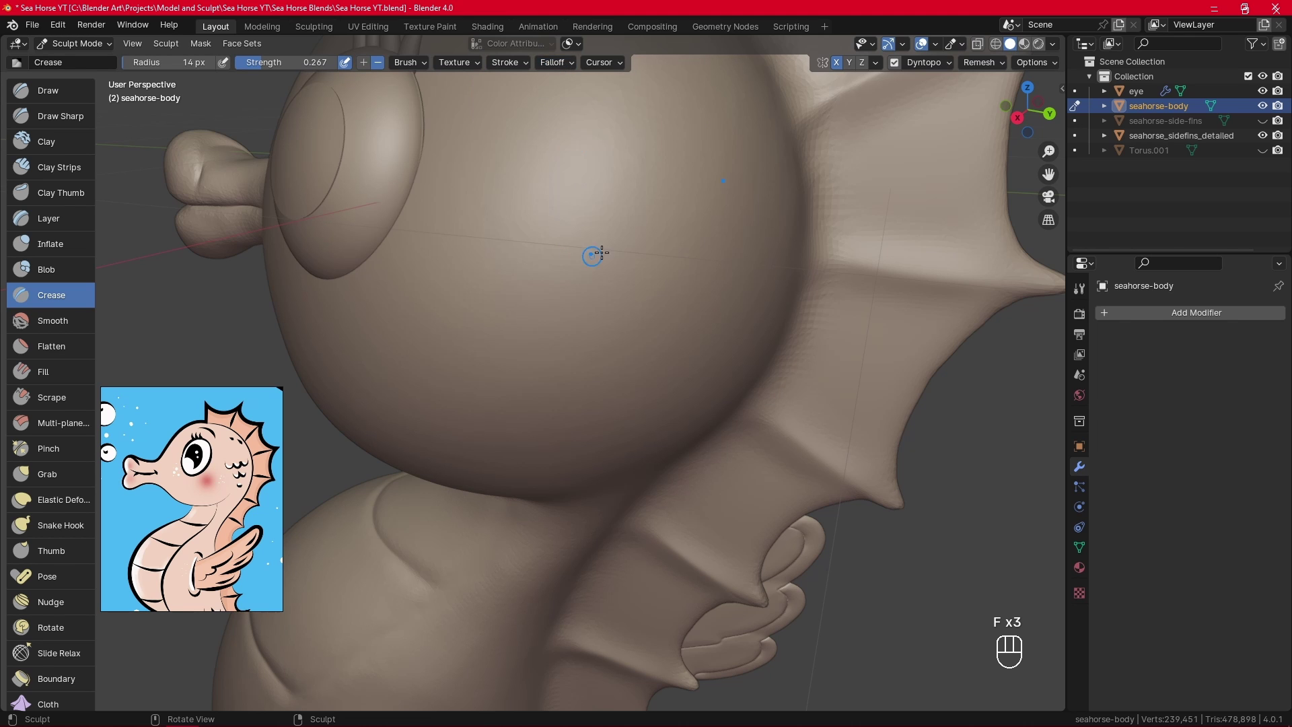
{"action": "key", "text": "shift+f"}
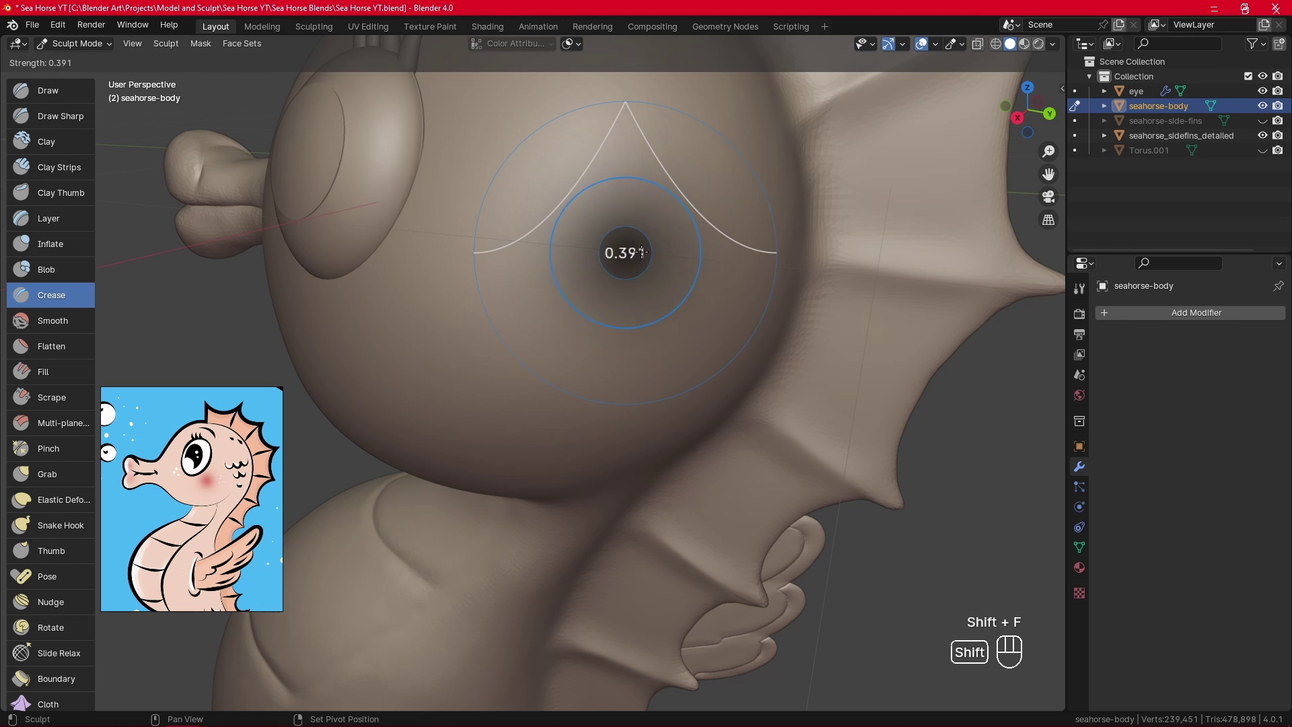
{"action": "left_click", "coordinate": [641, 253]}
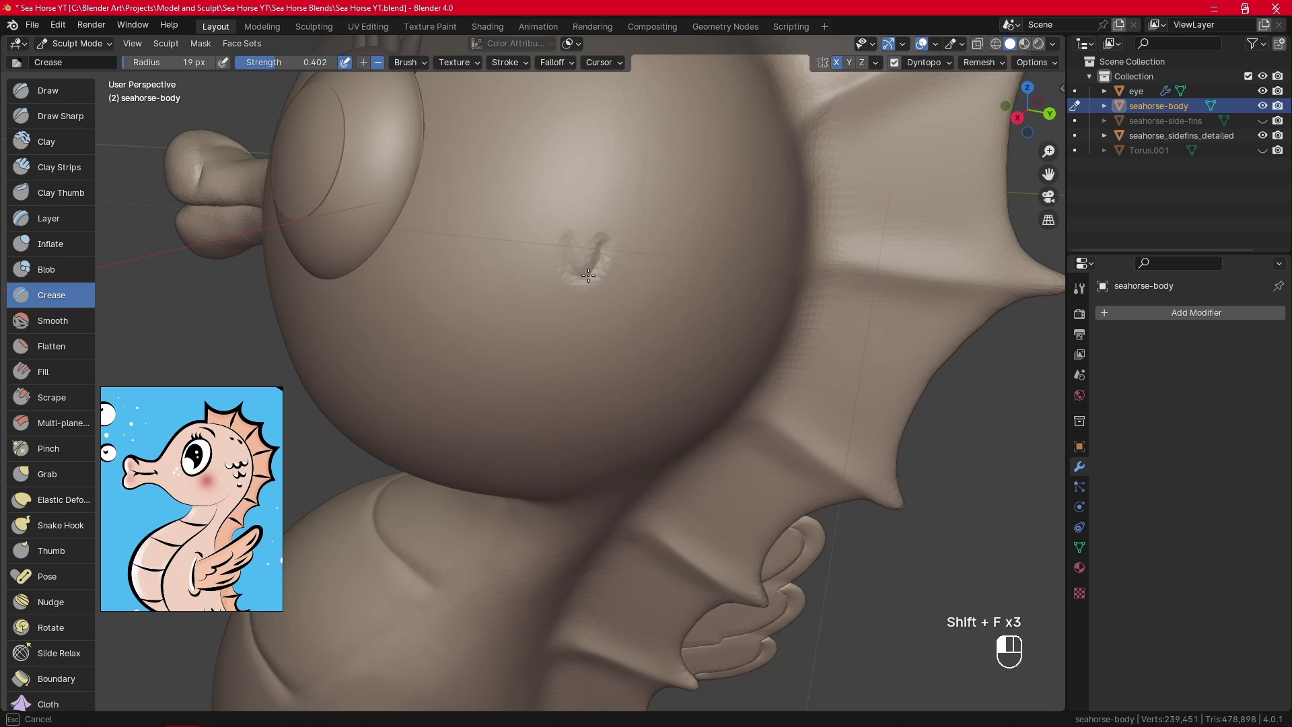
{"action": "left_click_drag", "start_coordinate": [568, 254], "coordinate": [607, 248]}
{"action": "left_click_drag", "start_coordinate": [606, 300], "coordinate": [607, 308]}
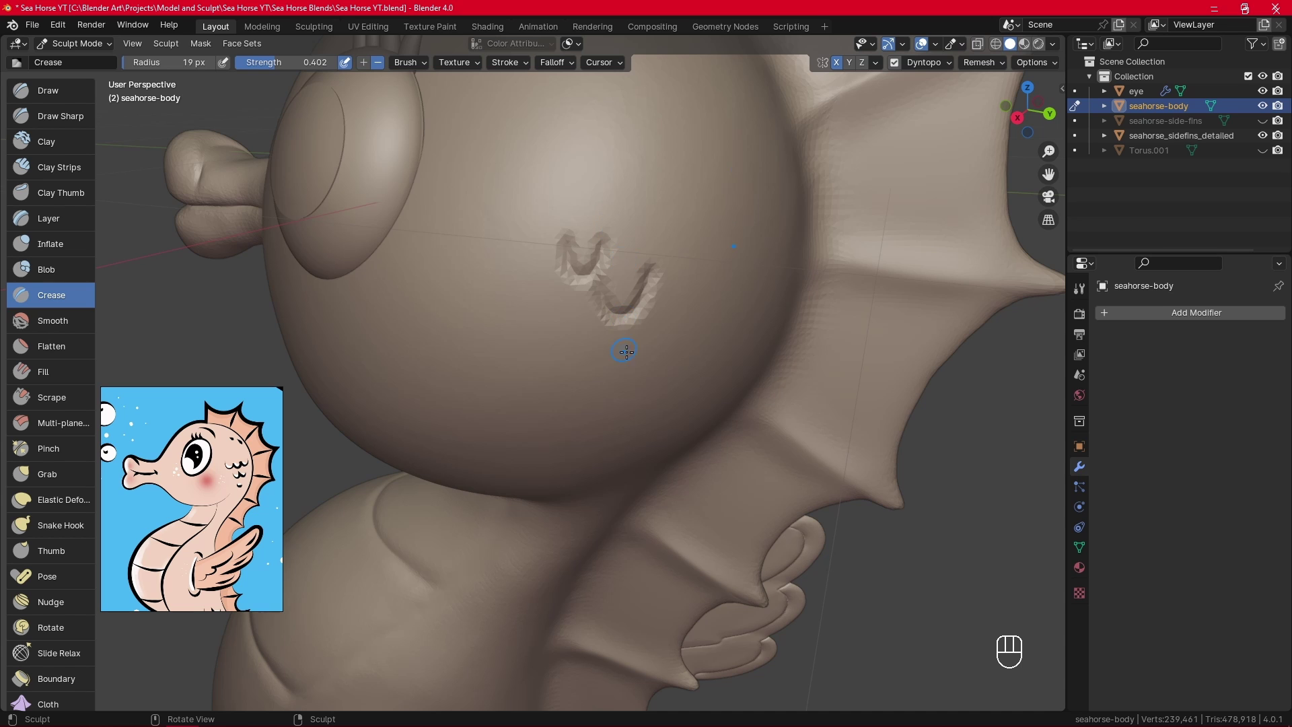
{"action": "mouse_move", "coordinate": [611, 221]}
{"action": "left_mouse_down"}
{"action": "mouse_move", "coordinate": [646, 269]}
{"action": "mouse_move", "coordinate": [660, 260]}
{"action": "mouse_move", "coordinate": [672, 295]}
{"action": "left_mouse_up"}
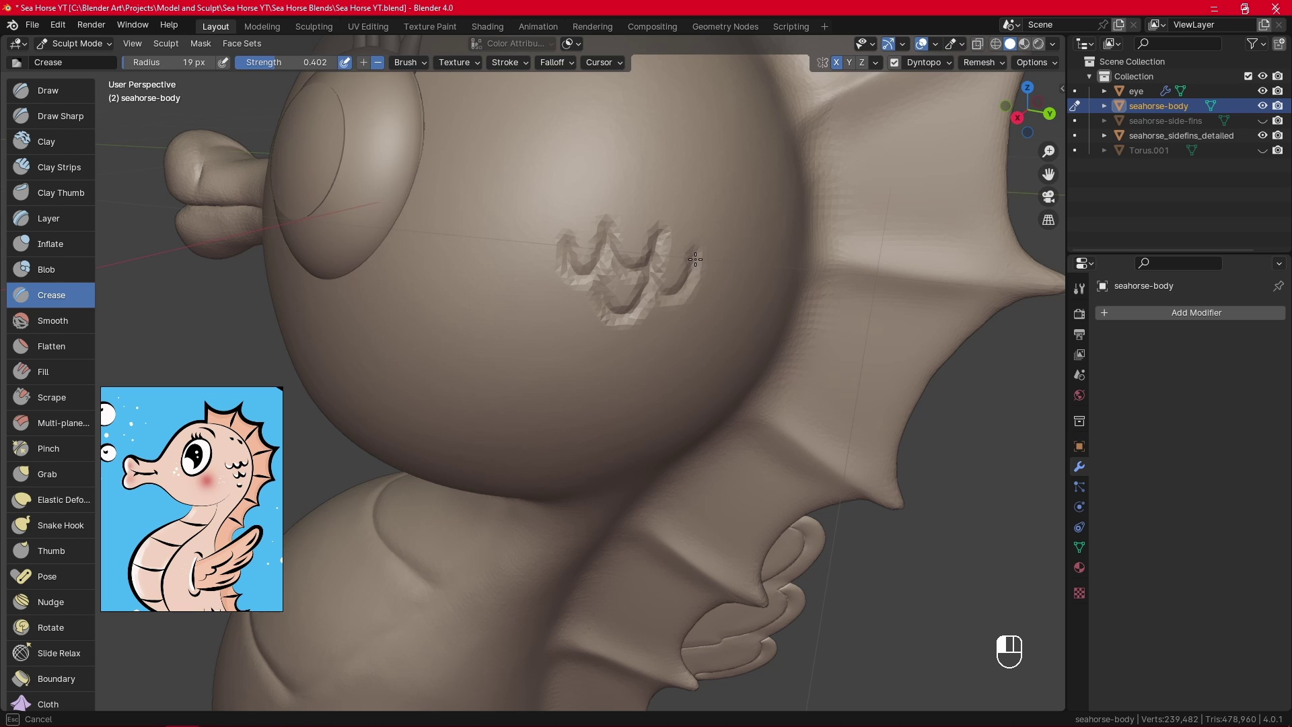
{"action": "left_click_drag", "start_coordinate": [676, 296], "coordinate": [691, 259]}
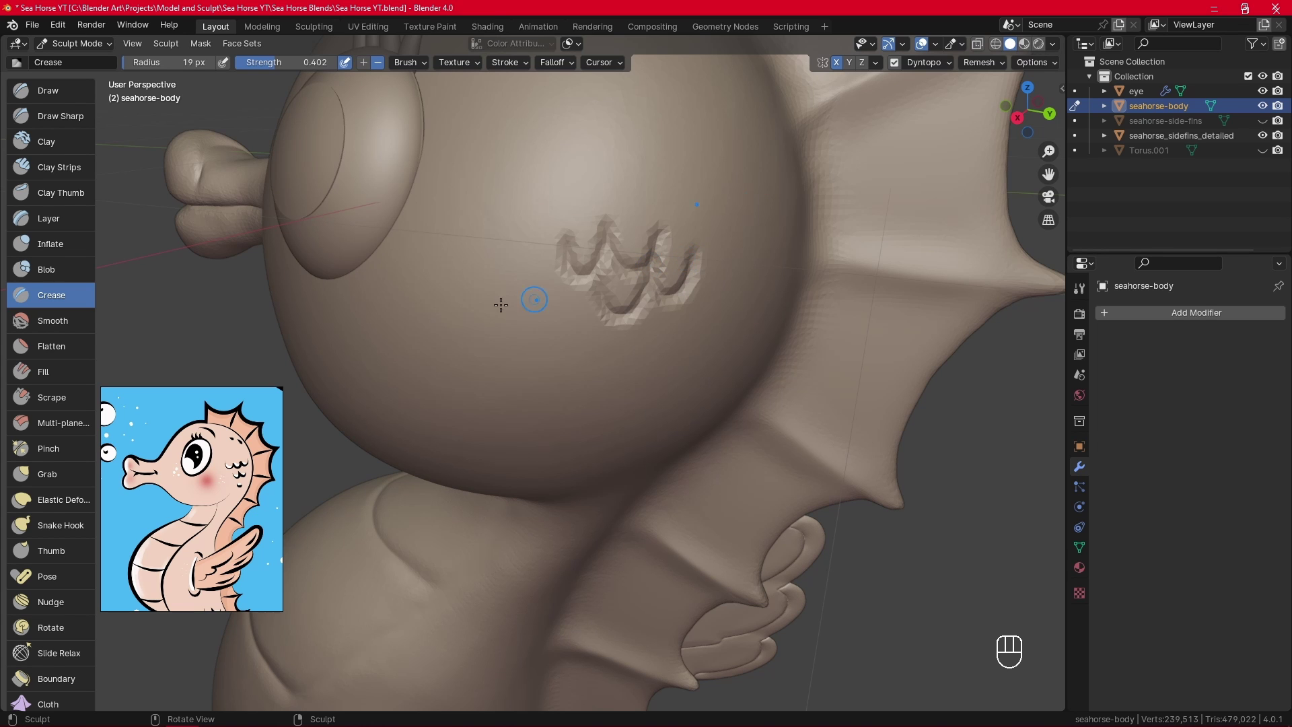
Sharpen the outlines of the scales behind the eye using the Pinch brush with a 41 px radius.
{"action": "left_click", "coordinate": [87, 444]}
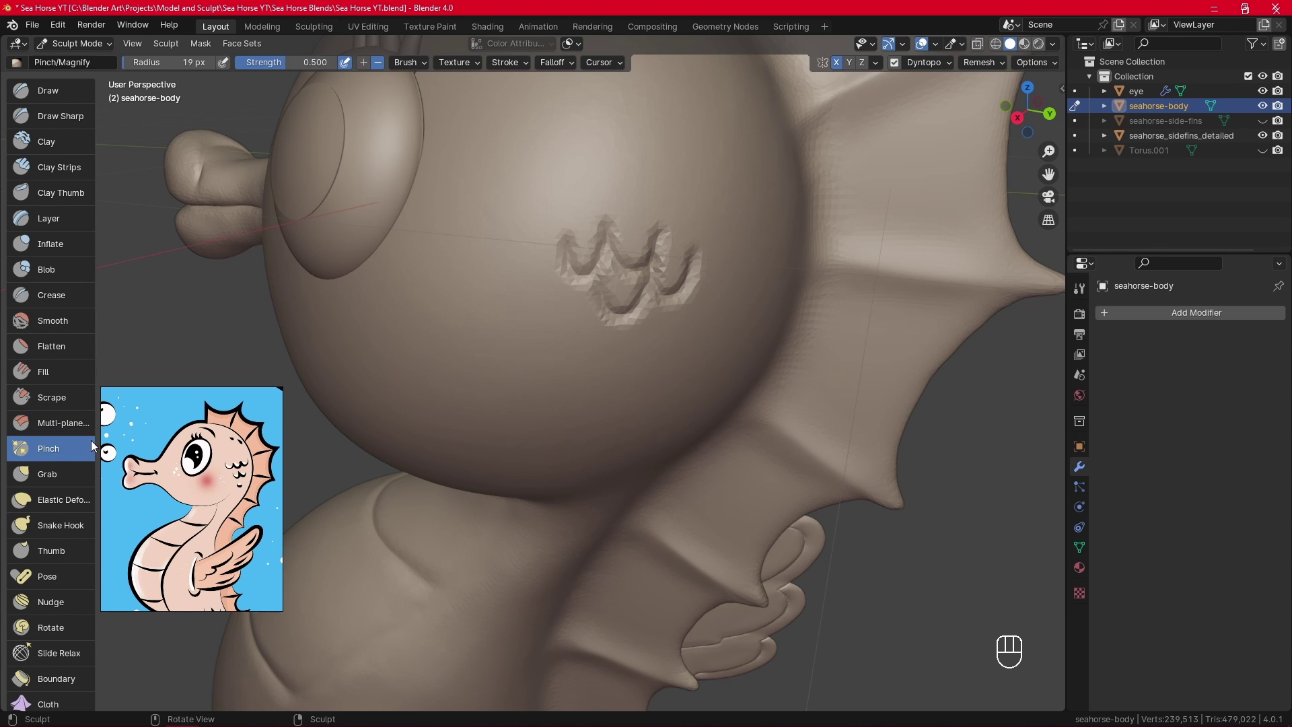
{"action": "key", "text": "f"}
{"action": "left_click", "coordinate": [575, 237]}
{"action": "mouse_move", "coordinate": [572, 236]}
{"action": "left_mouse_down"}
{"action": "mouse_move", "coordinate": [602, 238]}
{"action": "mouse_move", "coordinate": [592, 269]}
{"action": "mouse_move", "coordinate": [642, 285]}
{"action": "mouse_move", "coordinate": [611, 222]}
{"action": "mouse_move", "coordinate": [647, 258]}
{"action": "left_mouse_up"}
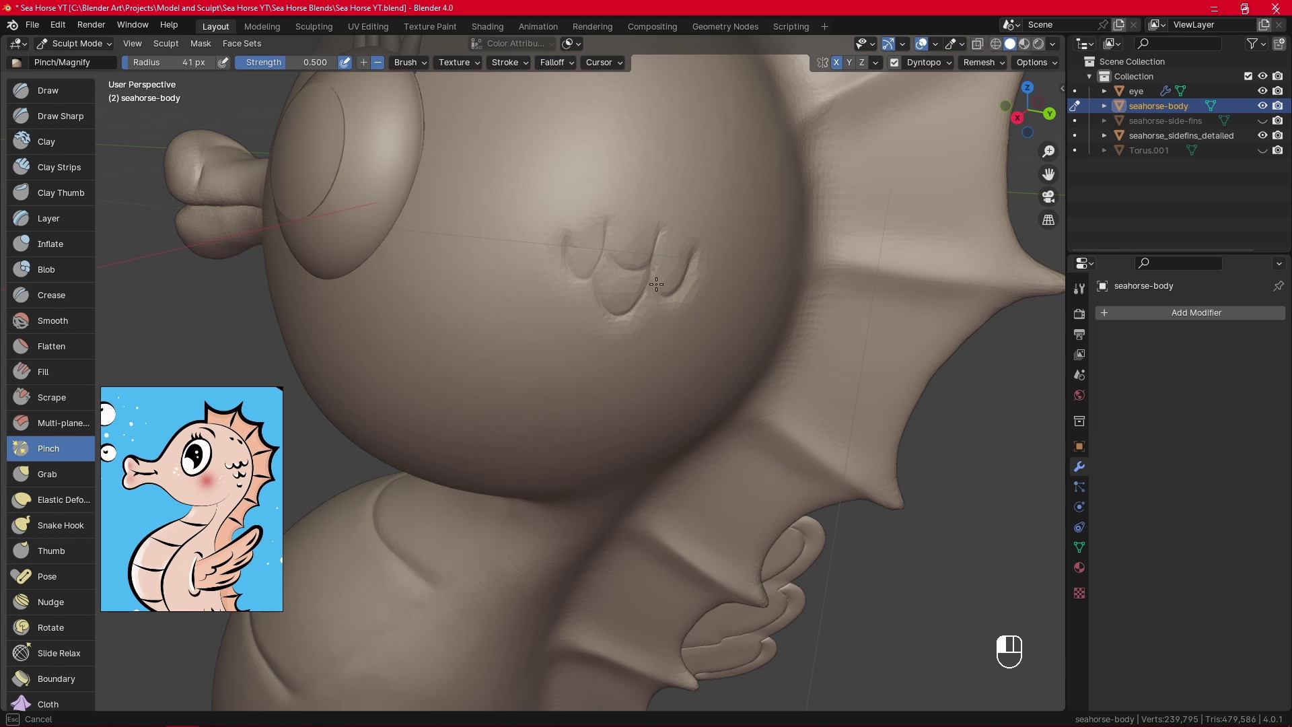
{"action": "left_click_drag", "start_coordinate": [693, 257], "coordinate": [696, 249]}
{"action": "mouse_move", "coordinate": [650, 290]}
{"action": "left_mouse_down"}
{"action": "mouse_move", "coordinate": [635, 308]}
{"action": "mouse_move", "coordinate": [595, 272]}
{"action": "left_mouse_up"}
Puff up the scales behind the eye using the Inflate brush, raising its radius from 52 to 79 and 85 px.
{"action": "mouse_move", "coordinate": [656, 156]}
{"action": "middle_mouse_down", "text": "ctrl+alt"}
{"action": "mouse_move", "coordinate": [675, 284]}
{"action": "mouse_move", "coordinate": [771, 270]}
{"action": "mouse_move", "coordinate": [707, 308]}
{"action": "mouse_move", "coordinate": [755, 263]}
{"action": "mouse_move", "coordinate": [750, 290]}
{"action": "middle_mouse_up", "text": "ctrl+alt"}
{"action": "left_click", "coordinate": [75, 248]}
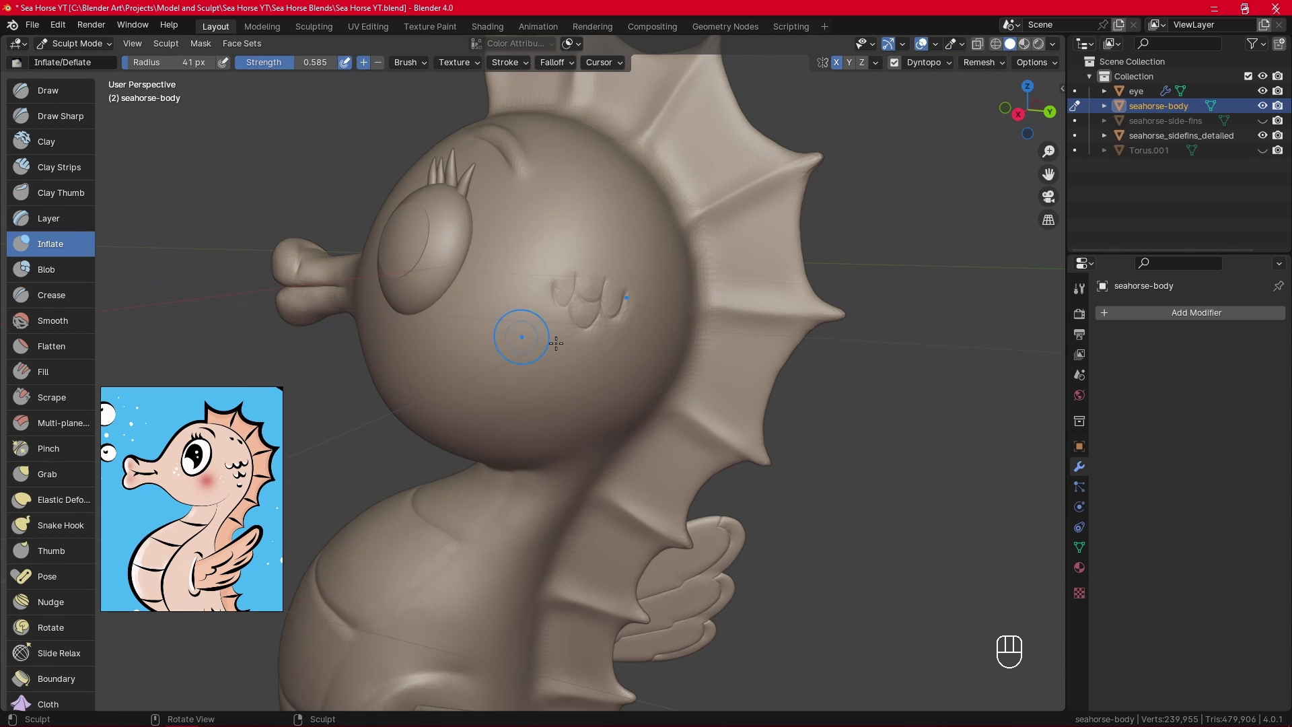
{"action": "middle_click_drag", "start_coordinate": [519, 337], "coordinate": [702, 232], "text": "ctrl+alt"}
{"action": "key", "text": "f"}
{"action": "left_click", "coordinate": [710, 230]}
{"action": "left_click_drag", "start_coordinate": [715, 226], "coordinate": [692, 301], "text": "alt+shift"}
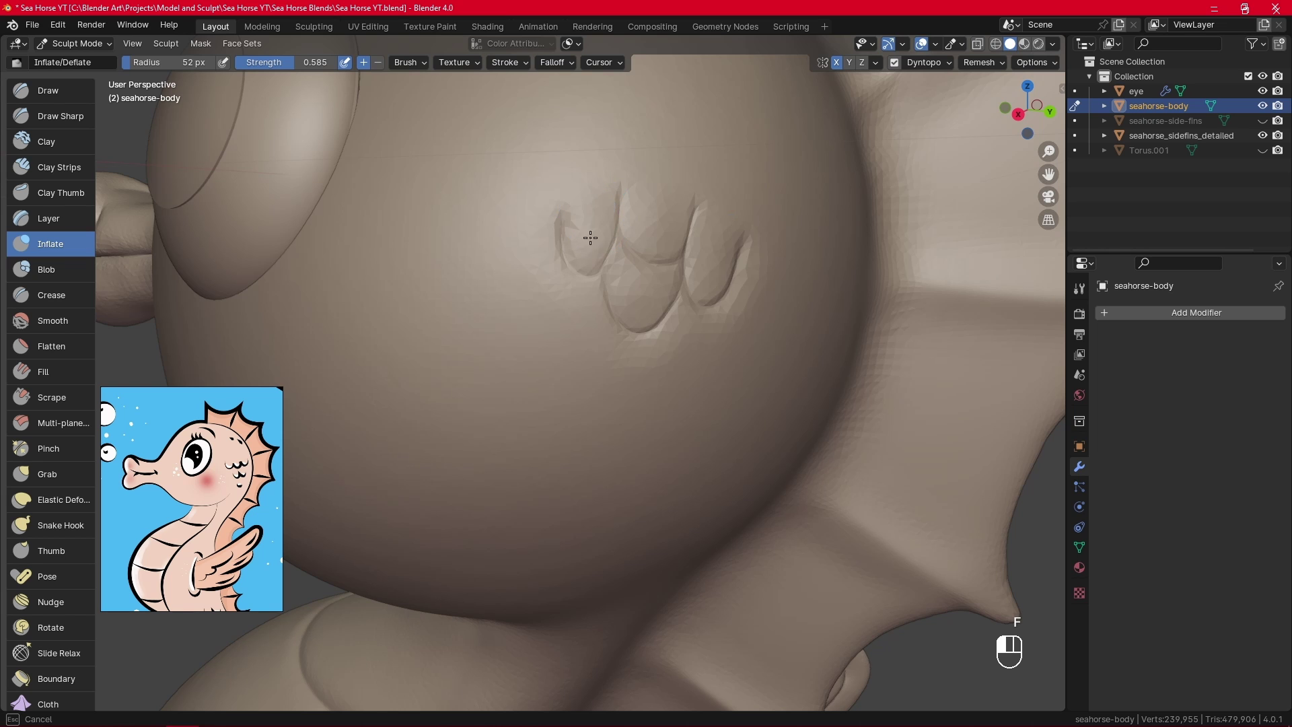
{"action": "left_click_drag", "start_coordinate": [590, 237], "coordinate": [592, 195]}
{"action": "key", "text": "f"}
{"action": "left_click", "coordinate": [650, 243]}
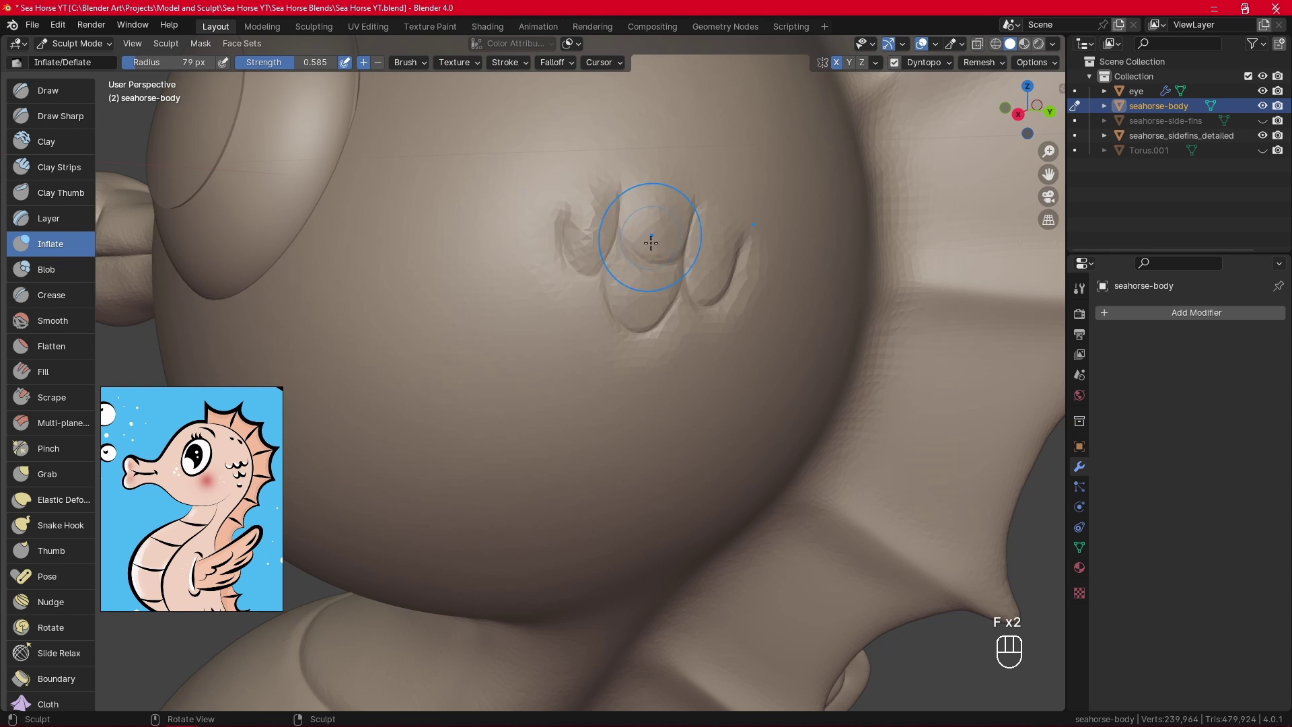
{"action": "mouse_move", "coordinate": [651, 242]}
{"action": "left_mouse_down"}
{"action": "mouse_move", "coordinate": [663, 181]}
{"action": "mouse_move", "coordinate": [646, 215]}
{"action": "left_mouse_up"}
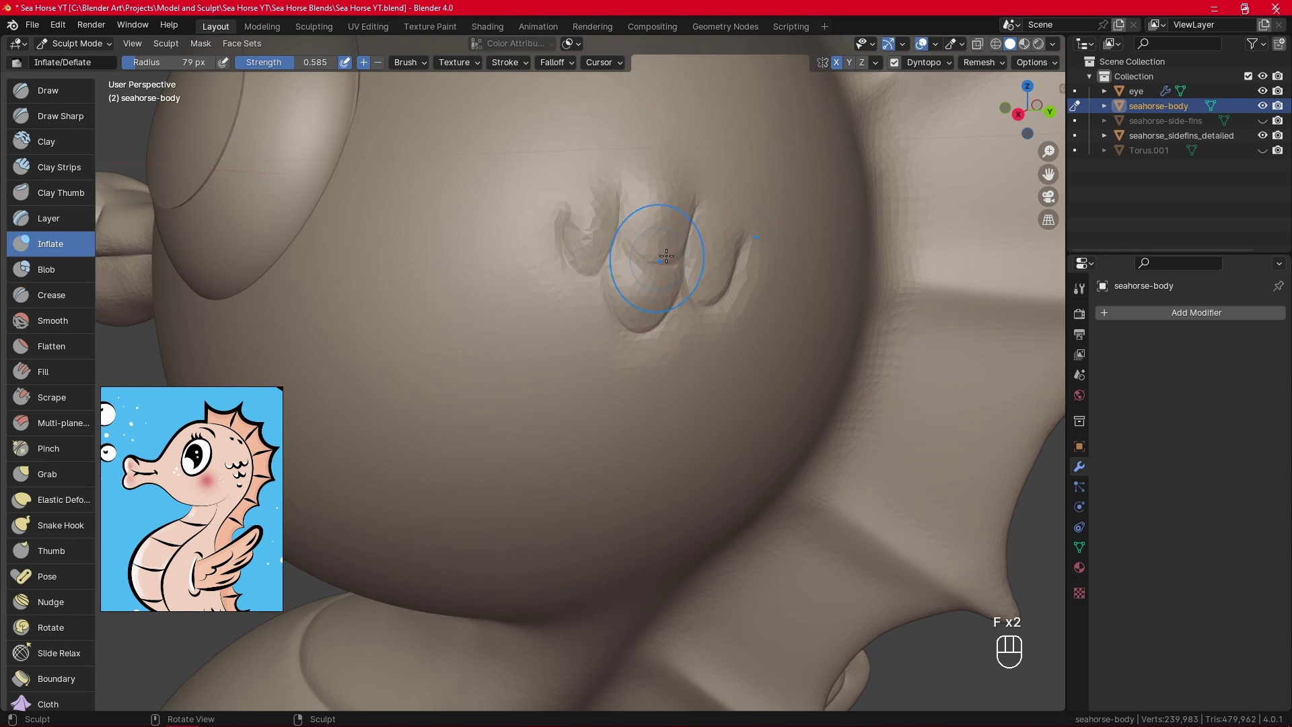
{"action": "mouse_move", "coordinate": [701, 268]}
{"action": "left_mouse_down"}
{"action": "mouse_move", "coordinate": [709, 285]}
{"action": "mouse_move", "coordinate": [727, 191]}
{"action": "mouse_move", "coordinate": [724, 280]}
{"action": "mouse_move", "coordinate": [689, 306]}
{"action": "mouse_move", "coordinate": [686, 265]}
{"action": "mouse_move", "coordinate": [629, 353]}
{"action": "mouse_move", "coordinate": [664, 302]}
{"action": "mouse_move", "coordinate": [764, 309]}
{"action": "mouse_move", "coordinate": [707, 317]}
{"action": "mouse_move", "coordinate": [683, 402]}
{"action": "mouse_move", "coordinate": [710, 328]}
{"action": "mouse_move", "coordinate": [743, 347]}
{"action": "left_mouse_up"}
{"action": "key", "text": "f"}
{"action": "left_click", "coordinate": [677, 294]}
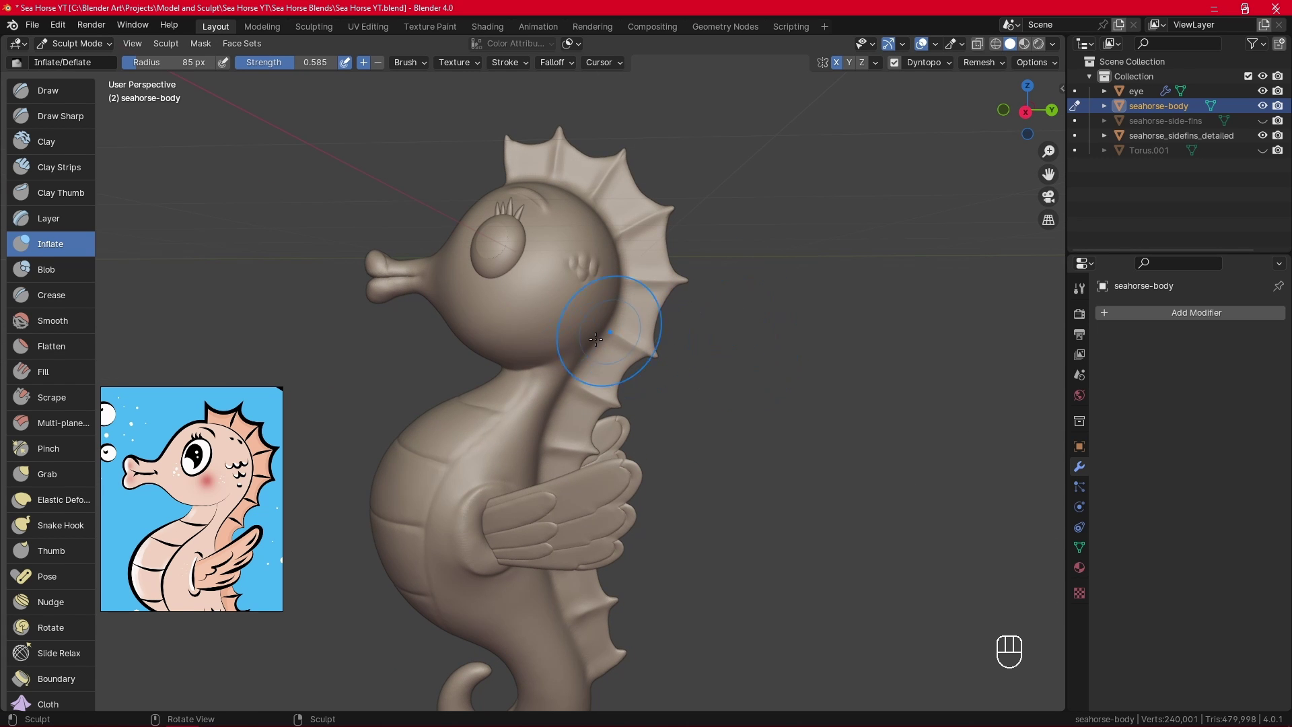
Shift the reference image to the lower body and carve two U-shaped scales below the side fin using the Crease brush at 16 px radius.
{"action": "left_click", "coordinate": [80, 300]}
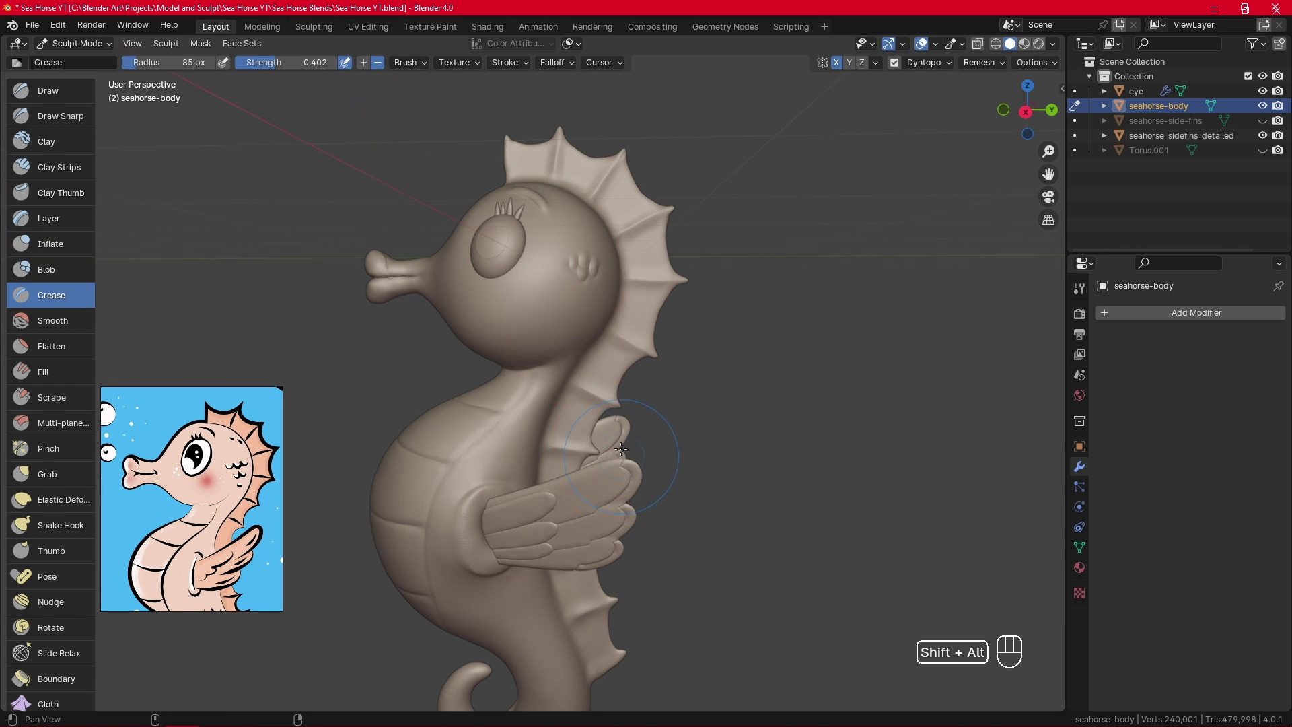
{"action": "left_click_drag", "start_coordinate": [629, 463], "coordinate": [626, 308], "text": "alt+shift"}
{"action": "key", "text": "f"}
{"action": "left_click_drag", "start_coordinate": [584, 515], "coordinate": [522, 338], "text": "ctrl+alt"}
{"action": "left_click", "coordinate": [530, 461]}
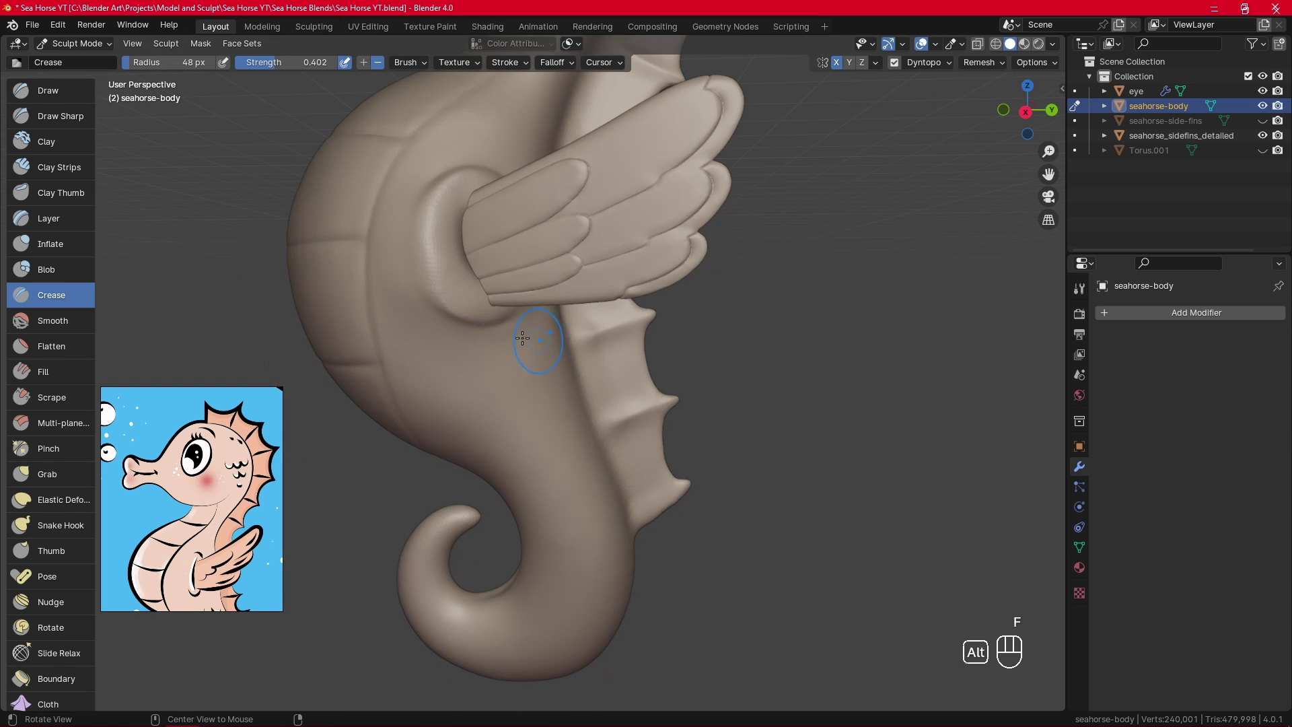
{"action": "left_click_drag", "start_coordinate": [251, 509], "coordinate": [241, 410]}
{"action": "left_click", "coordinate": [340, 546]}
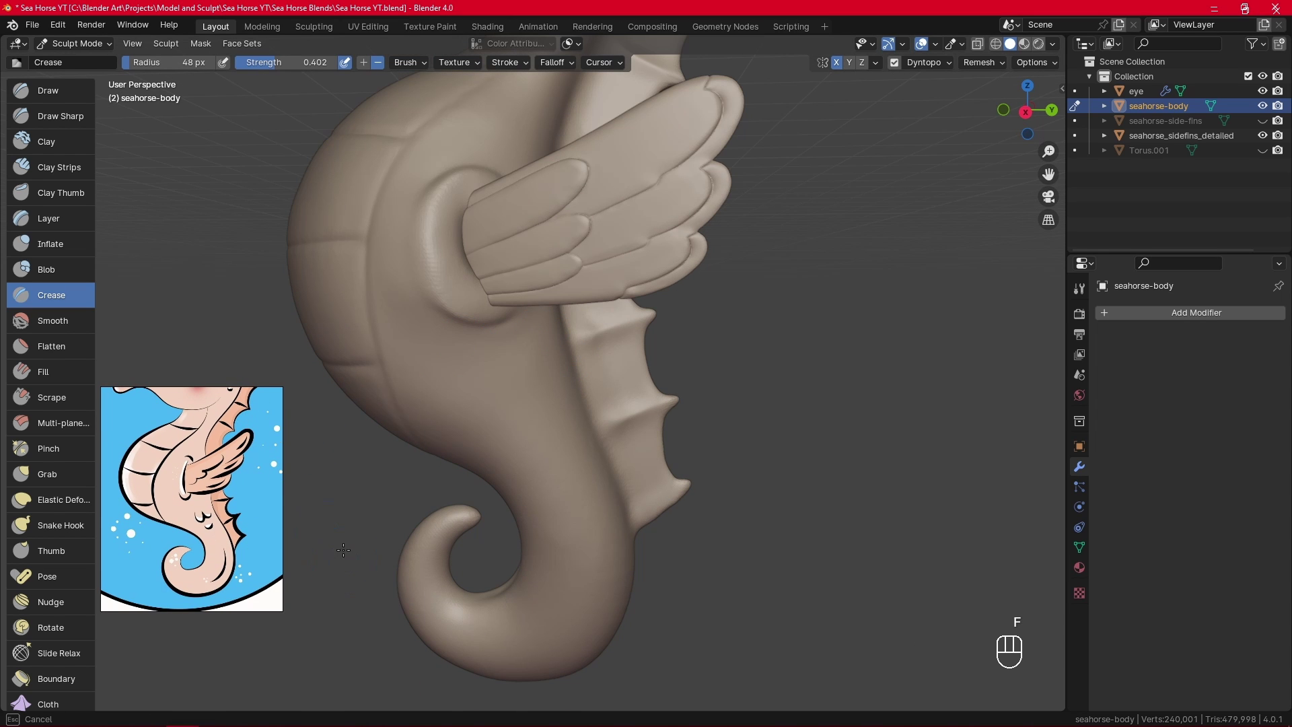
{"action": "mouse_move", "coordinate": [529, 510]}
{"action": "left_mouse_down", "text": "ctrl+alt"}
{"action": "mouse_move", "coordinate": [538, 416]}
{"action": "mouse_move", "coordinate": [505, 446]}
{"action": "mouse_move", "coordinate": [545, 425]}
{"action": "mouse_move", "coordinate": [566, 482]}
{"action": "mouse_move", "coordinate": [551, 451]}
{"action": "left_mouse_up", "text": "ctrl+alt"}
{"action": "key", "text": "f"}
{"action": "left_click", "coordinate": [519, 433]}
{"action": "key", "text": "f"}
{"action": "left_click", "coordinate": [523, 441]}
{"action": "left_click_drag", "start_coordinate": [551, 452], "coordinate": [588, 449]}
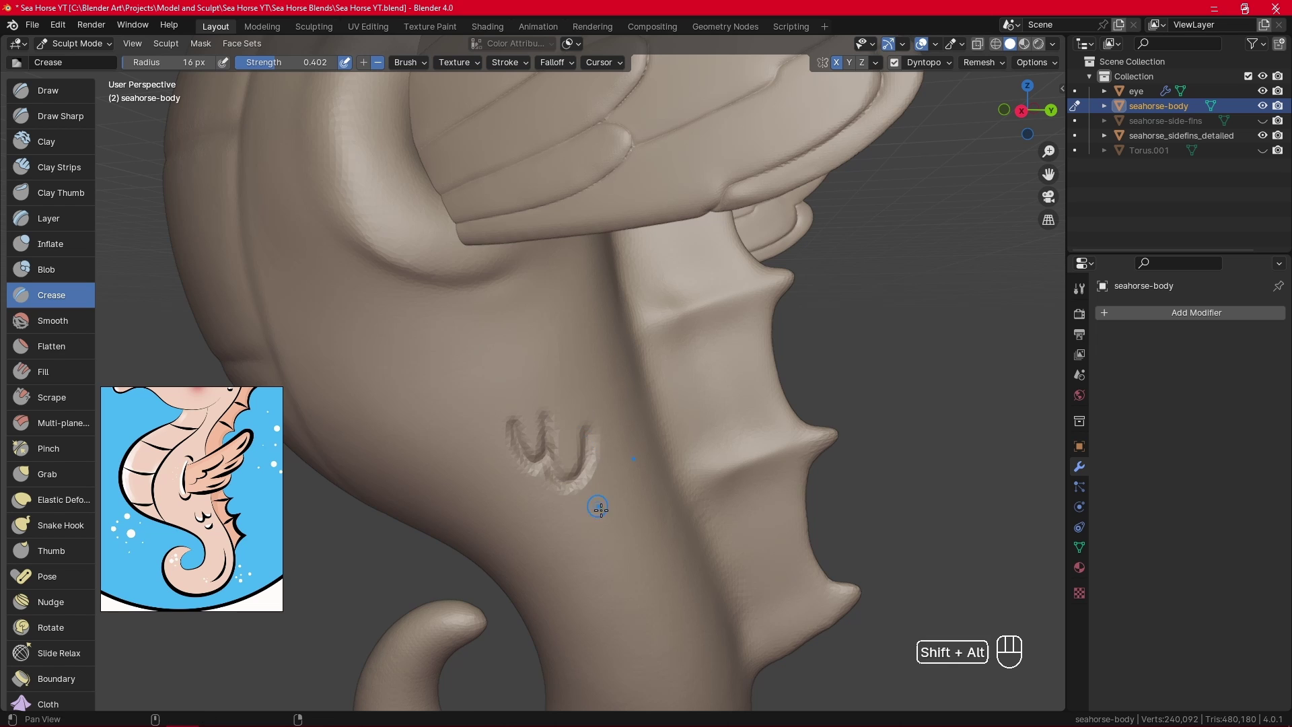
Carve two more U-shaped scales beneath the first pair on the lower body and go over the upper outlines again.
{"action": "mouse_move", "coordinate": [597, 507]}
{"action": "left_mouse_down", "text": "alt+shift"}
{"action": "mouse_move", "coordinate": [604, 456]}
{"action": "mouse_move", "coordinate": [577, 516]}
{"action": "mouse_move", "coordinate": [583, 506]}
{"action": "left_mouse_up", "text": "alt+shift"}
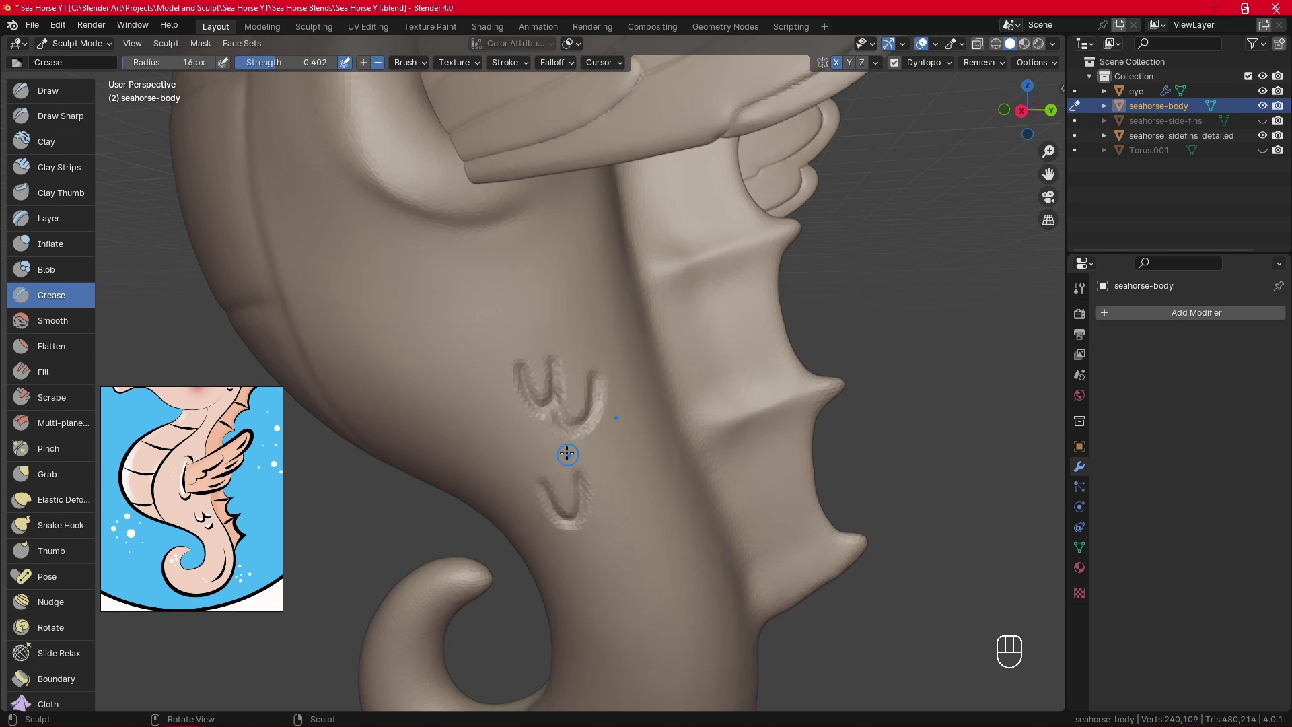
{"action": "left_click_drag", "start_coordinate": [559, 439], "coordinate": [569, 469]}
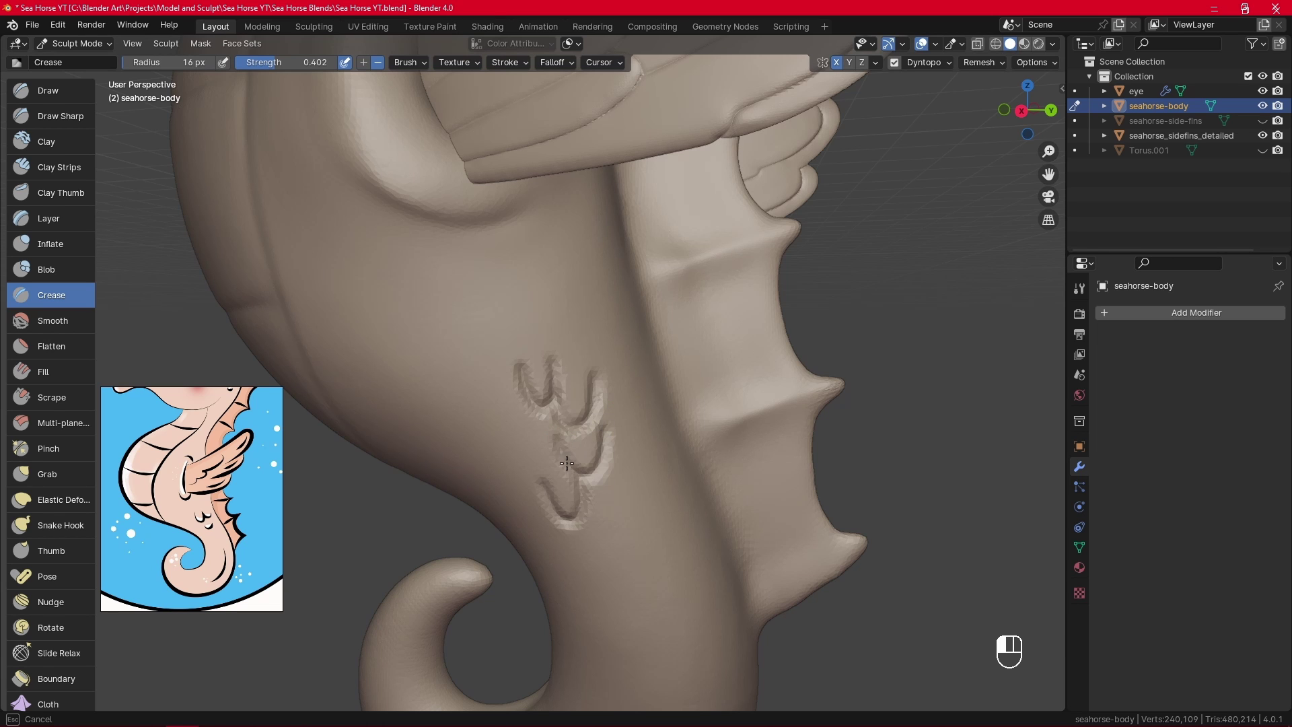
{"action": "left_click_drag", "start_coordinate": [575, 476], "coordinate": [602, 434]}
{"action": "mouse_move", "coordinate": [560, 379]}
{"action": "left_mouse_down"}
{"action": "mouse_move", "coordinate": [560, 408]}
{"action": "mouse_move", "coordinate": [594, 378]}
{"action": "mouse_move", "coordinate": [528, 403]}
{"action": "mouse_move", "coordinate": [514, 362]}
{"action": "left_mouse_up"}
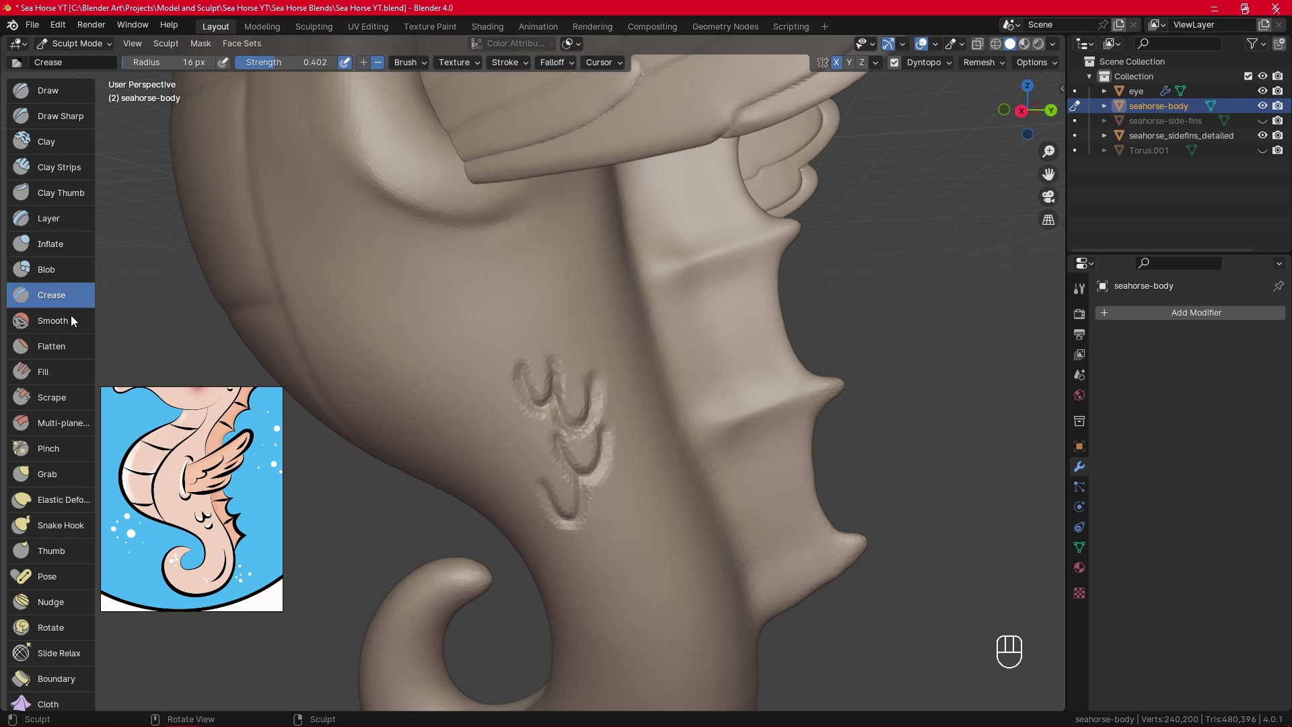
Sharpen the outlines of the lower body scales using the Pinch brush with radii of 28, 35 and 55 px.
{"action": "left_click", "coordinate": [70, 453]}
{"action": "key", "text": "f"}
{"action": "left_click", "coordinate": [526, 385]}
{"action": "mouse_move", "coordinate": [527, 385]}
{"action": "left_mouse_down"}
{"action": "mouse_move", "coordinate": [537, 405]}
{"action": "mouse_move", "coordinate": [528, 370]}
{"action": "left_mouse_up"}
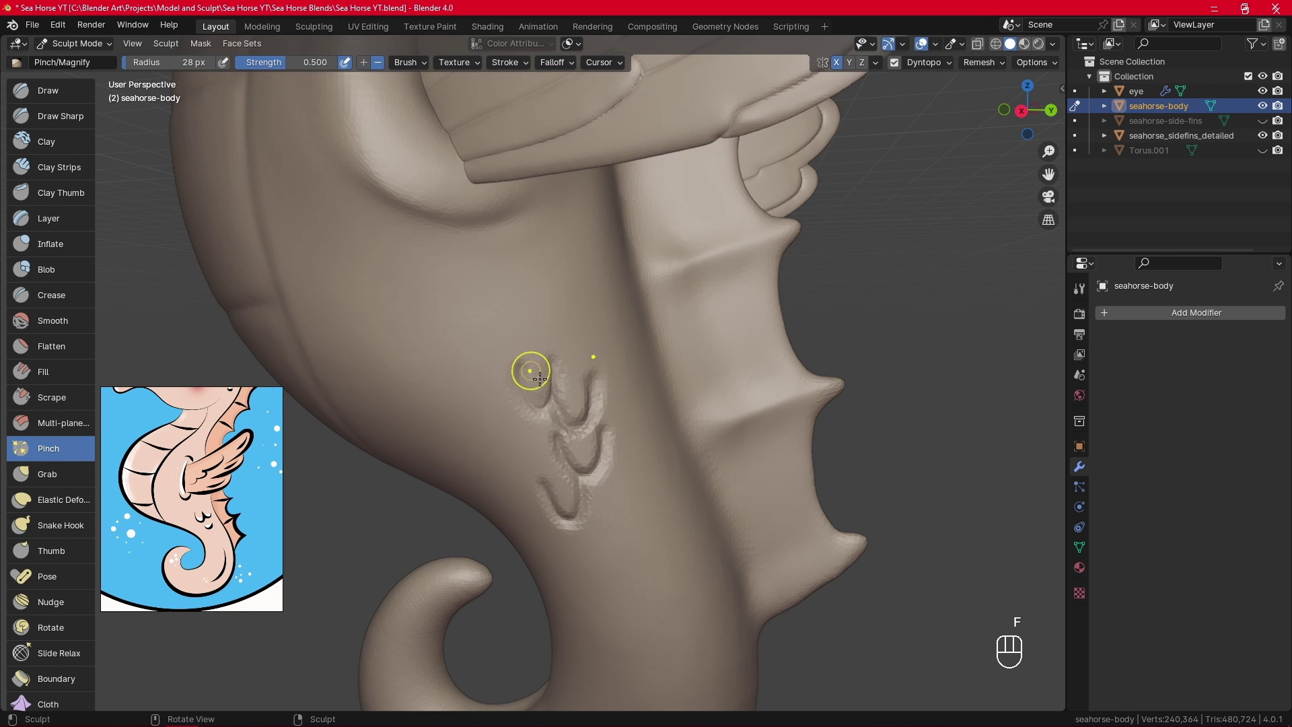
{"action": "key", "text": "f"}
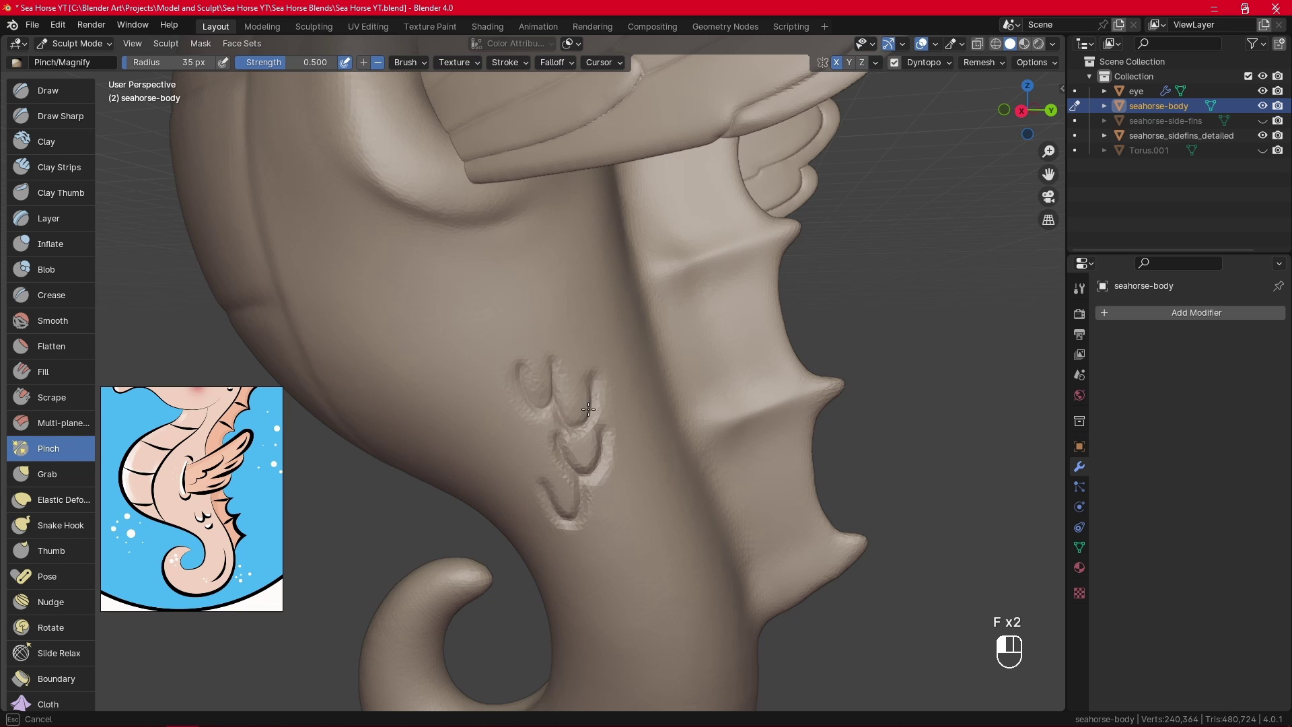
{"action": "mouse_move", "coordinate": [557, 418]}
{"action": "left_mouse_down"}
{"action": "mouse_move", "coordinate": [577, 470]}
{"action": "mouse_move", "coordinate": [548, 481]}
{"action": "left_mouse_up"}
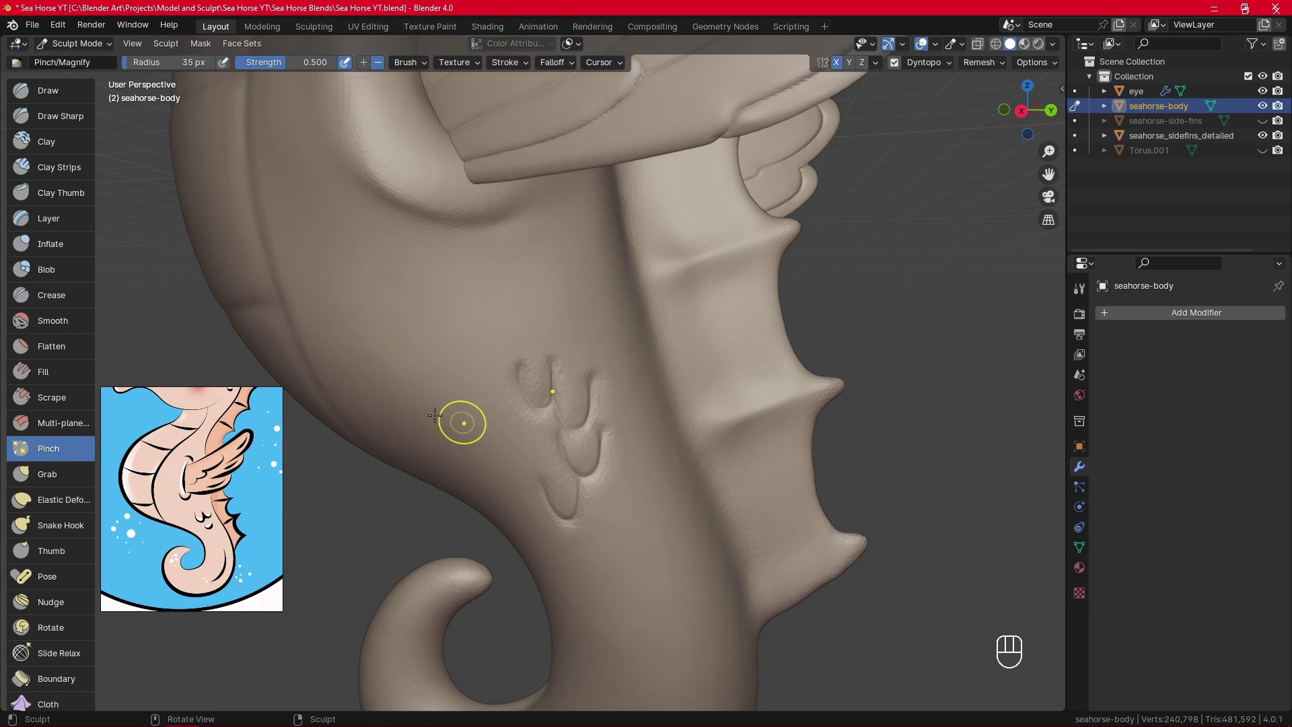
{"action": "key", "text": "f"}
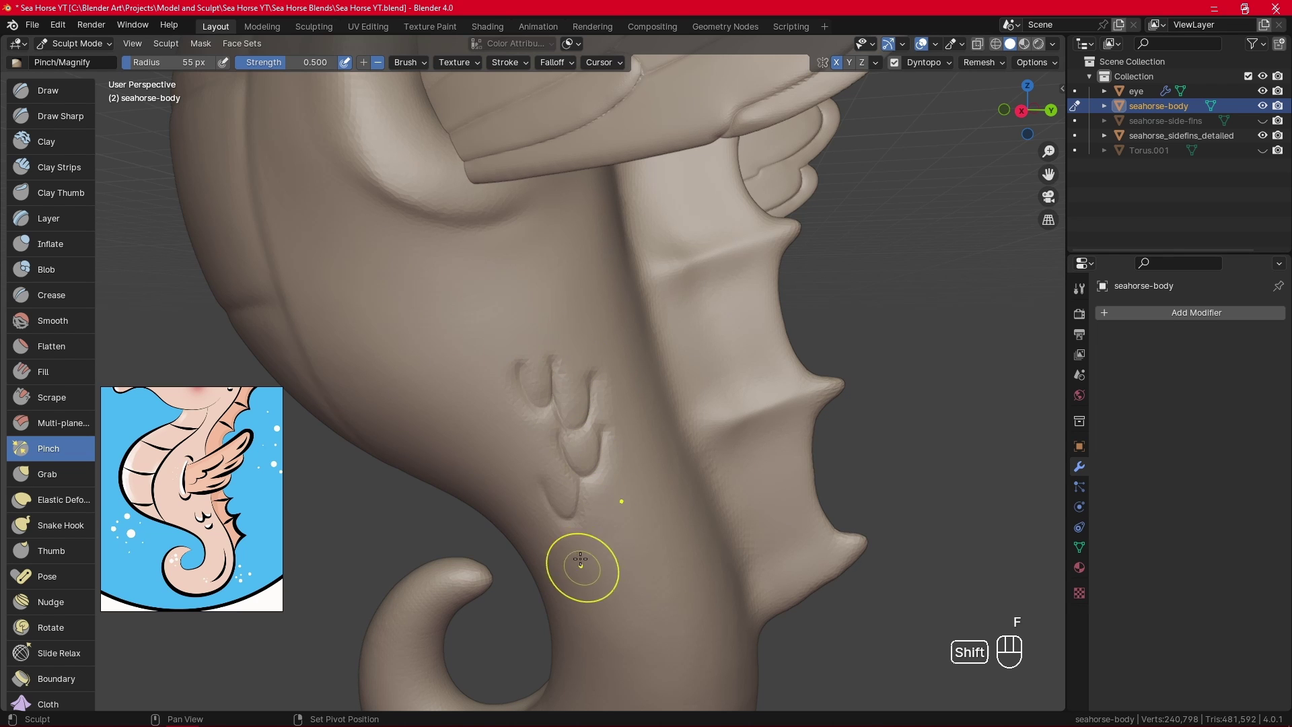
Puff up the lower body scales using the Inflate brush with a 40 px radius and review the whole seahorse.
{"action": "left_click", "coordinate": [65, 245]}
{"action": "key", "text": "f"}
{"action": "left_click", "coordinate": [576, 398]}
{"action": "key", "text": "f"}
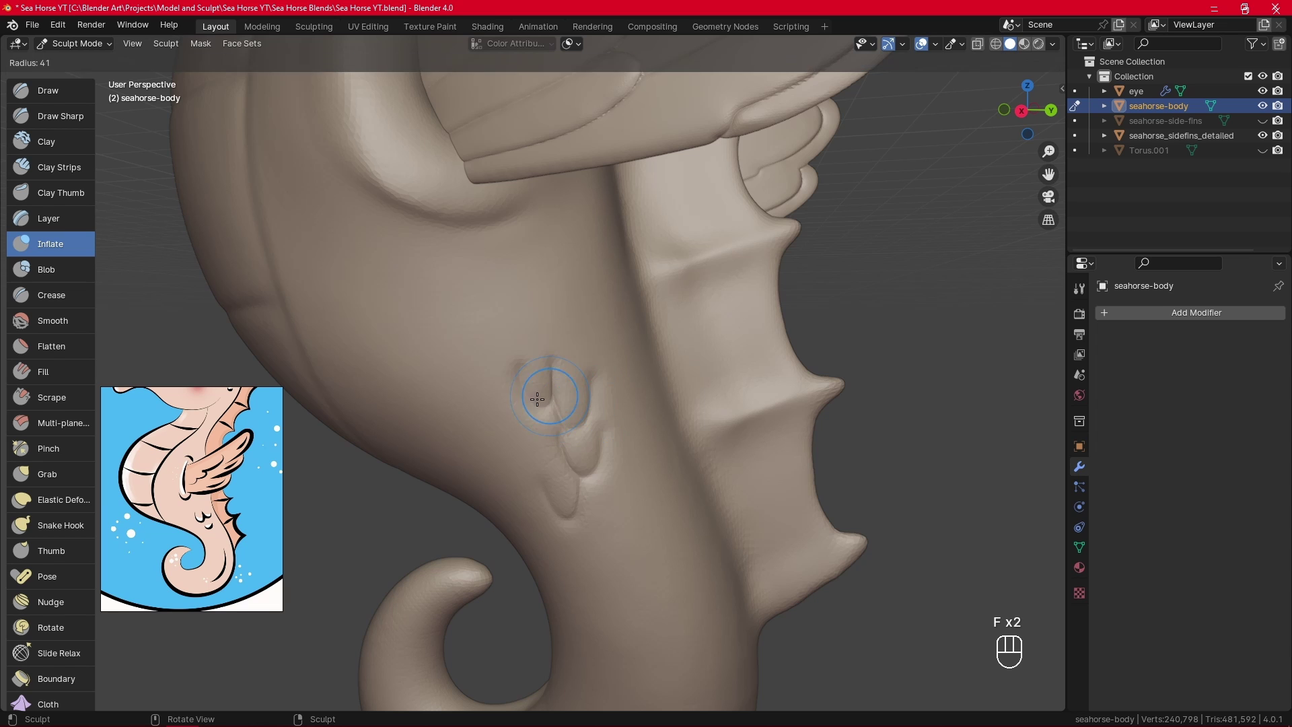
{"action": "left_click", "coordinate": [533, 361]}
{"action": "left_click", "coordinate": [565, 365]}
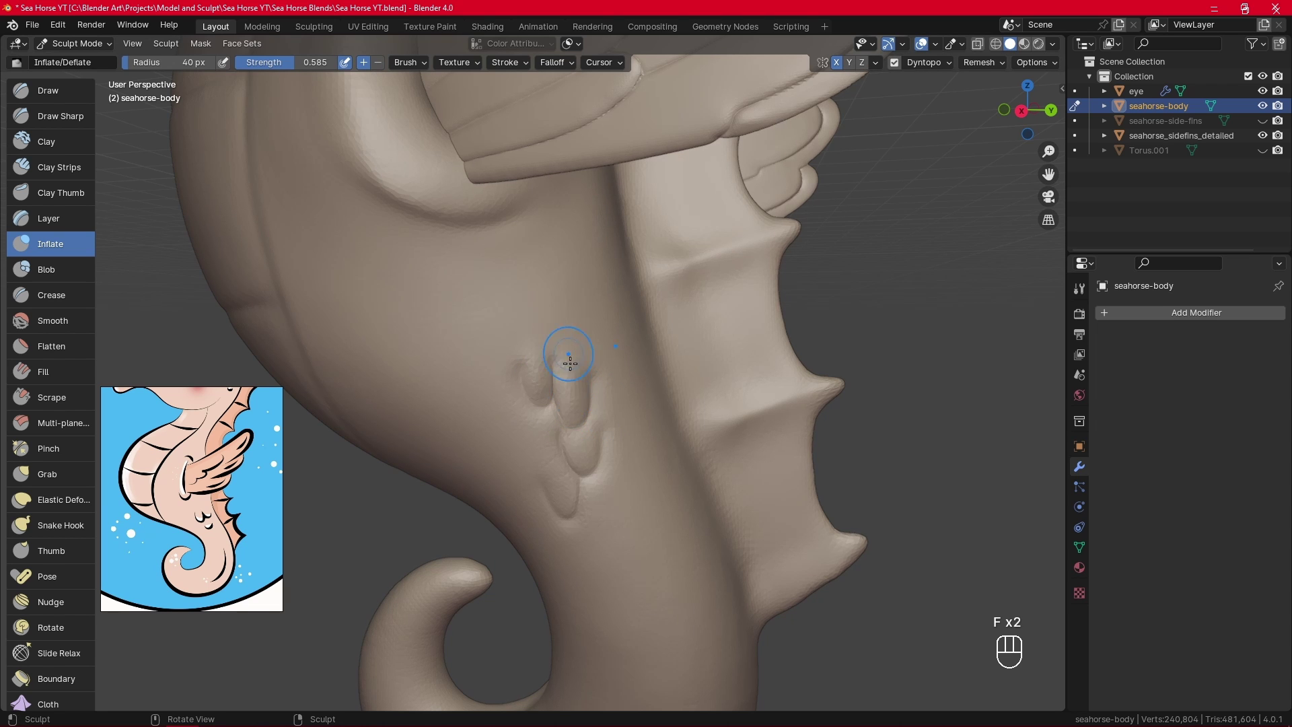
{"action": "left_click_drag", "start_coordinate": [565, 499], "coordinate": [559, 473]}
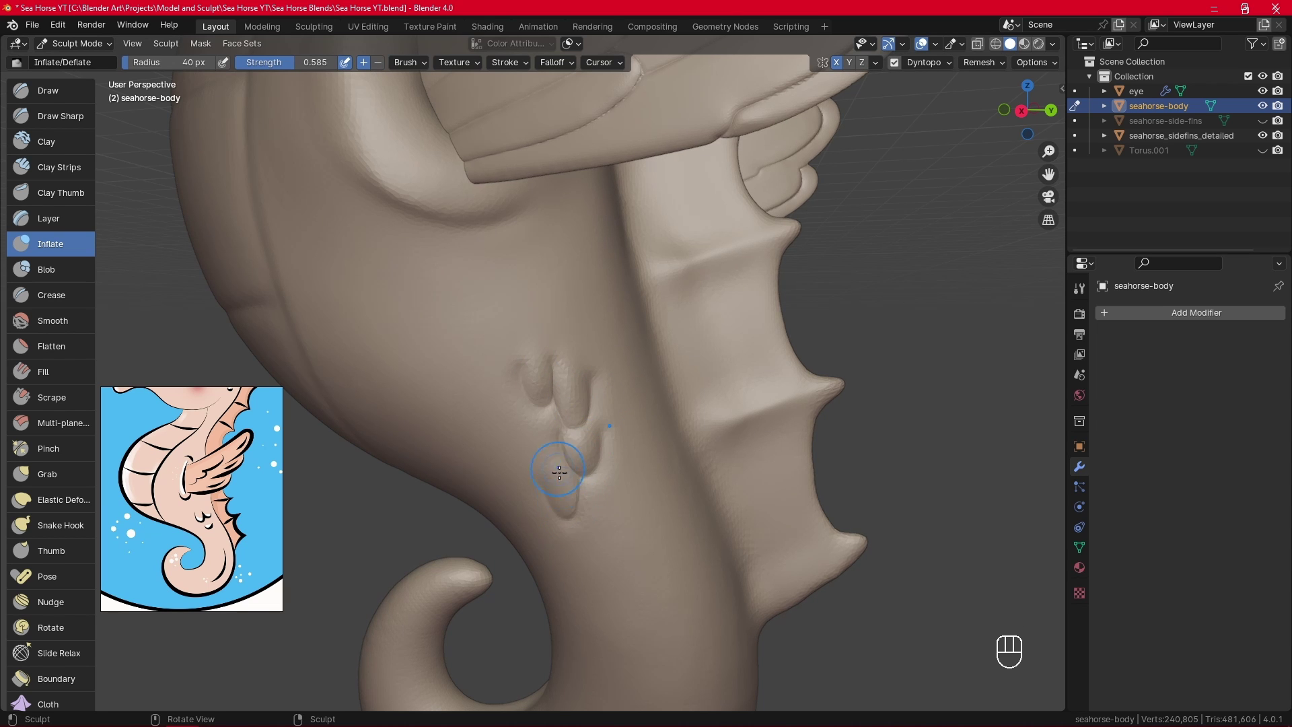
{"action": "left_click_drag", "start_coordinate": [700, 208], "coordinate": [696, 344], "text": "ctrl+alt"}
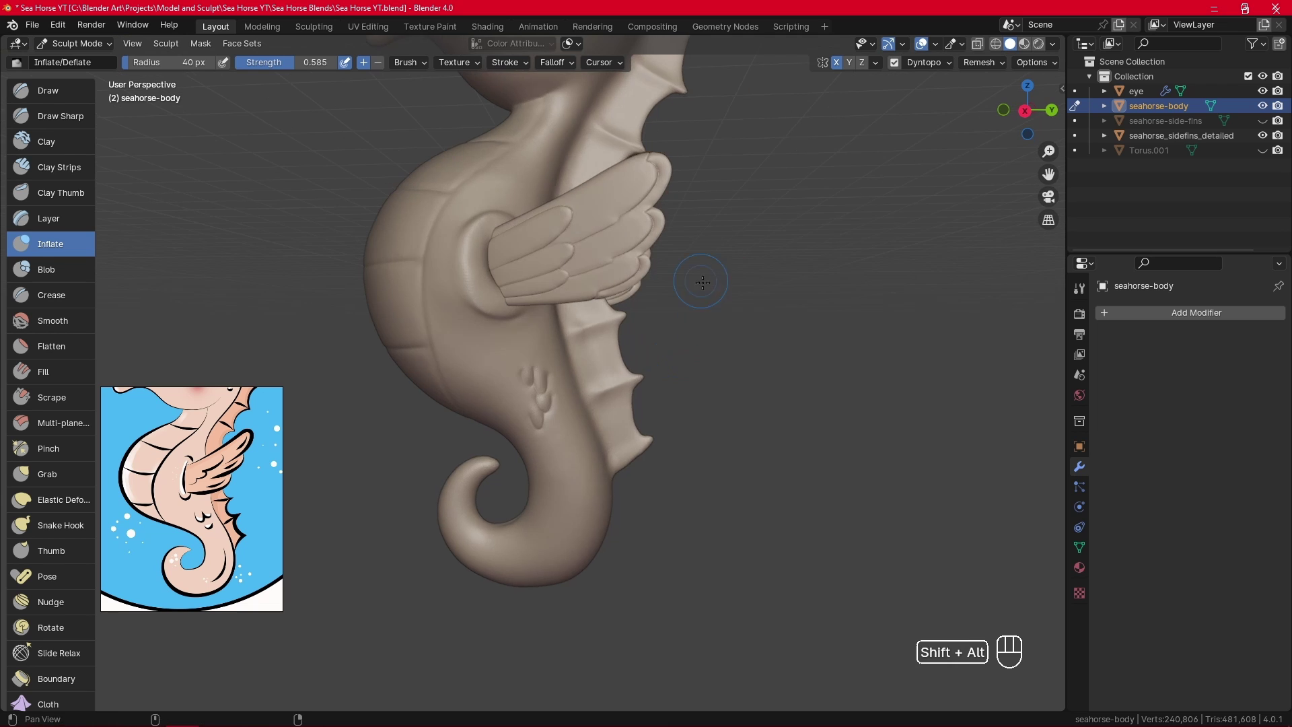
{"action": "left_click_drag", "start_coordinate": [703, 283], "coordinate": [724, 474], "text": "alt+shift"}
{"action": "mouse_move", "coordinate": [730, 350]}
{"action": "left_mouse_down", "text": "alt"}
{"action": "mouse_move", "coordinate": [726, 393]}
{"action": "mouse_move", "coordinate": [782, 410]}
{"action": "mouse_move", "coordinate": [715, 390]}
{"action": "left_mouse_up", "text": "alt"}
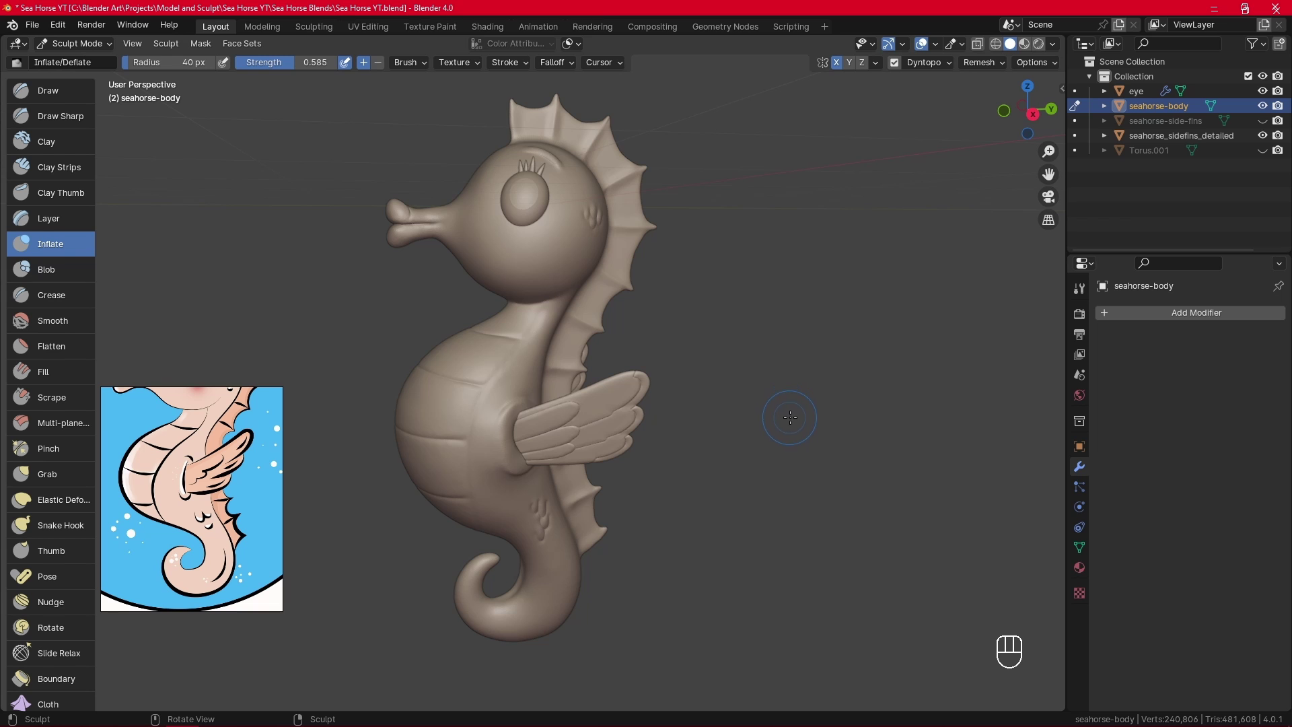
{"action": "mouse_move", "coordinate": [805, 372]}
{"action": "left_mouse_down", "text": "alt"}
{"action": "mouse_move", "coordinate": [772, 361]}
{"action": "mouse_move", "coordinate": [991, 379]}
{"action": "mouse_move", "coordinate": [797, 355]}
{"action": "left_mouse_up", "text": "alt"}
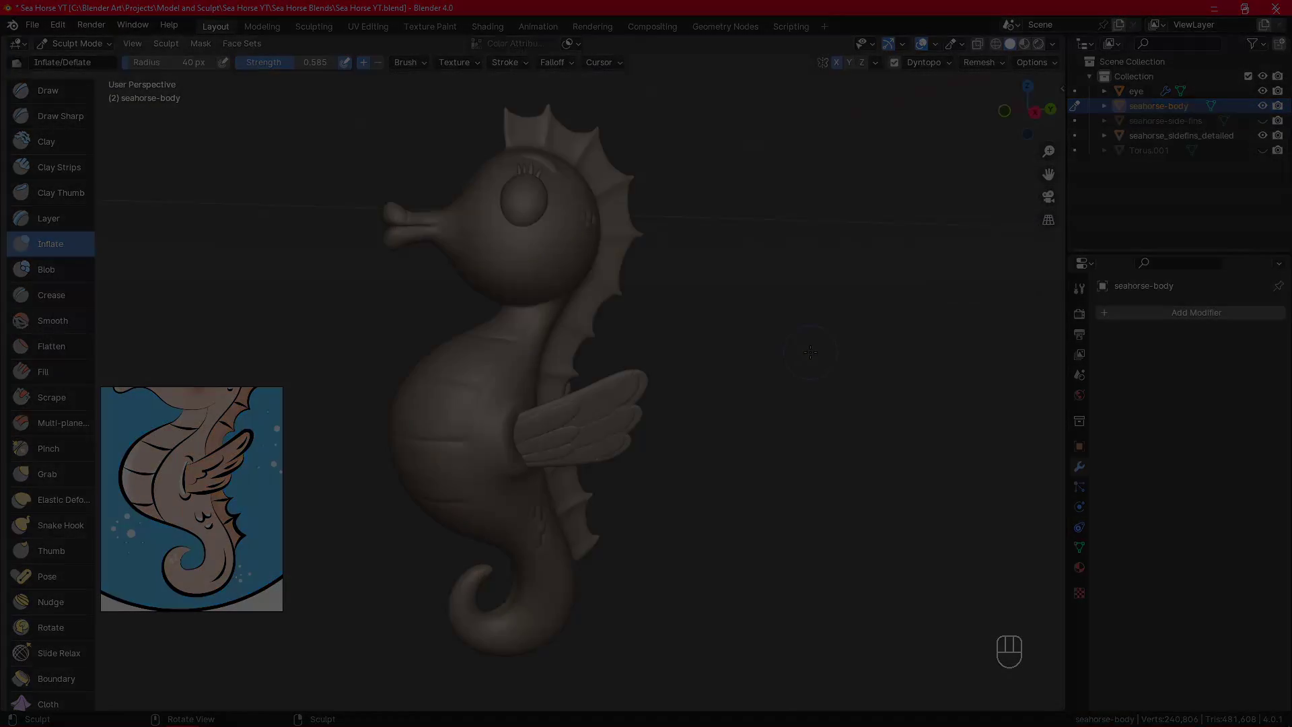